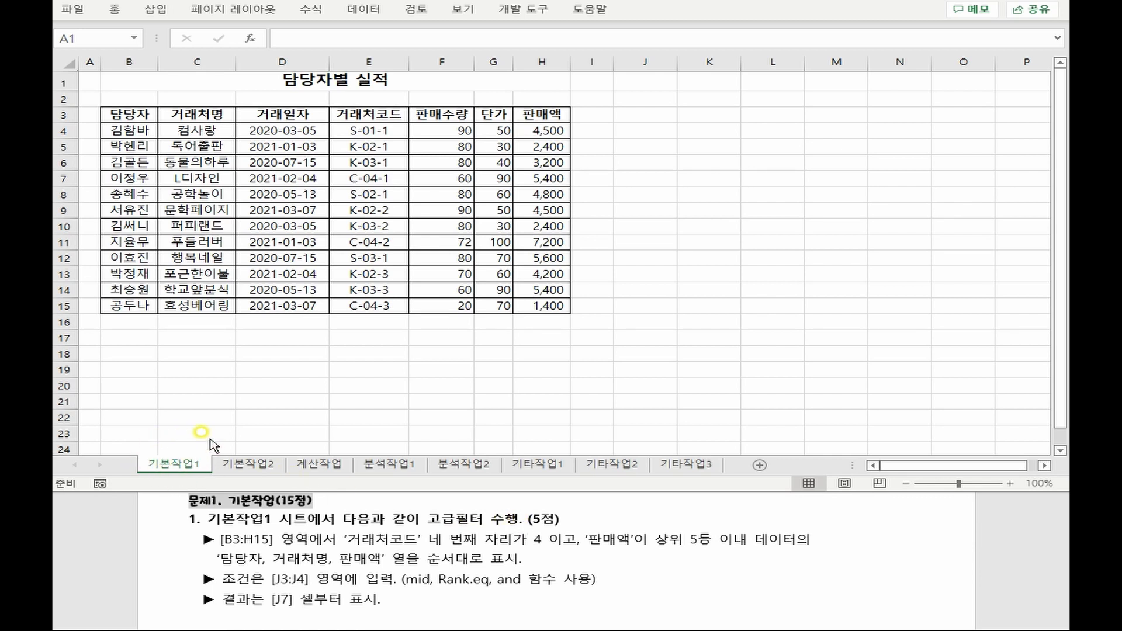
Enter the criteria heading 조건 in cell J3
{"action": "left_click", "coordinate": [121, 136]}
{"action": "key", "text": "ctrl+shift+End"}
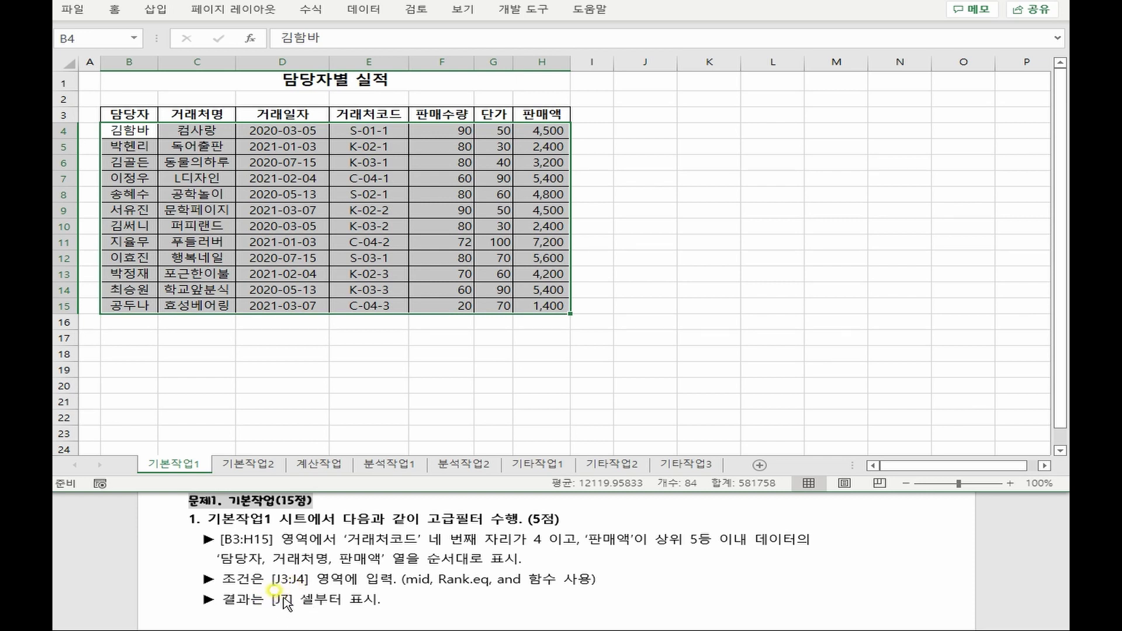
{"action": "left_click", "coordinate": [626, 133]}
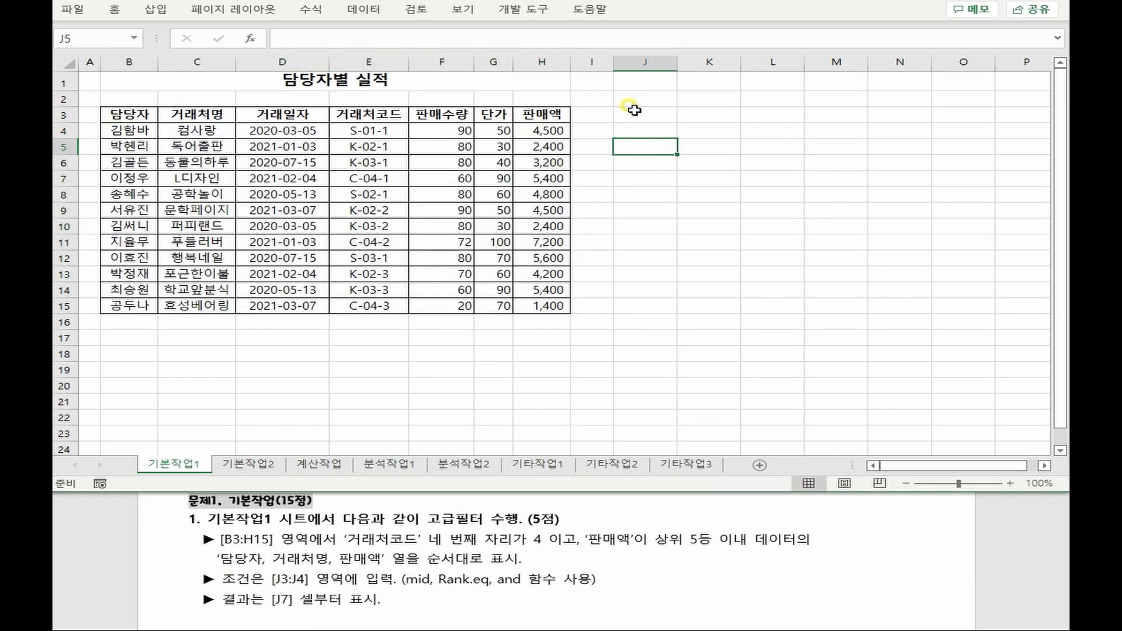
{"action": "left_click_drag", "start_coordinate": [636, 107], "coordinate": [643, 131]}
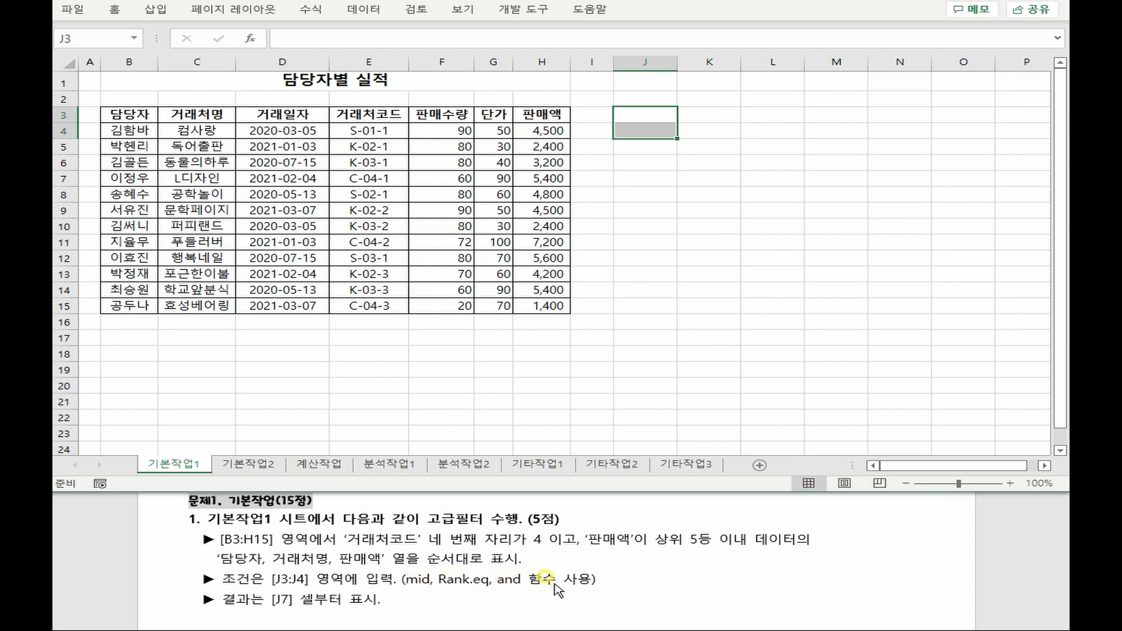
{"action": "left_click", "coordinate": [645, 115]}
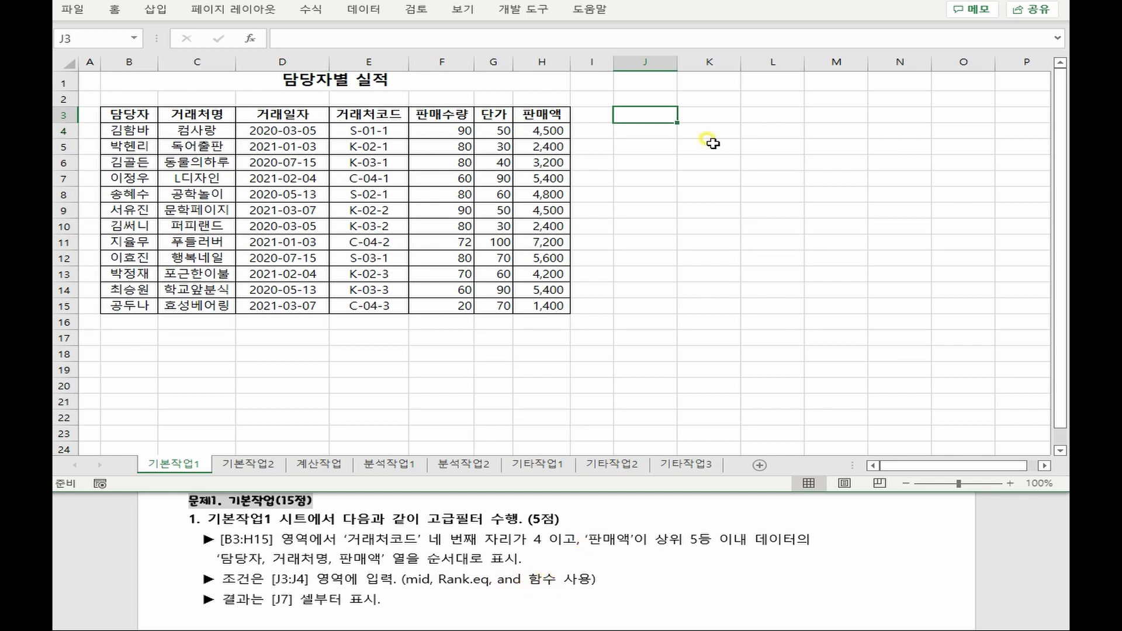
{"action": "type", "text": "조건"}
{"action": "key", "text": "Return"}
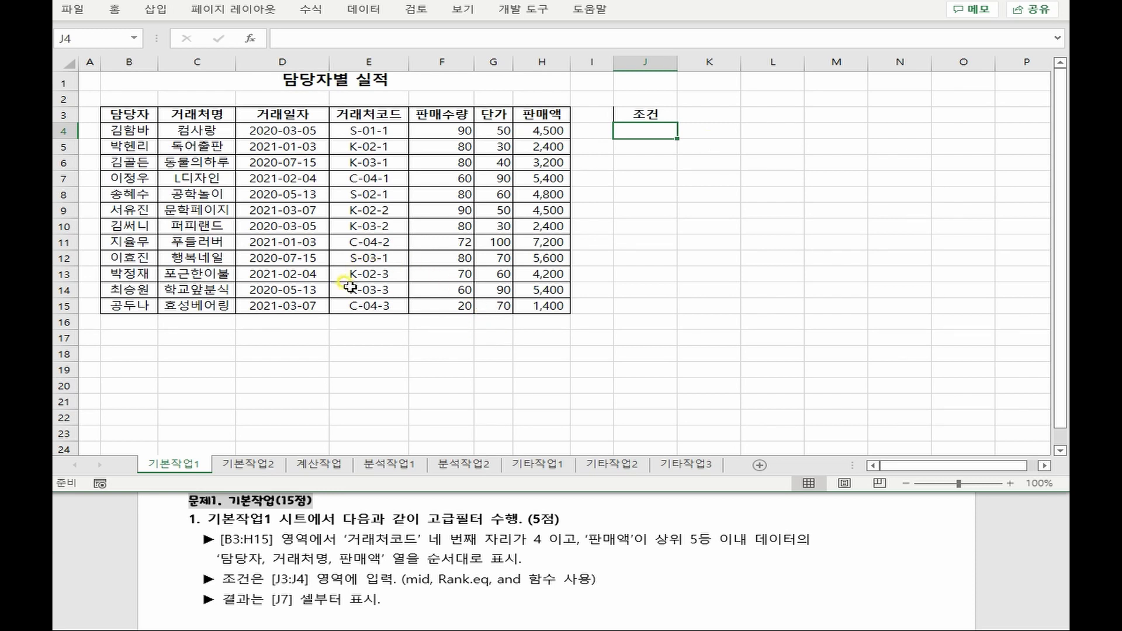
Copy the 담당자, 거래처명 and 판매액 column headings from row 3 to the output area starting at J7
{"action": "left_click", "coordinate": [131, 114]}
{"action": "left_click_drag", "start_coordinate": [153, 108], "coordinate": [195, 109]}
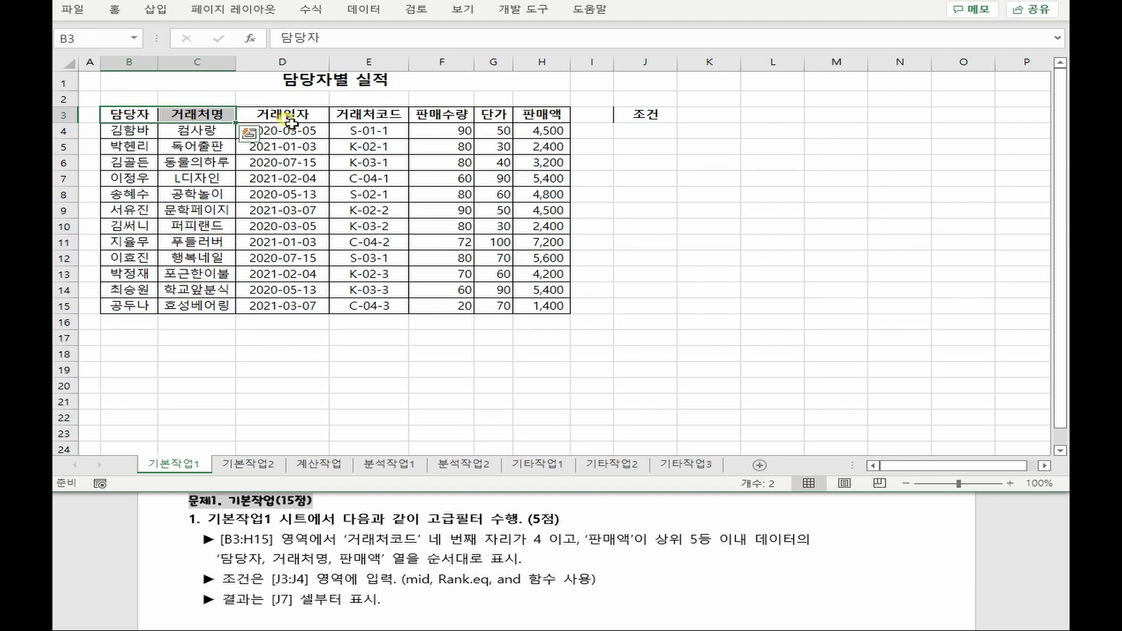
{"action": "left_click", "coordinate": [542, 112], "text": "ctrl"}
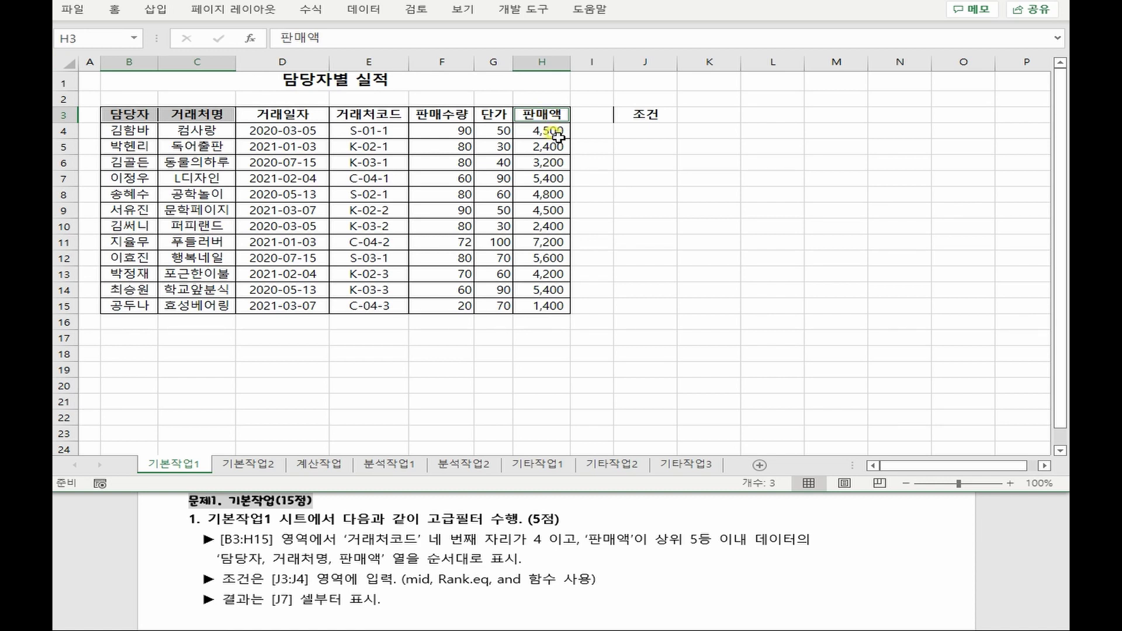
{"action": "key", "text": "ctrl+c"}
{"action": "left_click", "coordinate": [649, 178]}
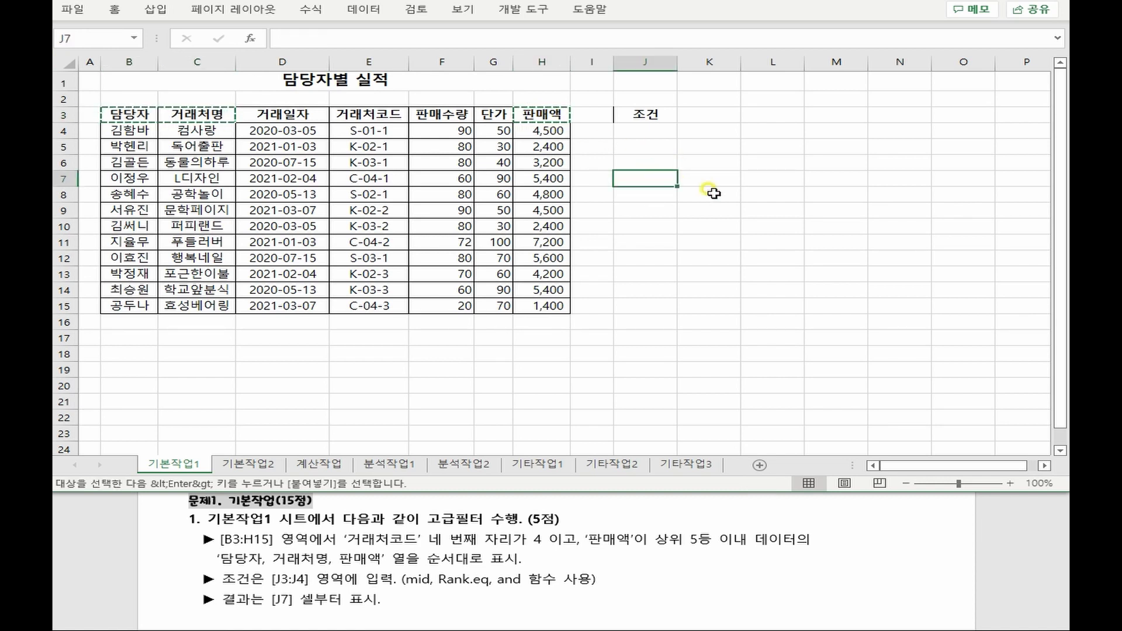
{"action": "key", "text": "ctrl+v"}
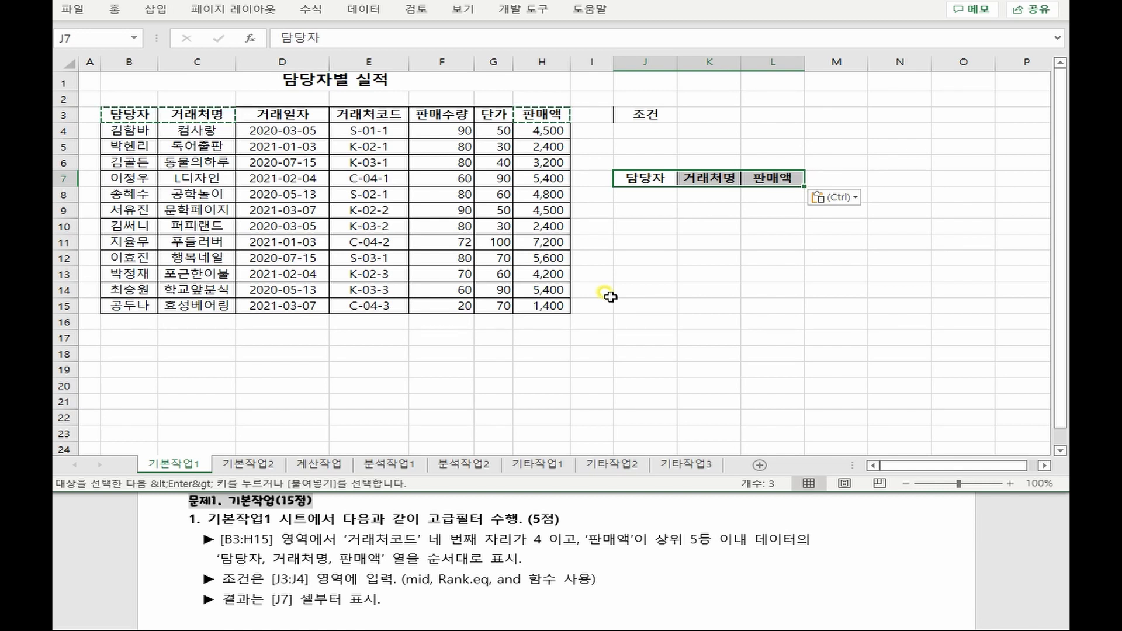
{"action": "key", "text": "Escape"}
Start an AND formula in J4 whose first condition is MID(E4,4,1)="4", testing the fourth character of 거래처코드
{"action": "key", "text": "Up"}
{"action": "key", "text": "Up"}
{"action": "key", "text": "Up"}
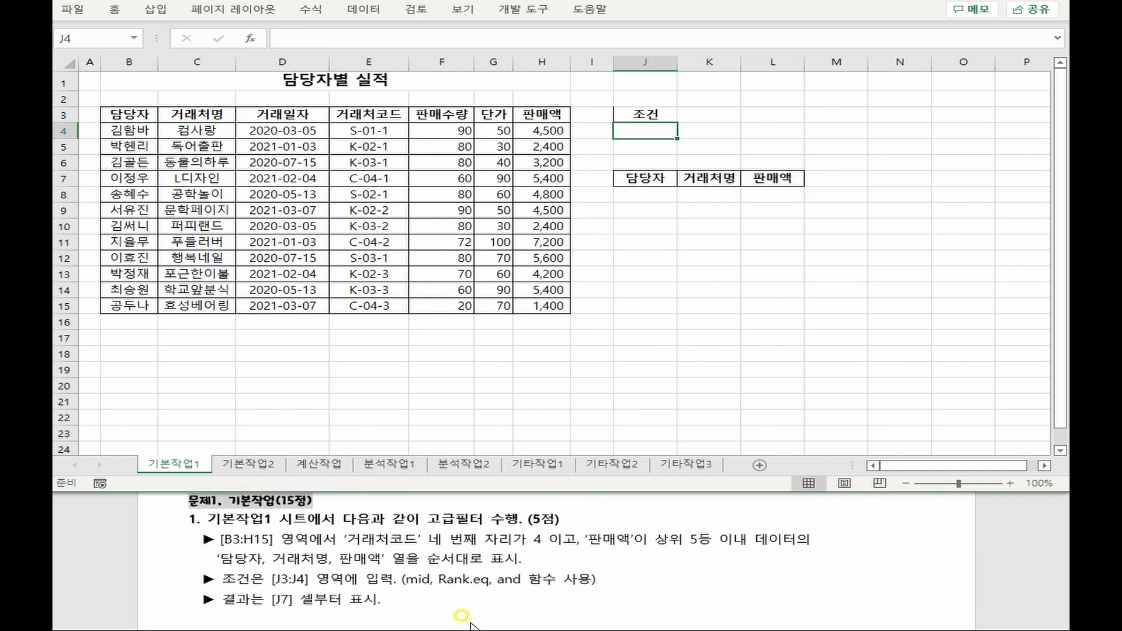
{"action": "type", "text": "=AND("}
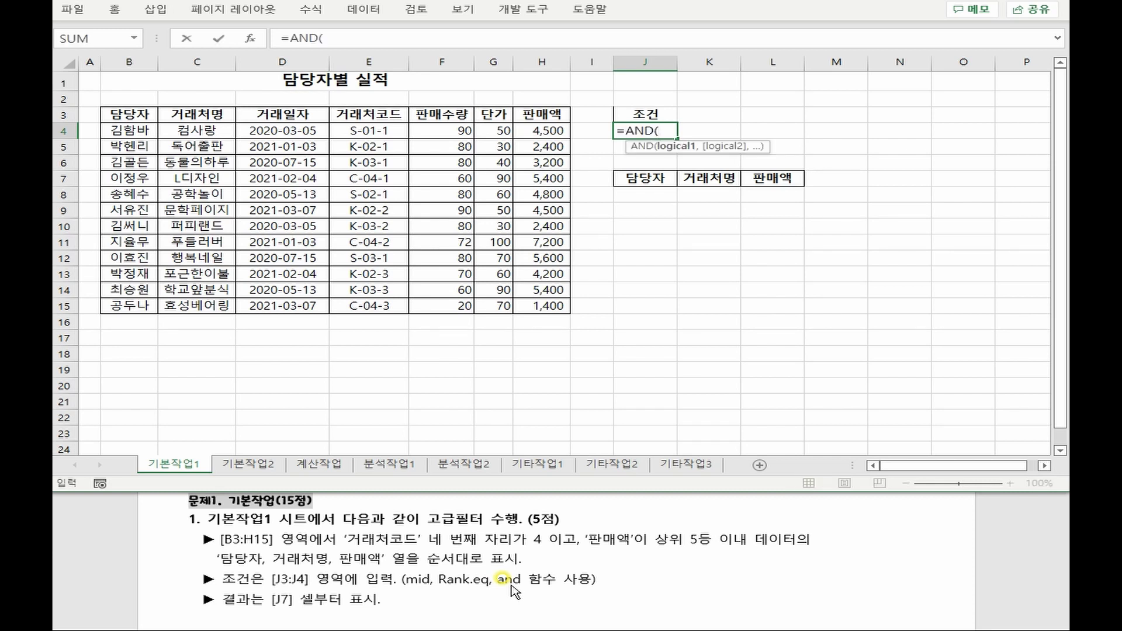
{"action": "type", "text": "MID("}
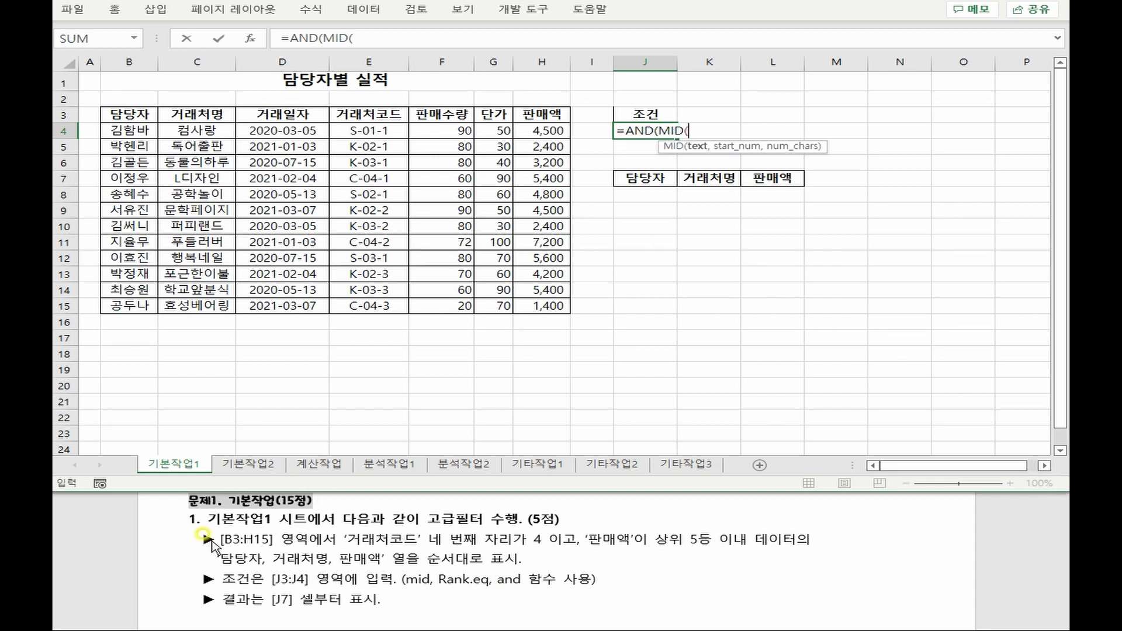
{"action": "left_click", "coordinate": [362, 131]}
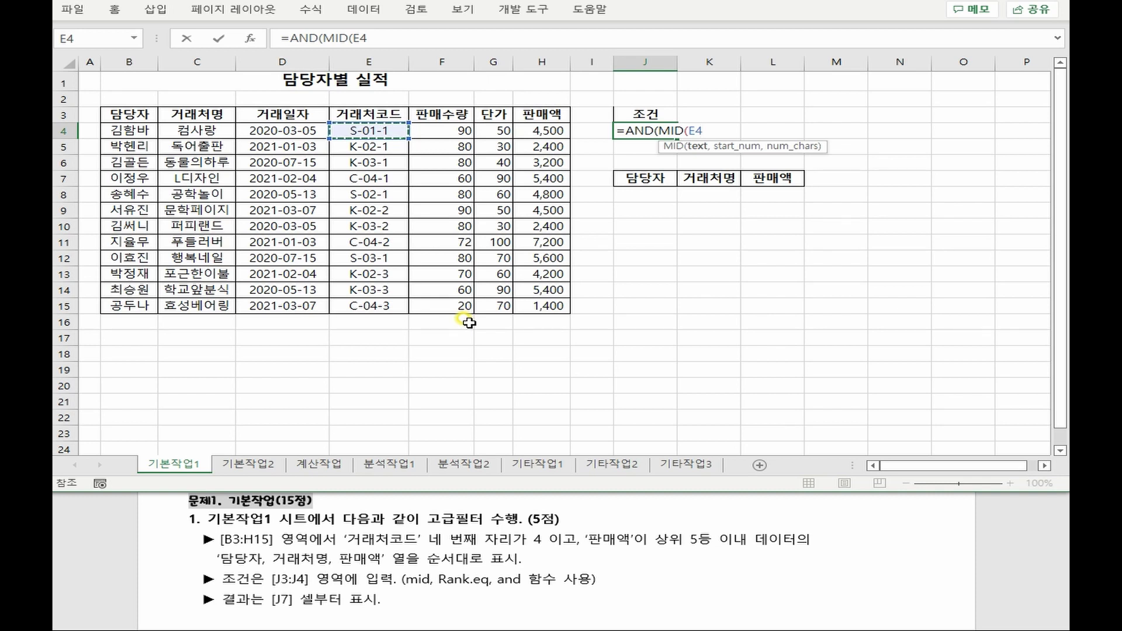
{"action": "type", "text": ",4,1"}
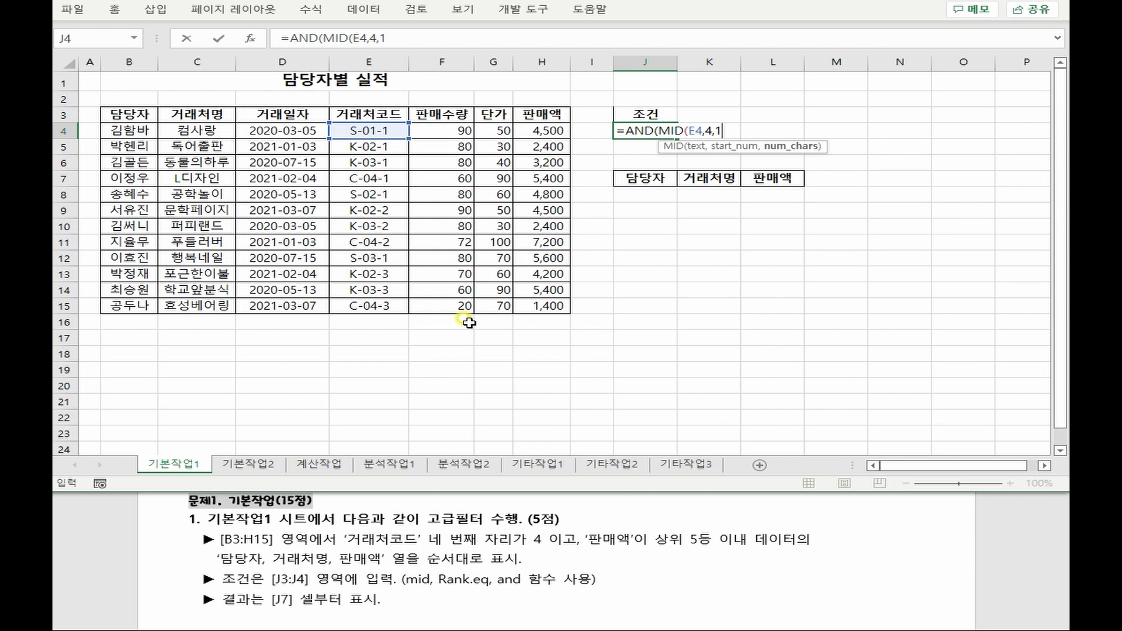
{"action": "type", "text": ")"}
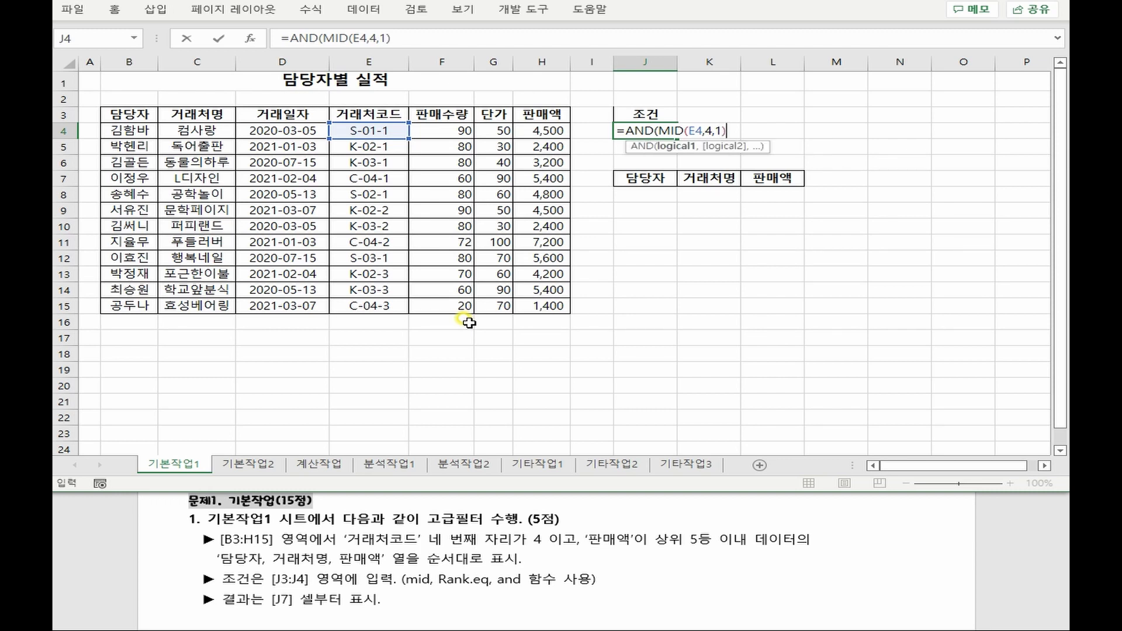
{"action": "type", "text": "=4"}
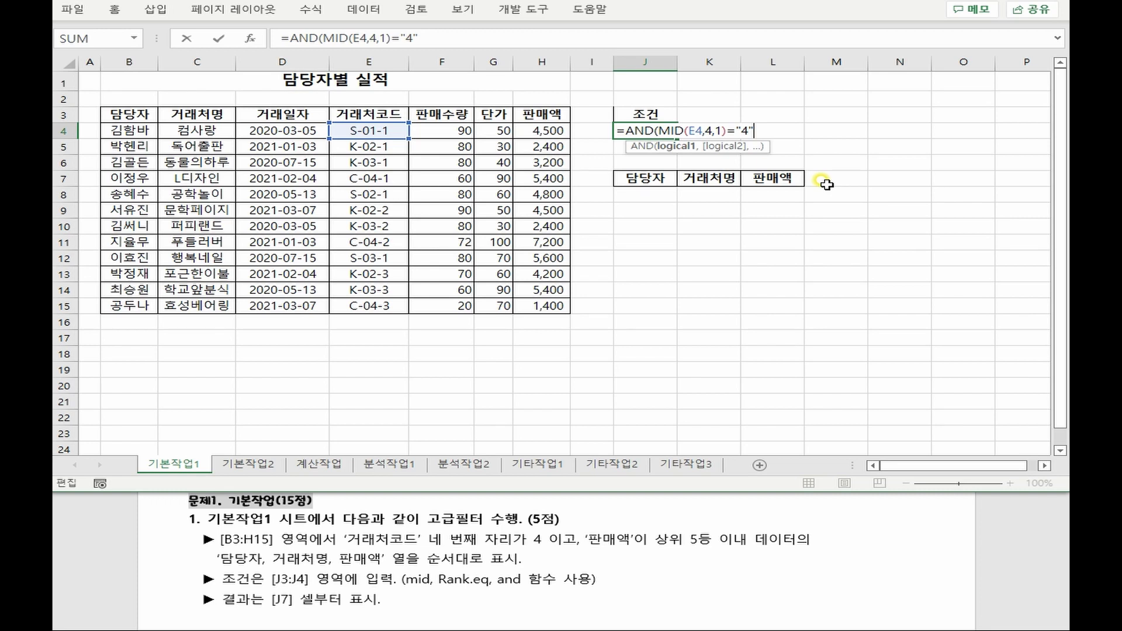
Complete the J4 formula with the second condition RANK.EQ(H4,$H$4:$H$15,0)<=5, limiting 판매액 to the top five
{"action": "type", "text": ","}
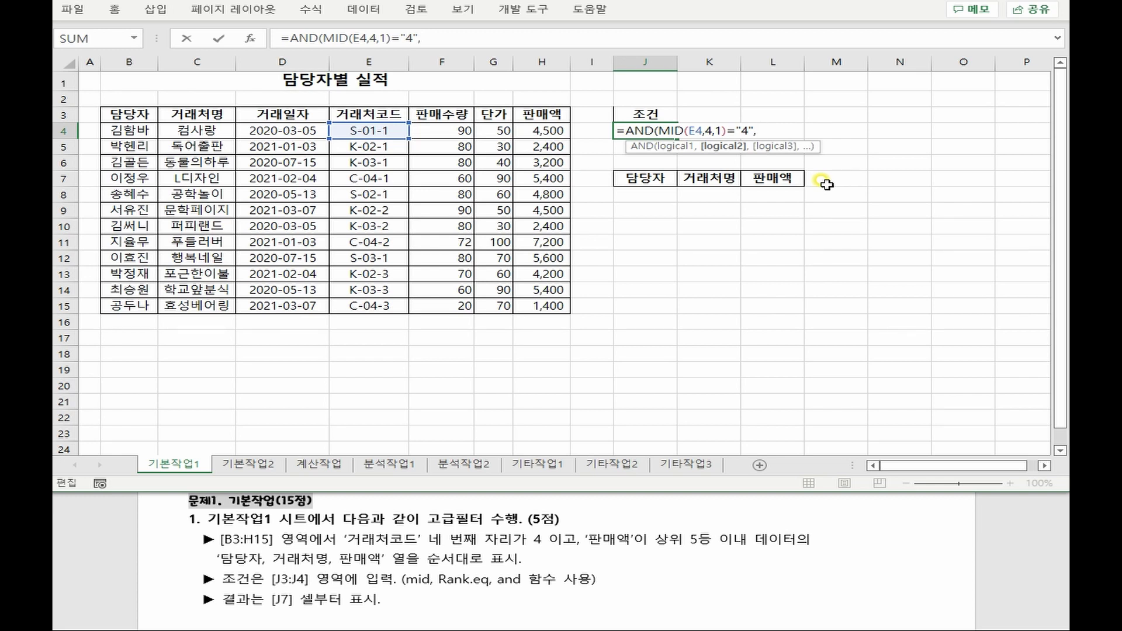
{"action": "type", "text": "rank"}
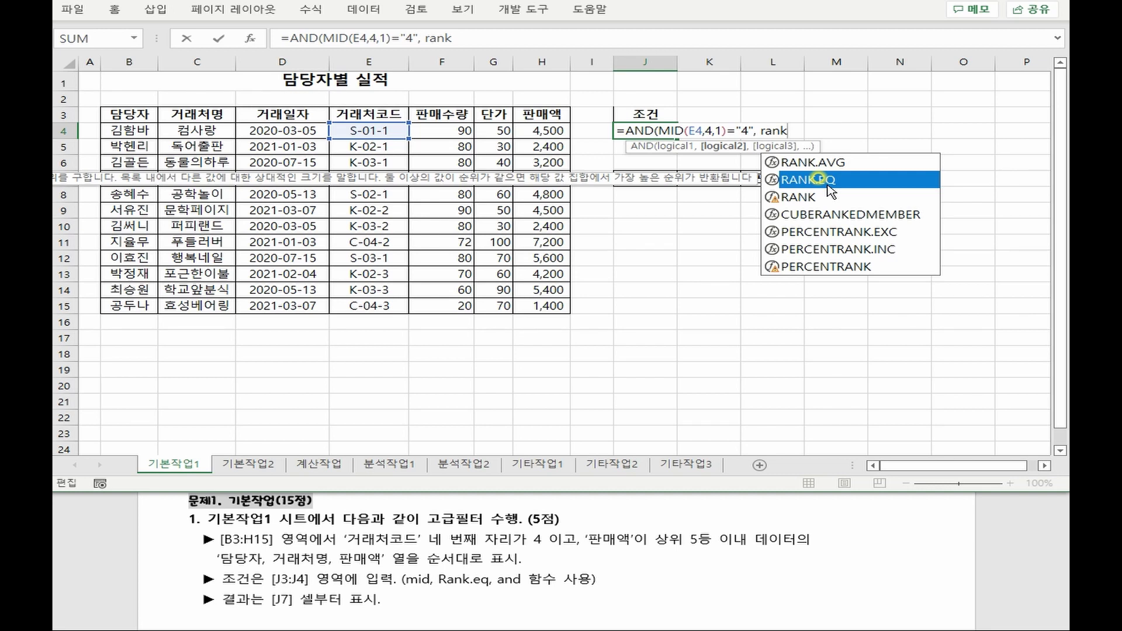
{"action": "double_click", "coordinate": [827, 182]}
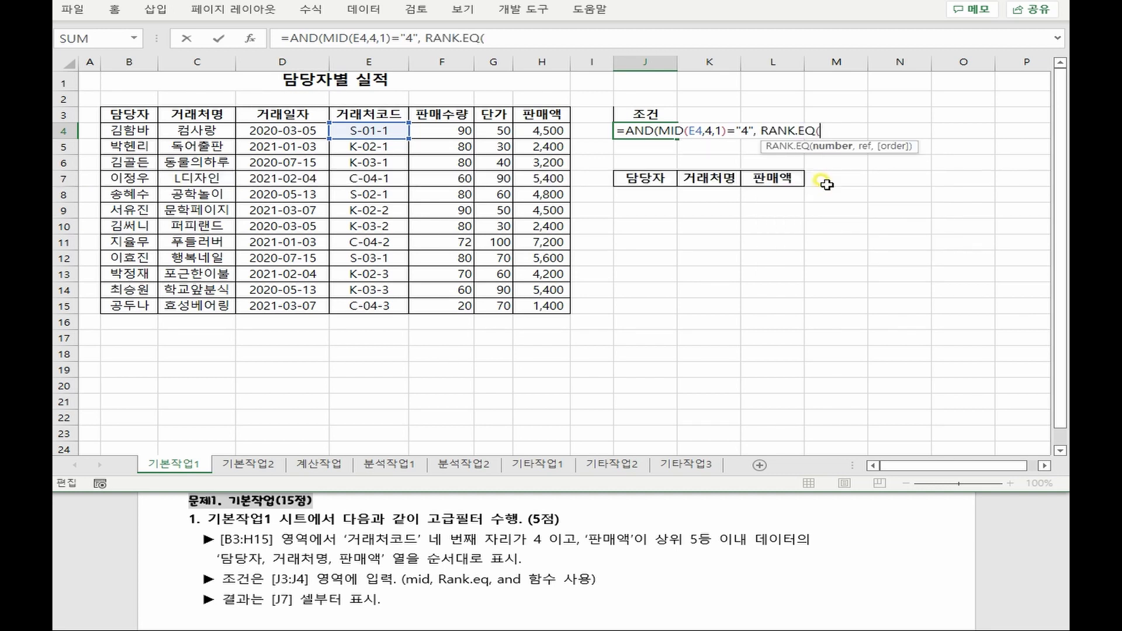
{"action": "left_click", "coordinate": [539, 129]}
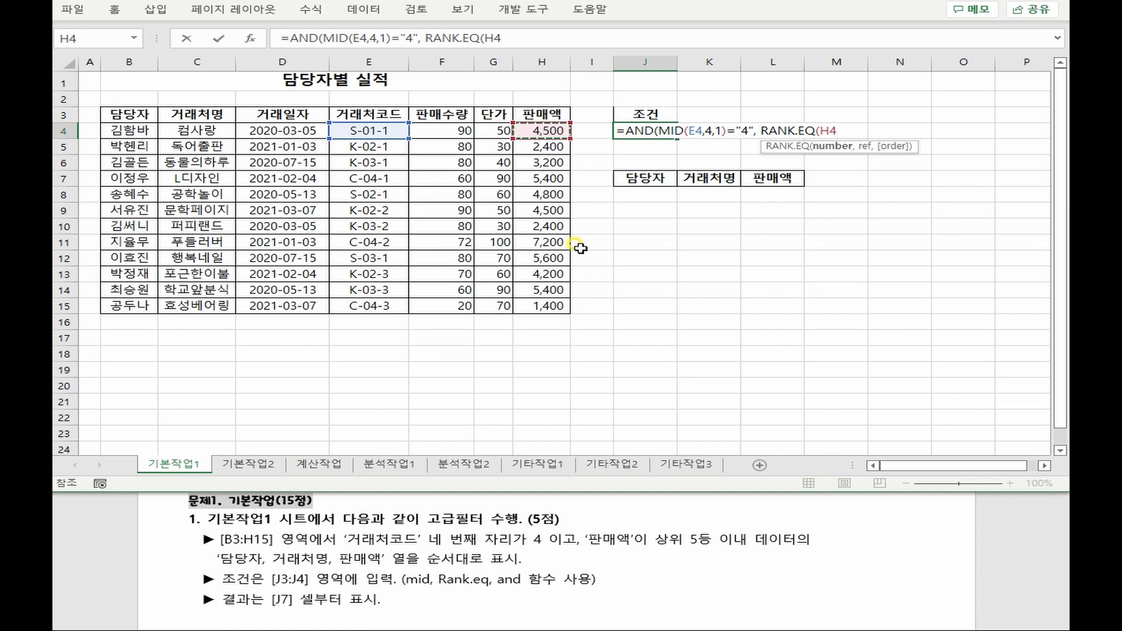
{"action": "type", "text": ","}
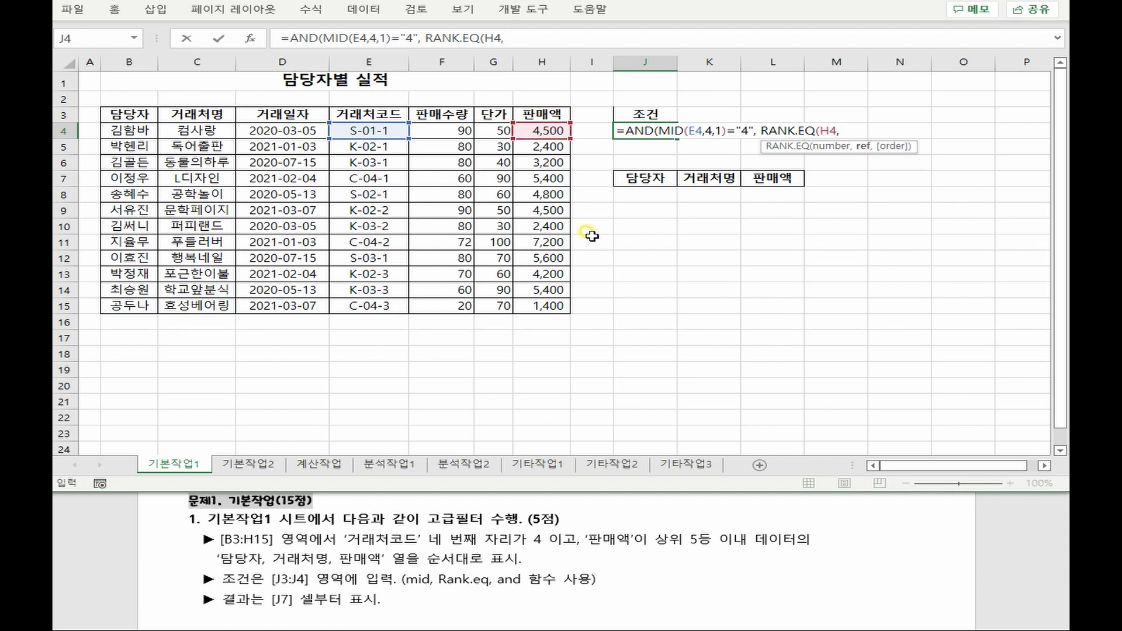
{"action": "left_click_drag", "start_coordinate": [529, 135], "coordinate": [541, 300]}
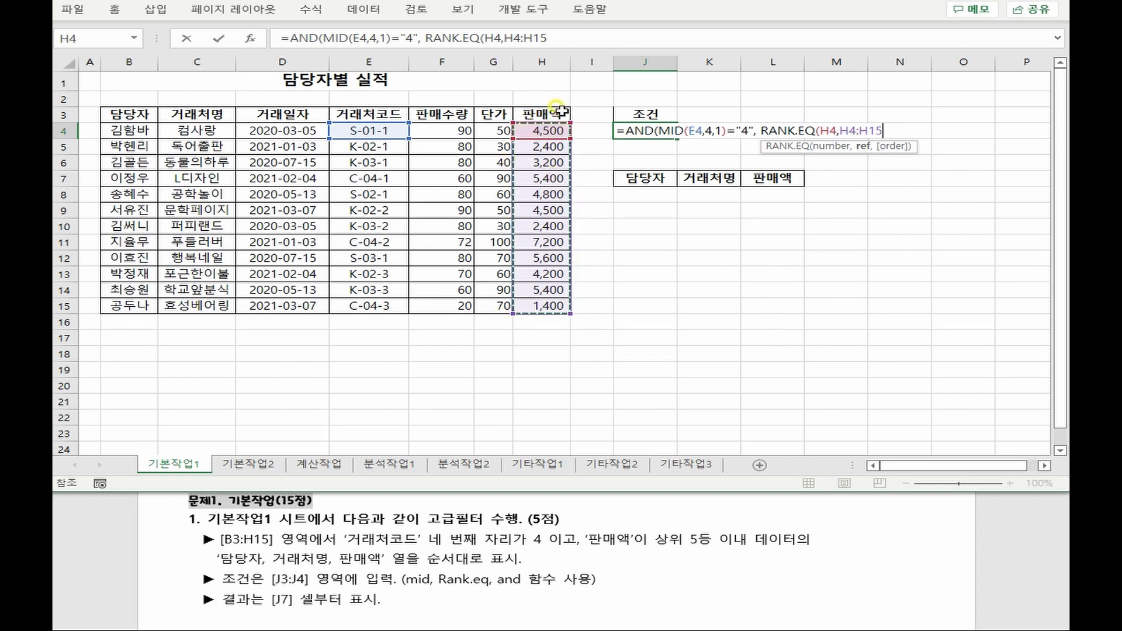
{"action": "key", "text": "F4"}
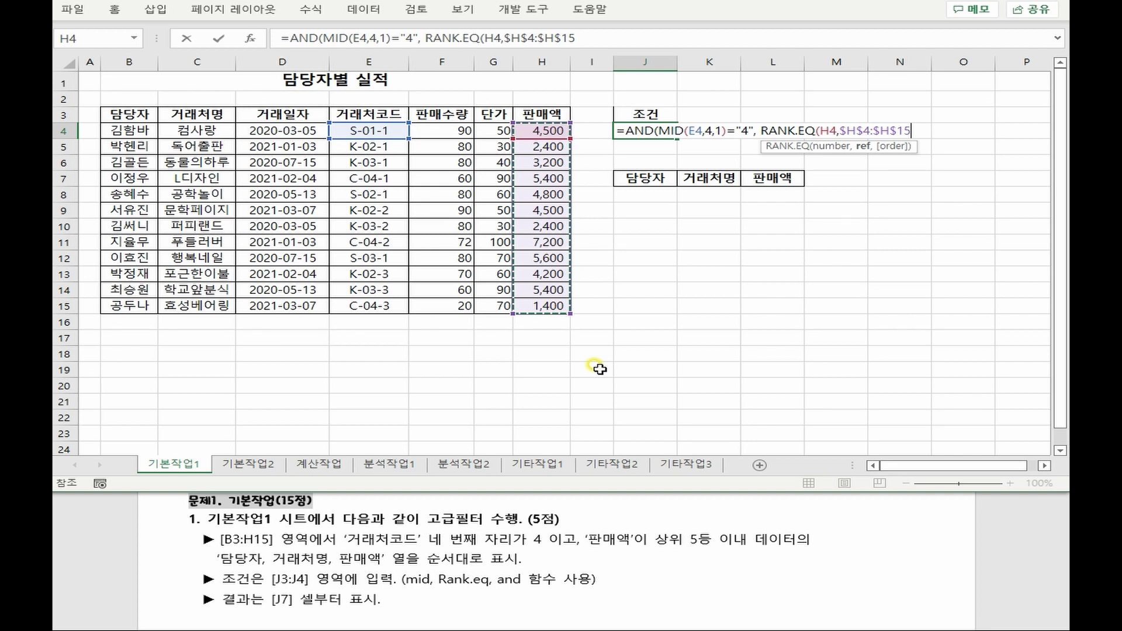
{"action": "type", "text": ")"}
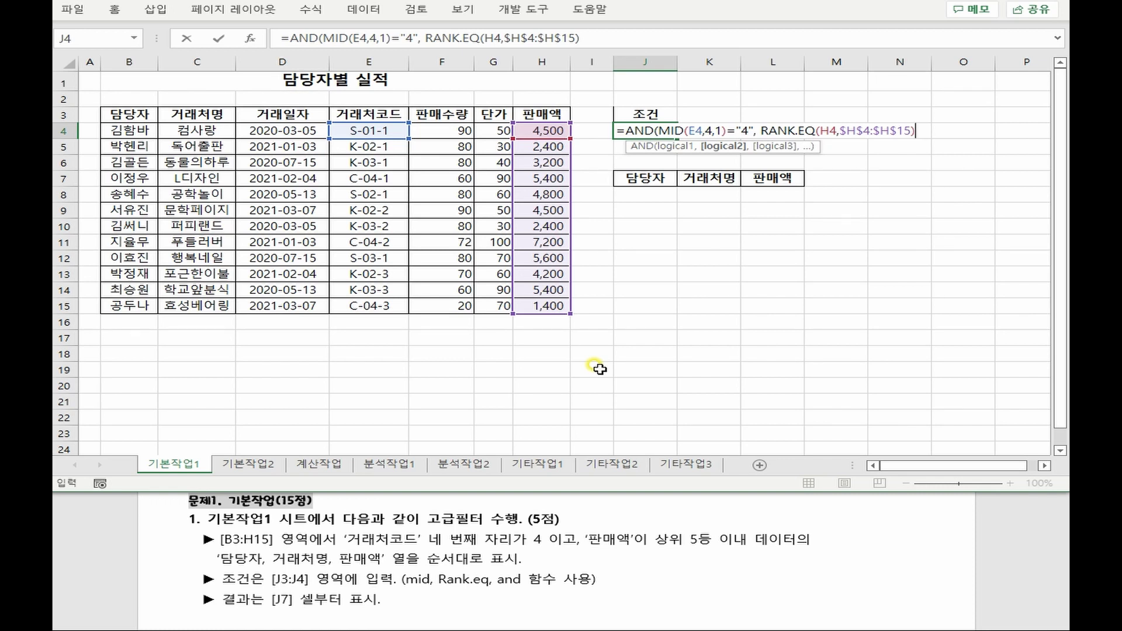
{"action": "key", "text": "BackSpace"}
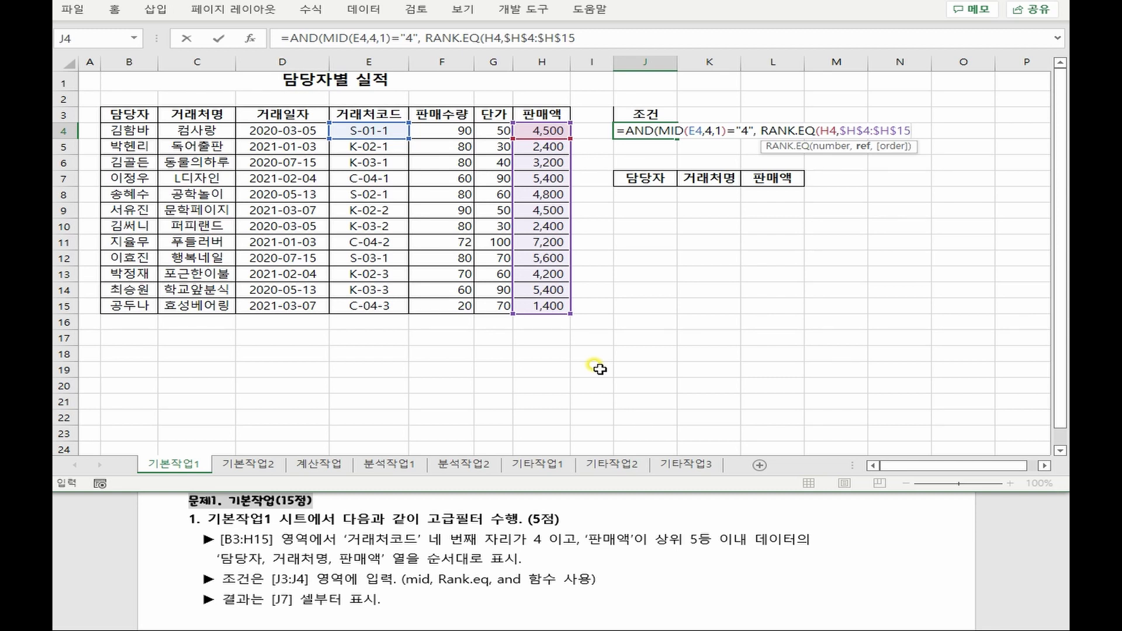
{"action": "type", "text": ",0)"}
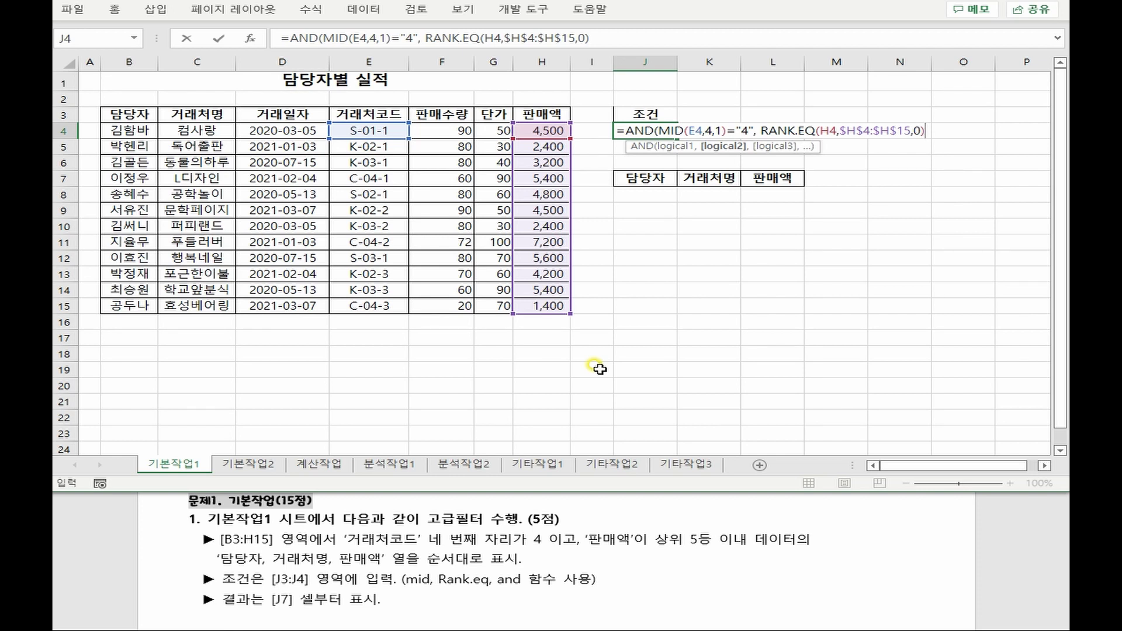
{"action": "type", "text": "<=5"}
{"action": "key", "text": "Return"}
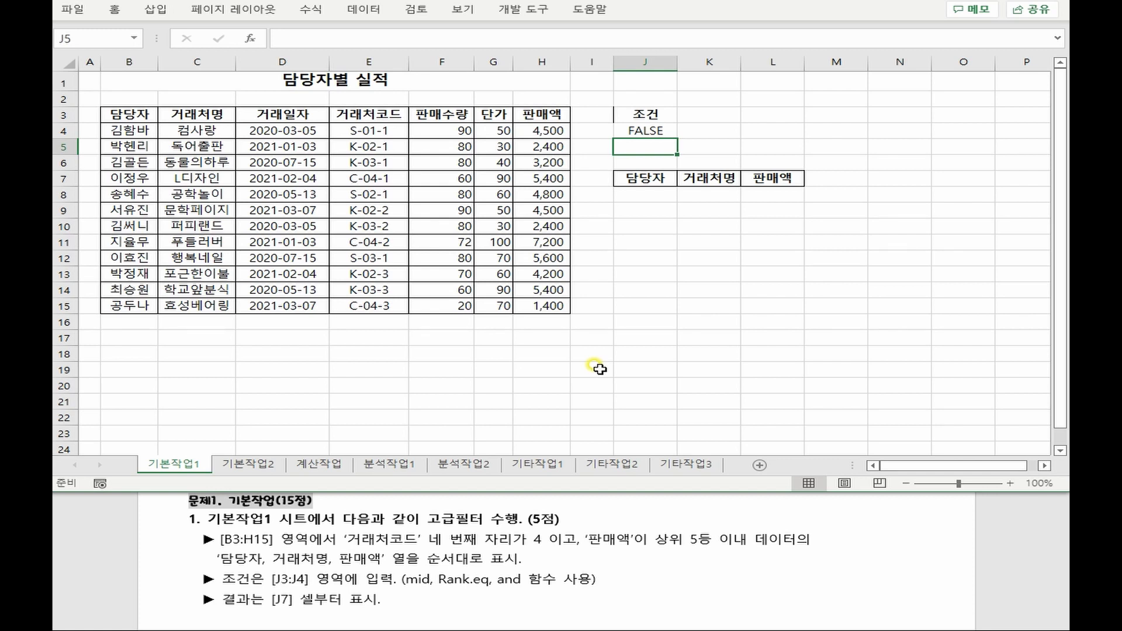
Run an advanced filter on B3:H15 with criteria range J3:J4, copying the results to another location at J7:L7
{"action": "left_click", "coordinate": [432, 226]}
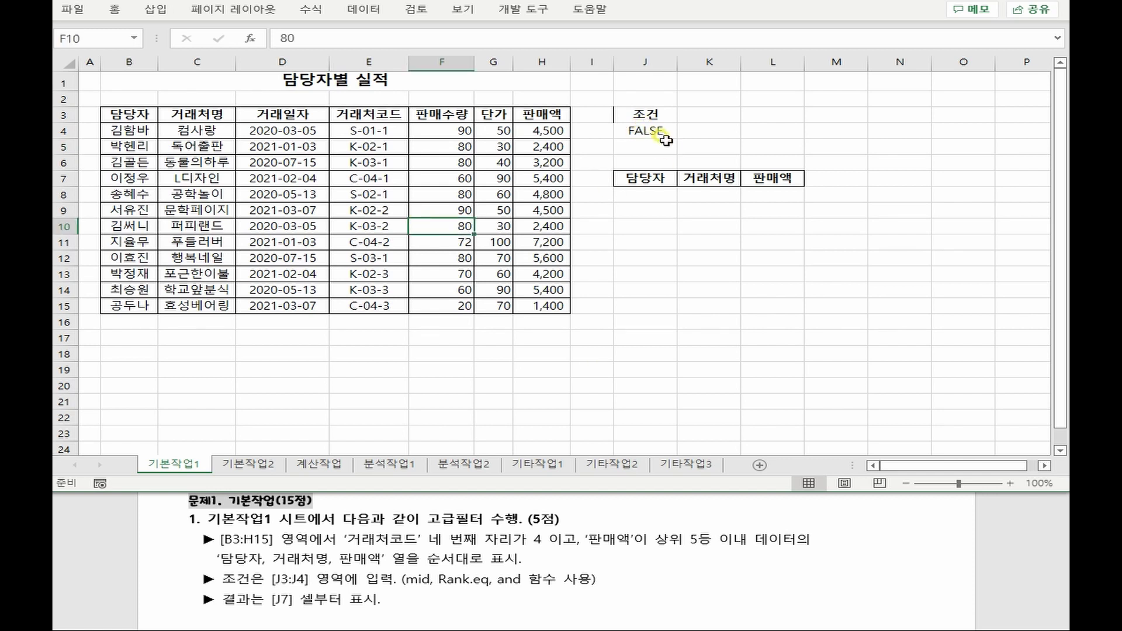
{"action": "left_click", "coordinate": [248, 178]}
{"action": "left_click", "coordinate": [363, 9]}
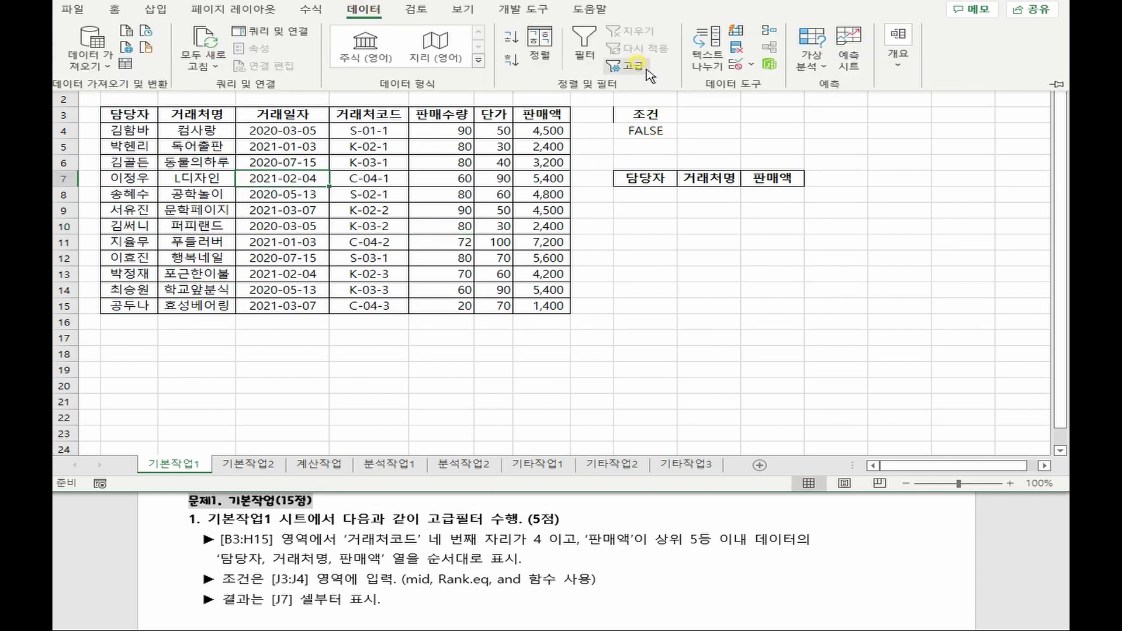
{"action": "left_click", "coordinate": [666, 88]}
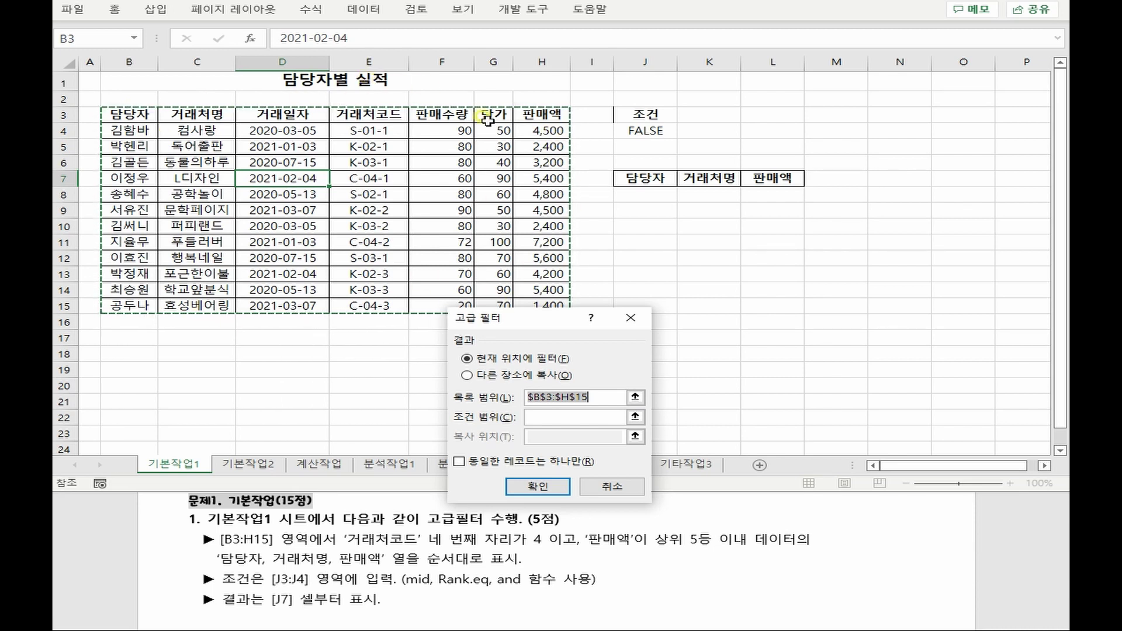
{"action": "left_click", "coordinate": [544, 372]}
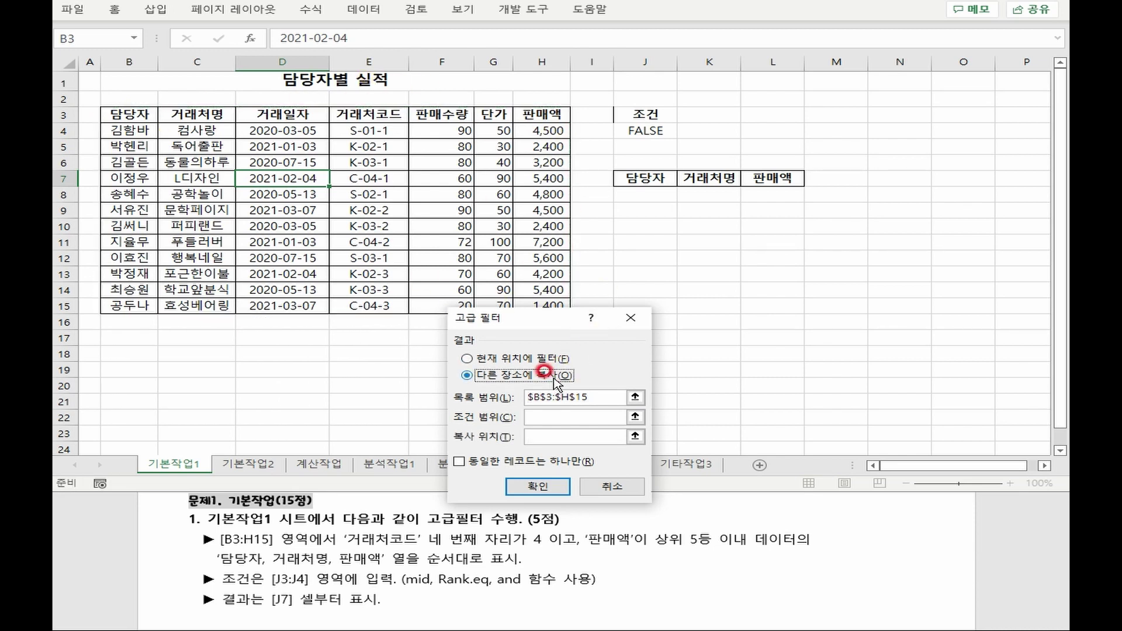
{"action": "left_click", "coordinate": [546, 417]}
{"action": "left_click", "coordinate": [649, 117]}
{"action": "left_click_drag", "start_coordinate": [650, 119], "coordinate": [647, 128]}
{"action": "left_click", "coordinate": [575, 437]}
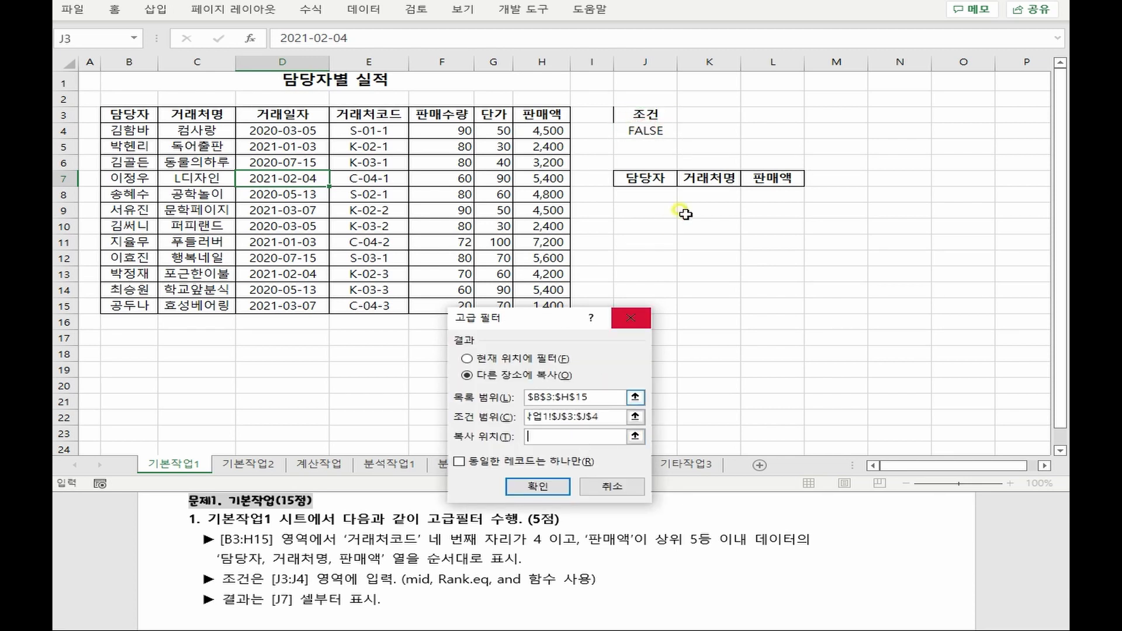
{"action": "left_click_drag", "start_coordinate": [648, 178], "coordinate": [760, 177]}
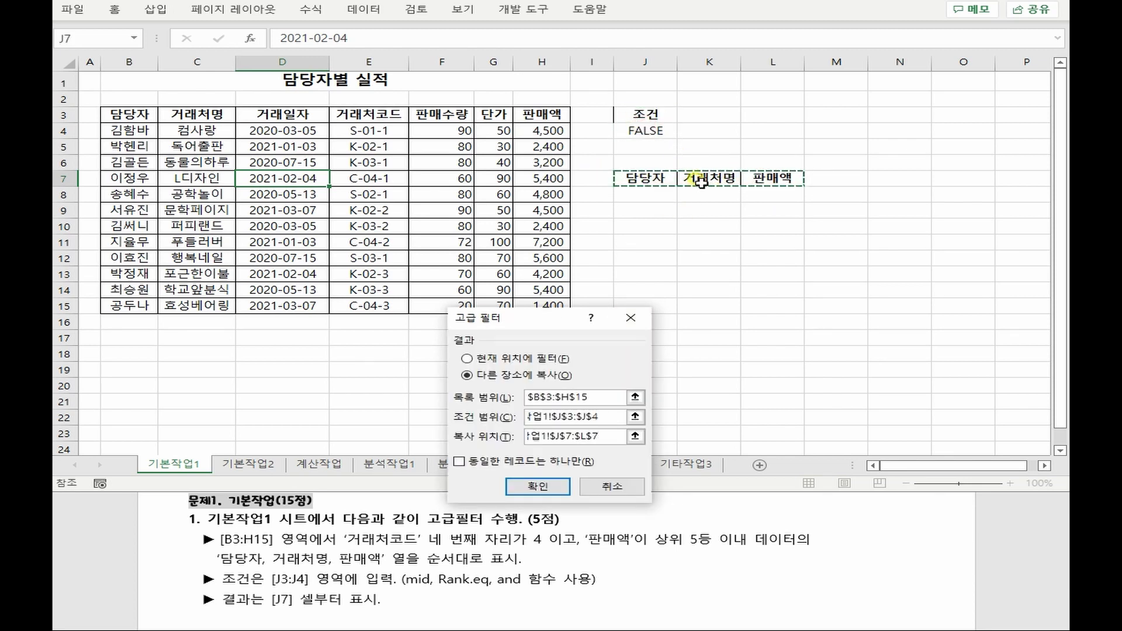
{"action": "left_click", "coordinate": [537, 486]}
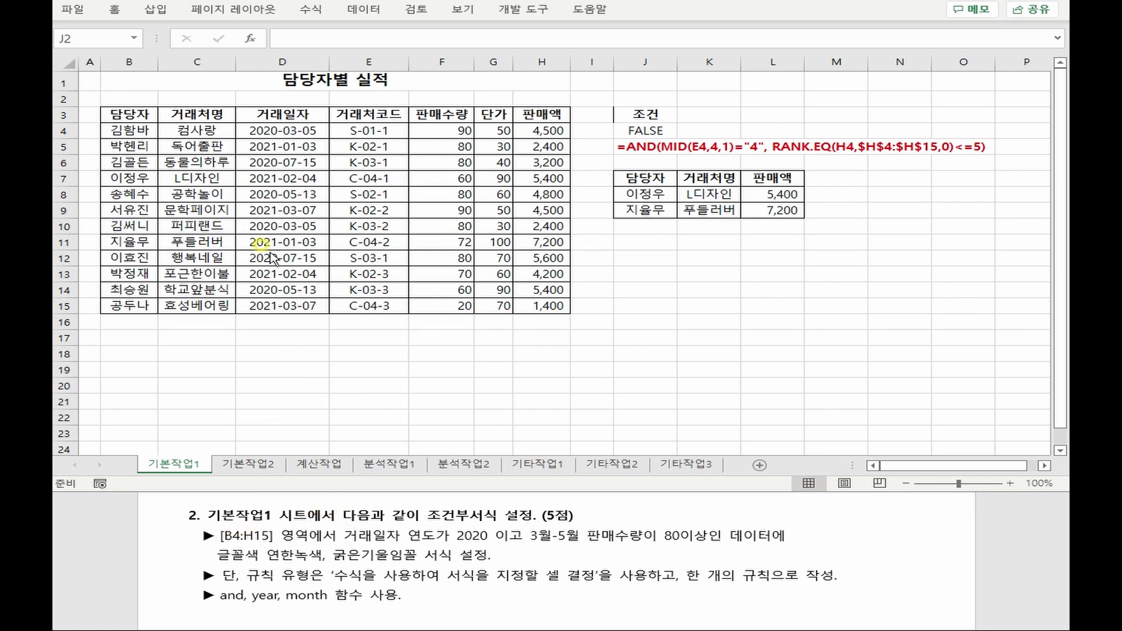
Select B4:H15, switch to Notepad and draft the rule's opening conditions as "=and(연도=2020, 거래일자 월 >=3,"
{"action": "left_click_drag", "start_coordinate": [125, 132], "coordinate": [547, 306]}
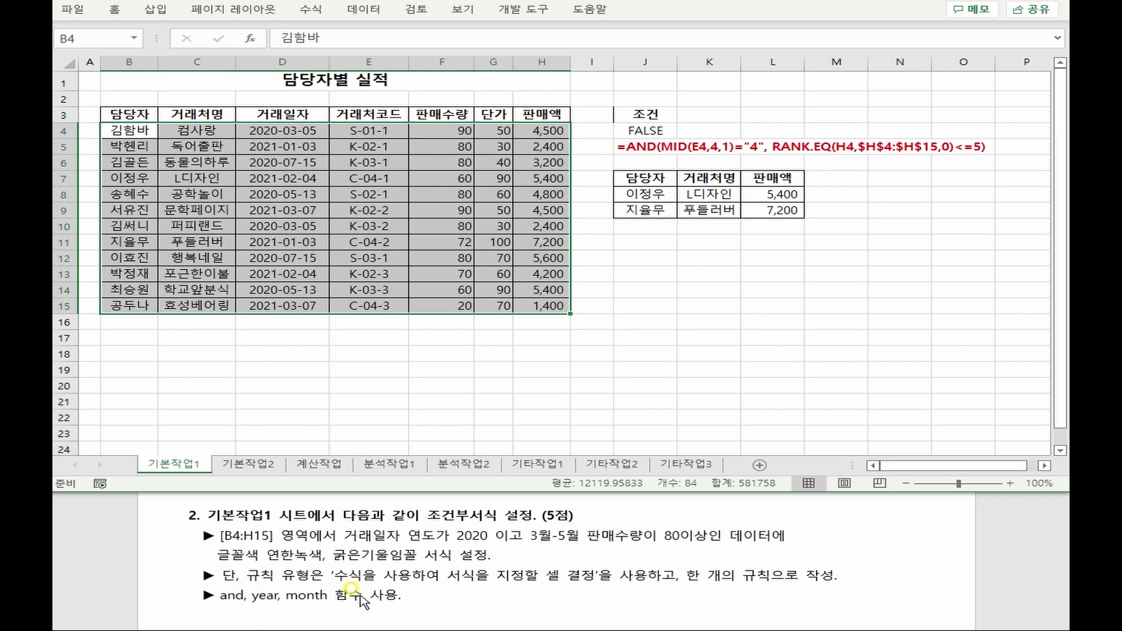
{"action": "key", "text": "alt+Tab"}
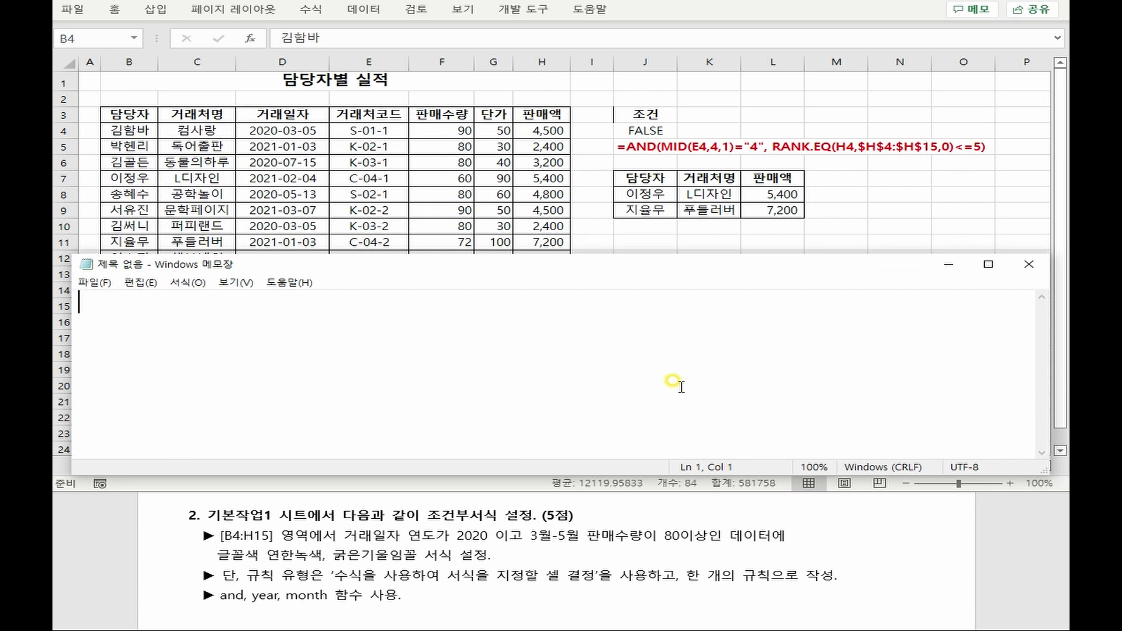
{"action": "type", "text": "=and(연도=2020"}
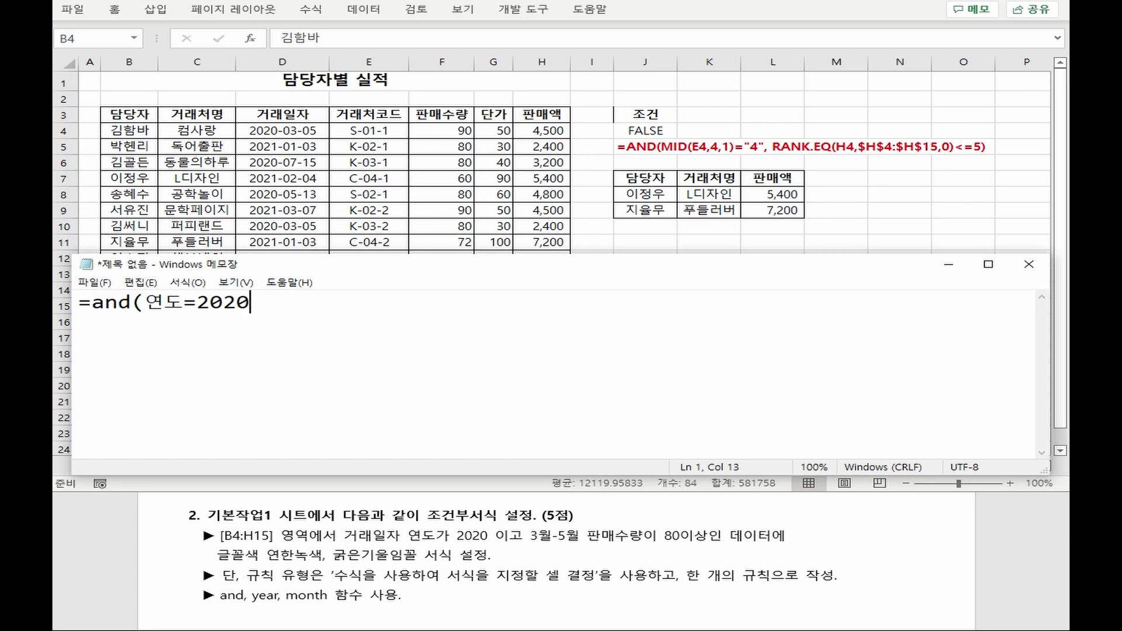
{"action": "type", "text": ", 거래일자 월 "}
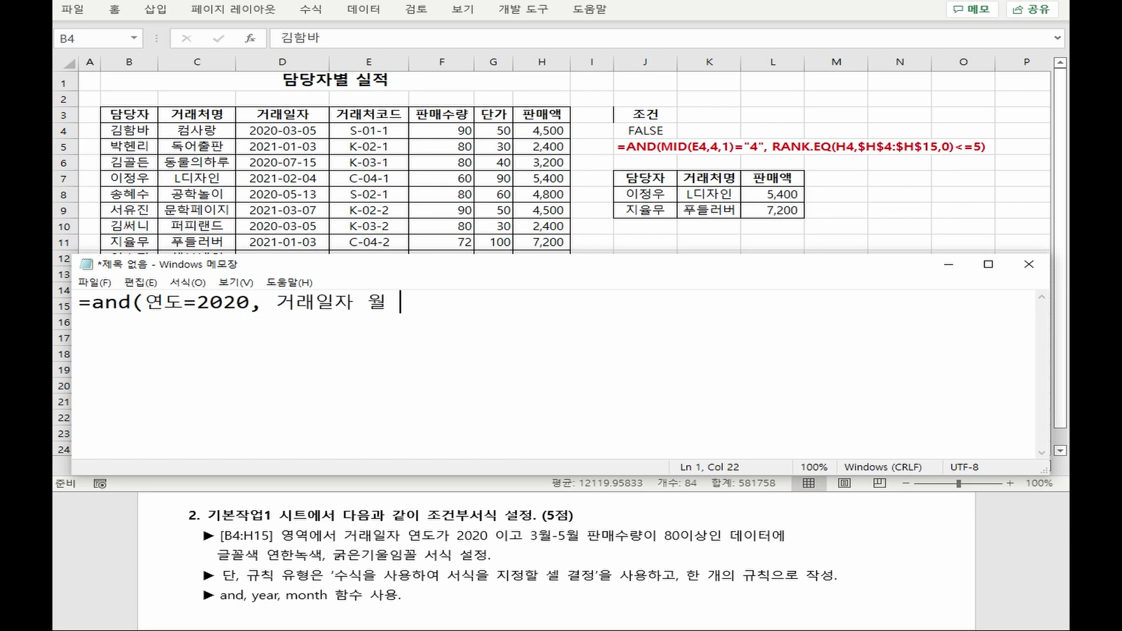
{"action": "type", "text": ">=3,"}
Complete the drafted rule by adding the conditions "거래일자 월 <=5" and "판매수량>=80 )"
{"action": "left_click_drag", "start_coordinate": [276, 302], "coordinate": [495, 306]}
{"action": "key", "text": "ctrl+c"}
{"action": "left_click", "coordinate": [541, 304]}
{"action": "key", "text": "ctrl+v"}
{"action": "left_click_drag", "start_coordinate": [590, 307], "coordinate": [629, 307]}
{"action": "type", "text": "<=5"}
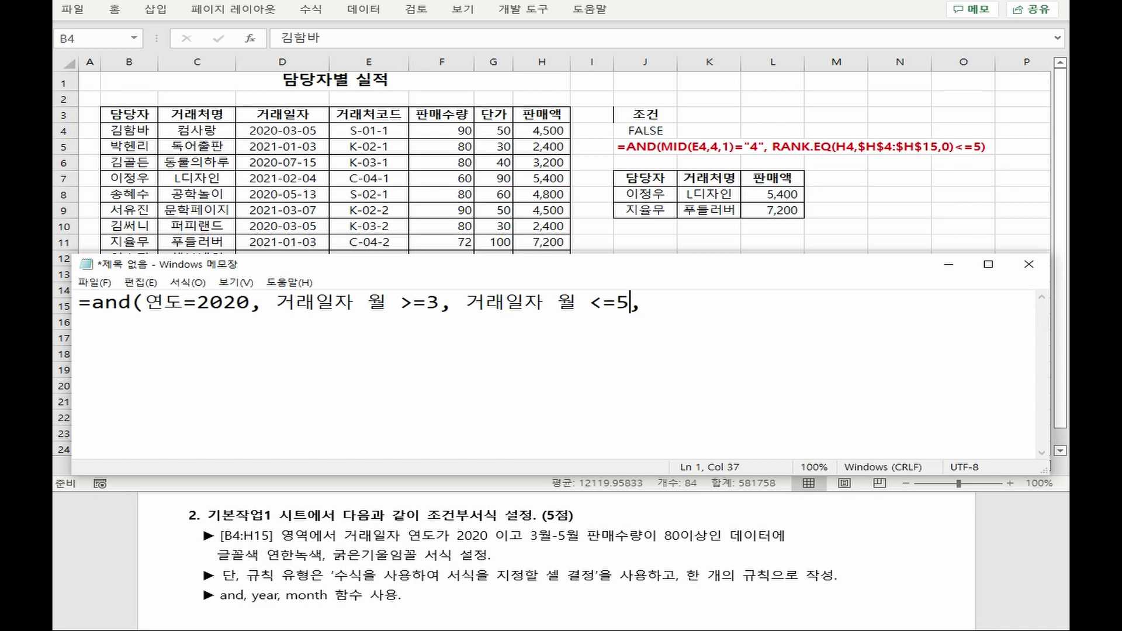
{"action": "key", "text": "End"}
{"action": "type", "text": "판매수량>=80 )"}
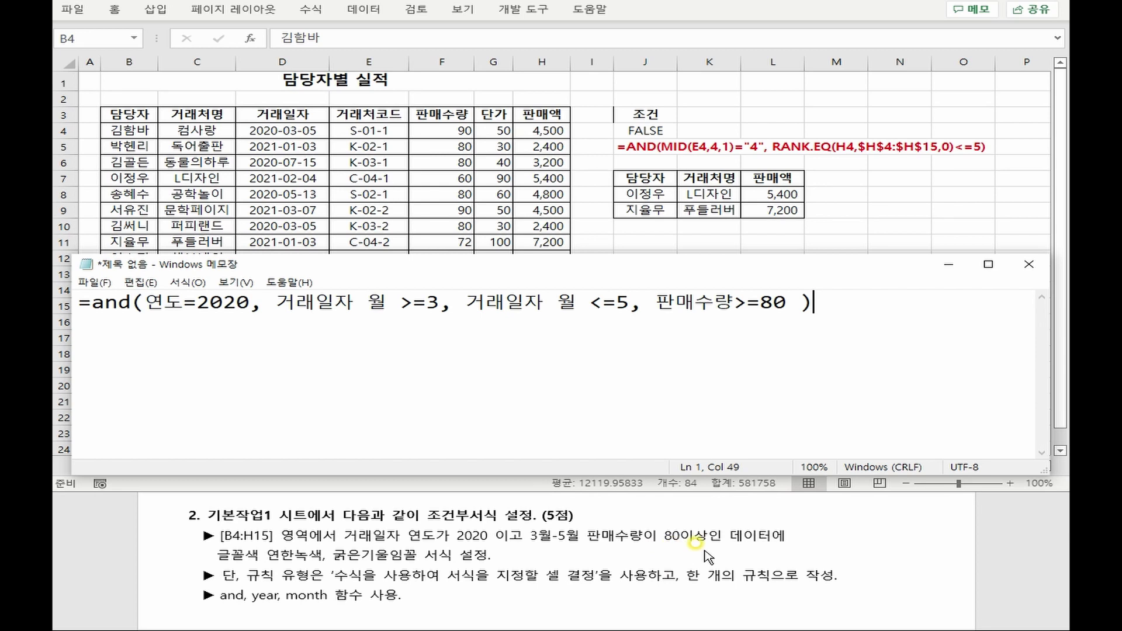
Duplicate the drafted rule on a second line, replacing 연도 with year(거래일자) and both 거래일자 월 terms with month(거래일자)
{"action": "key", "text": "Return"}
{"action": "key", "text": "ctrl+v"}
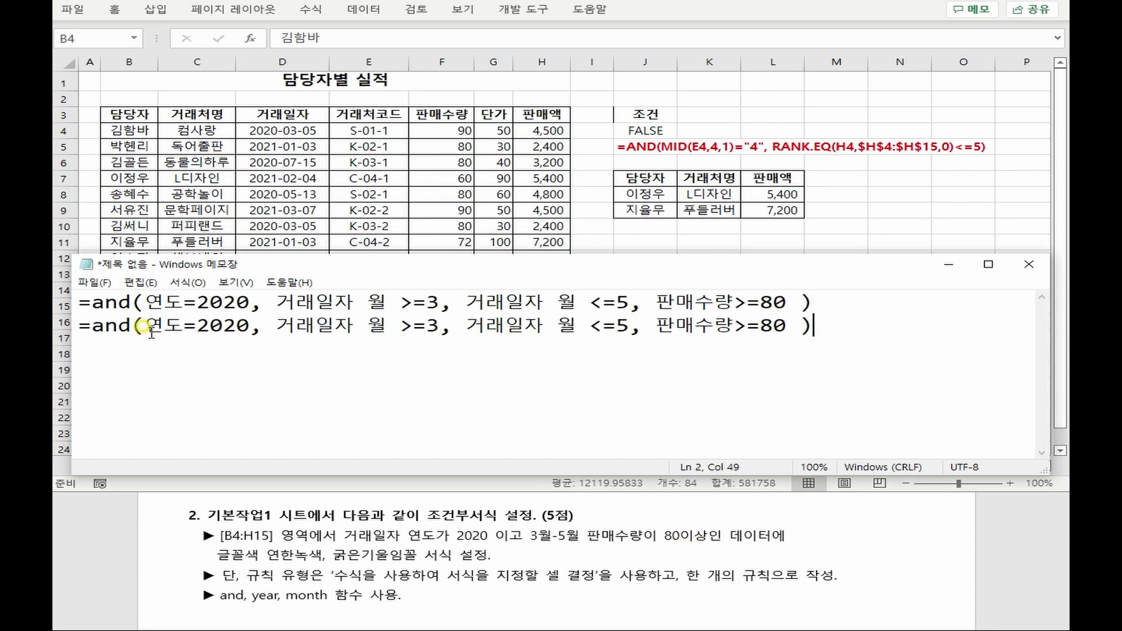
{"action": "left_click_drag", "start_coordinate": [145, 326], "coordinate": [184, 328]}
{"action": "type", "text": "year(거래일자)"}
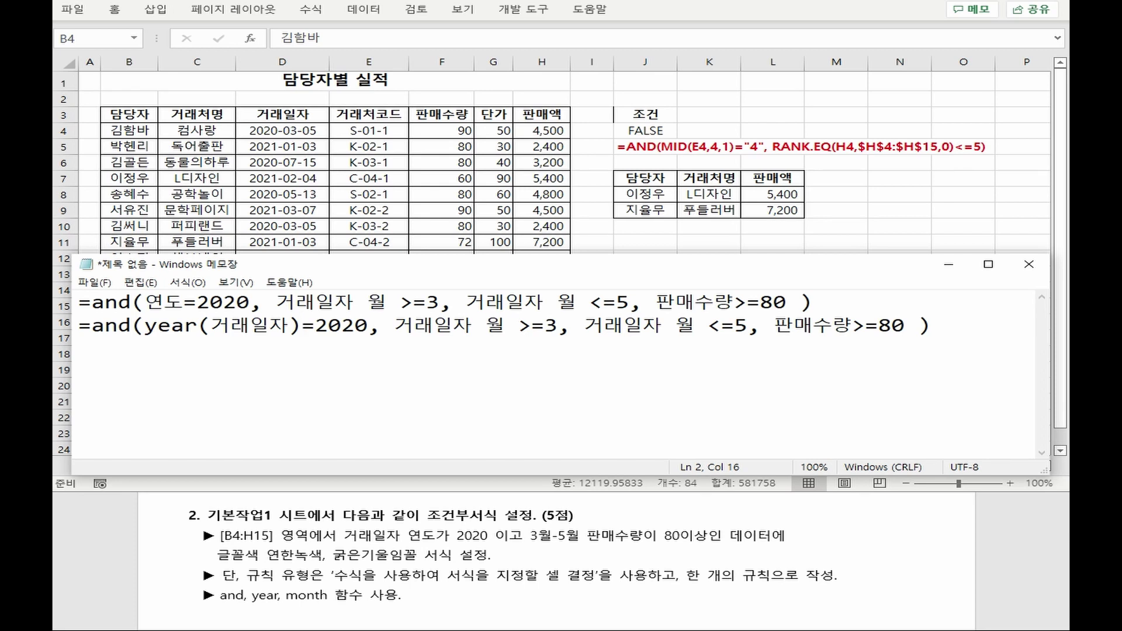
{"action": "left_click_drag", "start_coordinate": [393, 325], "coordinate": [505, 325]}
{"action": "type", "text": "month(거래일자)"}
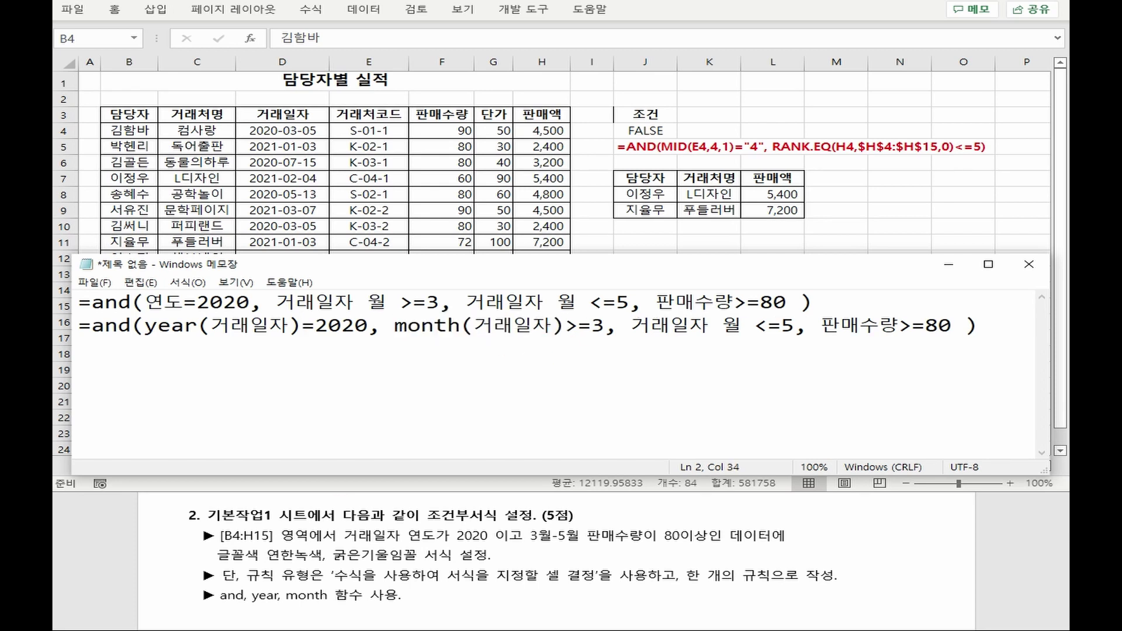
{"action": "left_click_drag", "start_coordinate": [394, 326], "coordinate": [534, 330]}
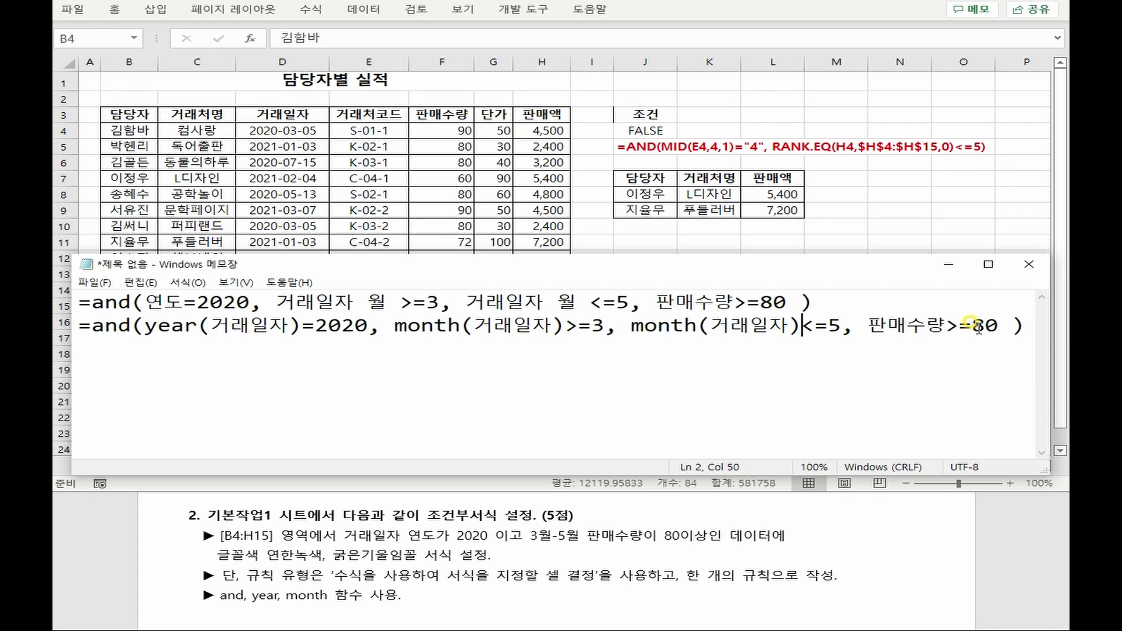
{"action": "left_click_drag", "start_coordinate": [1024, 325], "coordinate": [67, 327]}
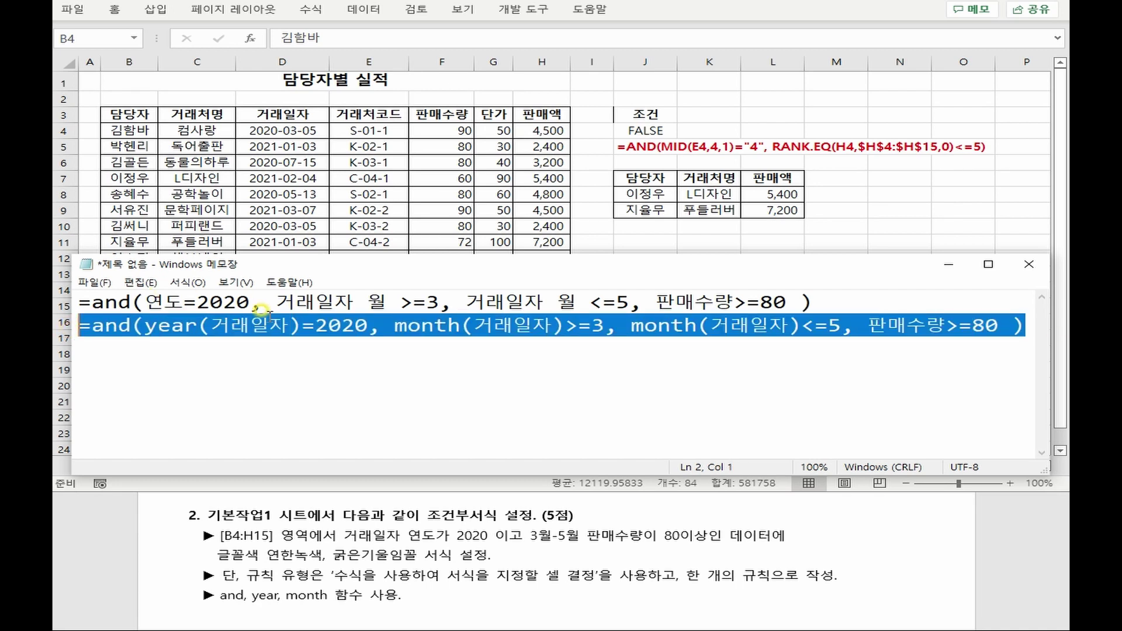
Switch back to Excel and create a new conditional formatting rule for B4:H15 of the type 수식을 사용하여 서식을 지정할 셀 결정
{"action": "key", "text": "alt+Tab"}
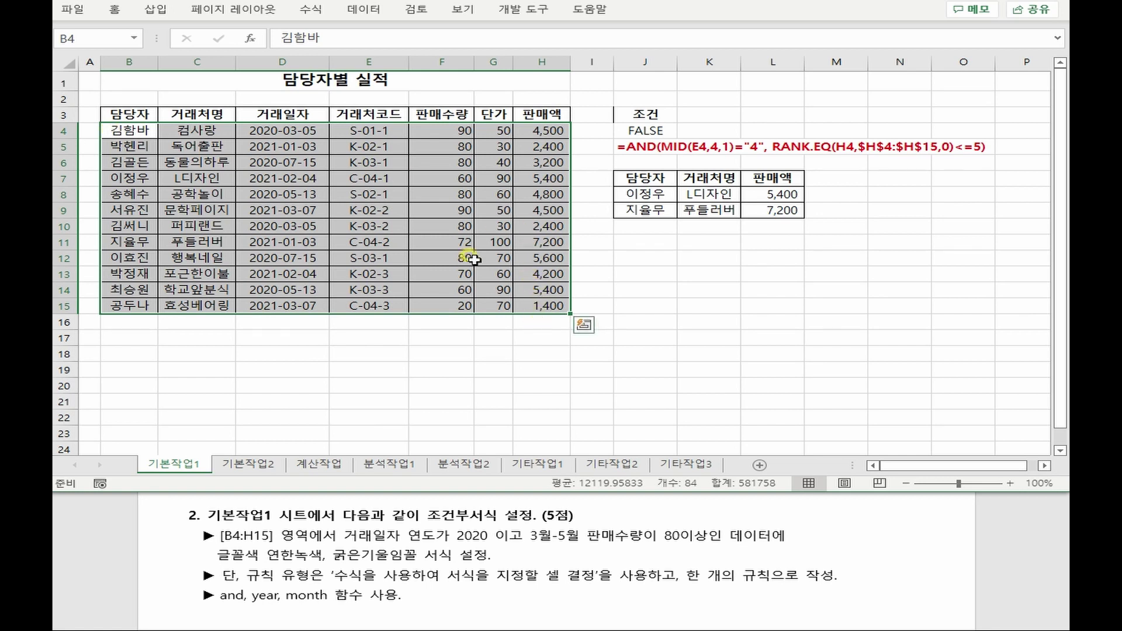
{"action": "left_click", "coordinate": [115, 10]}
{"action": "left_click", "coordinate": [713, 59]}
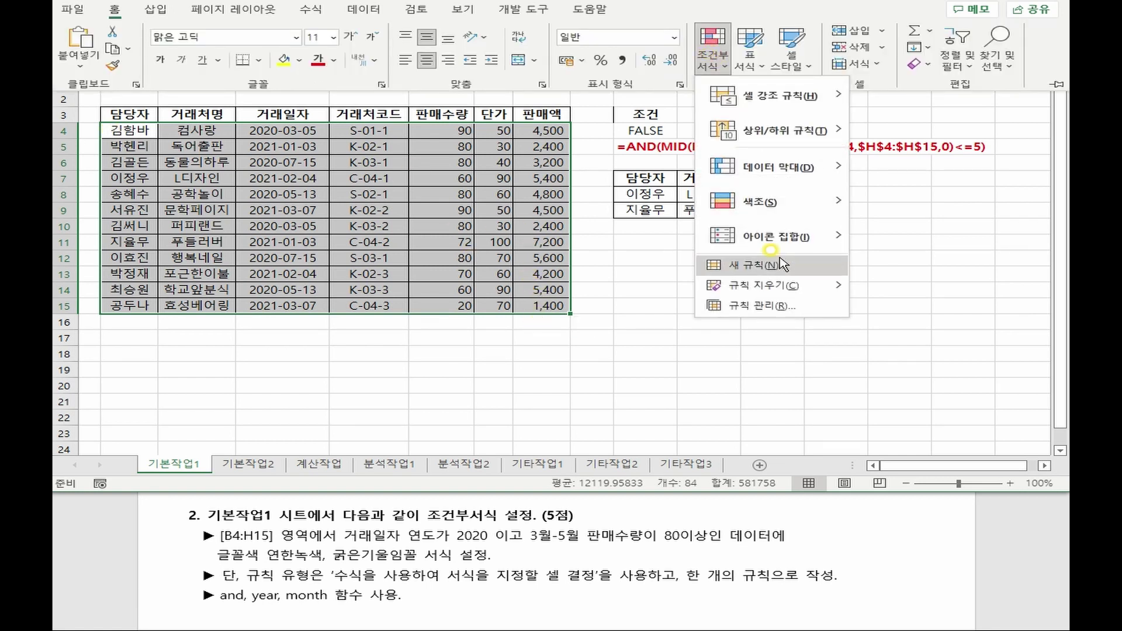
{"action": "left_click", "coordinate": [754, 265]}
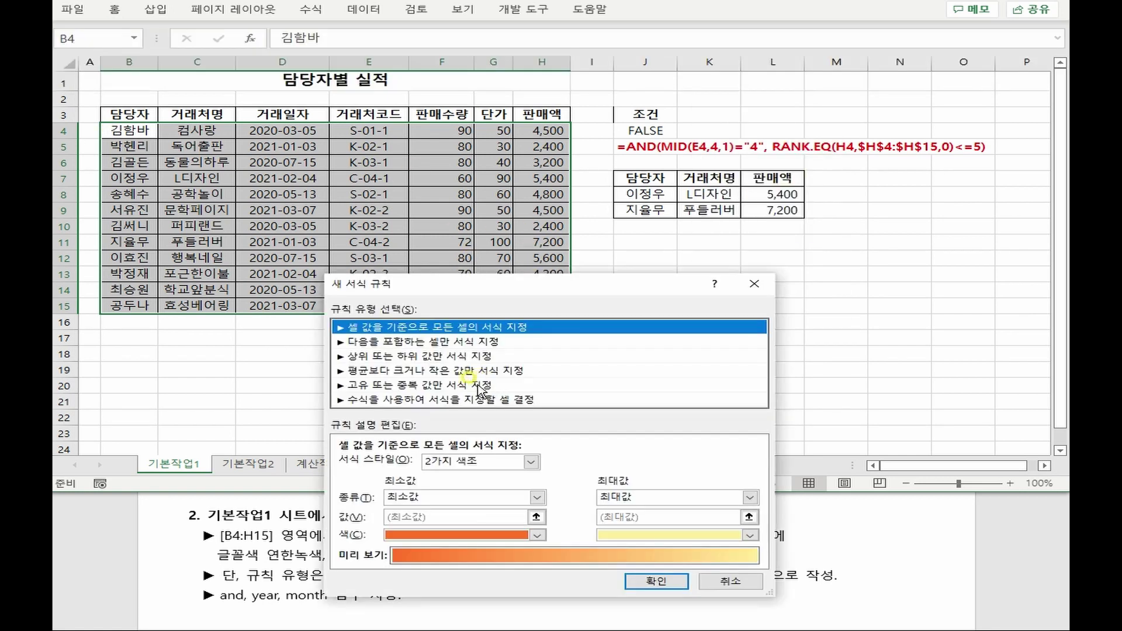
{"action": "left_click", "coordinate": [460, 400]}
{"action": "left_click", "coordinate": [648, 464]}
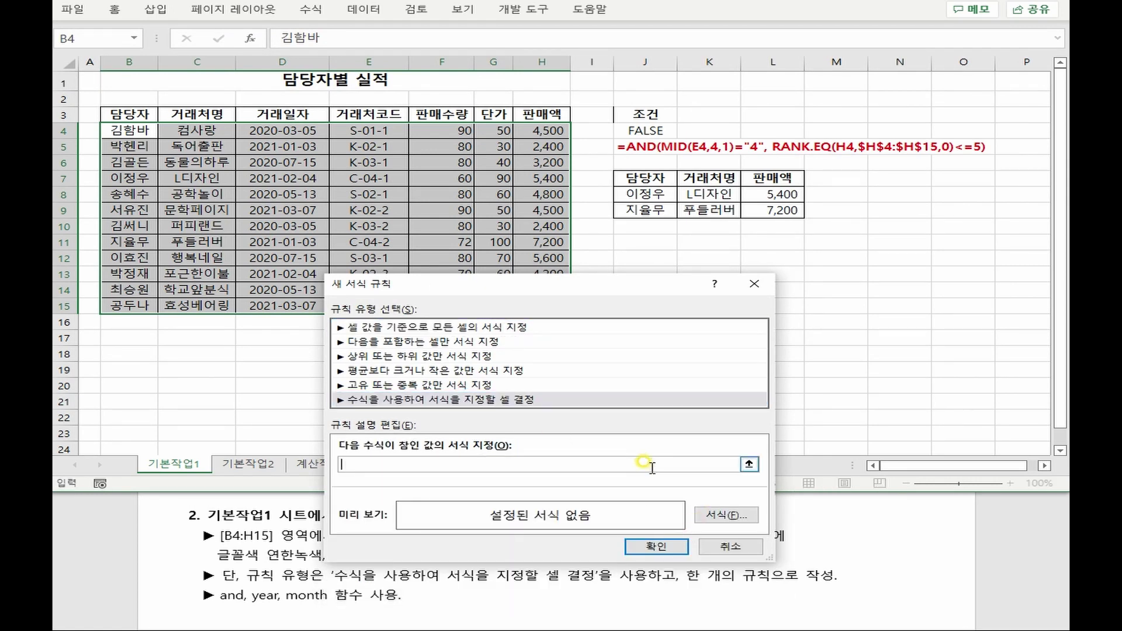
Start the rule formula as an AND whose first condition is year($D4)=2020, with only the column of the date reference fixed
{"action": "type", "text": "and(year("}
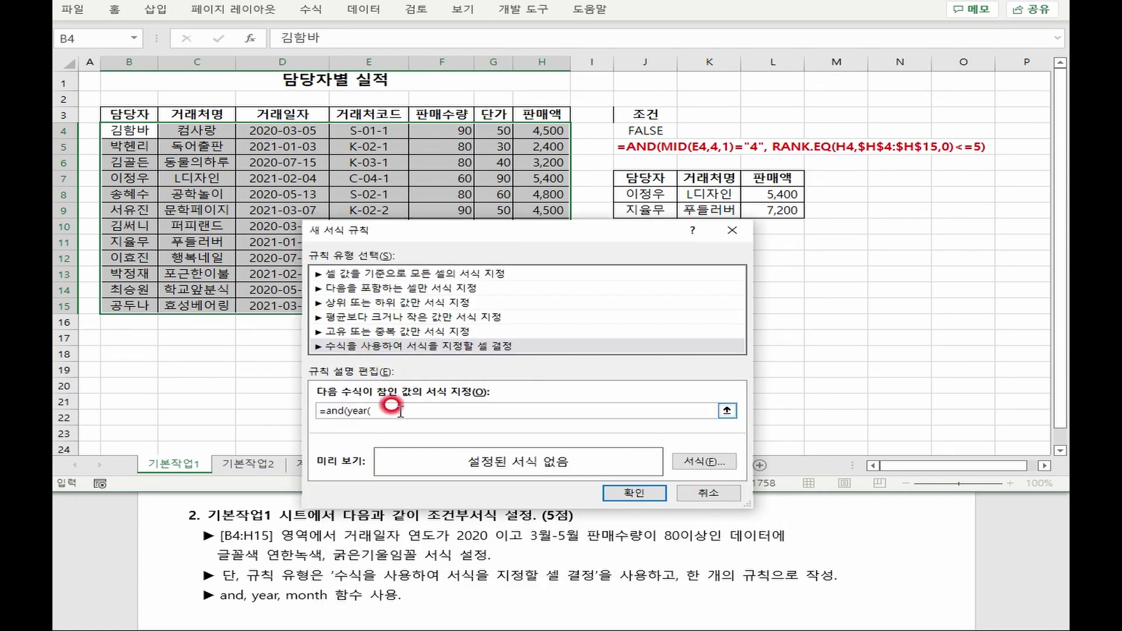
{"action": "left_click", "coordinate": [286, 134]}
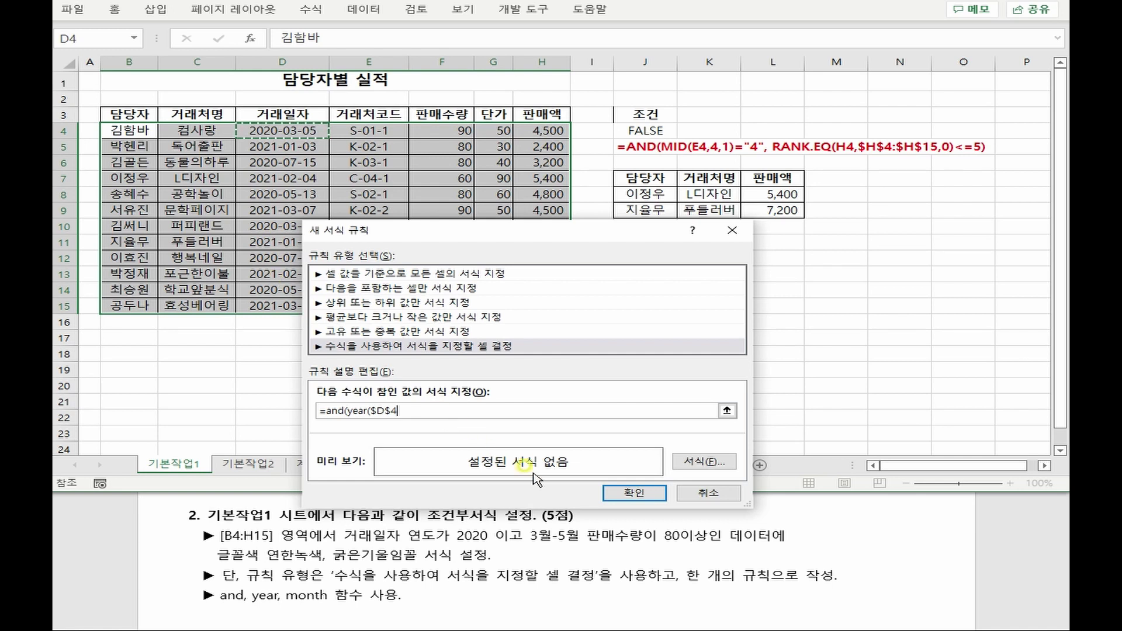
{"action": "key", "text": "F4"}
{"action": "key", "text": "F4"}
{"action": "type", "text": ")"}
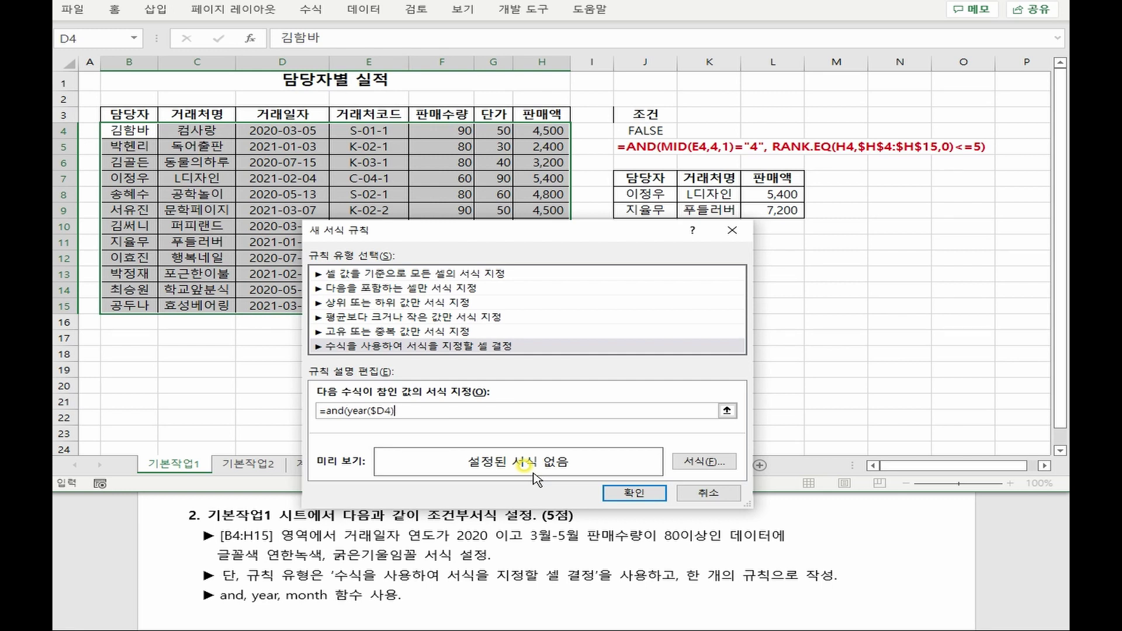
{"action": "type", "text": "=2020,"}
Add the conditions month($D4)>=3 and month($D4)<=5 to the rule formula
{"action": "type", "text": "month("}
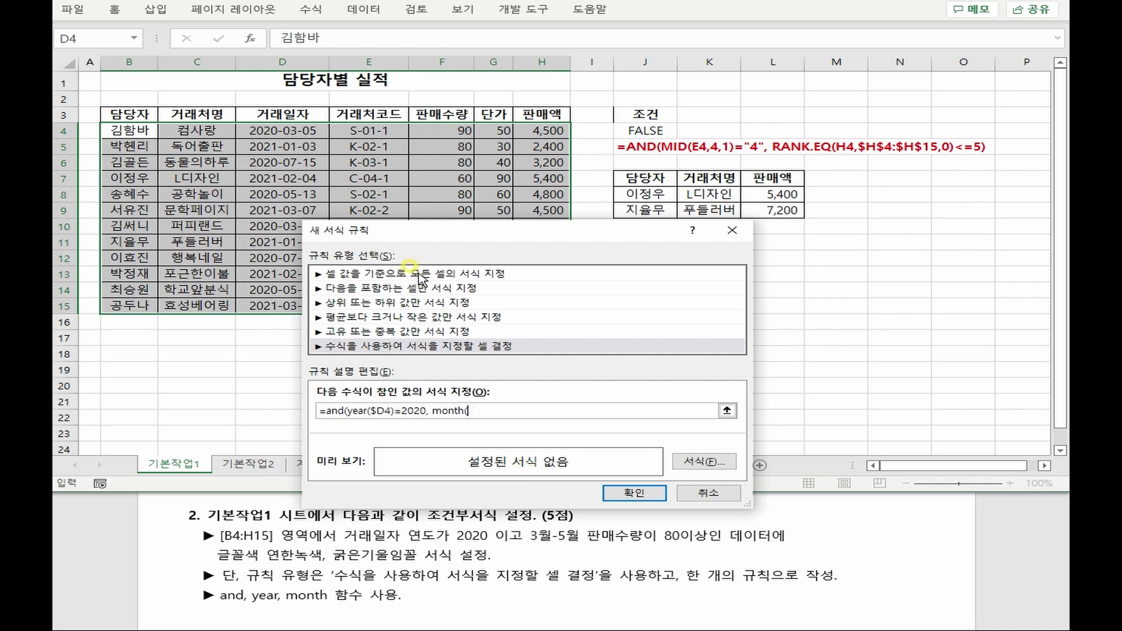
{"action": "left_click", "coordinate": [297, 129]}
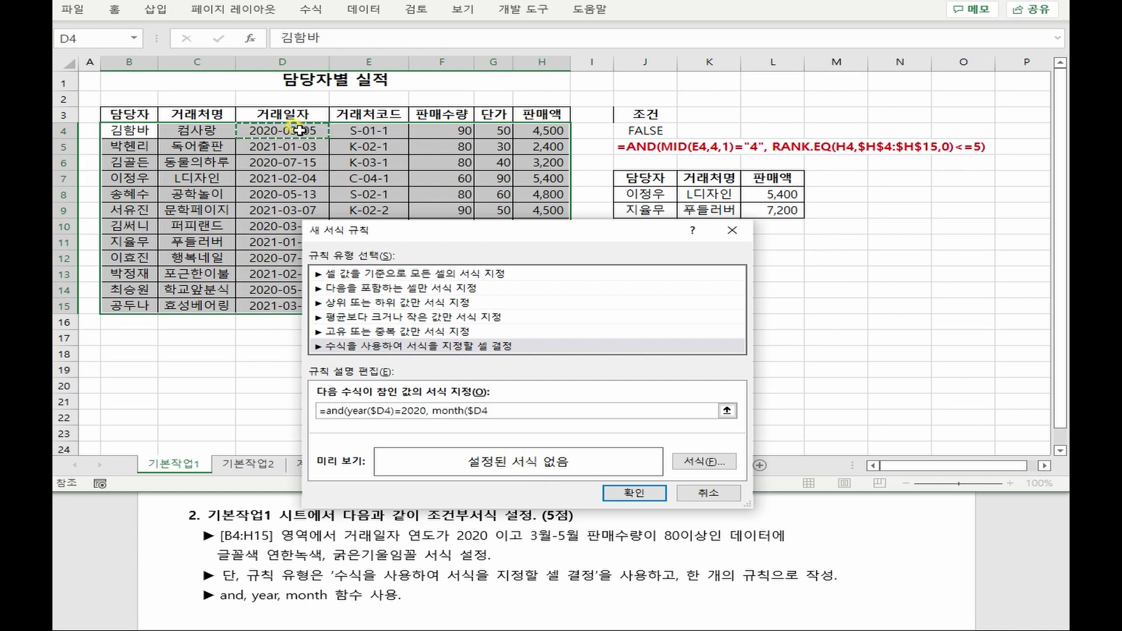
{"action": "type", "text": ")>="}
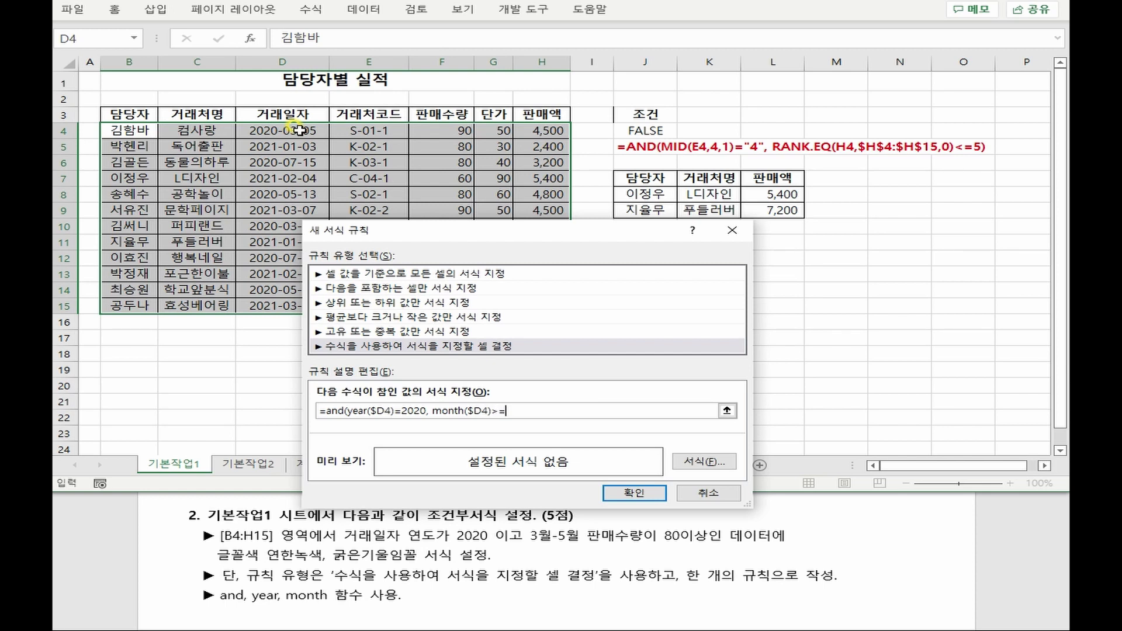
{"action": "type", "text": "3,"}
{"action": "left_click_drag", "start_coordinate": [525, 413], "coordinate": [431, 411]}
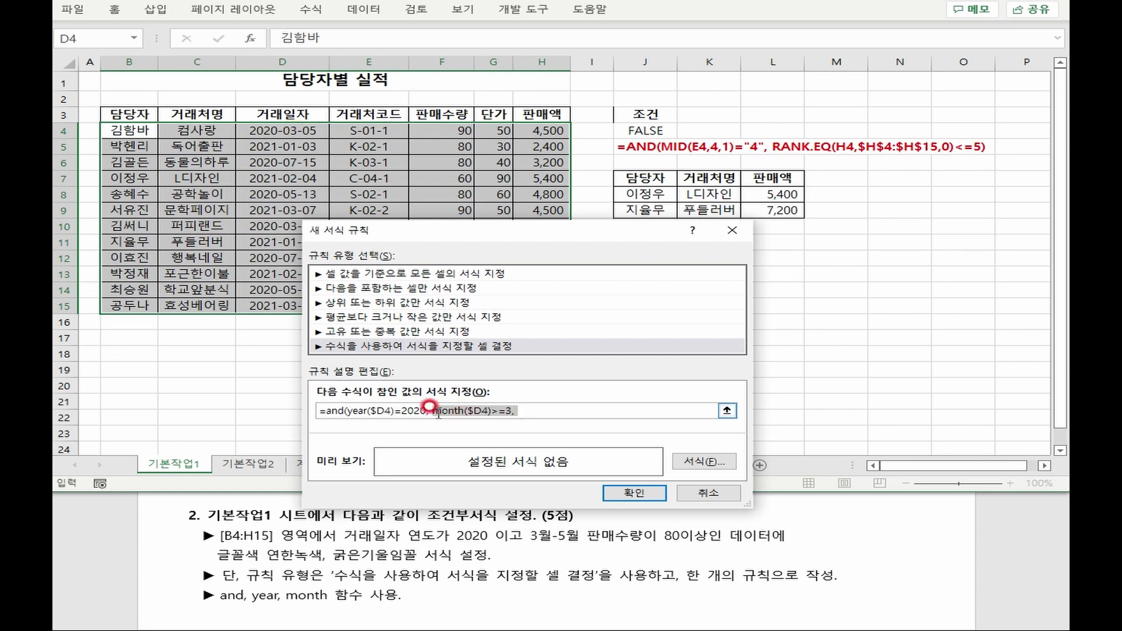
{"action": "key", "text": "ctrl+c"}
{"action": "left_click", "coordinate": [546, 412]}
{"action": "key", "text": "ctrl+v"}
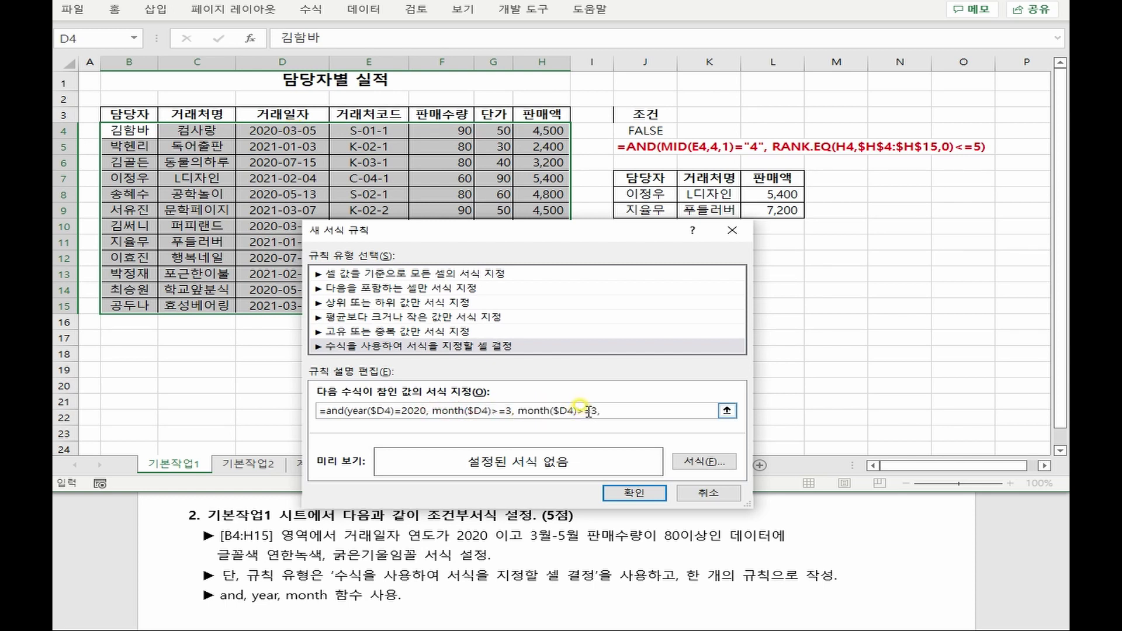
{"action": "left_click_drag", "start_coordinate": [578, 408], "coordinate": [598, 409]}
{"action": "type", "text": "<=5,"}
Finish the rule formula with the 판매수량 condition $F4>=80 and close the AND function
{"action": "left_click", "coordinate": [447, 132]}
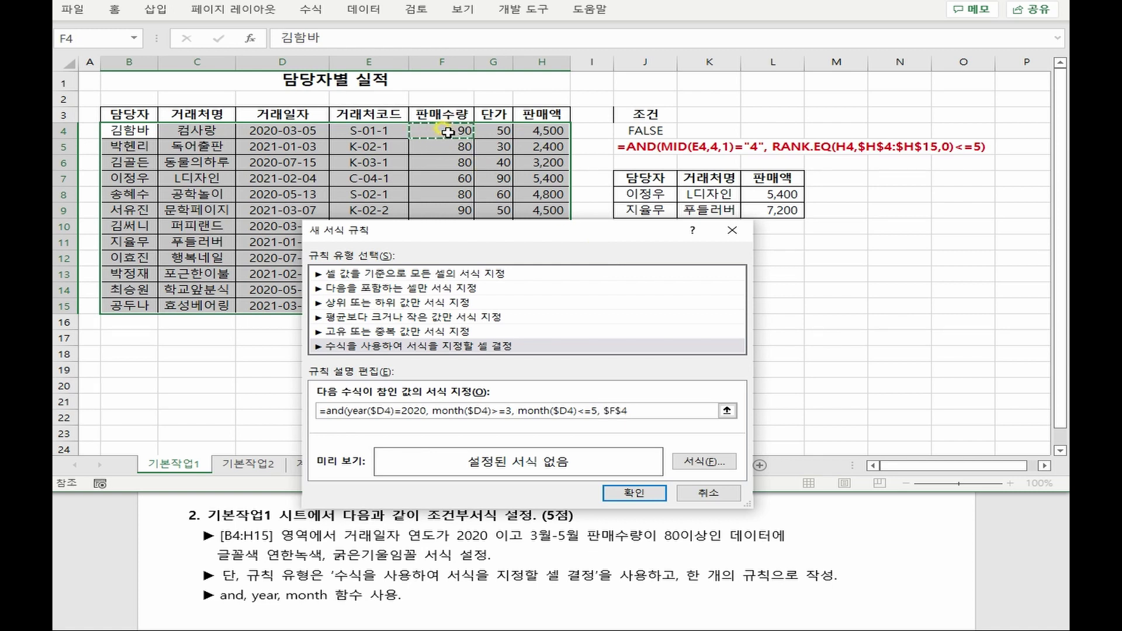
{"action": "key", "text": "F4"}
{"action": "key", "text": "F4"}
{"action": "type", "text": ">=80"}
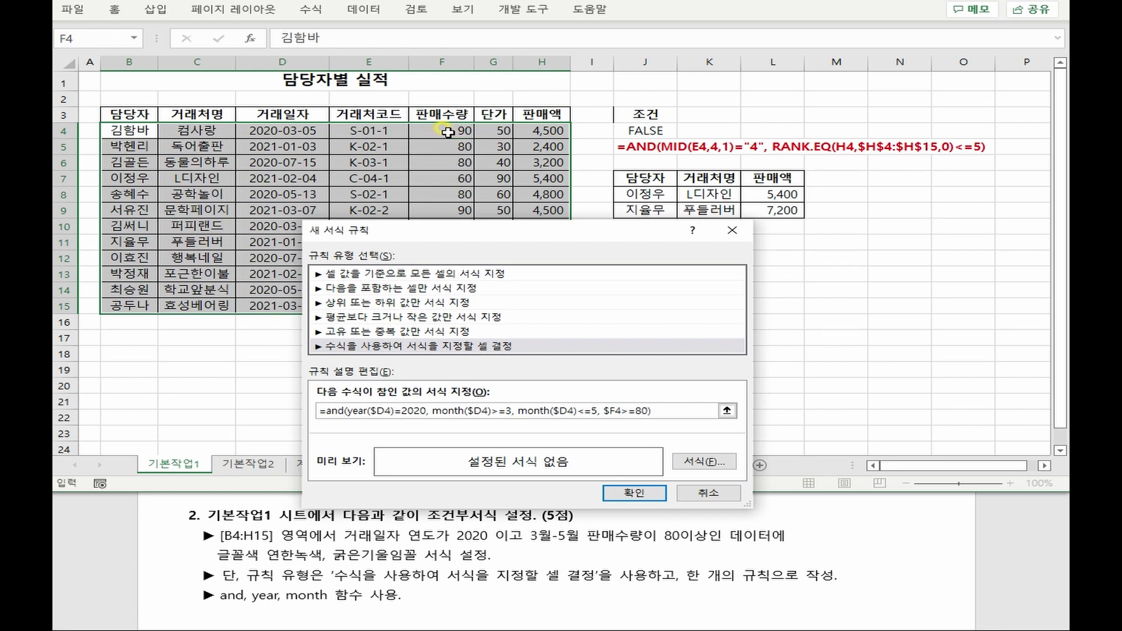
Give the rule a 연한 녹색 font colour with 굵은 기울임꼴 style and apply it to the range
{"action": "left_click", "coordinate": [705, 462]}
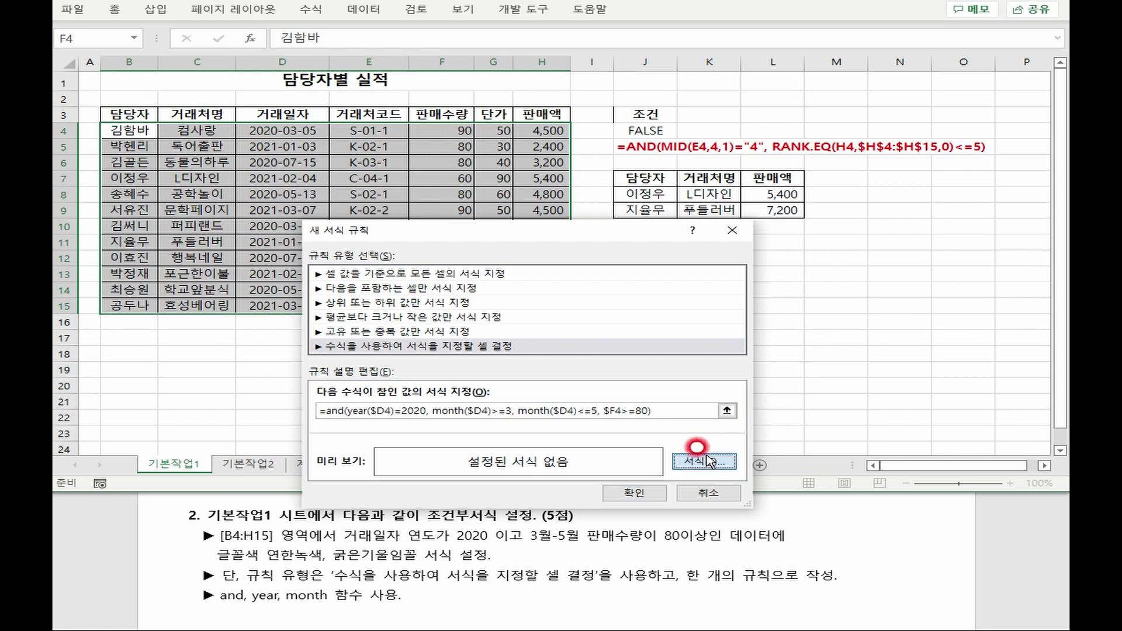
{"action": "left_click", "coordinate": [554, 239]}
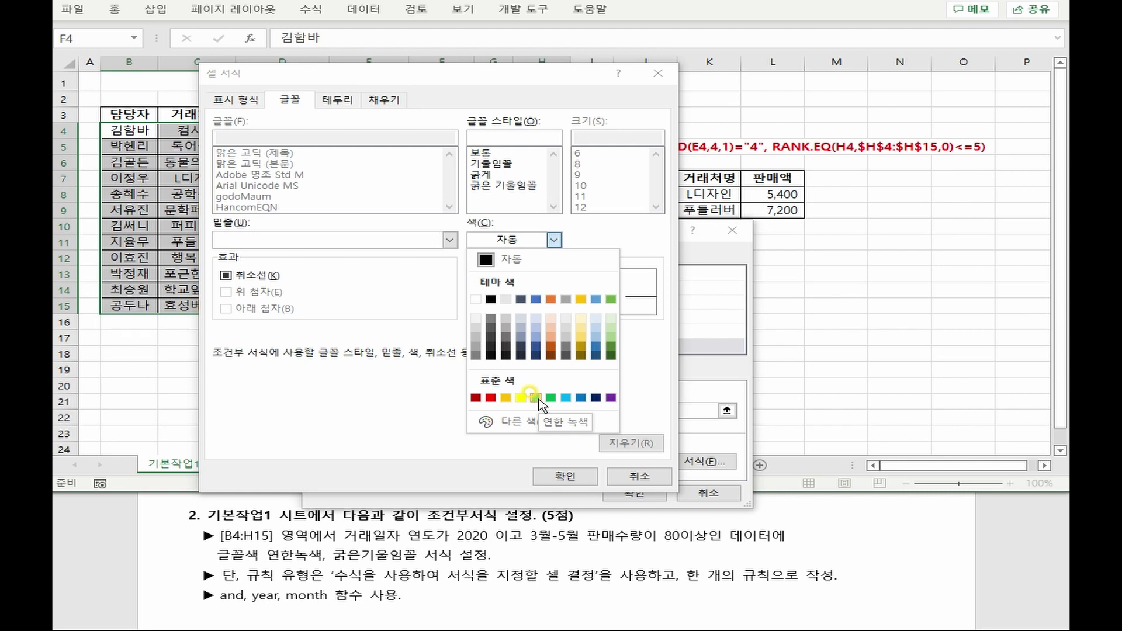
{"action": "left_click", "coordinate": [536, 398]}
{"action": "left_click", "coordinate": [504, 186]}
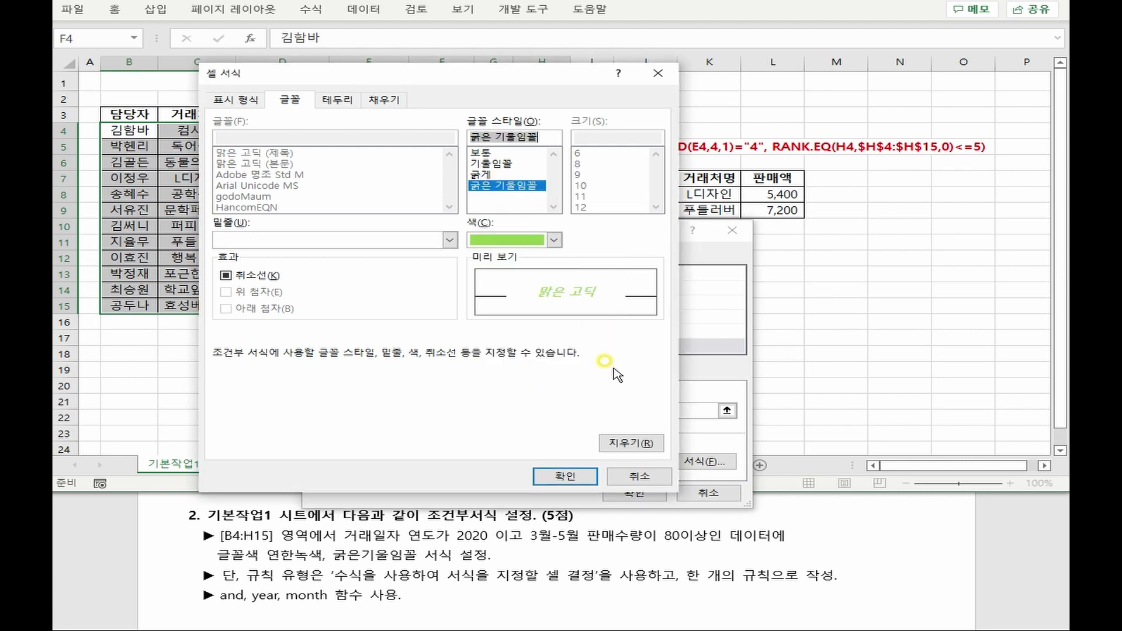
{"action": "left_click", "coordinate": [566, 476]}
{"action": "left_click", "coordinate": [632, 494]}
{"action": "left_click", "coordinate": [417, 385]}
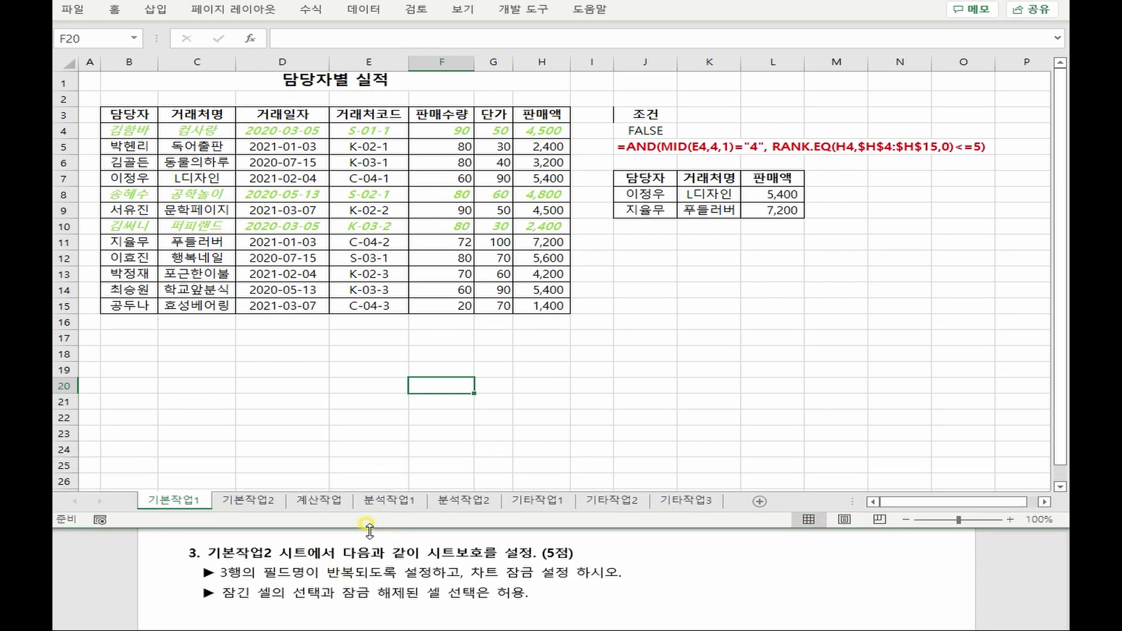
On the 기본작업2 sheet, turn on the 잠금 property of the 3/4분기 출석상태 chart
{"action": "left_click", "coordinate": [240, 499]}
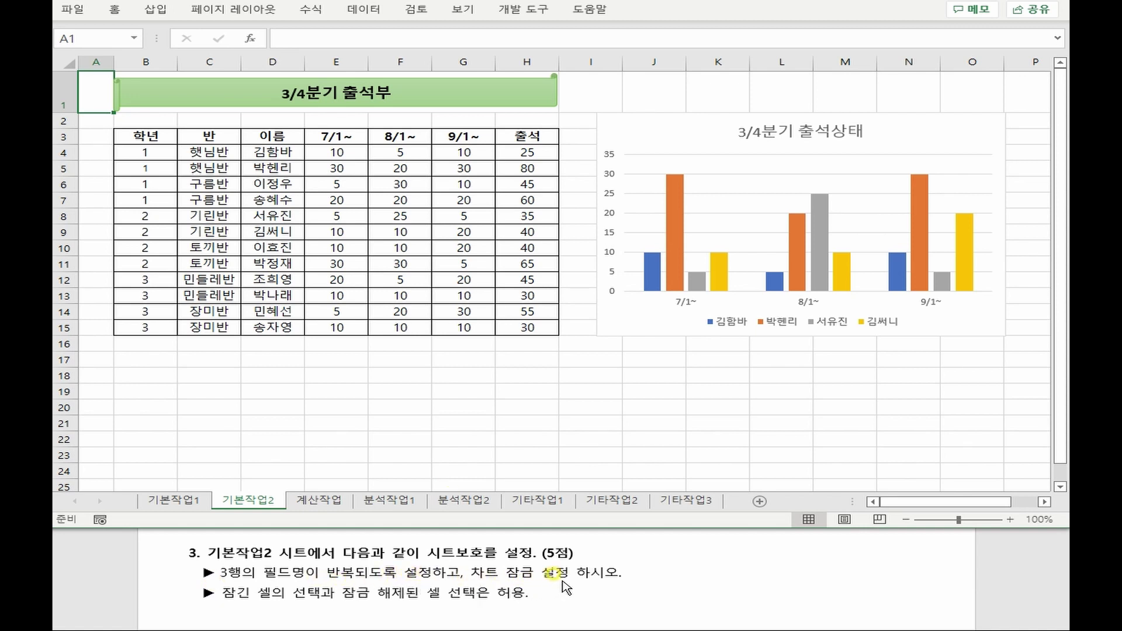
{"action": "left_click", "coordinate": [641, 136]}
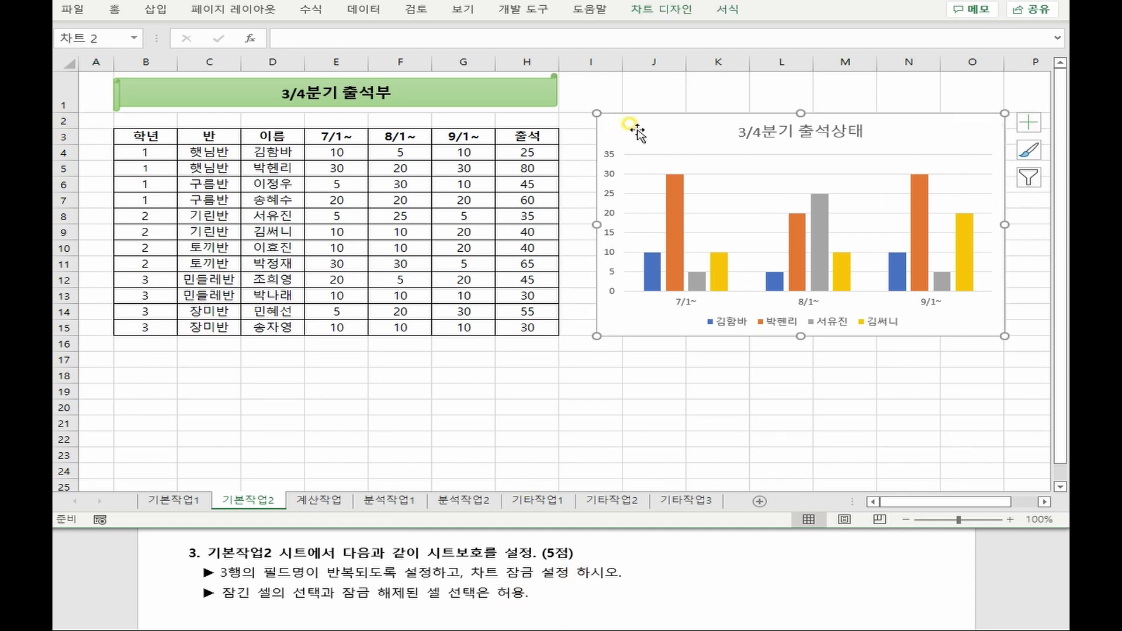
{"action": "right_click", "coordinate": [640, 132]}
{"action": "left_click", "coordinate": [718, 506]}
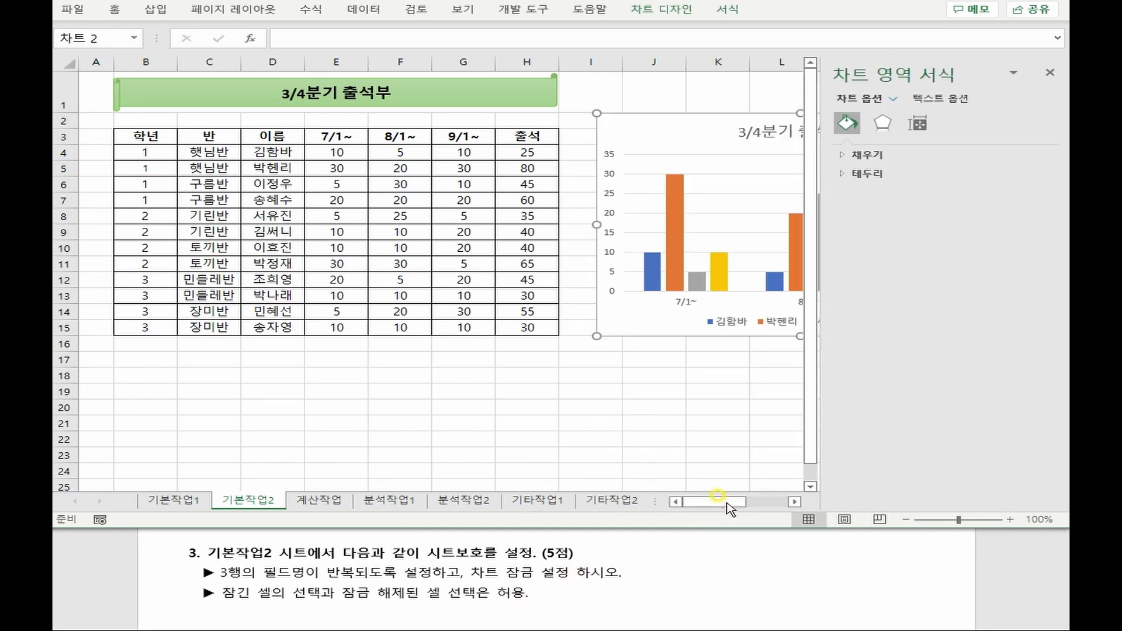
{"action": "left_click", "coordinate": [916, 123]}
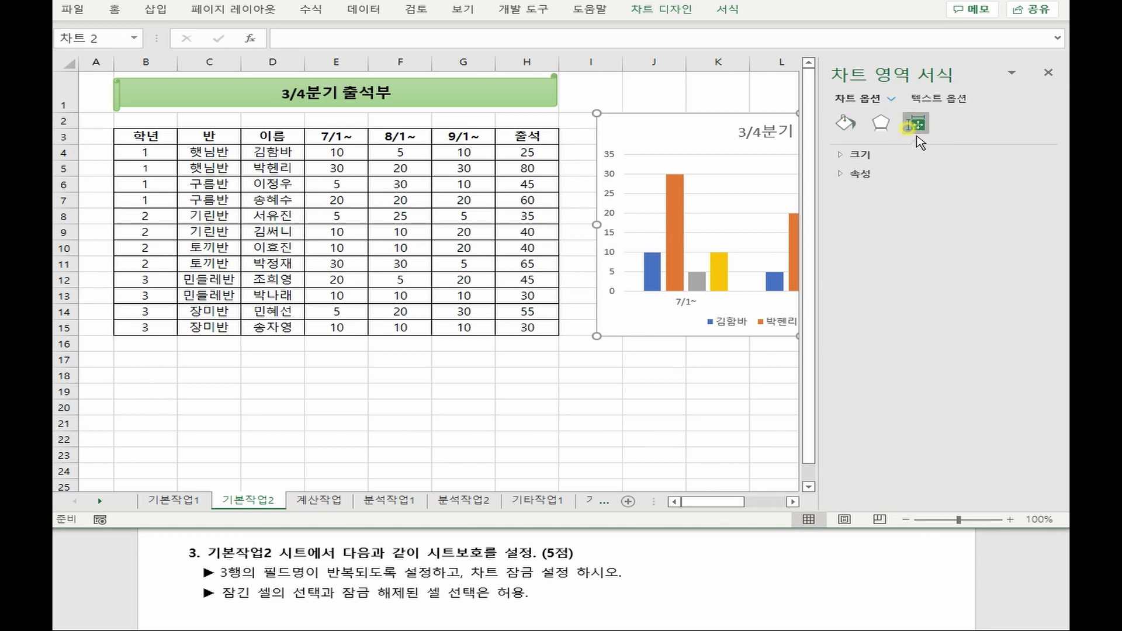
{"action": "left_click", "coordinate": [859, 173]}
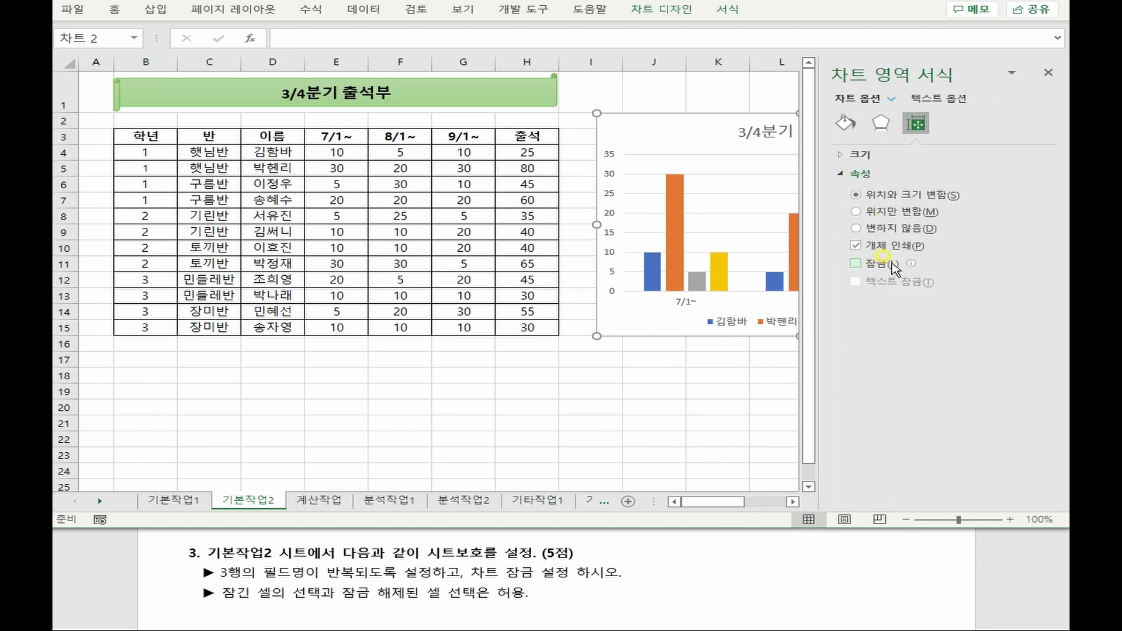
{"action": "left_click", "coordinate": [870, 266]}
{"action": "left_click", "coordinate": [303, 217]}
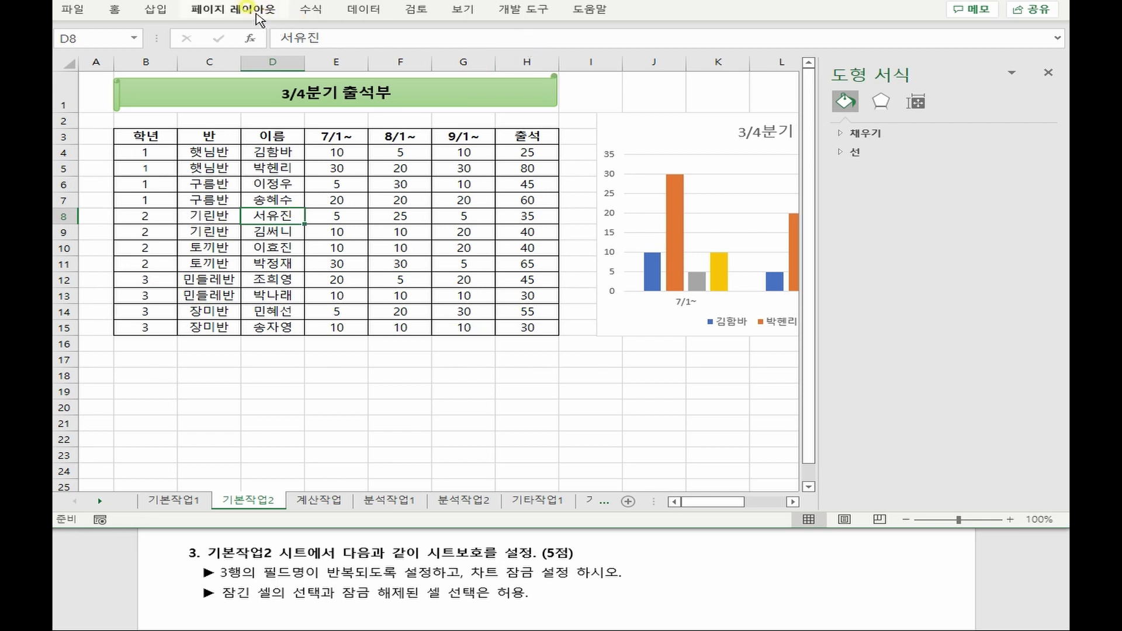
Set row 3 ($3:$3) as the title row repeated on every printed page of the 기본작업2 sheet
{"action": "left_click", "coordinate": [256, 14]}
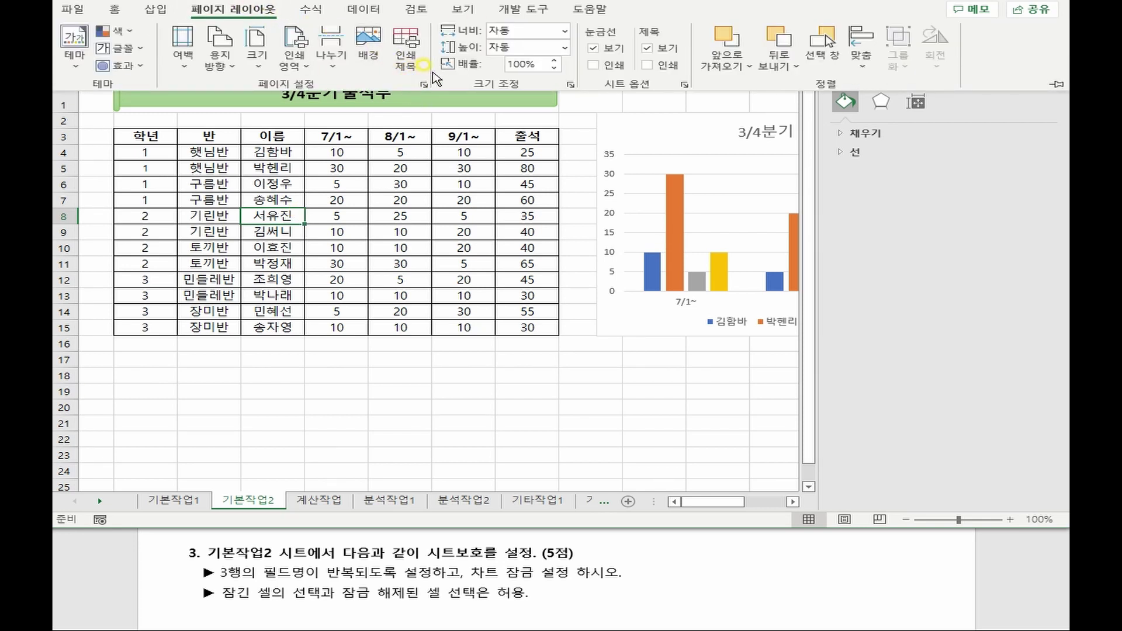
{"action": "left_click", "coordinate": [424, 77]}
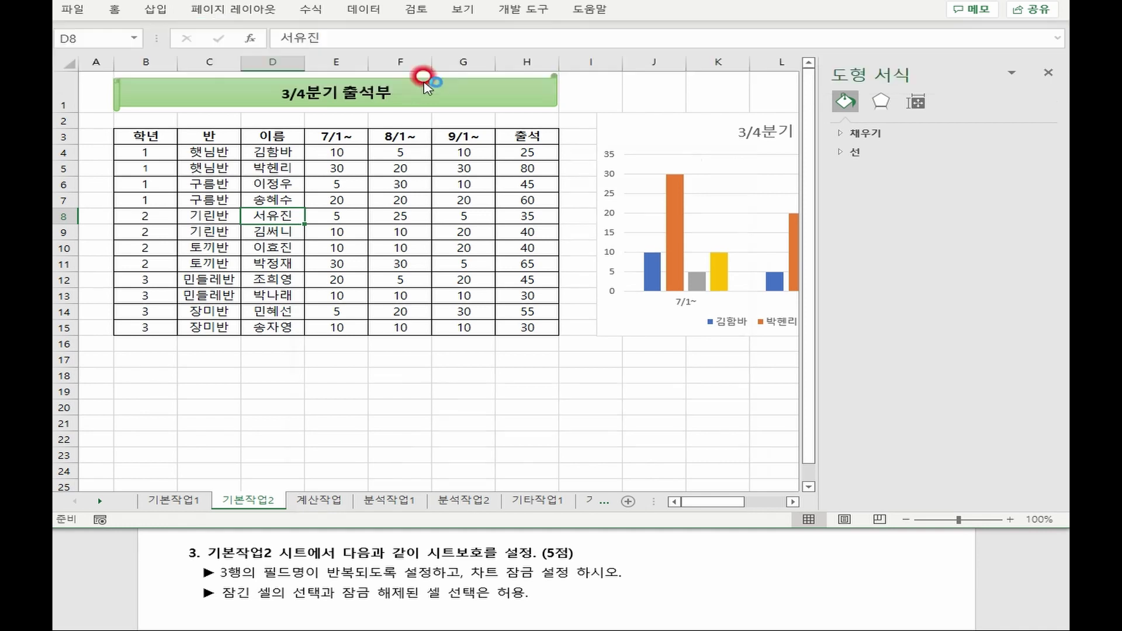
{"action": "left_click", "coordinate": [496, 182]}
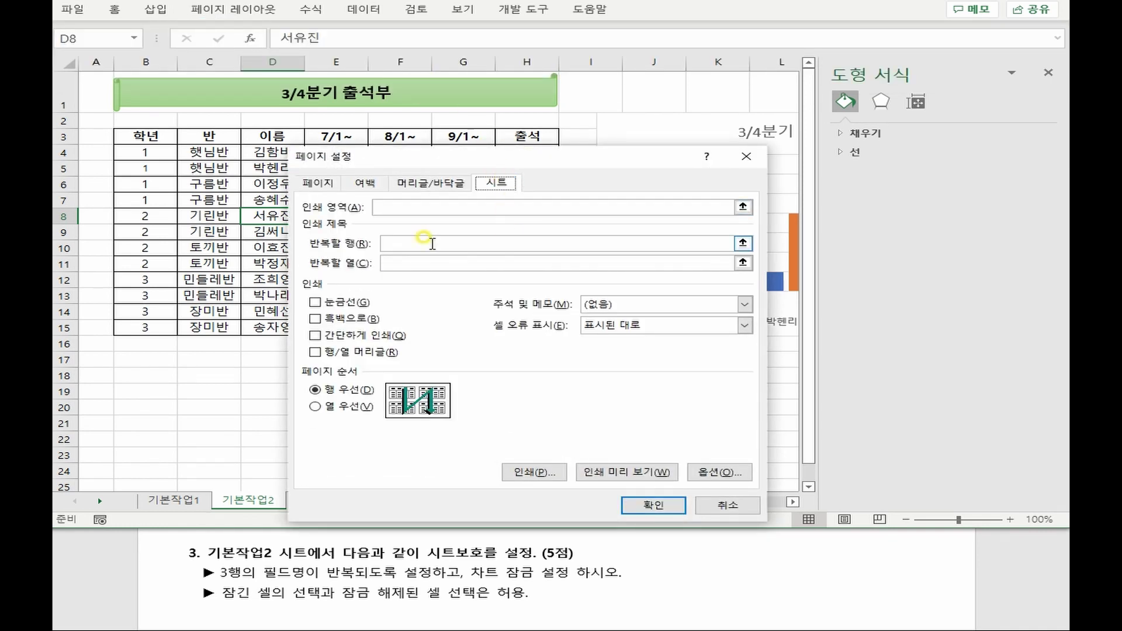
{"action": "left_click", "coordinate": [426, 262]}
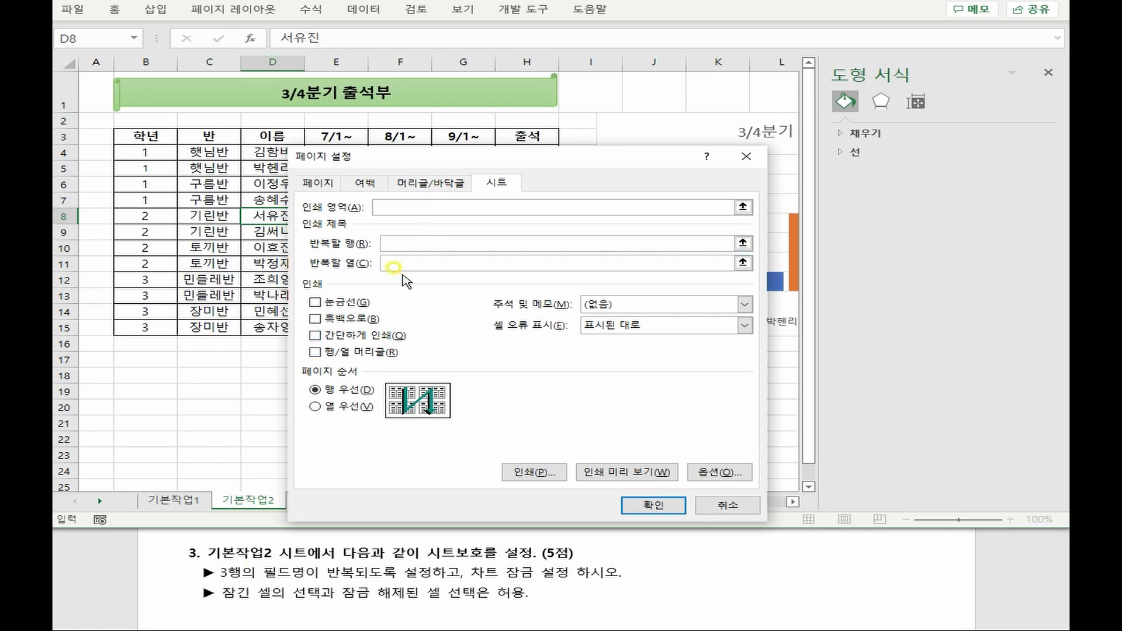
{"action": "left_click", "coordinate": [396, 244]}
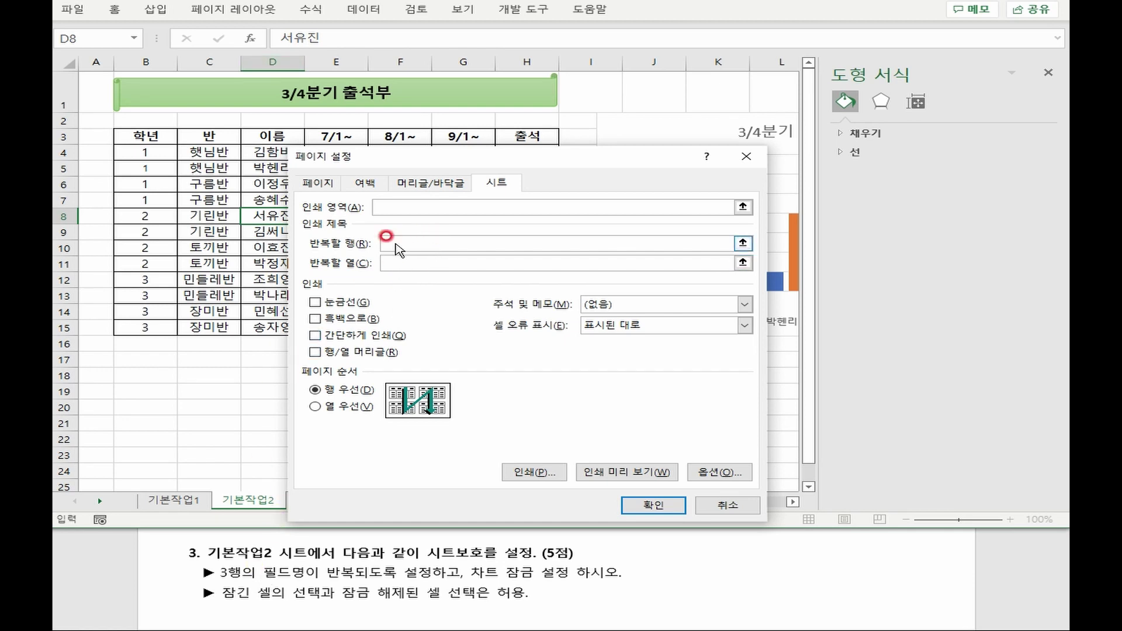
{"action": "left_click", "coordinate": [76, 137]}
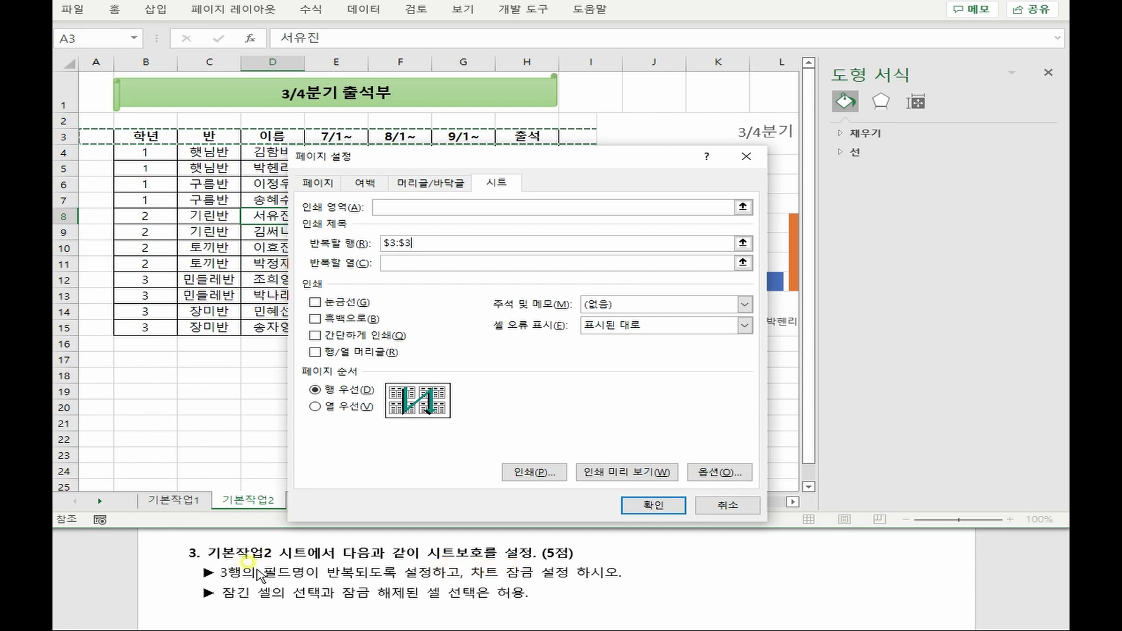
{"action": "left_click_drag", "start_coordinate": [134, 135], "coordinate": [106, 202]}
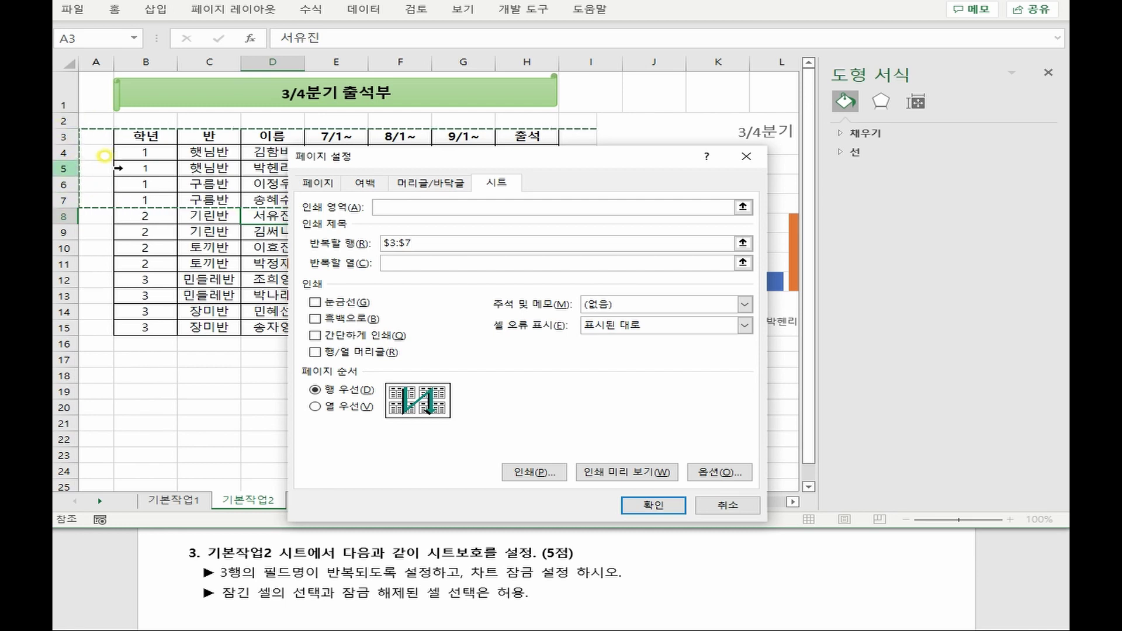
{"action": "left_click", "coordinate": [119, 132]}
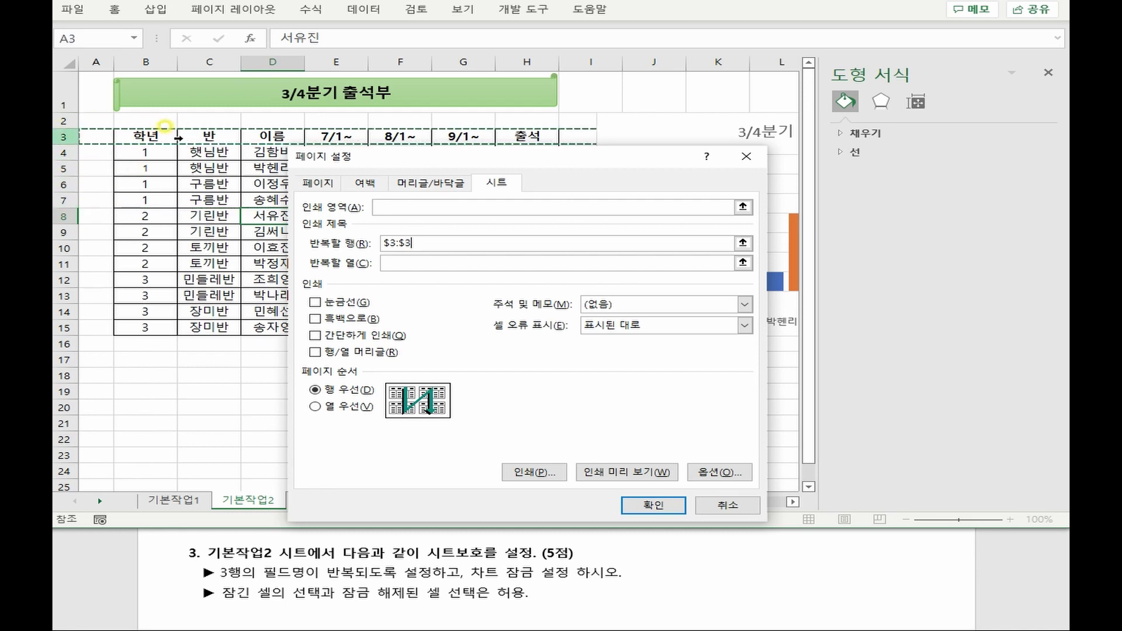
{"action": "left_click", "coordinate": [653, 505]}
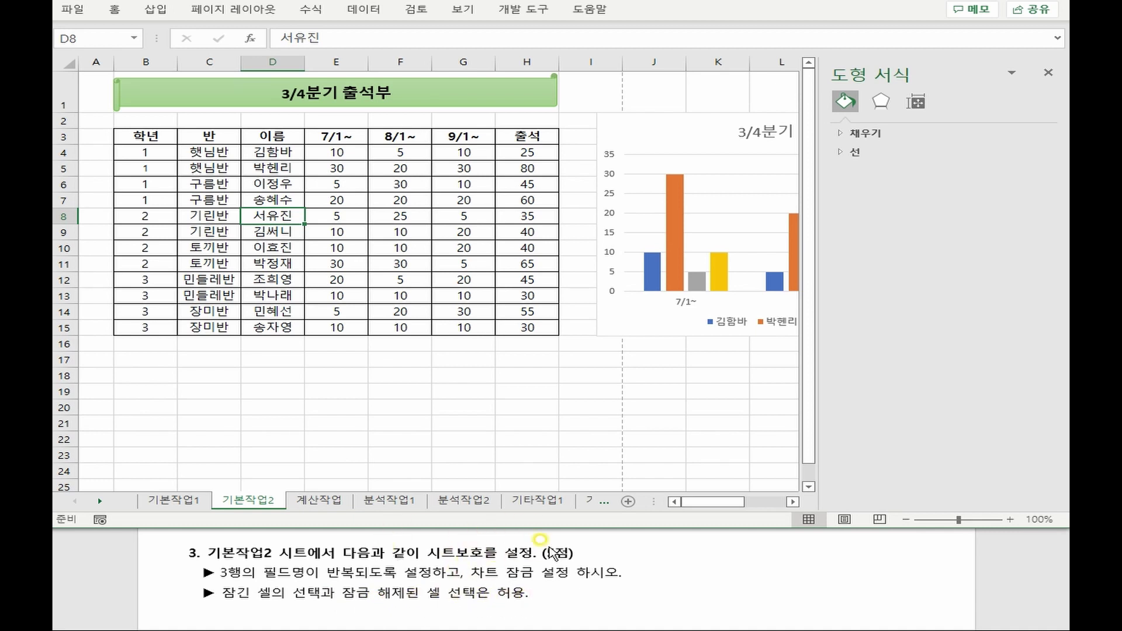
Close the 도형 서식 pane and protect the sheet without a password, allowing selection of locked and unlocked cells
{"action": "left_click", "coordinate": [399, 408]}
{"action": "left_click", "coordinate": [1048, 72]}
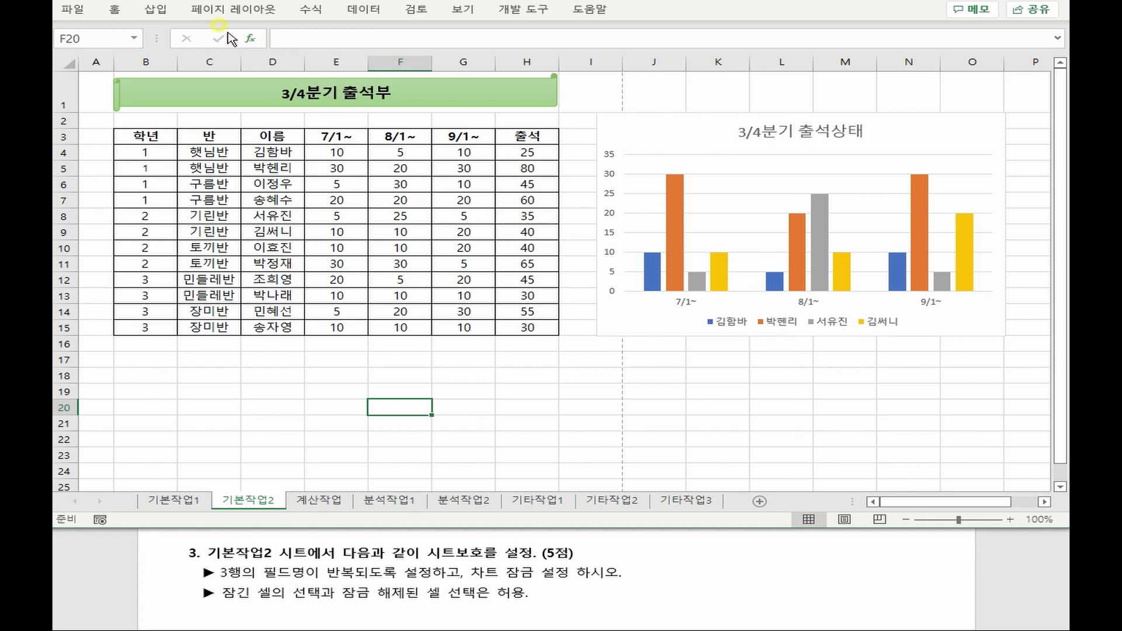
{"action": "left_click", "coordinate": [115, 10]}
{"action": "left_click", "coordinate": [857, 63]}
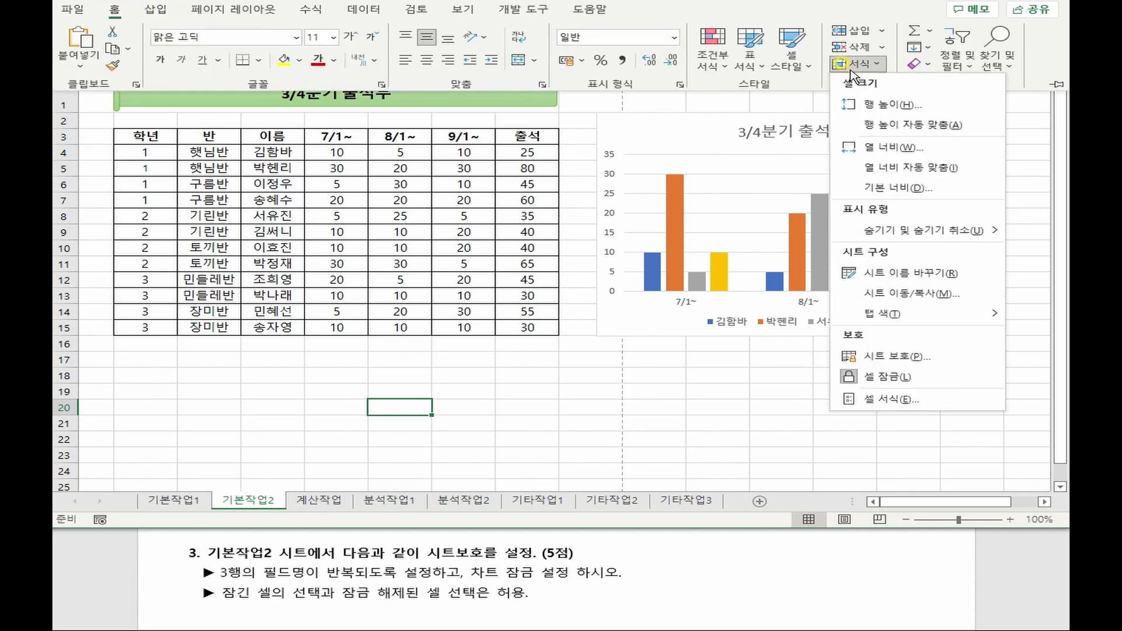
{"action": "left_click", "coordinate": [933, 361]}
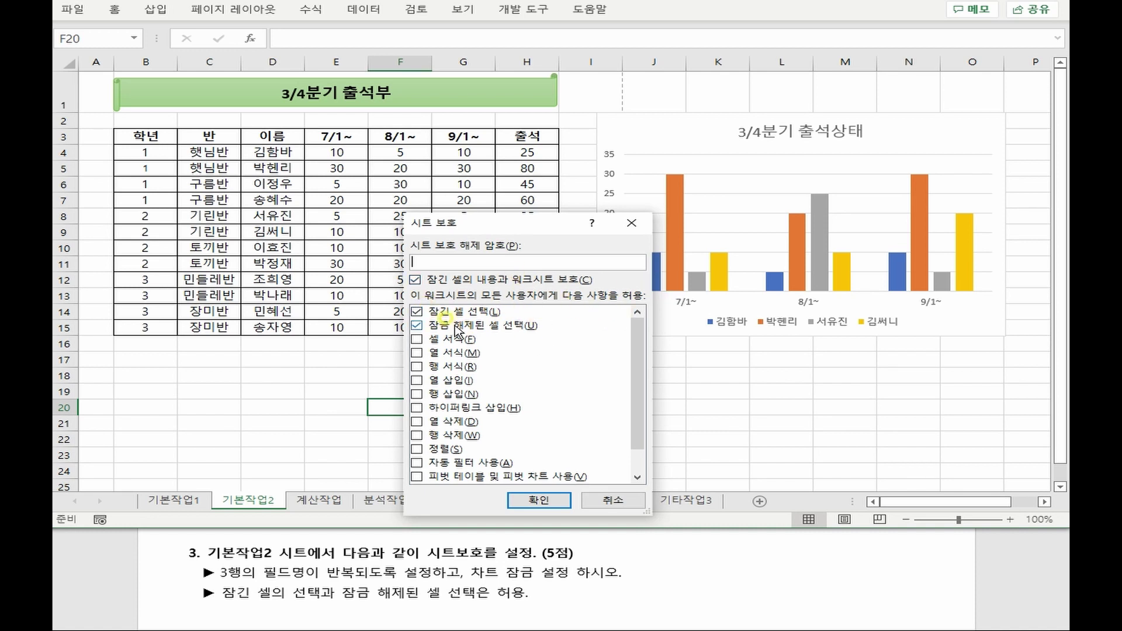
{"action": "left_click", "coordinate": [540, 502]}
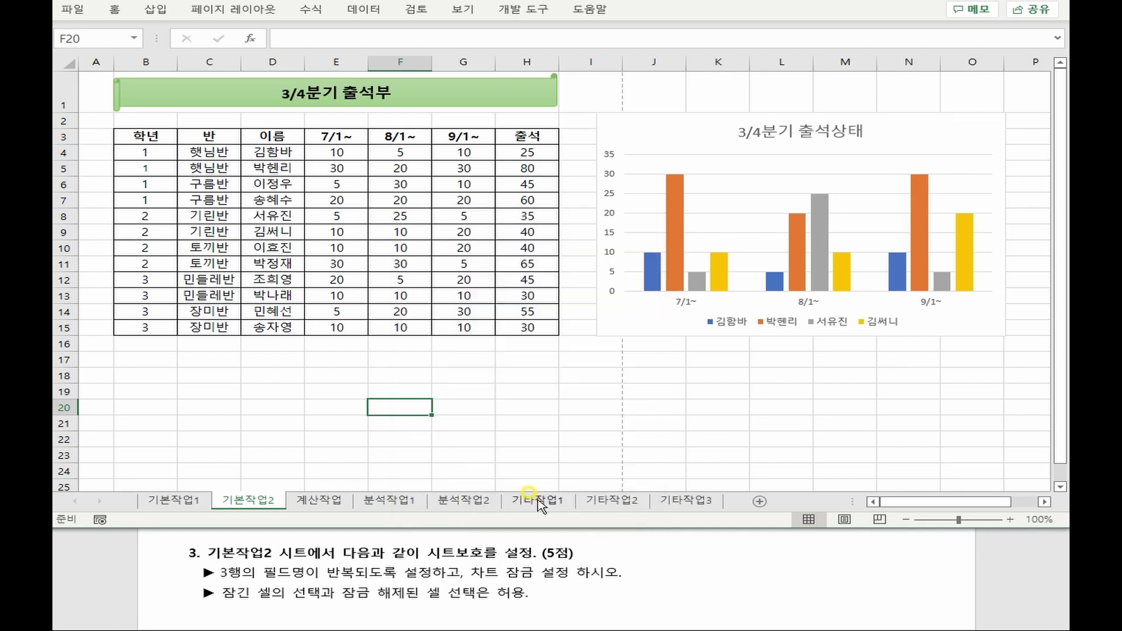
Test the sheet protection by selecting cells, trying to clear a locked cell and trying to select the chart
{"action": "left_click", "coordinate": [345, 296]}
{"action": "left_click", "coordinate": [390, 344]}
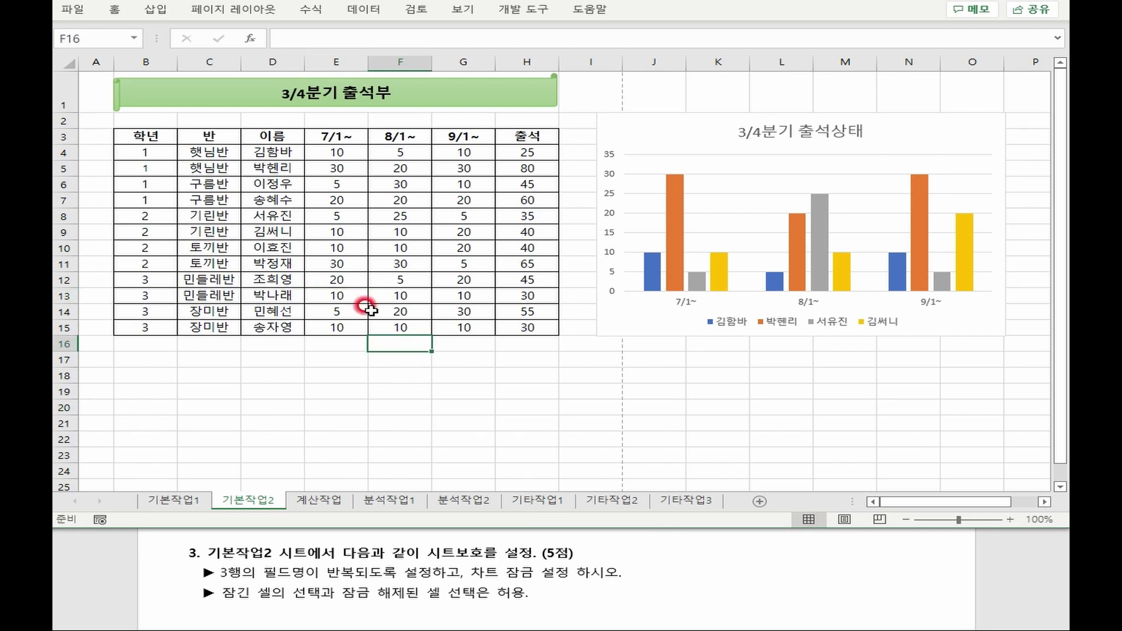
{"action": "left_click", "coordinate": [339, 251]}
{"action": "left_click", "coordinate": [292, 343]}
{"action": "key", "text": "Delete"}
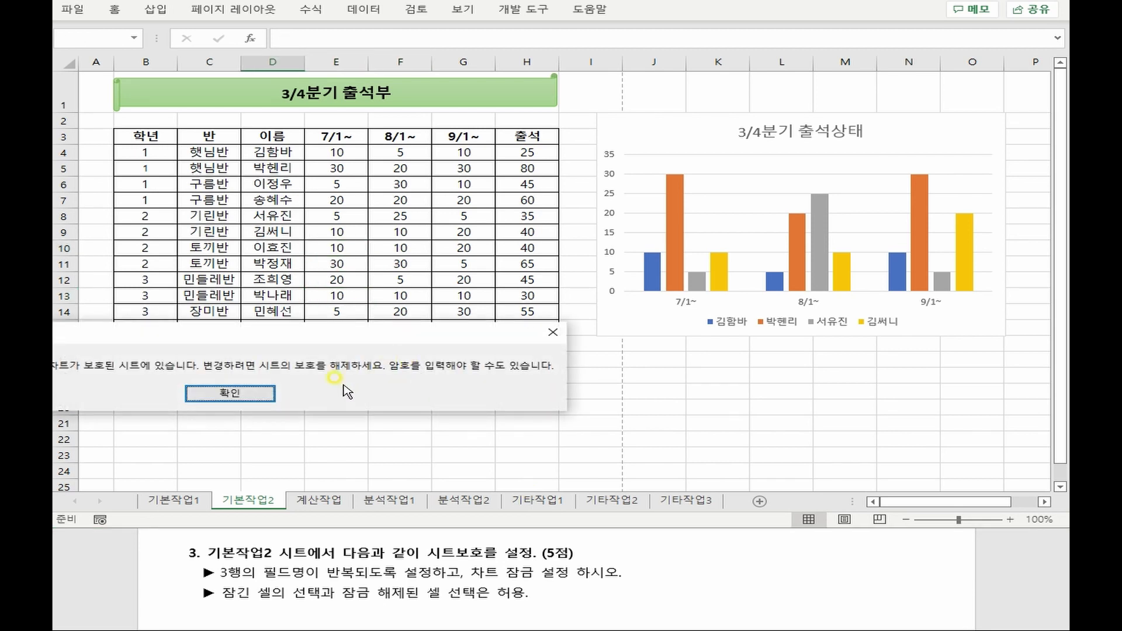
{"action": "left_click", "coordinate": [230, 393]}
{"action": "left_click", "coordinate": [444, 215]}
{"action": "left_click", "coordinate": [573, 215]}
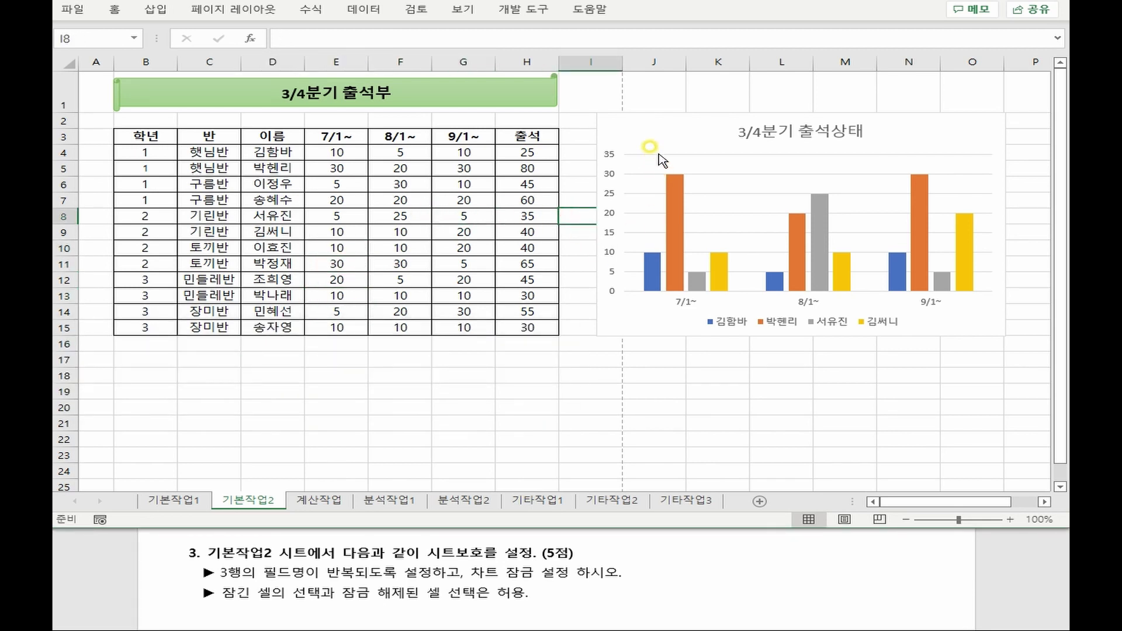
{"action": "left_click", "coordinate": [711, 143]}
{"action": "left_click", "coordinate": [721, 280]}
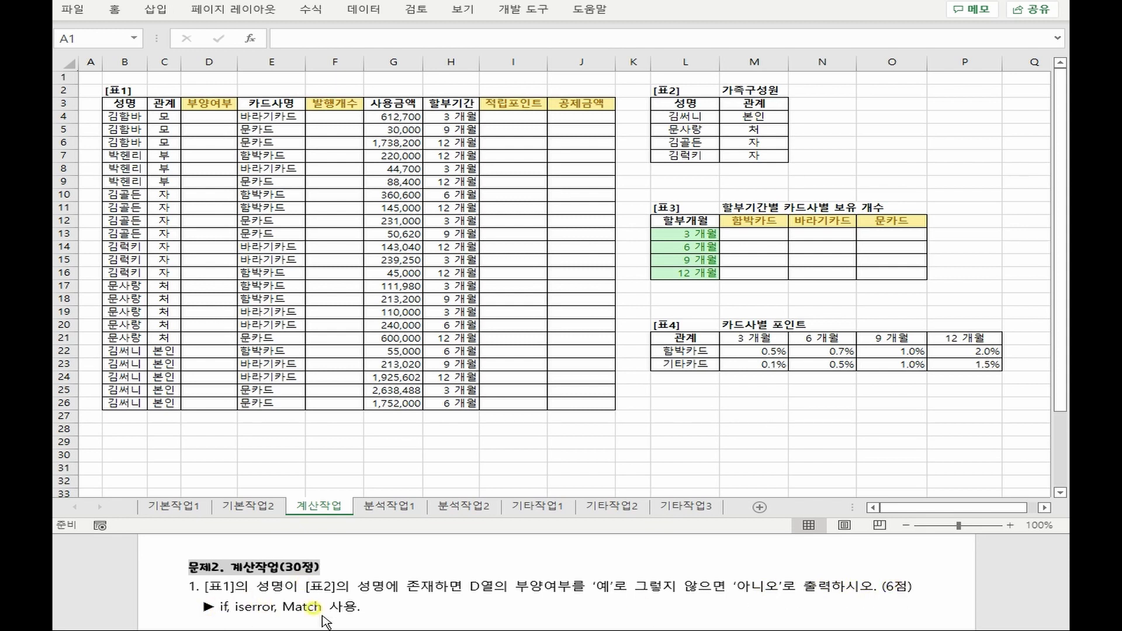
On the 계산작업 sheet, examine the 성명 entries in 표1, the 성명 list in 표2 and the 부양여부 column
{"action": "left_click", "coordinate": [125, 116]}
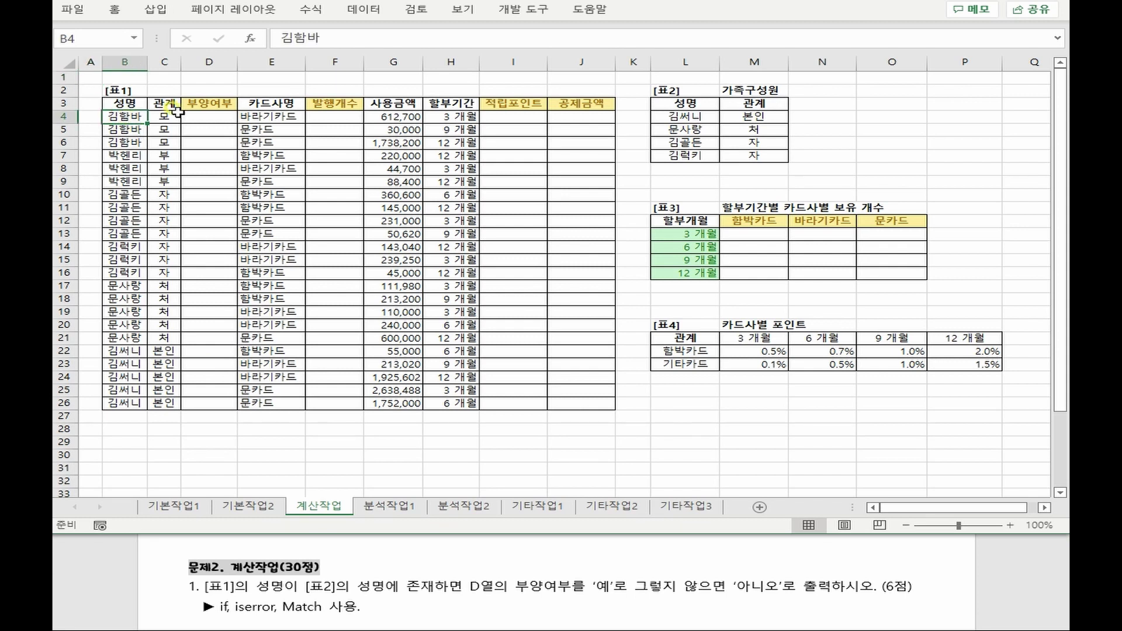
{"action": "left_click_drag", "start_coordinate": [677, 104], "coordinate": [678, 151]}
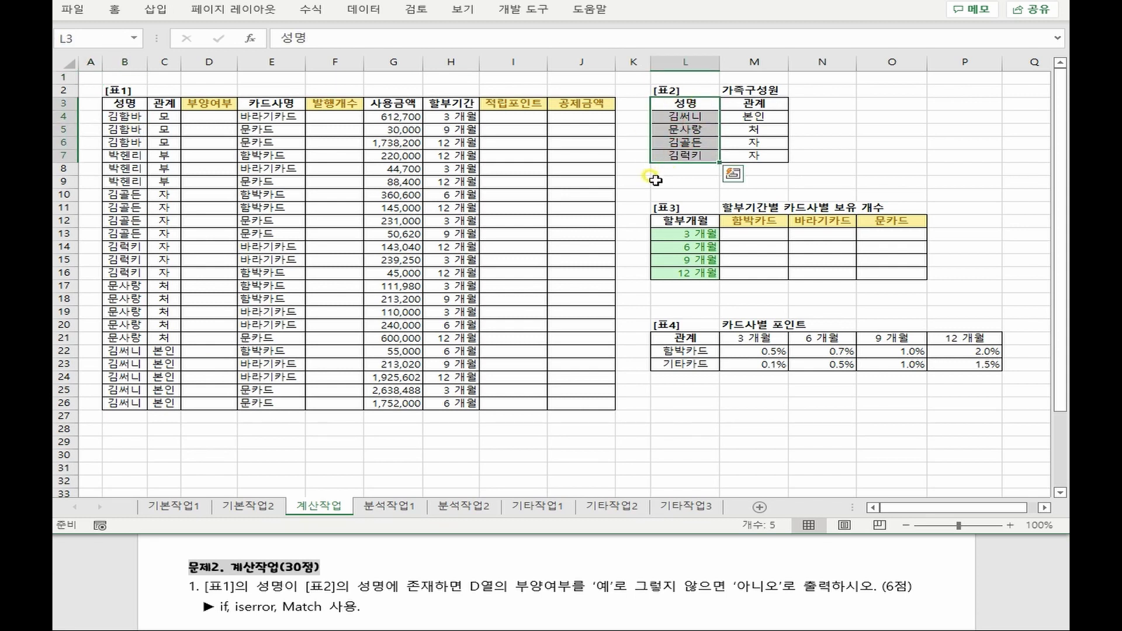
{"action": "left_click", "coordinate": [210, 61]}
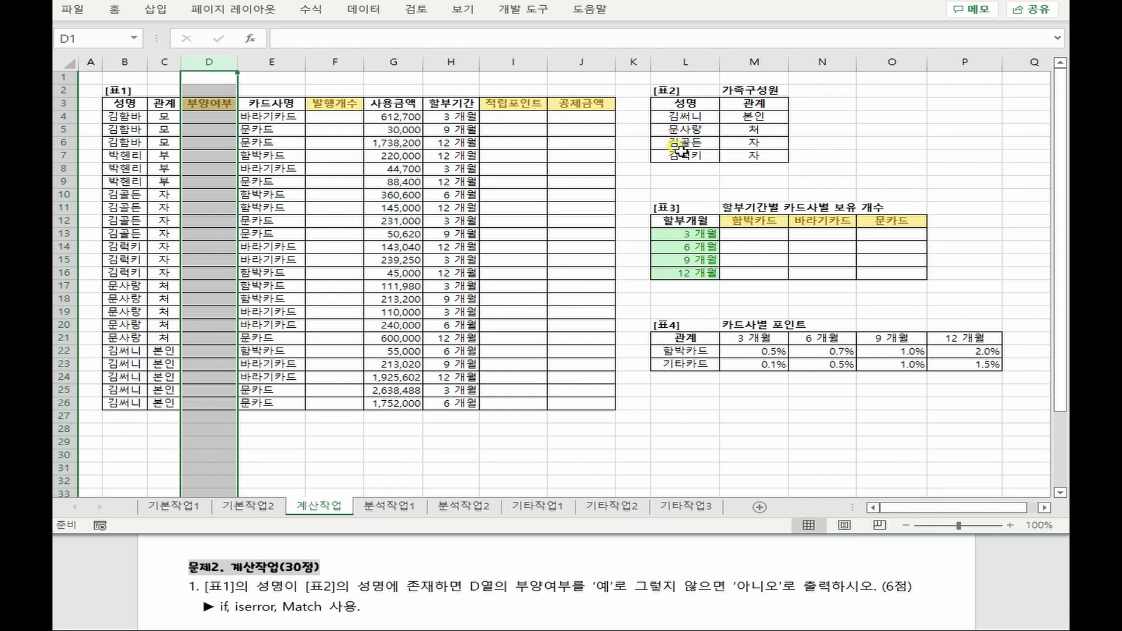
In Notepad, write the syntax lines =if(조건식, 참일때 출력, 거짓일때 출력), =iserror( 값 ) and =match(찾을값 , 값범위 , 방식 )
{"action": "left_click", "coordinate": [578, 604]}
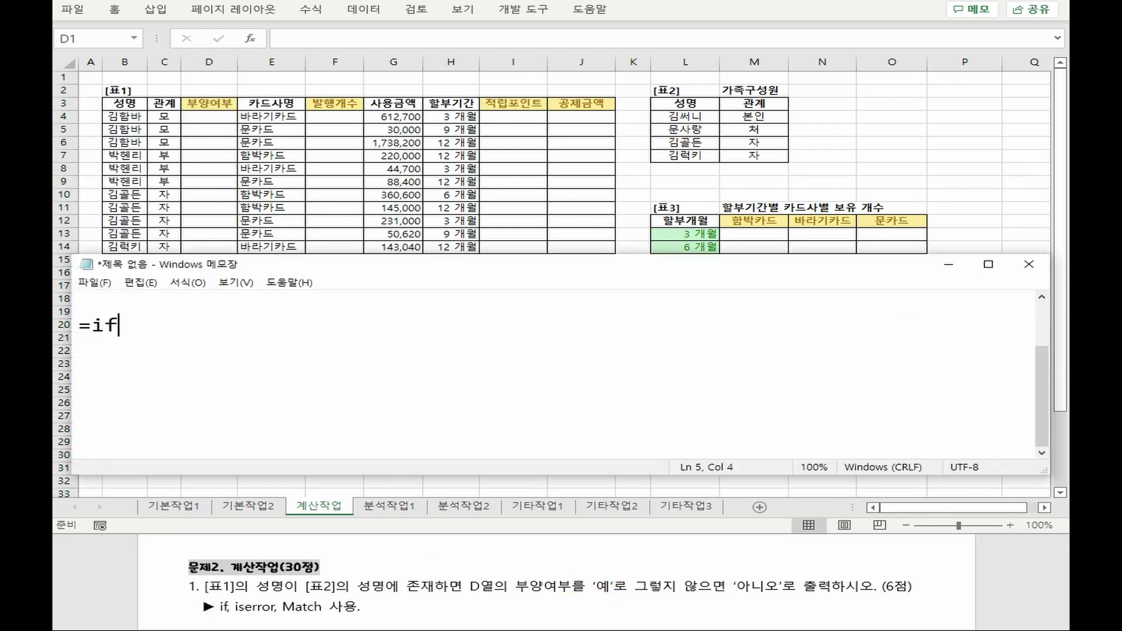
{"action": "type", "text": "(조건식, 참일때 출력, 거짓일때 출력)"}
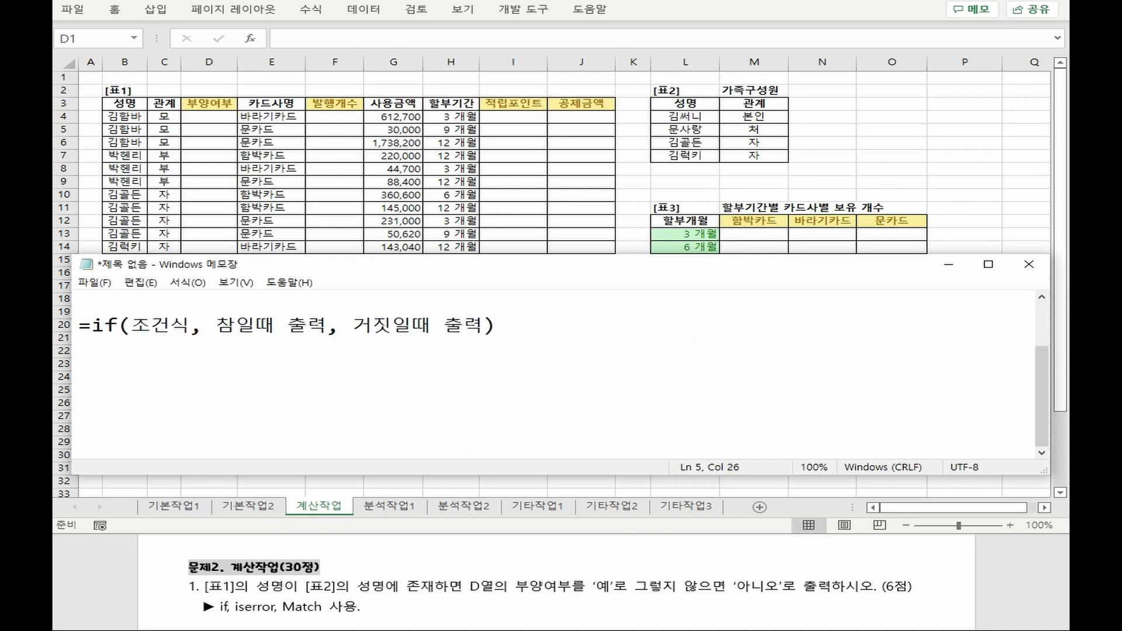
{"action": "key", "text": "Return"}
{"action": "type", "text": "=iserror( "}
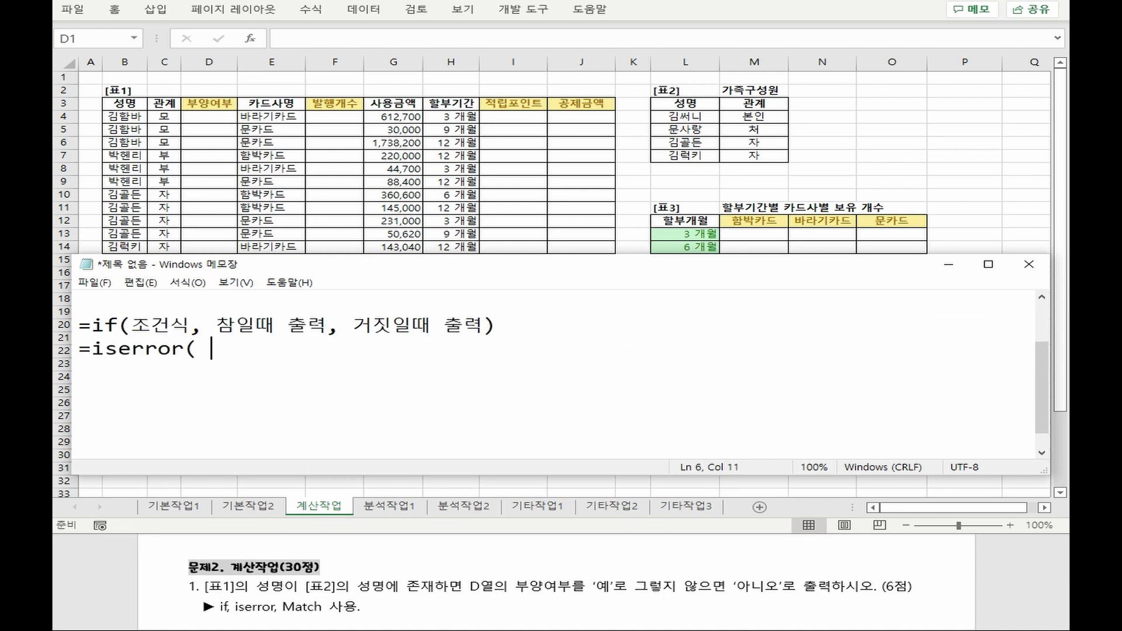
{"action": "type", "text": "값 )"}
{"action": "key", "text": "Return"}
{"action": "type", "text": "=match("}
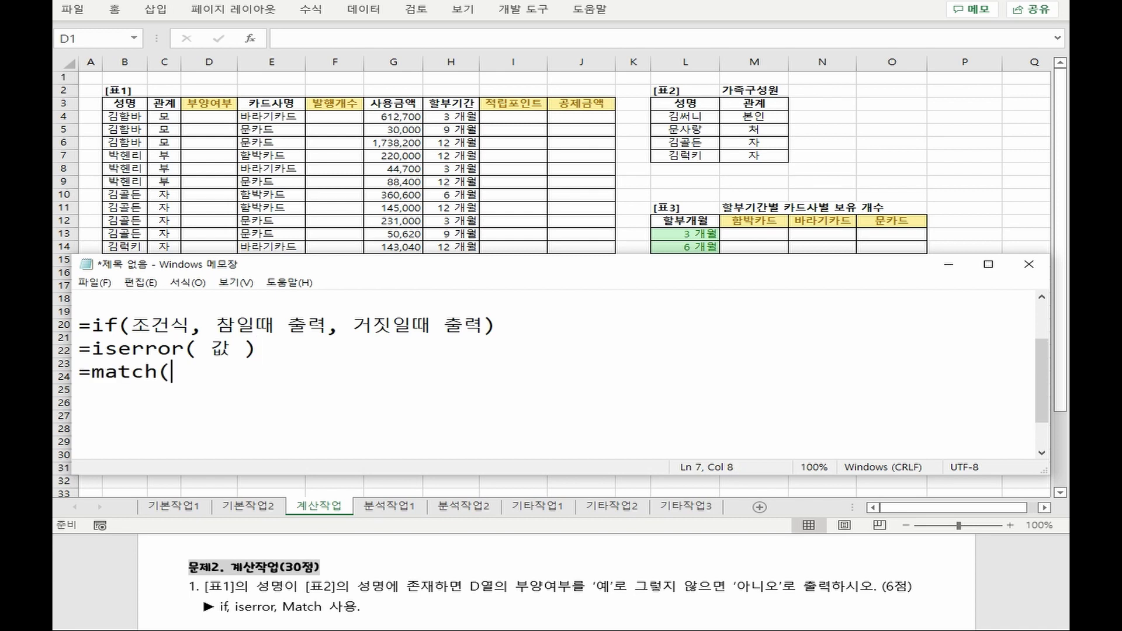
{"action": "type", "text": "찾을값 , 값범위 , "}
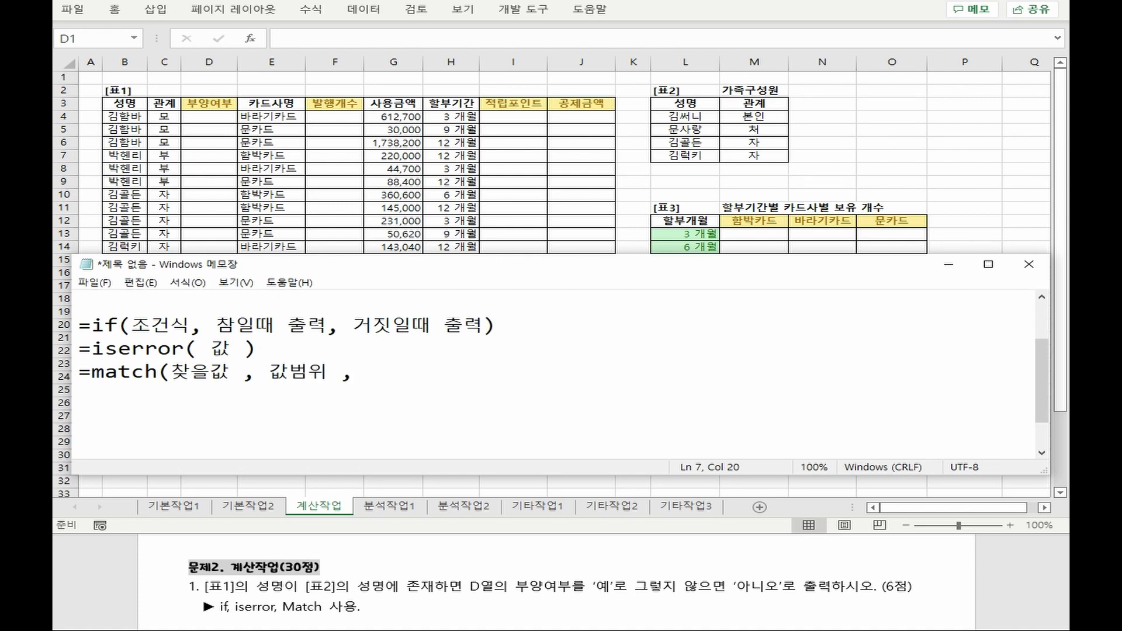
{"action": "type", "text": "방식 )"}
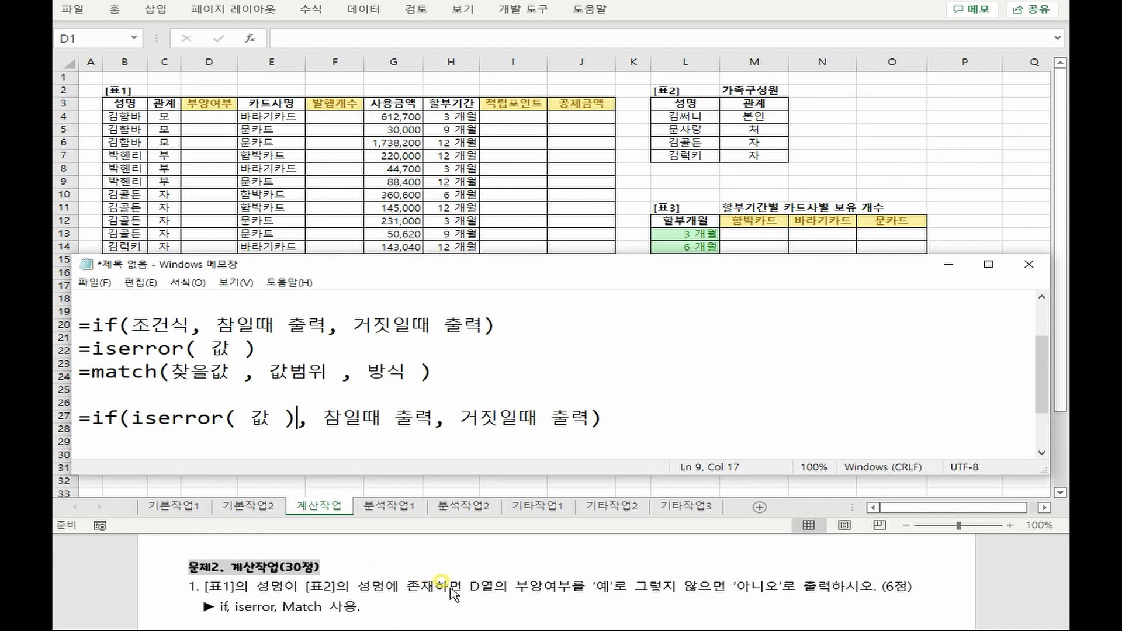
In the combined if formula, add =false after iserror and replace its 값 placeholder with the copied match(찾을값 , 값범위 , 방식 )
{"action": "type", "text": "=false"}
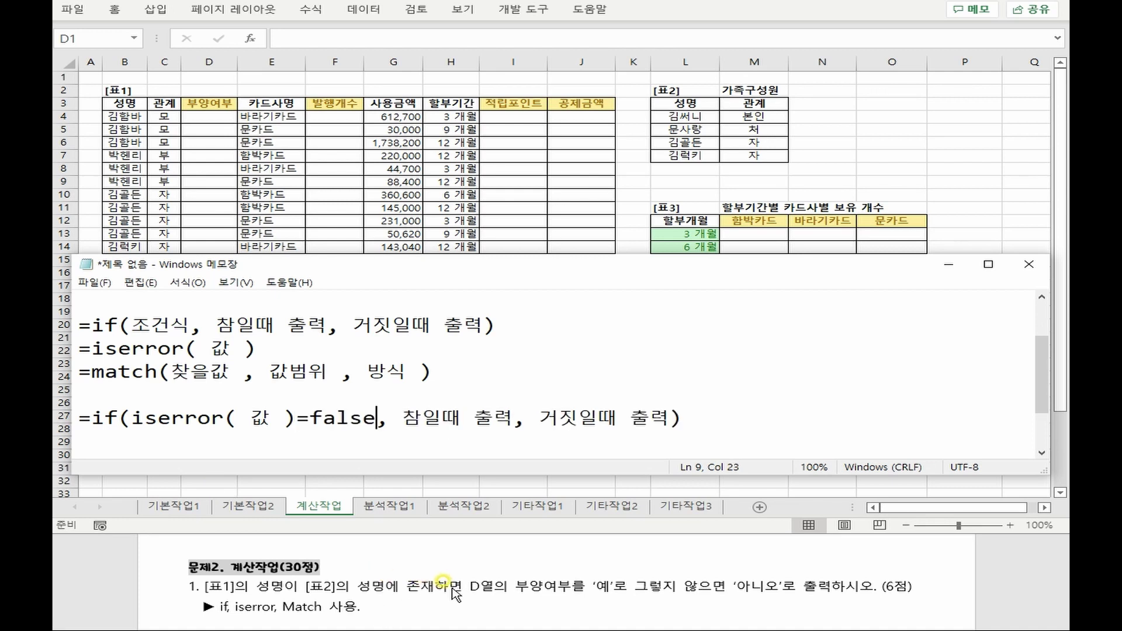
{"action": "left_click_drag", "start_coordinate": [91, 372], "coordinate": [435, 368]}
{"action": "key", "text": "ctrl+c"}
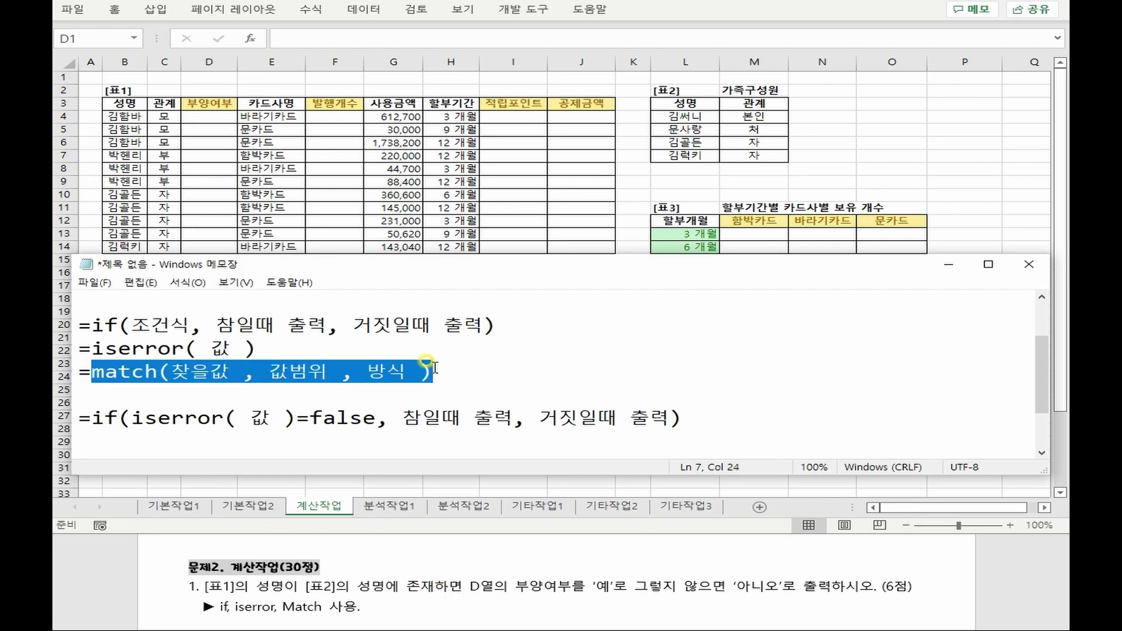
{"action": "left_click", "coordinate": [252, 419]}
{"action": "key", "text": "shift+Right"}
{"action": "key", "text": "ctrl+v"}
Replace the true and false output placeholders of the combined if formula with "예" and "아니오"
{"action": "left_click_drag", "start_coordinate": [130, 419], "coordinate": [560, 425]}
{"action": "left_click_drag", "start_coordinate": [631, 418], "coordinate": [692, 413]}
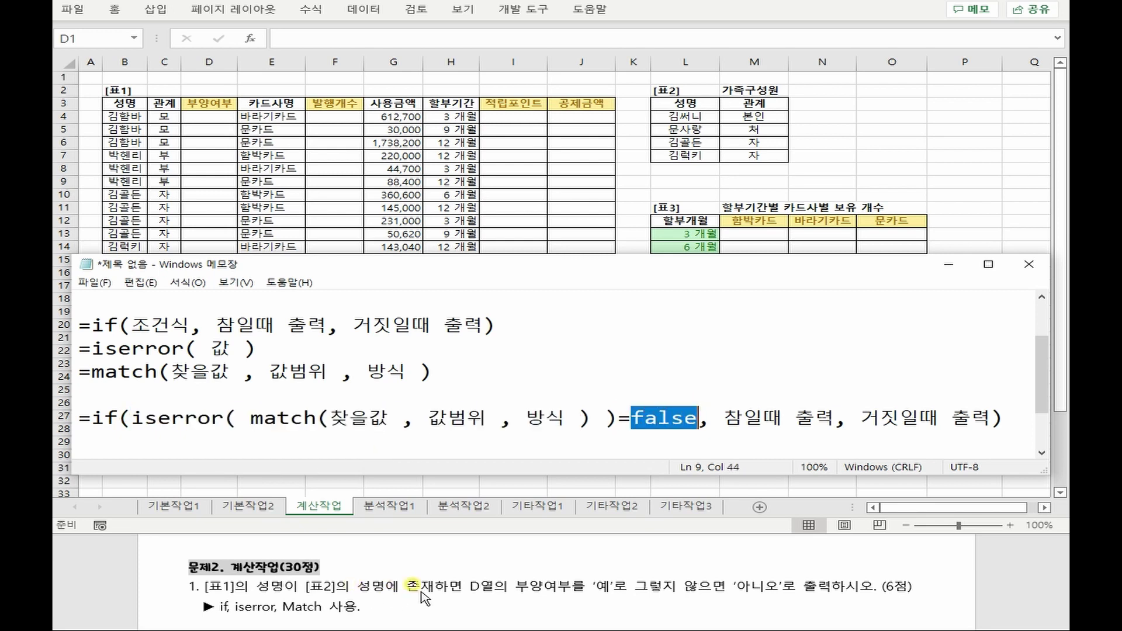
{"action": "left_click_drag", "start_coordinate": [725, 418], "coordinate": [935, 417]}
{"action": "type", "text": "\"예\", "}
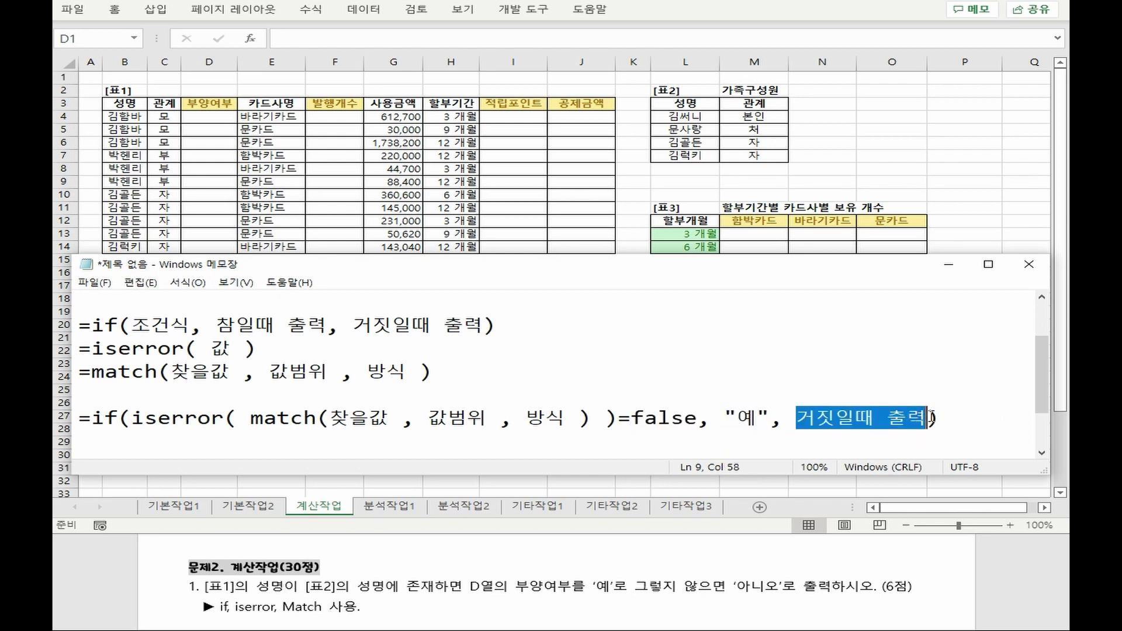
{"action": "type", "text": "\"아니오\""}
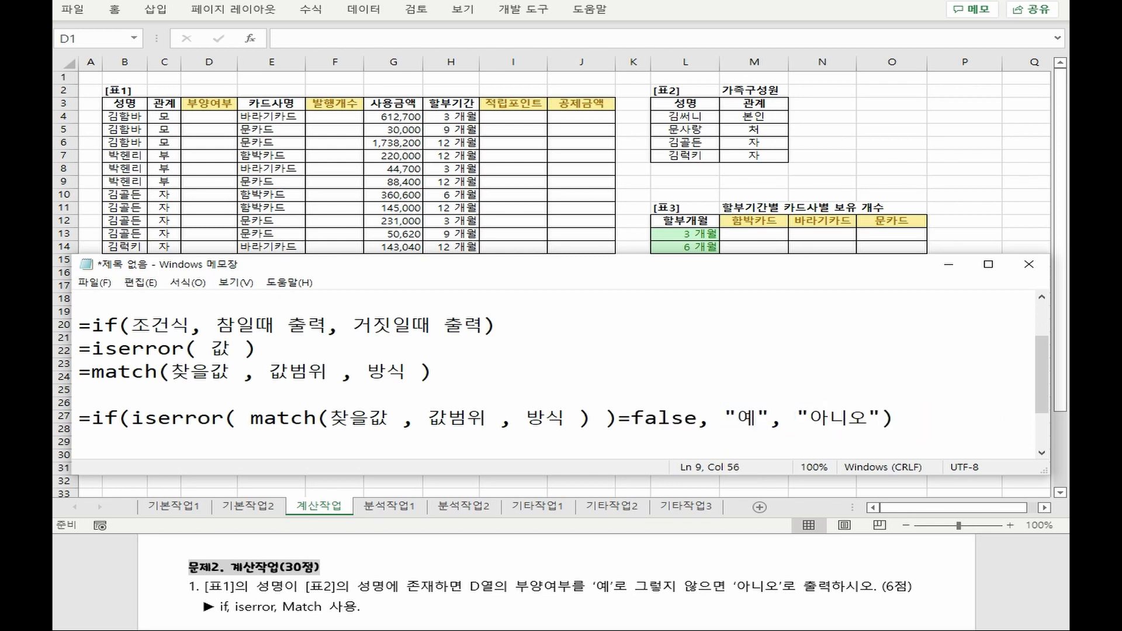
{"action": "left_click_drag", "start_coordinate": [250, 418], "coordinate": [110, 425]}
{"action": "left_click_drag", "start_coordinate": [698, 422], "coordinate": [772, 419]}
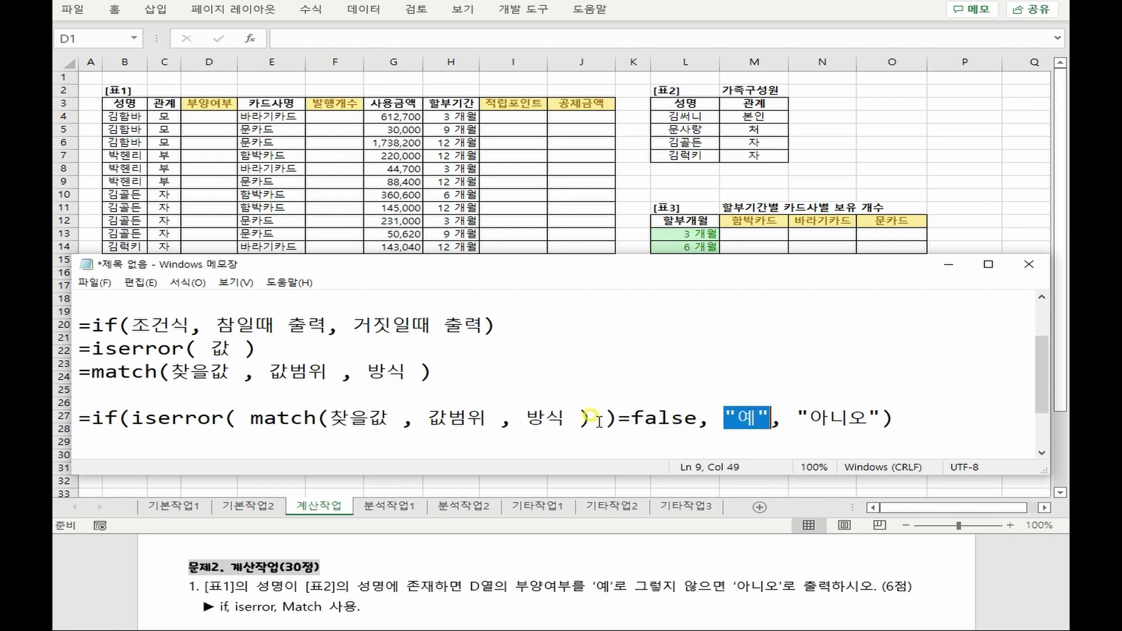
{"action": "left_click_drag", "start_coordinate": [808, 419], "coordinate": [877, 416]}
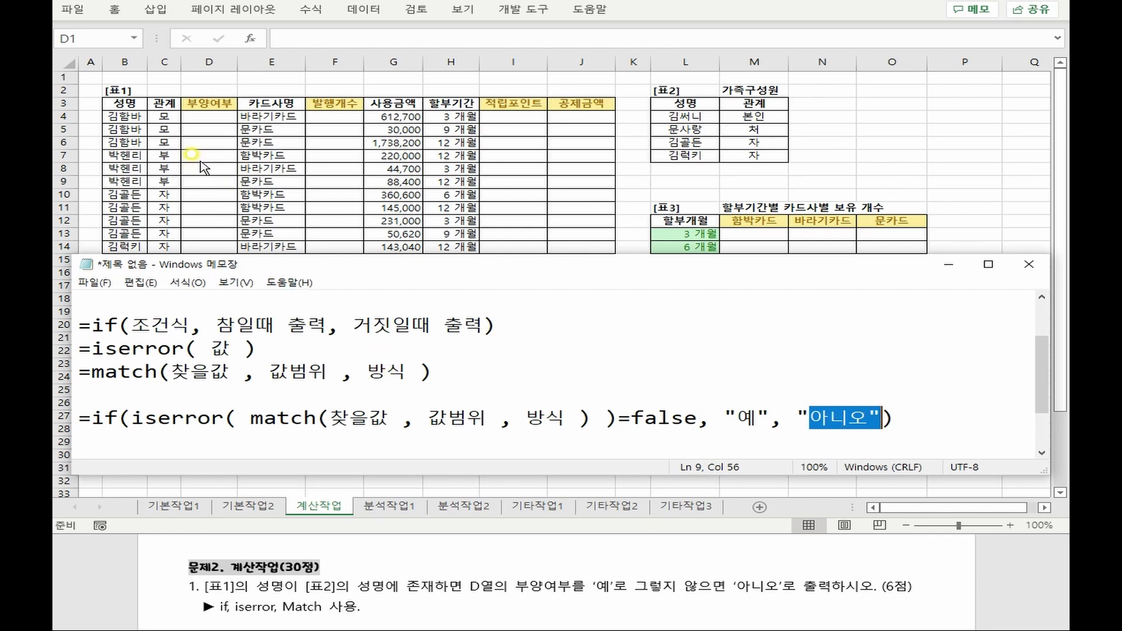
Enter =MATCH(B4,$L$4:$L$7,0) in D4 and fill the formula down the 부양여부 column to row 26
{"action": "left_click", "coordinate": [212, 139]}
{"action": "left_click", "coordinate": [209, 117]}
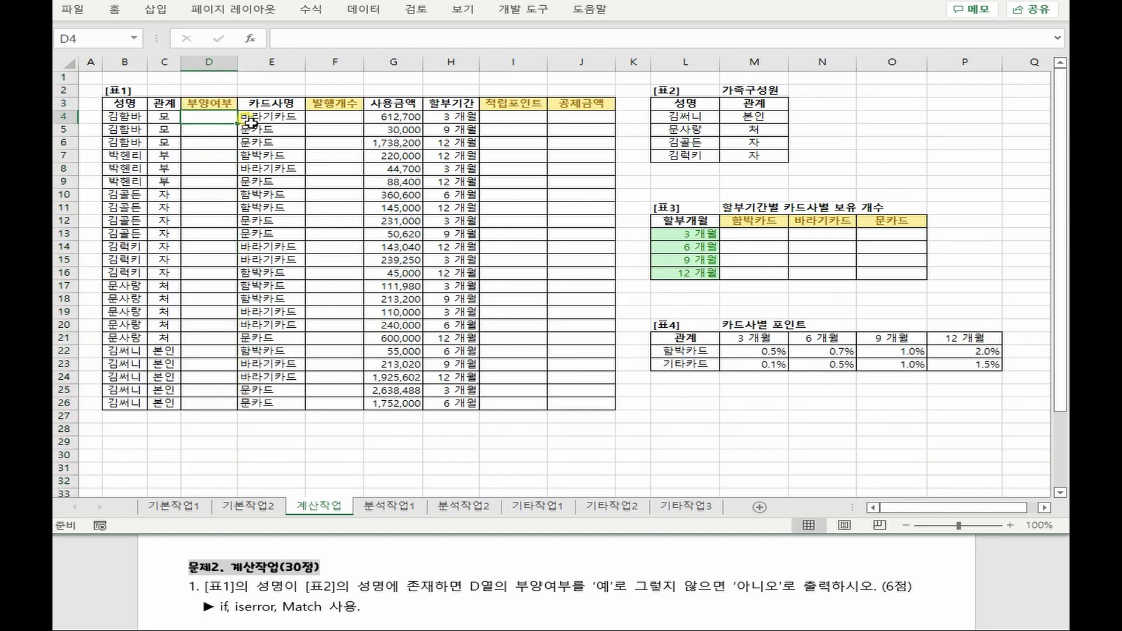
{"action": "type", "text": "=match("}
{"action": "left_click", "coordinate": [124, 117]}
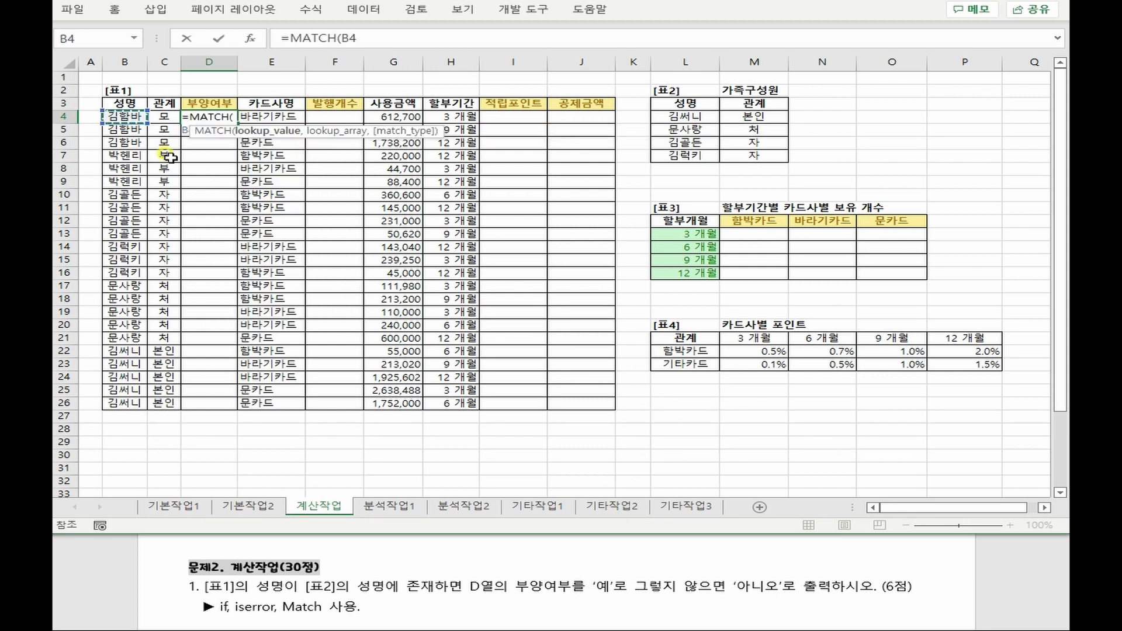
{"action": "type", "text": ","}
{"action": "left_click_drag", "start_coordinate": [688, 116], "coordinate": [684, 155]}
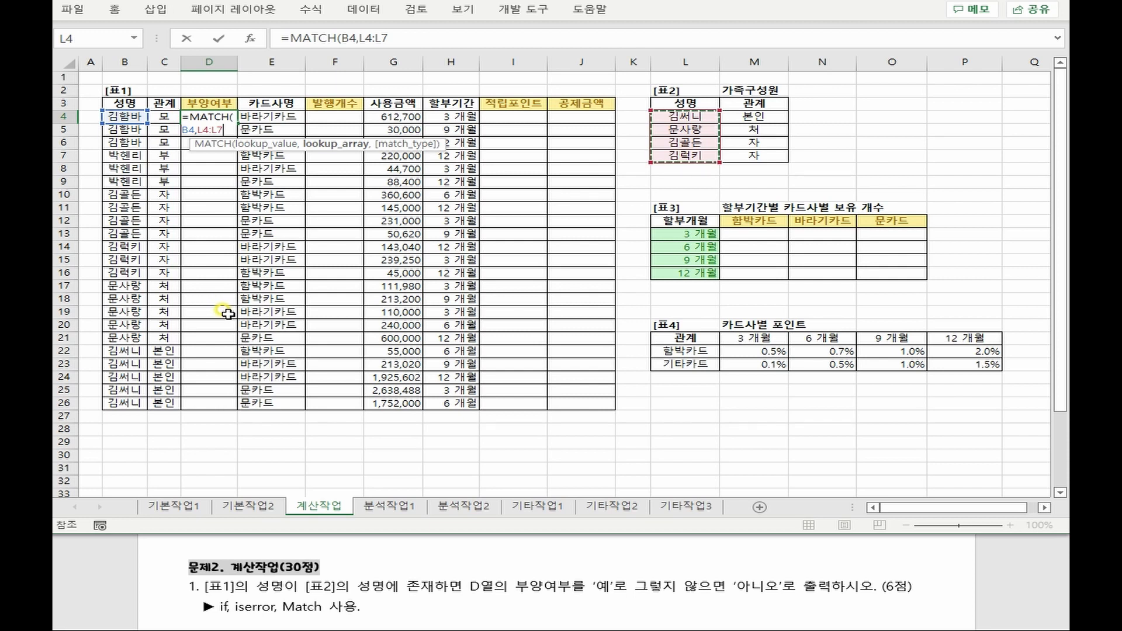
{"action": "key", "text": "F4"}
{"action": "type", "text": ","}
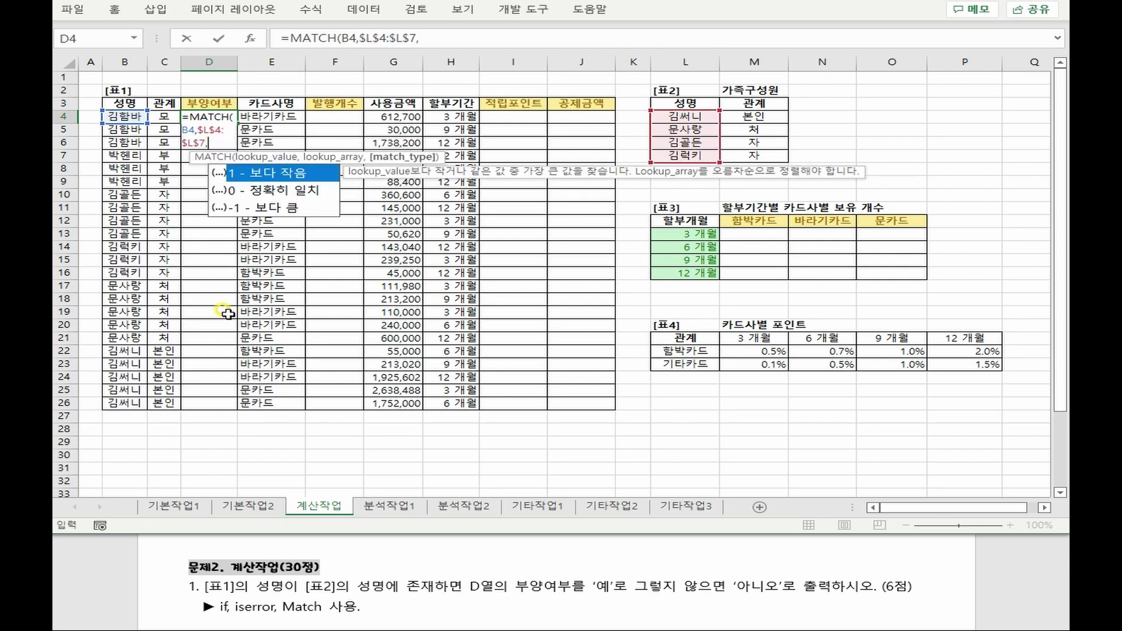
{"action": "type", "text": "0)"}
{"action": "key", "text": "Return"}
{"action": "left_click", "coordinate": [218, 116]}
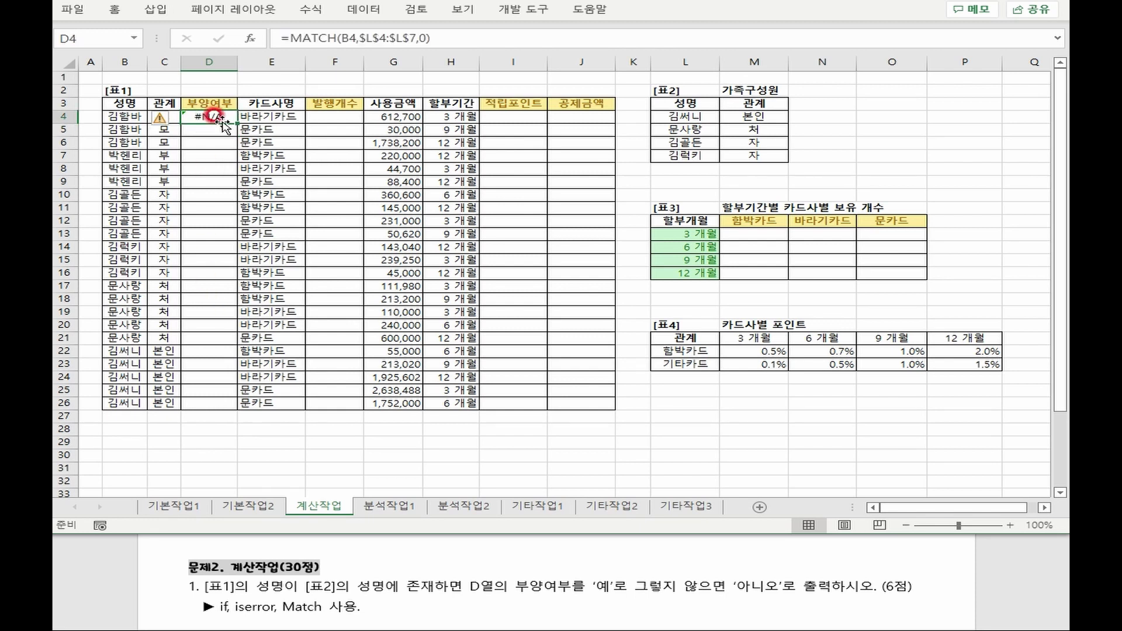
{"action": "double_click", "coordinate": [236, 123]}
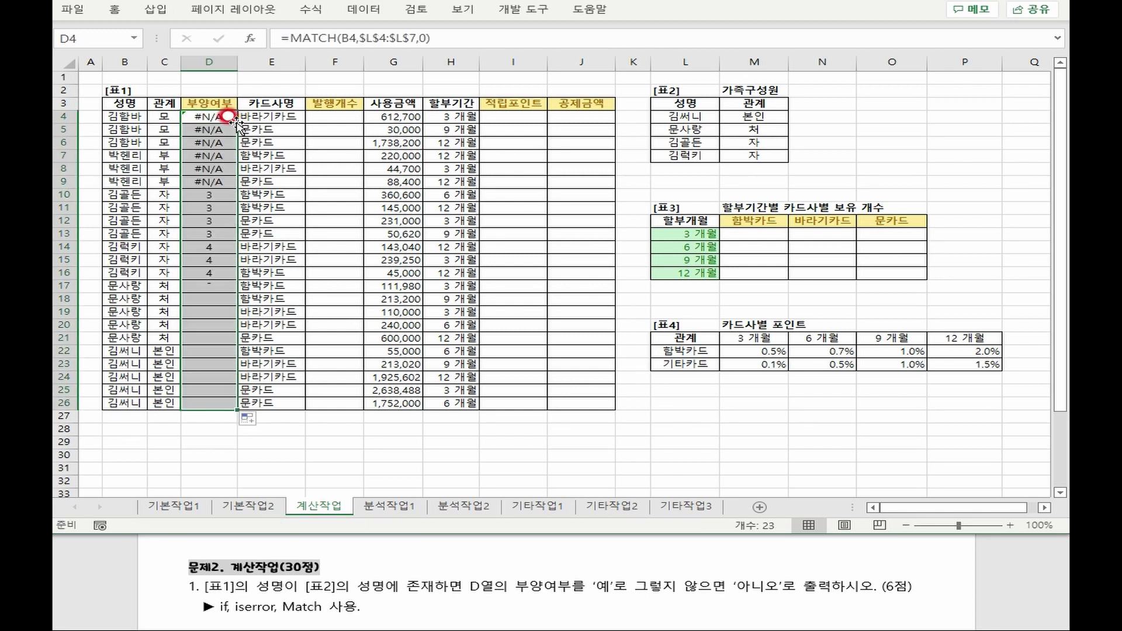
Compare the MATCH results in the 부양여부 column with the 성명 entries in 표1 and the 성명 list in 표2
{"action": "left_click", "coordinate": [123, 121]}
{"action": "left_click_drag", "start_coordinate": [684, 116], "coordinate": [693, 154]}
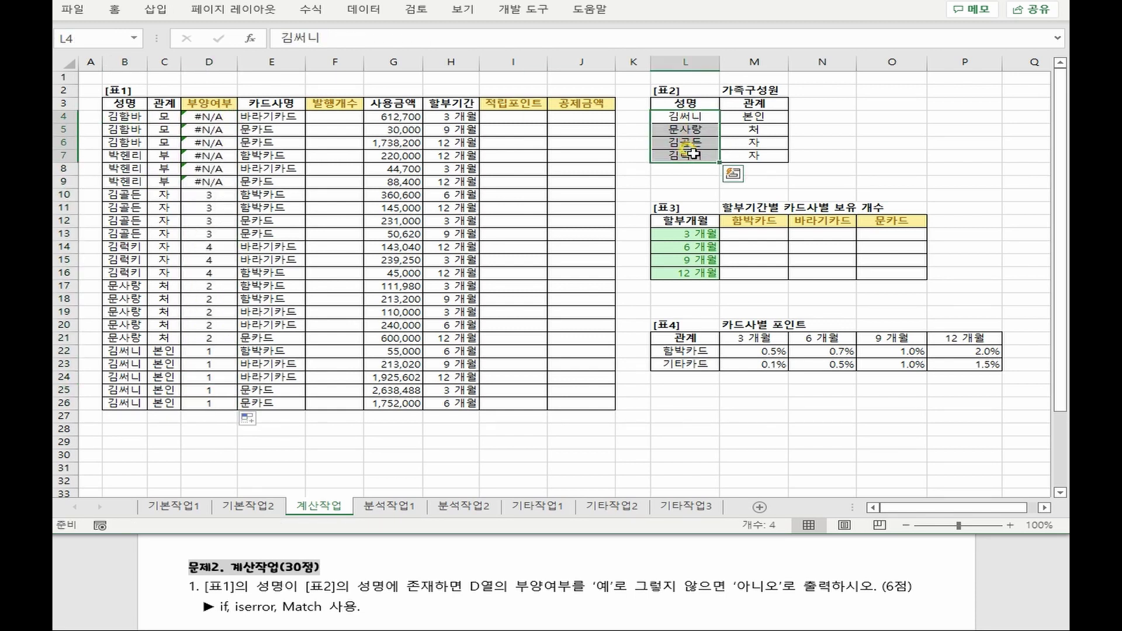
{"action": "left_click", "coordinate": [138, 156]}
{"action": "left_click_drag", "start_coordinate": [665, 118], "coordinate": [668, 152]}
{"action": "left_click", "coordinate": [225, 123]}
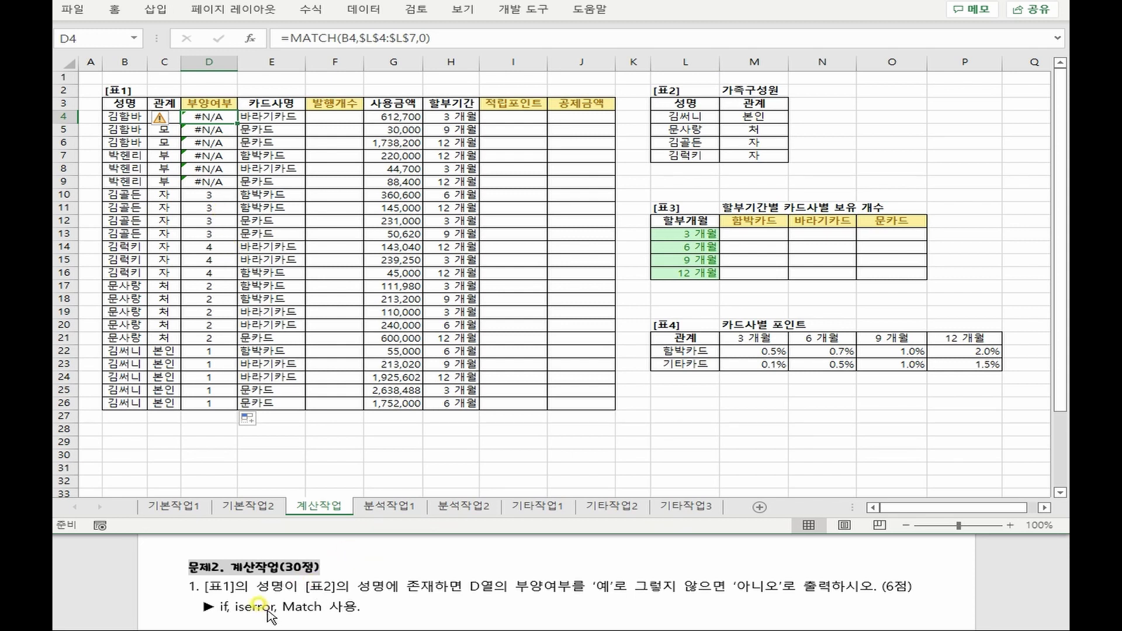
{"action": "left_click_drag", "start_coordinate": [216, 200], "coordinate": [208, 403]}
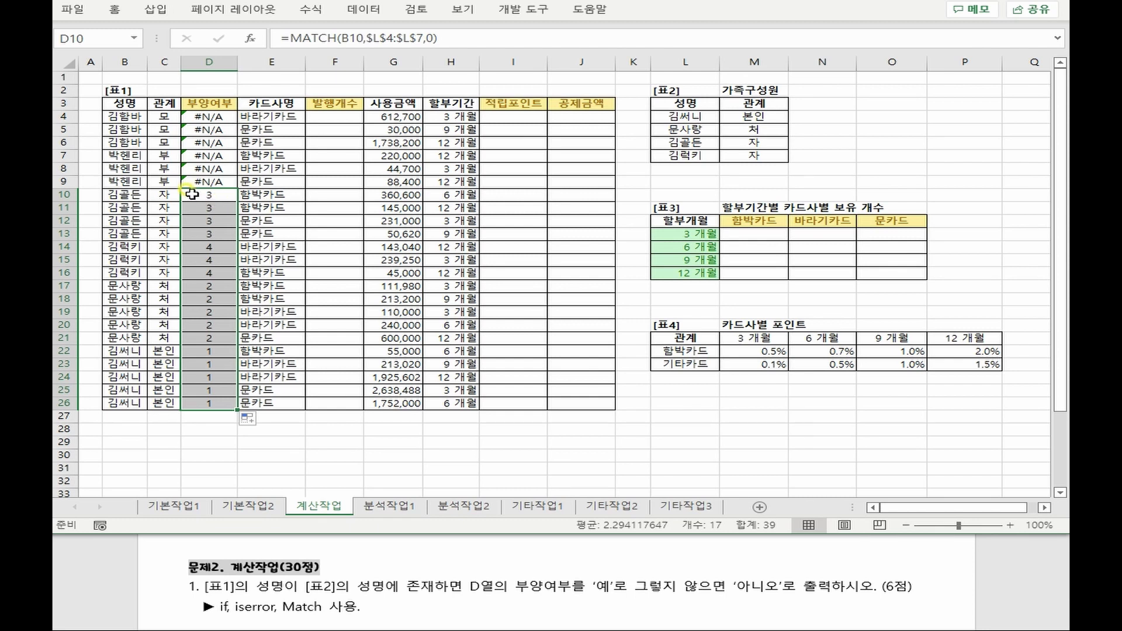
{"action": "left_click_drag", "start_coordinate": [191, 194], "coordinate": [193, 409]}
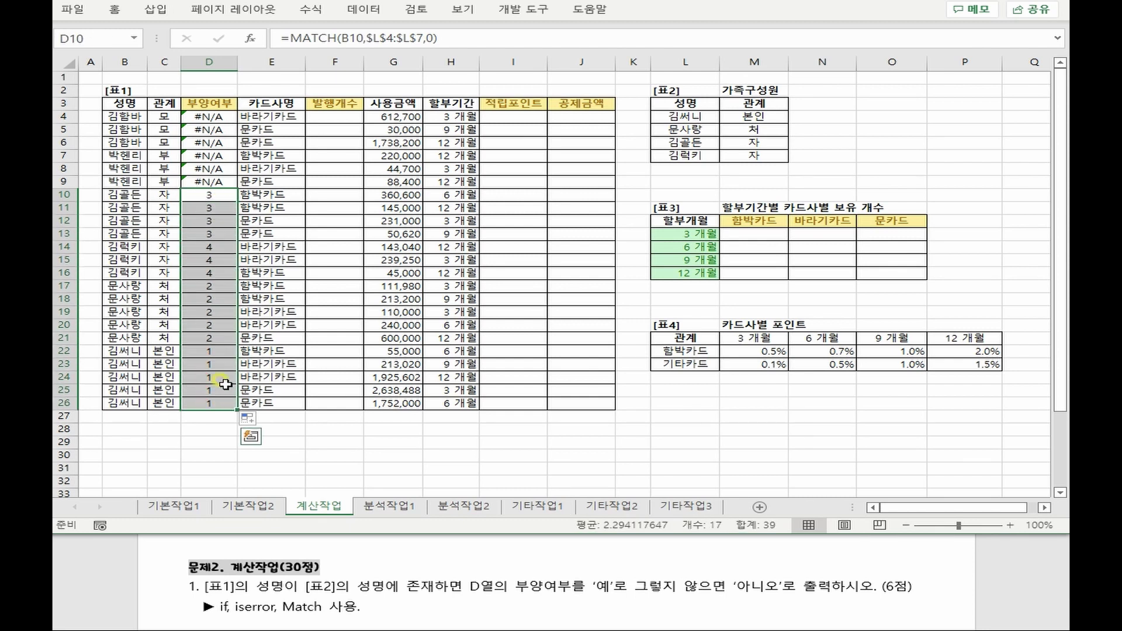
{"action": "left_click_drag", "start_coordinate": [208, 117], "coordinate": [215, 182]}
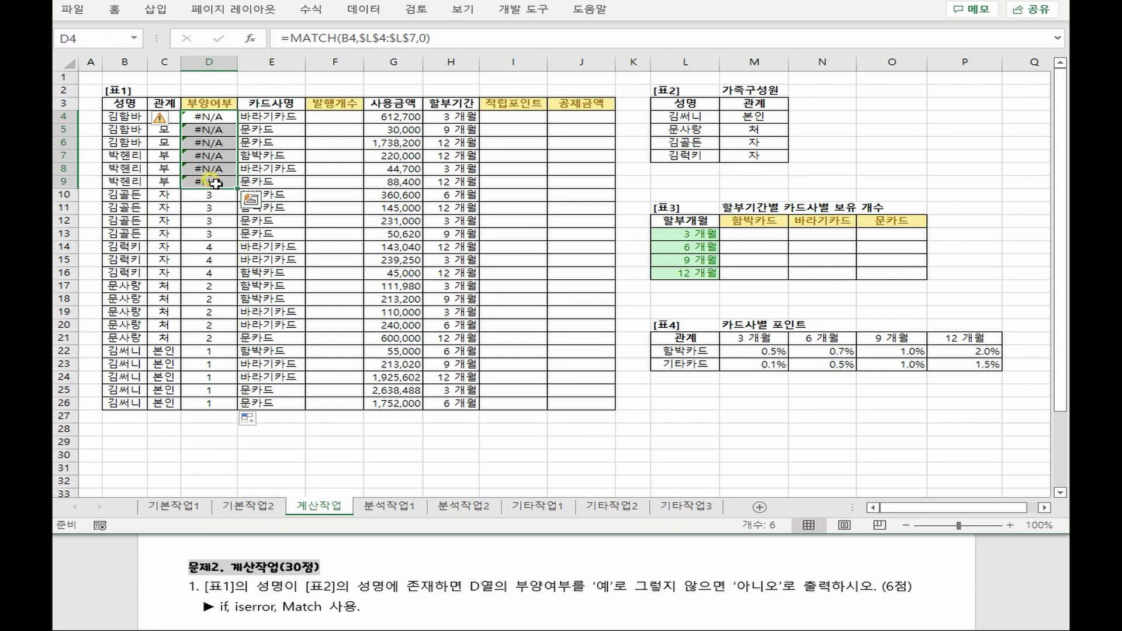
In D4, wrap the MATCH function in IF and ISERROR, closing the ISERROR parenthesis but leaving the IF open
{"action": "left_click", "coordinate": [208, 116]}
{"action": "left_click", "coordinate": [288, 38]}
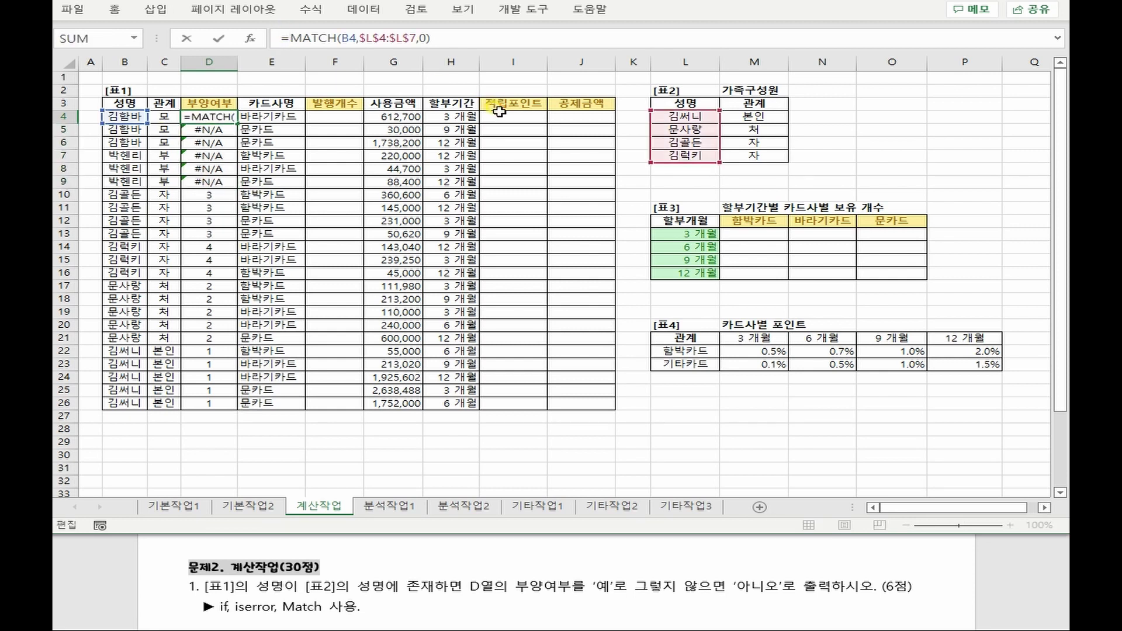
{"action": "type", "text": "if"}
{"action": "key", "text": "Tab"}
{"action": "type", "text": "ISERROR("}
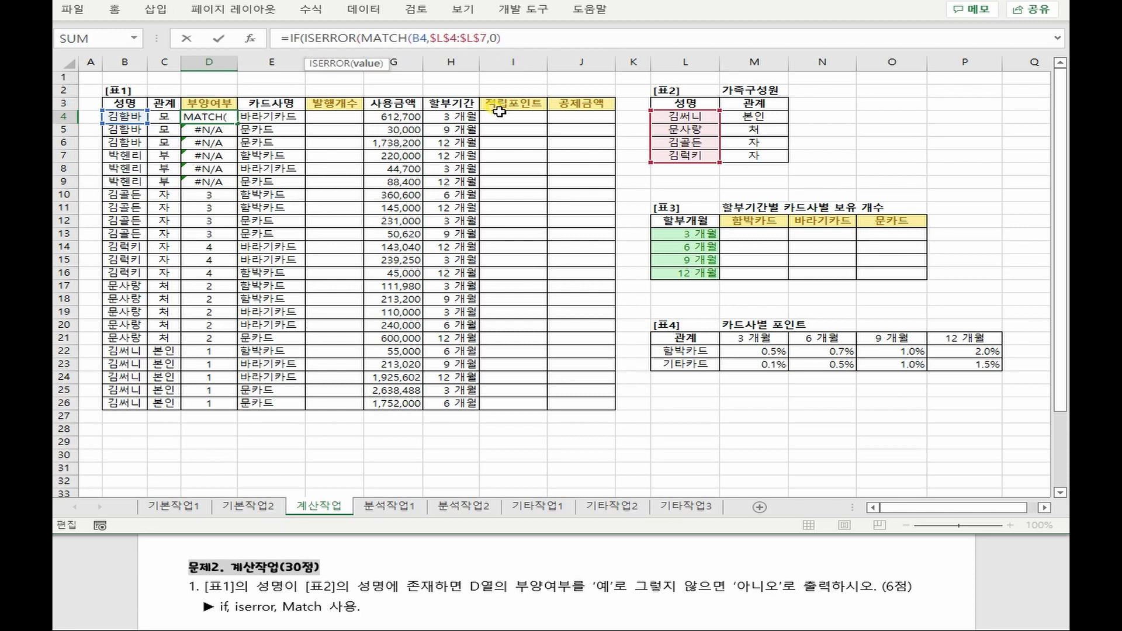
{"action": "left_click", "coordinate": [549, 38]}
{"action": "type", "text": "))"}
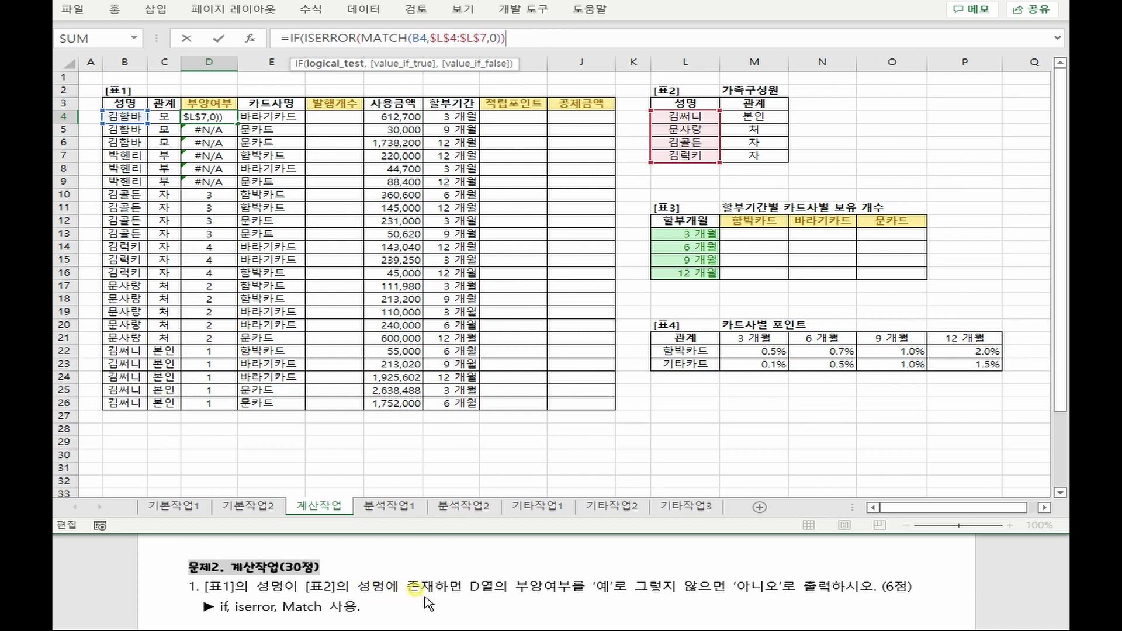
Complete the D4 formula with =FALSE, "예", "아니오" and fill it down the 부양여부 column to row 26
{"action": "type", "text": "=FALSE , \"예\""}
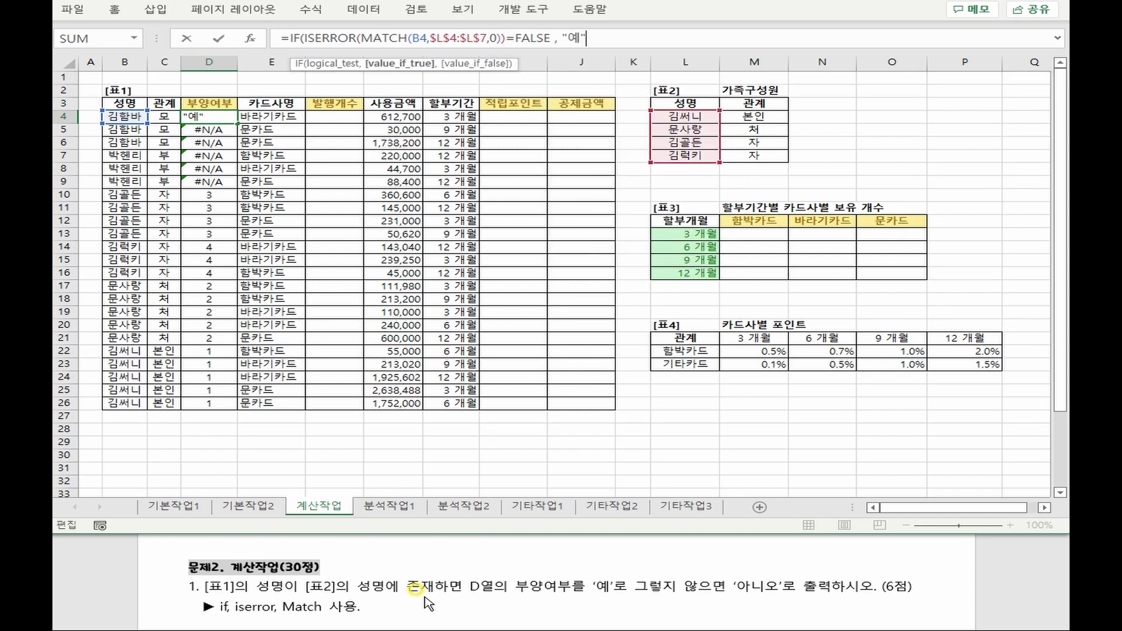
{"action": "type", "text": ", \""}
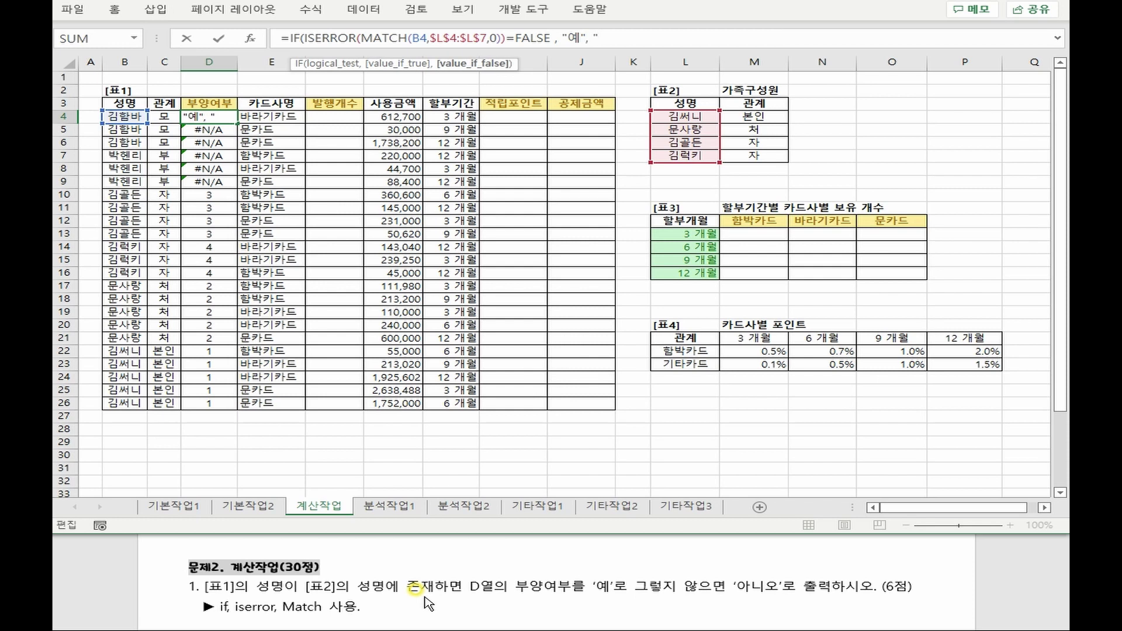
{"action": "type", "text": "아니오\")"}
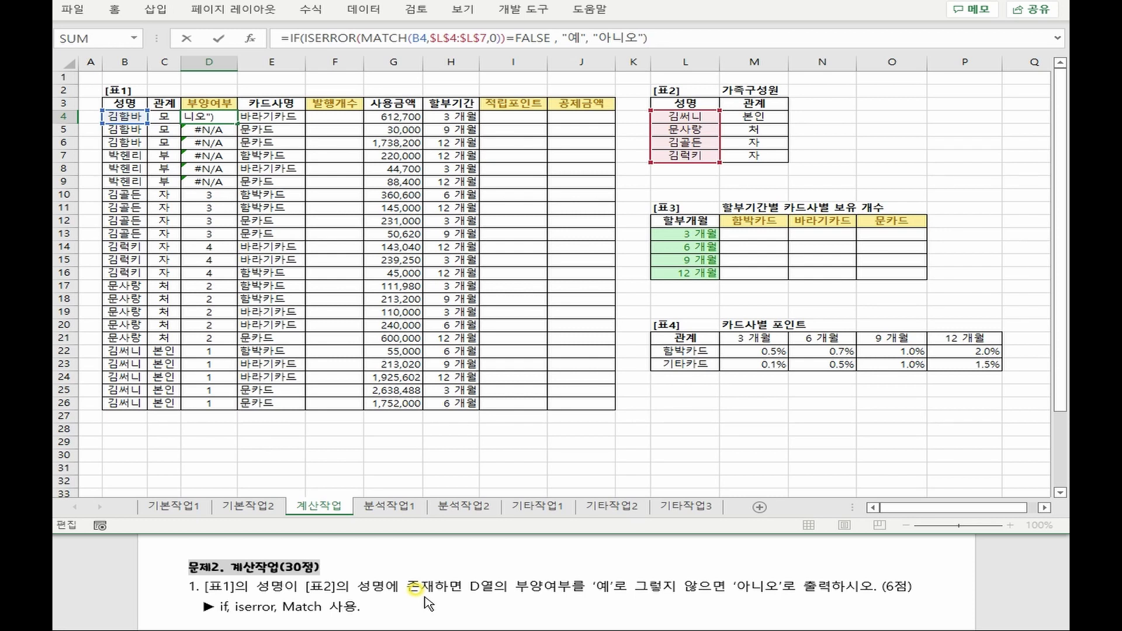
{"action": "key", "text": "ctrl+Return"}
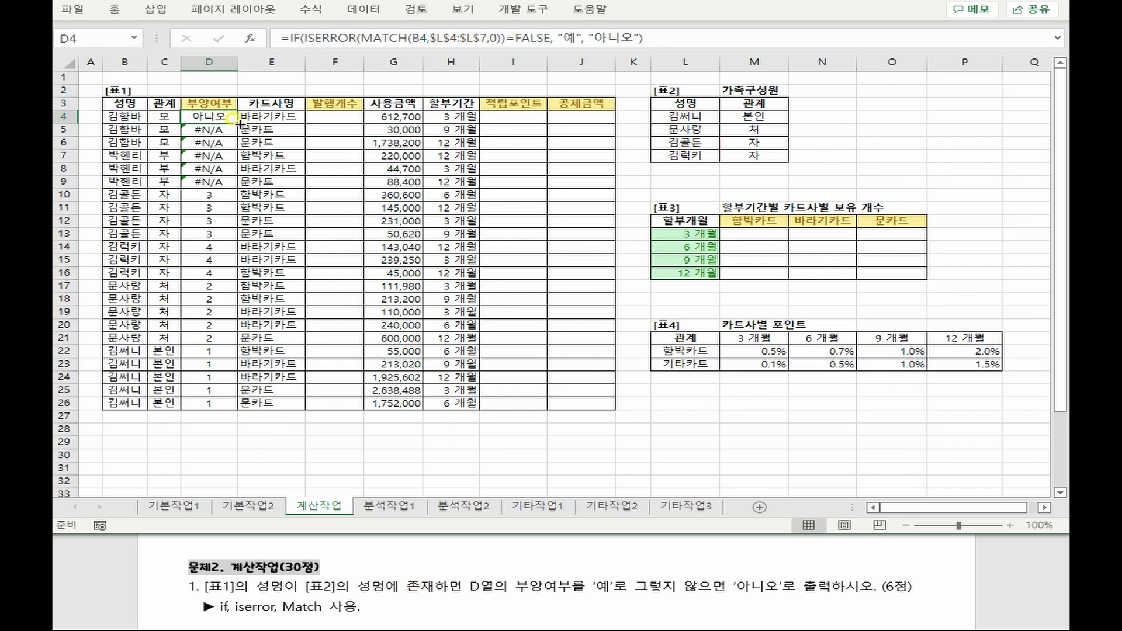
{"action": "double_click", "coordinate": [237, 123]}
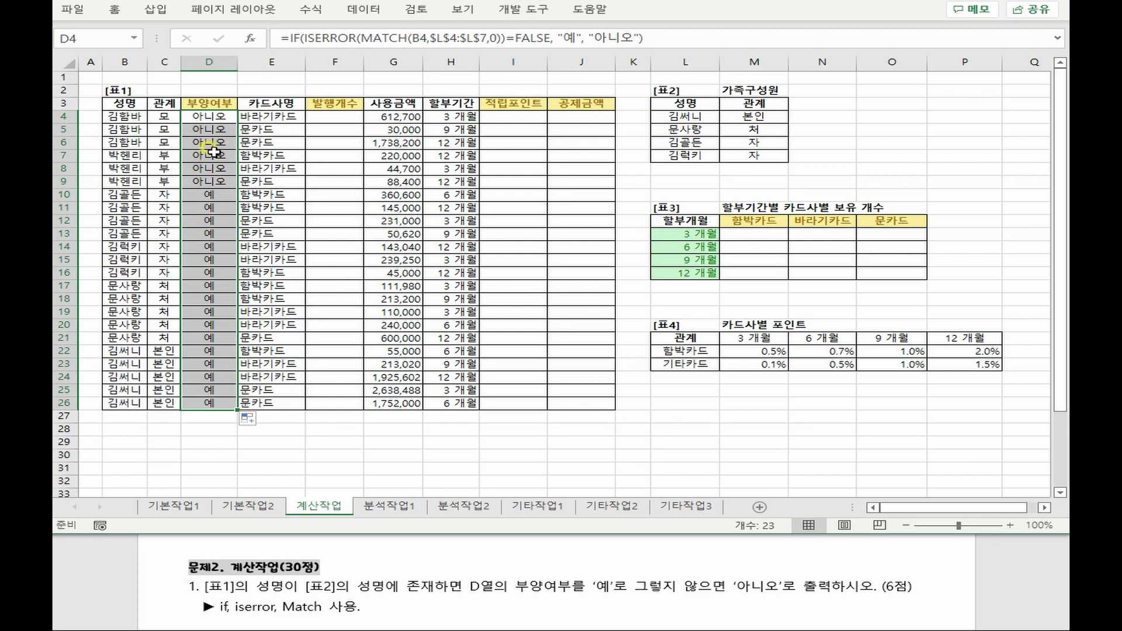
Switch to Notepad and compare the =false version of the formula with the version without =false that outputs "아니오" first
{"action": "key", "text": "alt+Tab"}
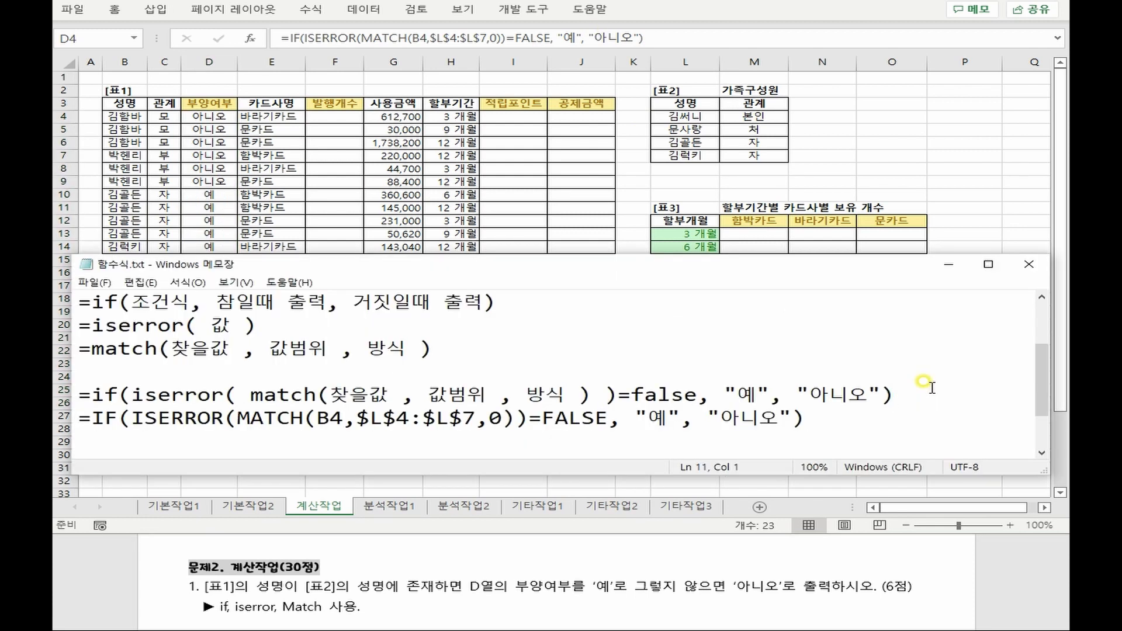
{"action": "left_click_drag", "start_coordinate": [79, 441], "coordinate": [844, 437]}
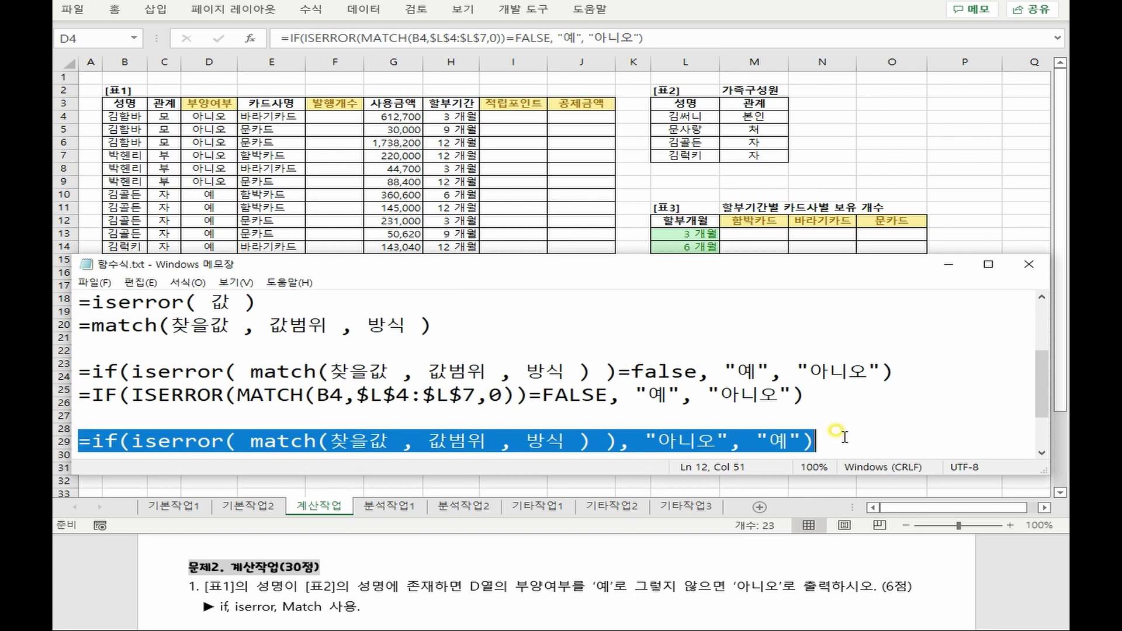
{"action": "left_click", "coordinate": [845, 437]}
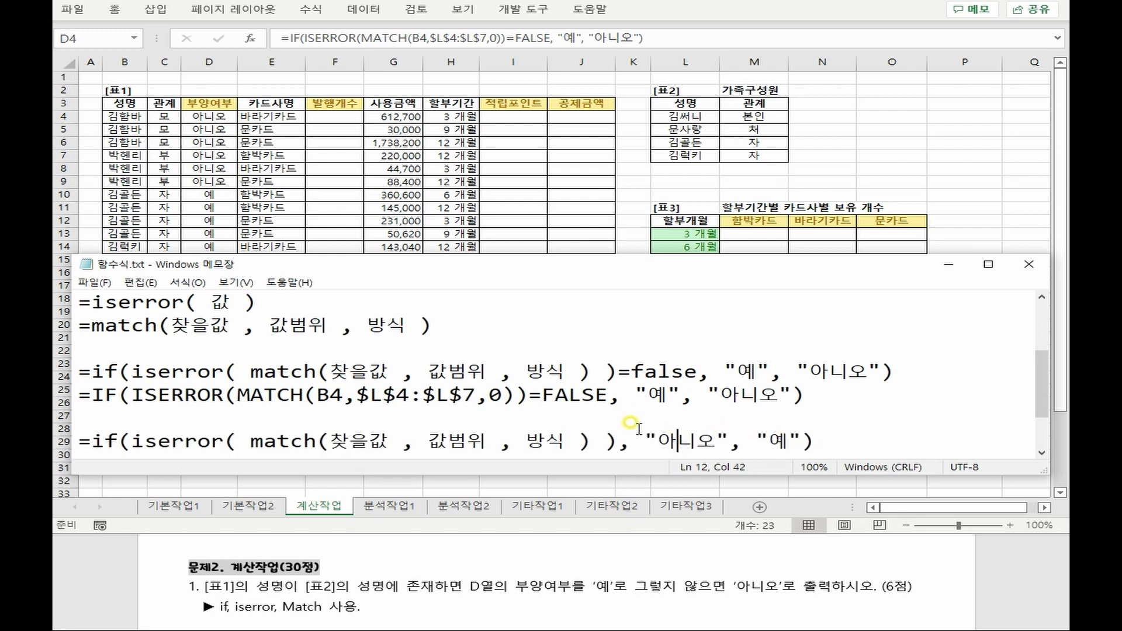
{"action": "left_click_drag", "start_coordinate": [144, 441], "coordinate": [793, 435]}
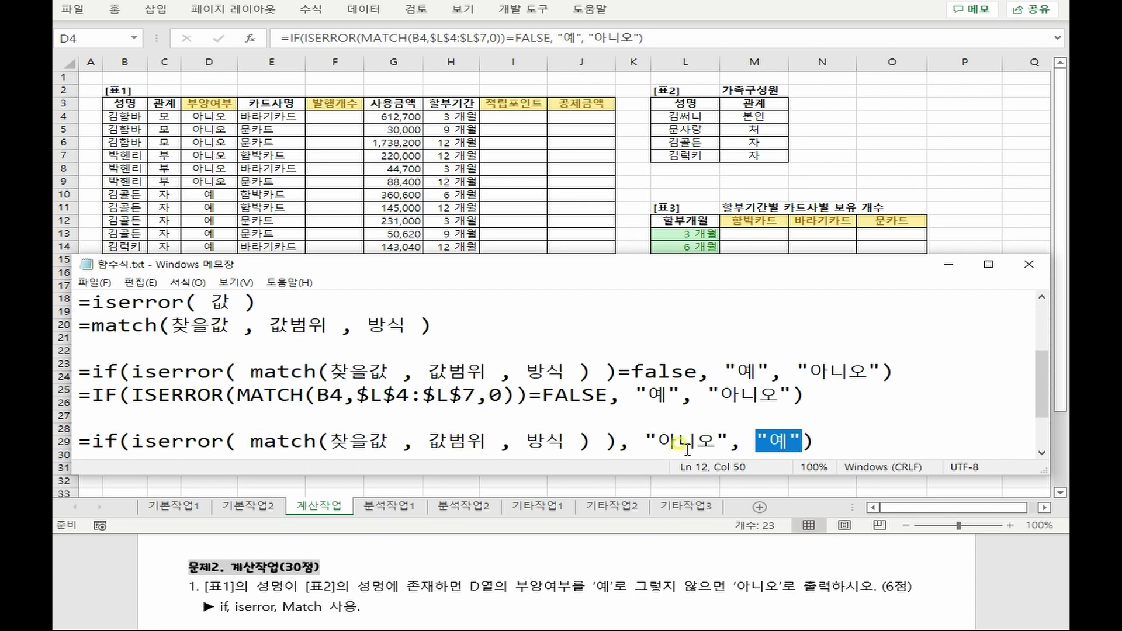
{"action": "left_click_drag", "start_coordinate": [486, 372], "coordinate": [686, 391]}
{"action": "left_click", "coordinate": [686, 391]}
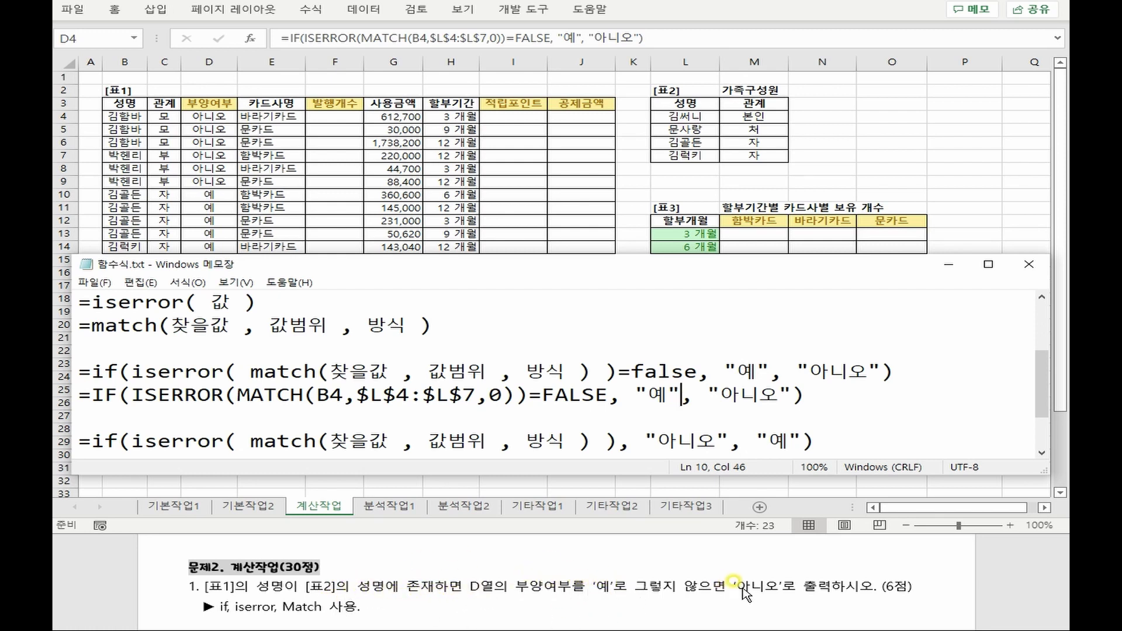
{"action": "left_click_drag", "start_coordinate": [92, 440], "coordinate": [866, 436]}
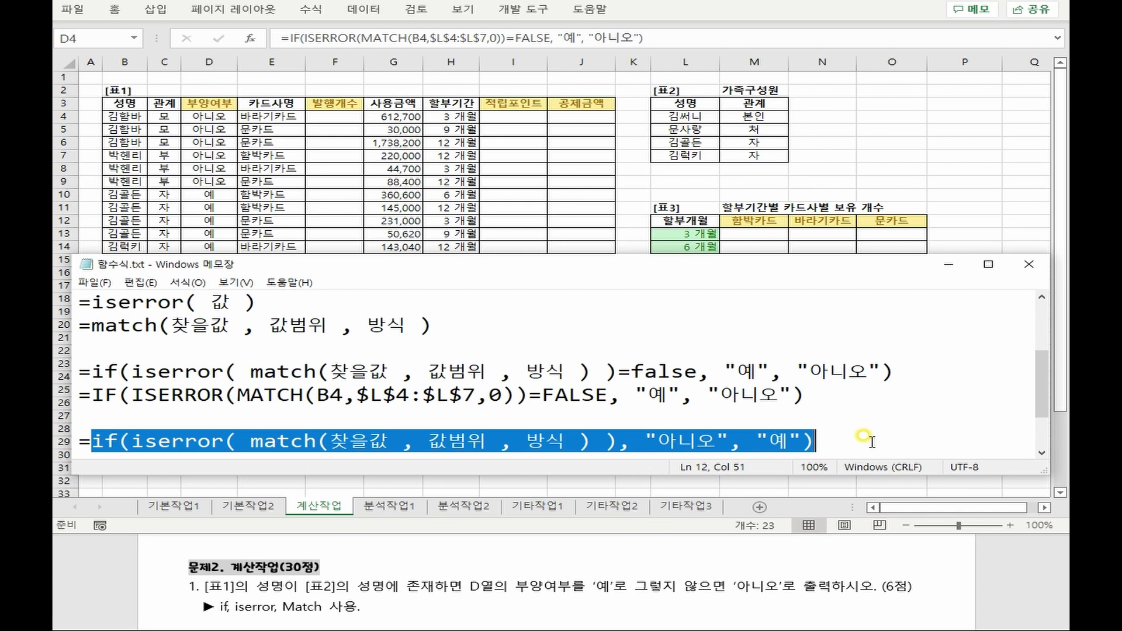
{"action": "left_click", "coordinate": [872, 443]}
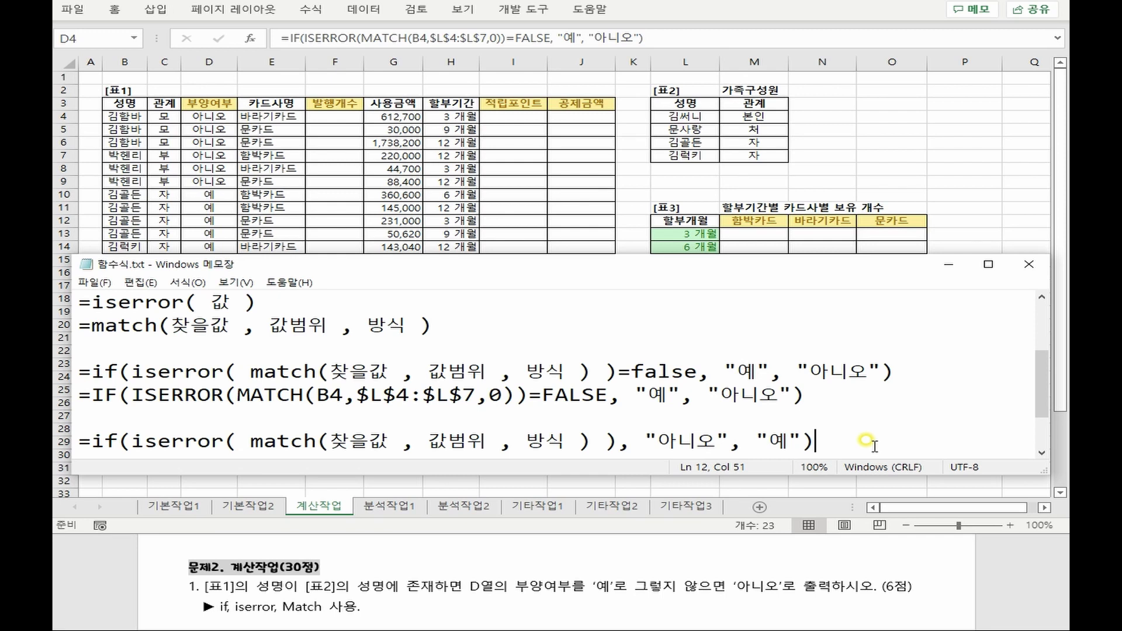
{"action": "key", "text": "Up"}
{"action": "key", "text": "Up"}
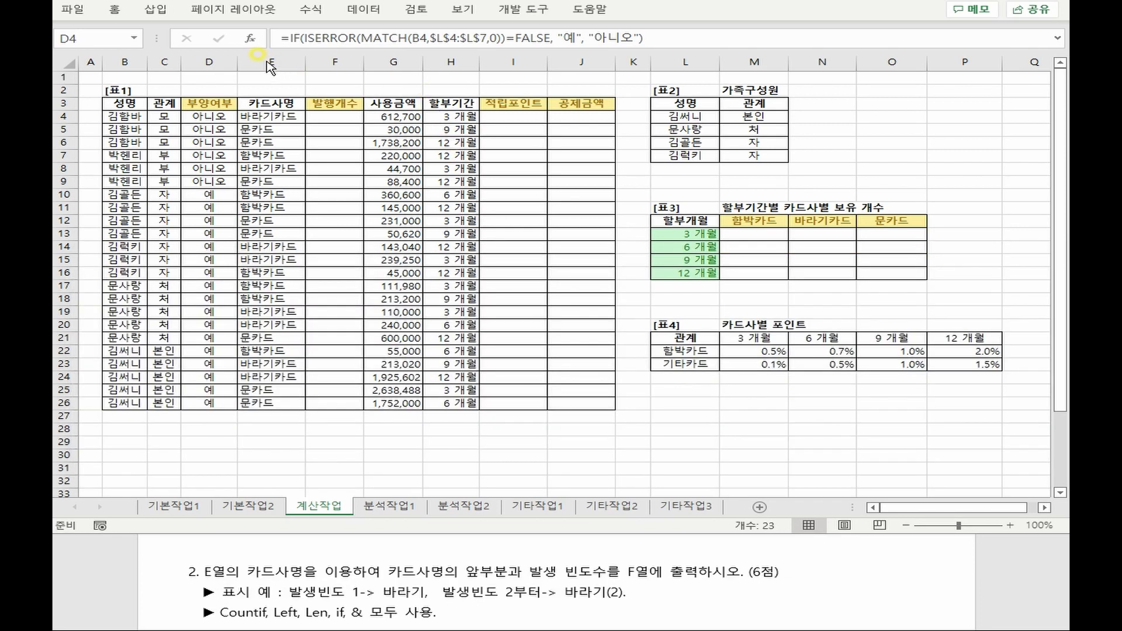
In Notepad, write the syntax line =countif(조건범위 , 조건 ) for the second question about columns E and F
{"action": "left_click", "coordinate": [273, 59]}
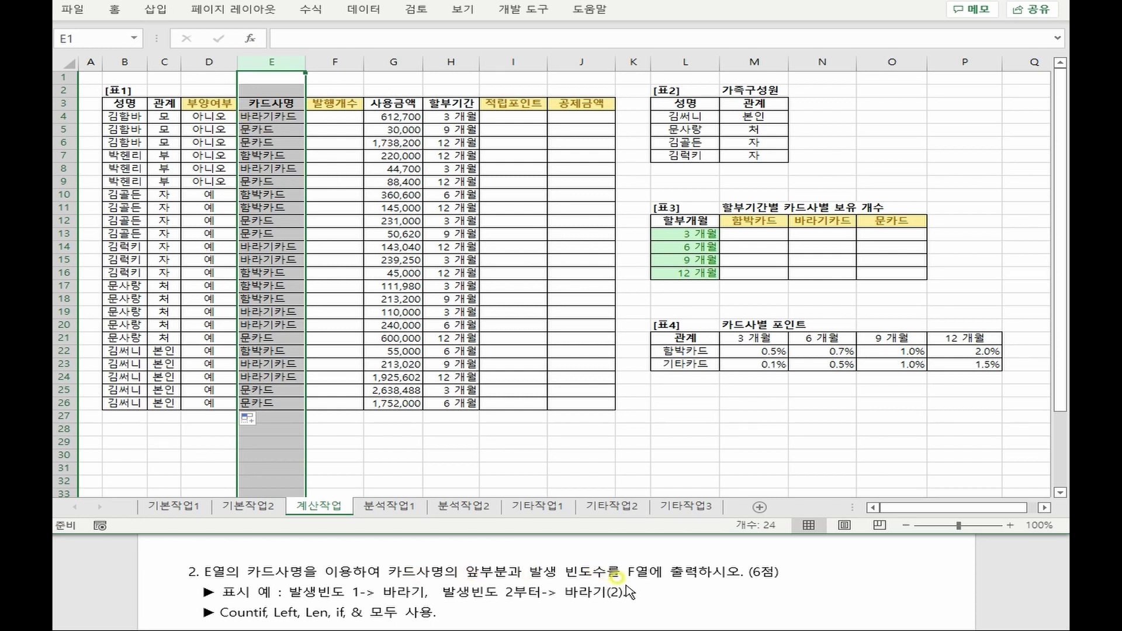
{"action": "left_click", "coordinate": [348, 59]}
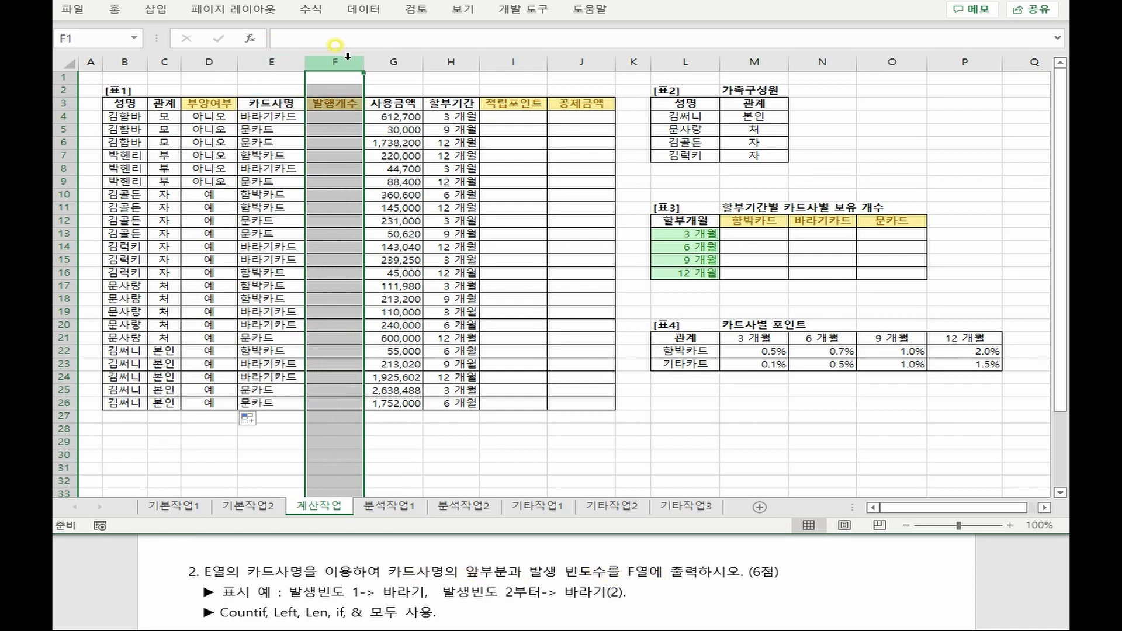
{"action": "left_click", "coordinate": [631, 584]}
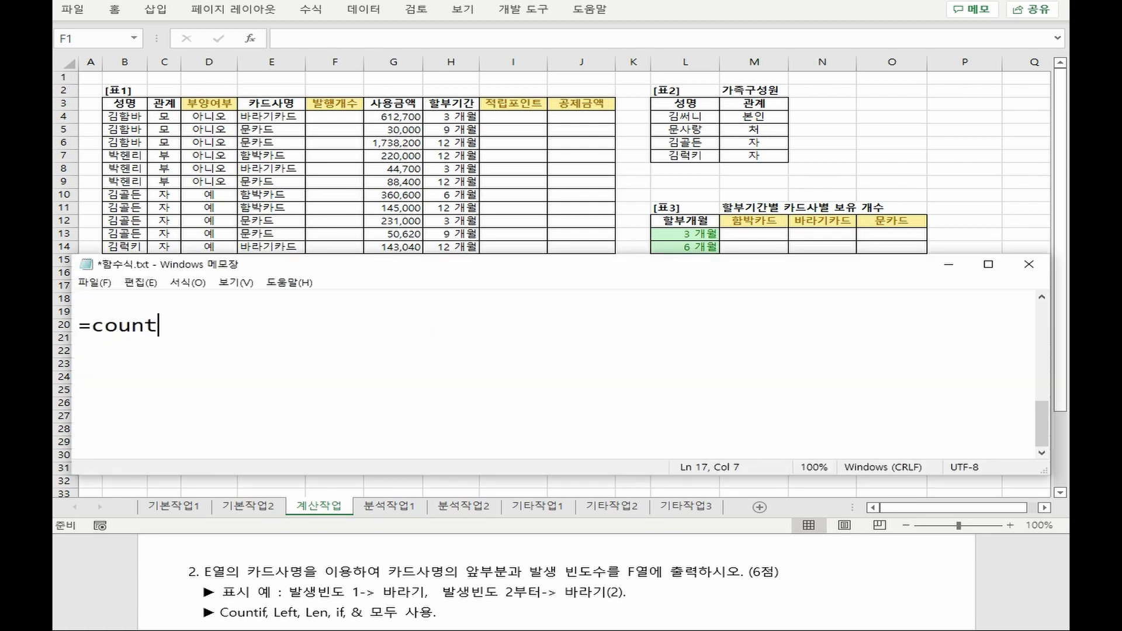
{"action": "type", "text": "if(조건범위 , 조건 )"}
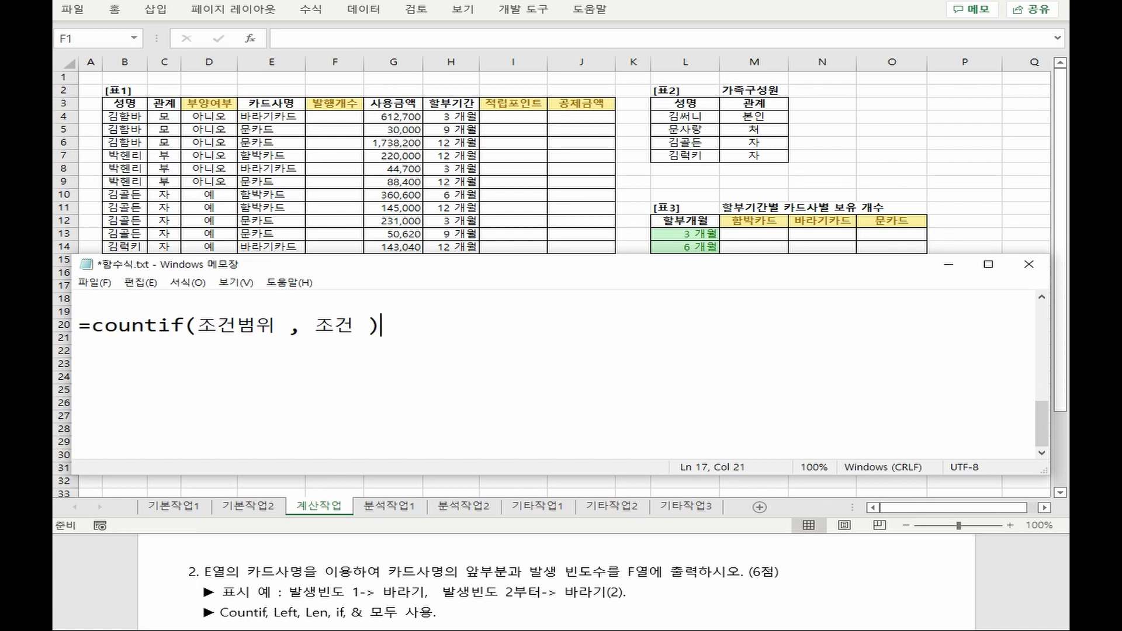
Duplicate the countif syntax on a new line and replace its 조건범위 placeholder with 첫셀절대참조:첫셀
{"action": "key", "text": "Return"}
{"action": "type", "text": "=countif(조건범위 , 조건 )"}
{"action": "key", "text": "shift+Right"}
{"action": "key", "text": "shift+Right"}
{"action": "key", "text": "shift+Right"}
{"action": "key", "text": "shift+Right"}
{"action": "type", "text": "첫셀절대참조:첫셀"}
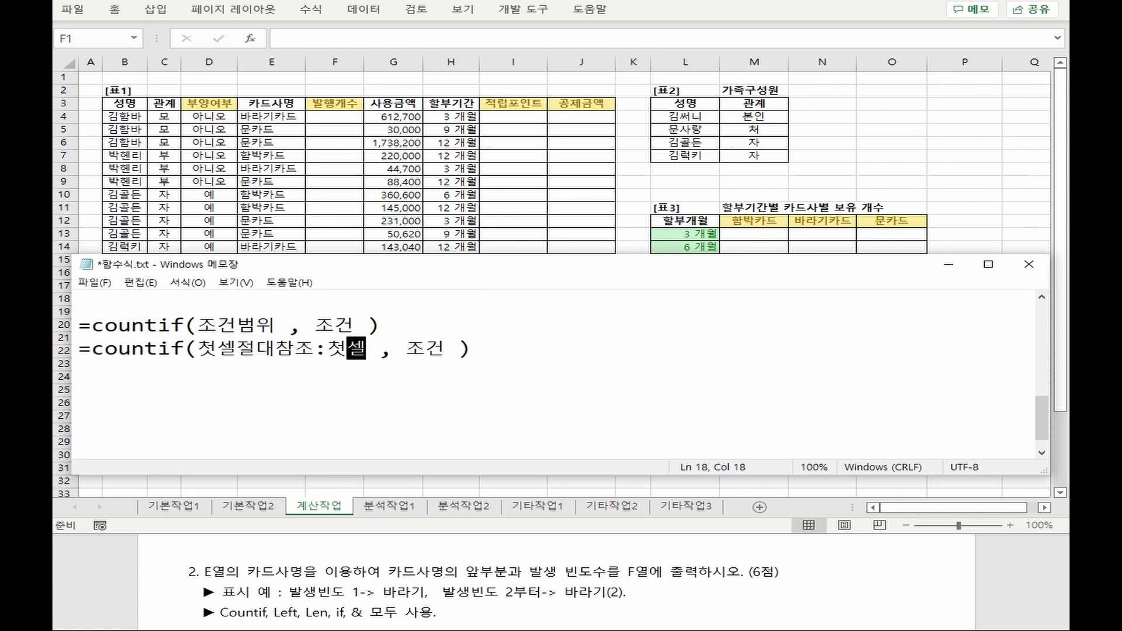
Review the 첫셀절대참조:첫셀 range in the second countif line and replace its 조건 placeholder with E4
{"action": "left_click_drag", "start_coordinate": [274, 349], "coordinate": [365, 349]}
{"action": "double_click", "coordinate": [337, 339]}
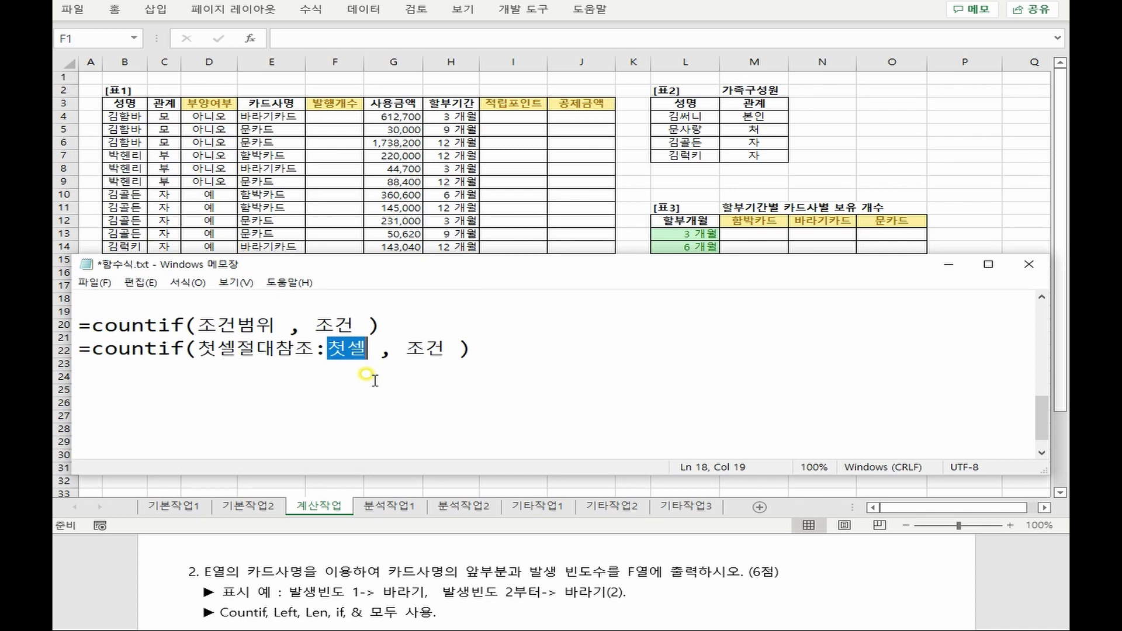
{"action": "double_click", "coordinate": [427, 349]}
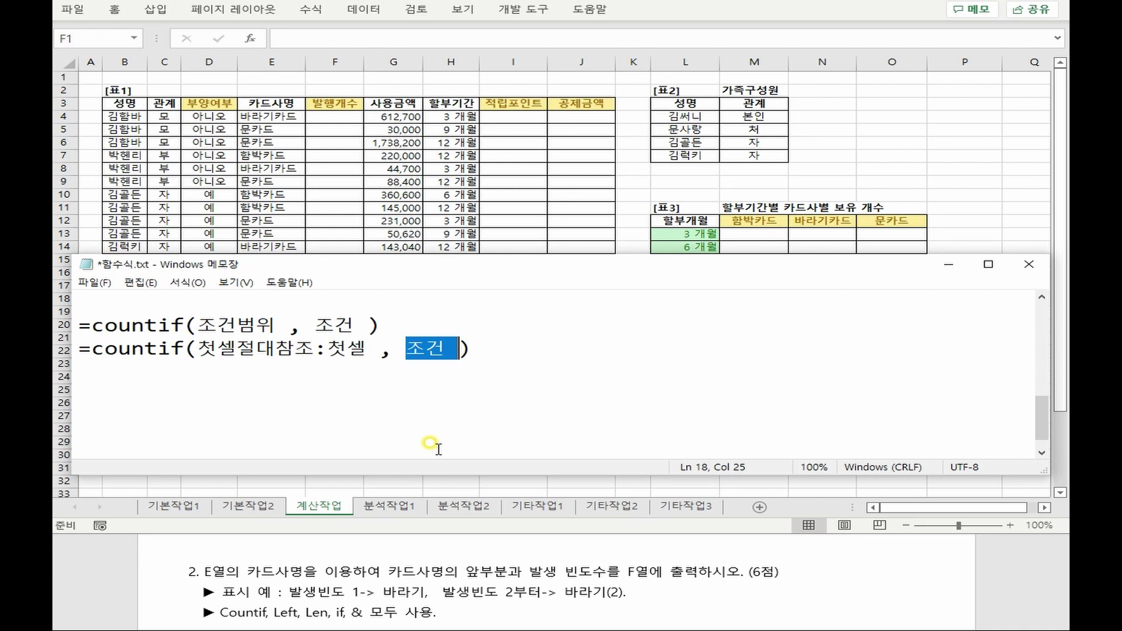
{"action": "type", "text": "E4"}
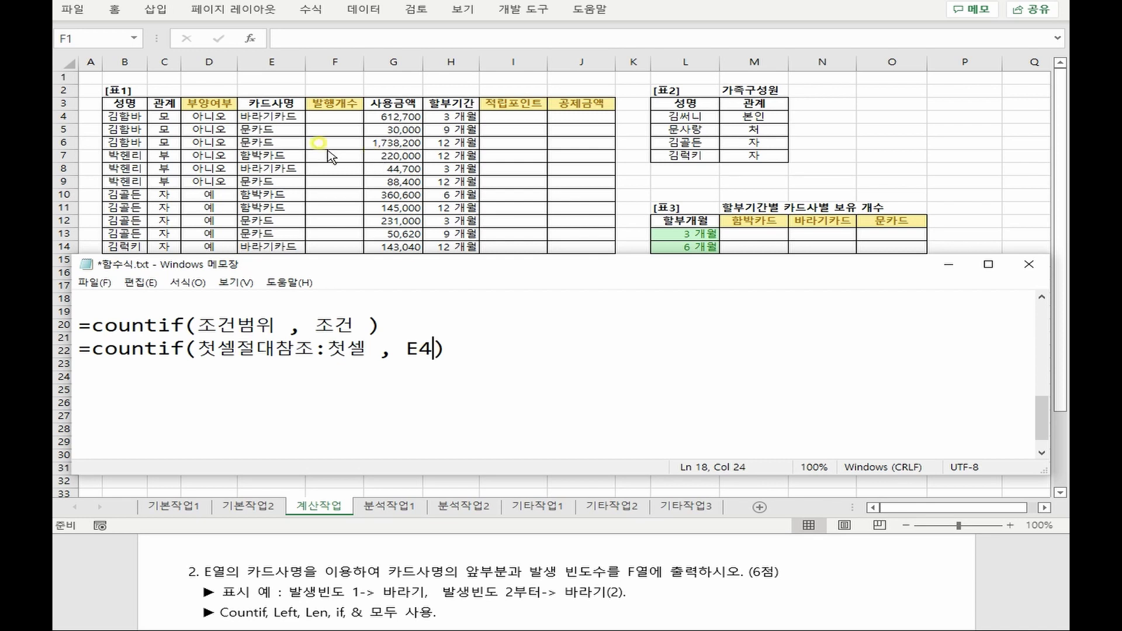
Switch to Excel and examine how a range starting at E4 expands row by row down the 카드사명 column to E16
{"action": "left_click", "coordinate": [275, 116]}
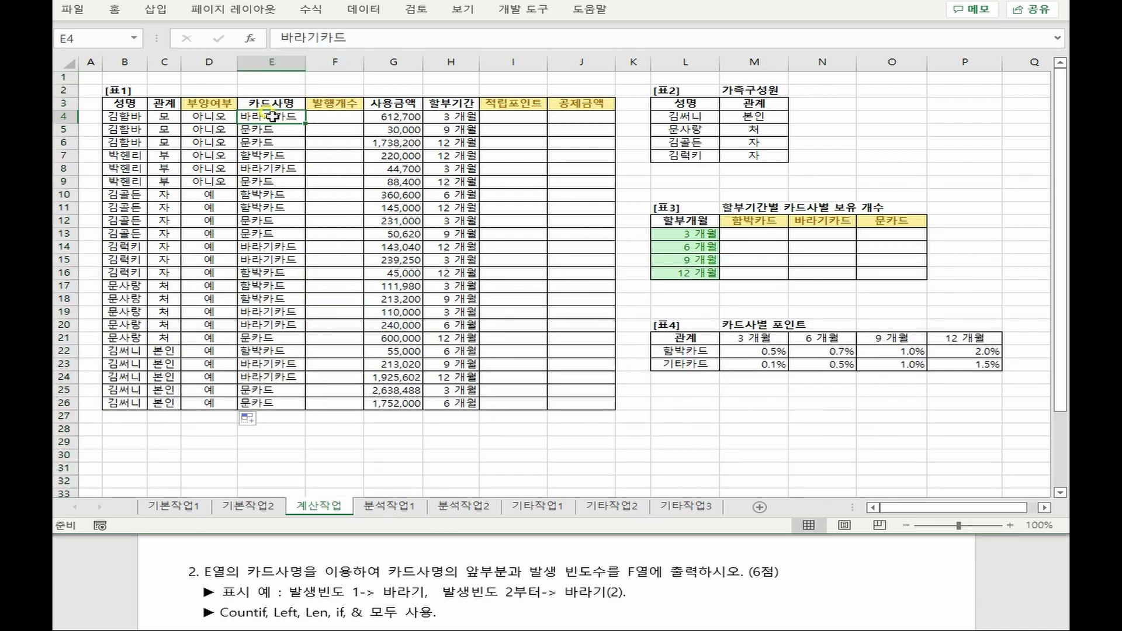
{"action": "left_click_drag", "start_coordinate": [272, 117], "coordinate": [269, 135]}
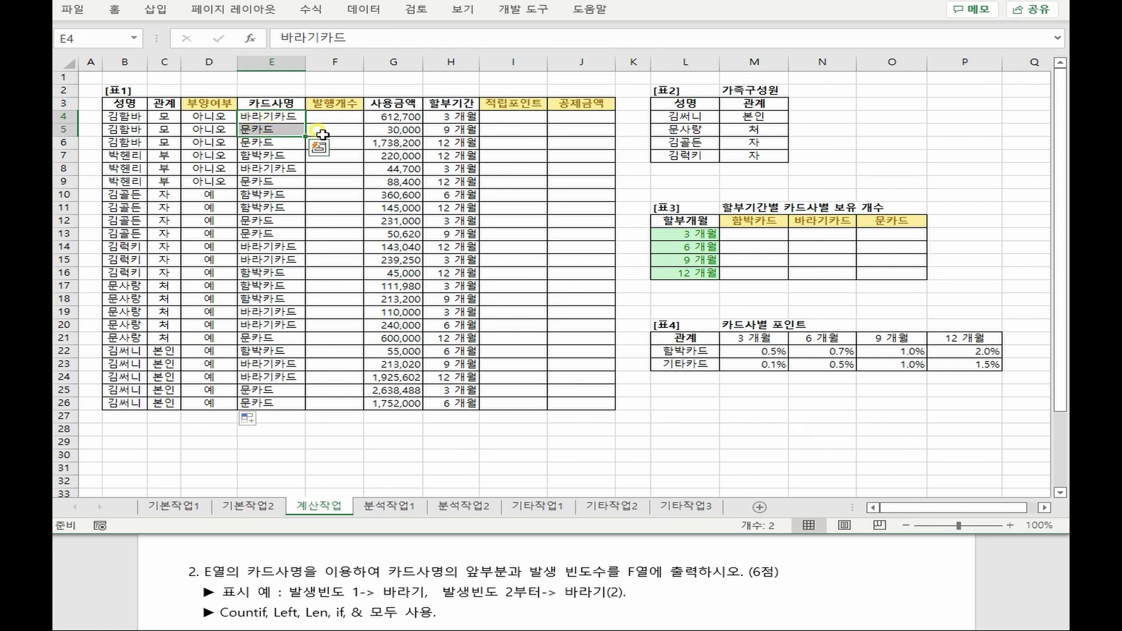
{"action": "left_click_drag", "start_coordinate": [270, 120], "coordinate": [270, 143]}
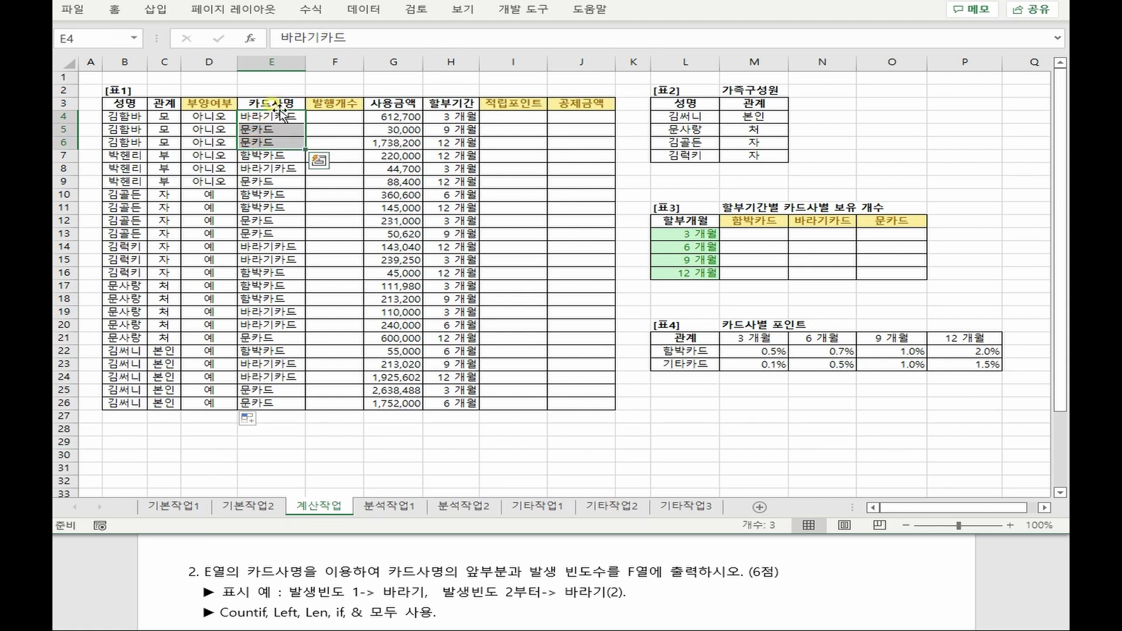
{"action": "left_click", "coordinate": [255, 121]}
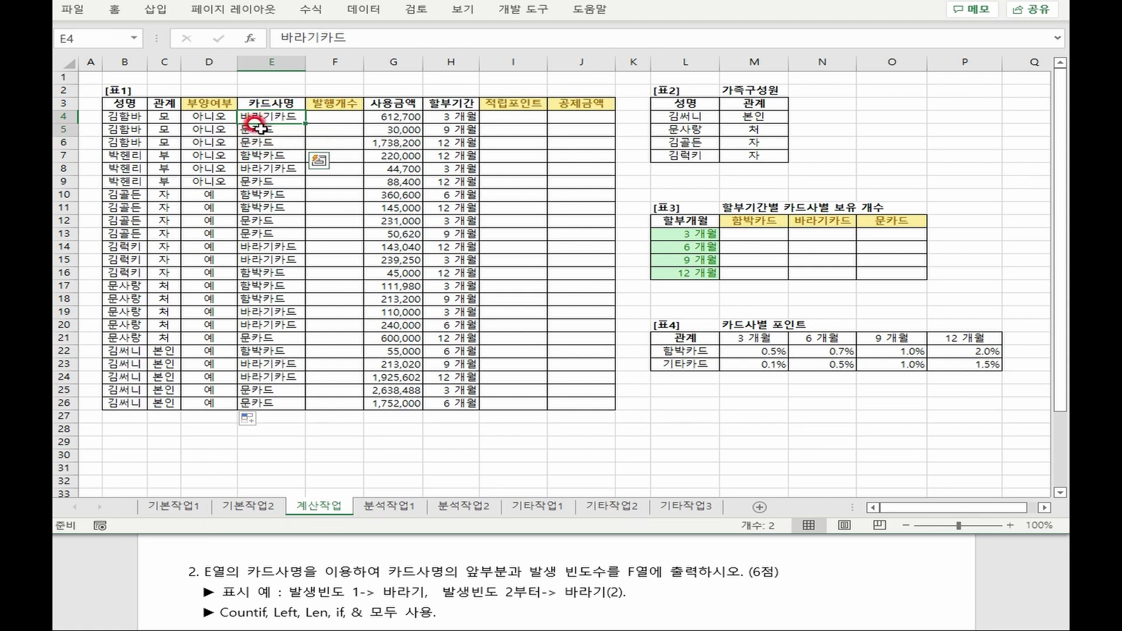
{"action": "left_click_drag", "start_coordinate": [259, 125], "coordinate": [270, 156]}
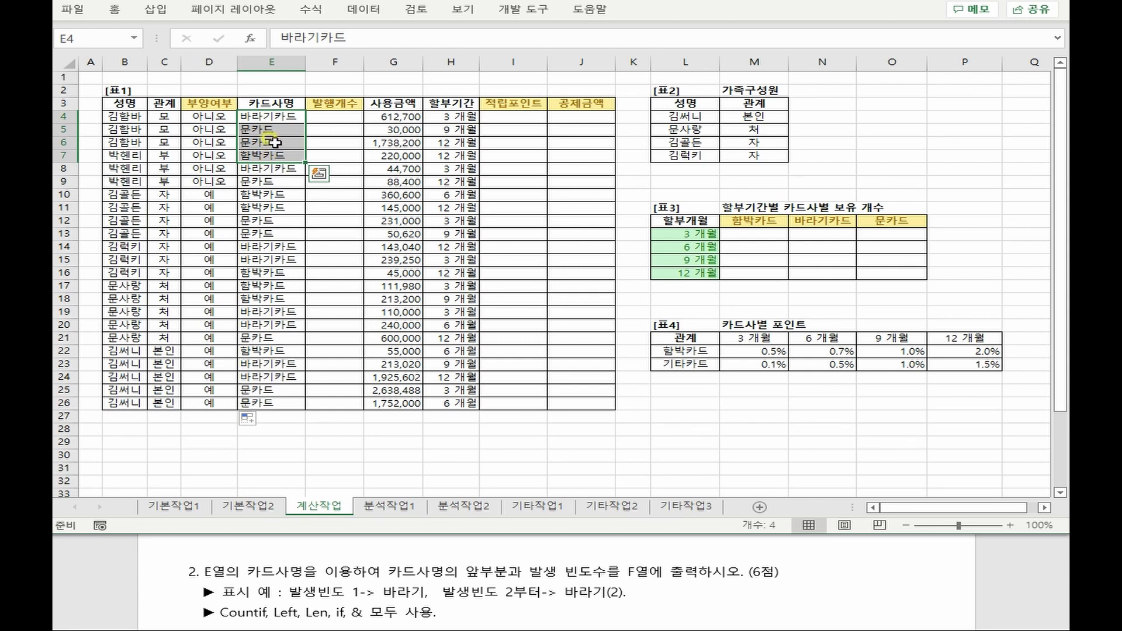
{"action": "left_click_drag", "start_coordinate": [268, 116], "coordinate": [269, 274]}
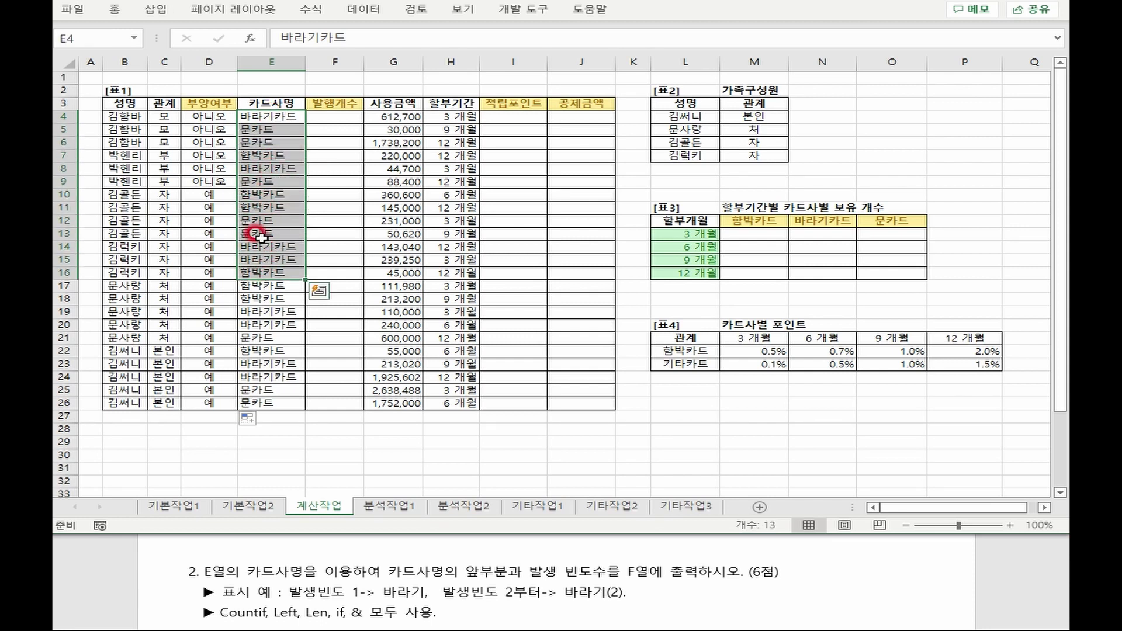
{"action": "left_click", "coordinate": [261, 272]}
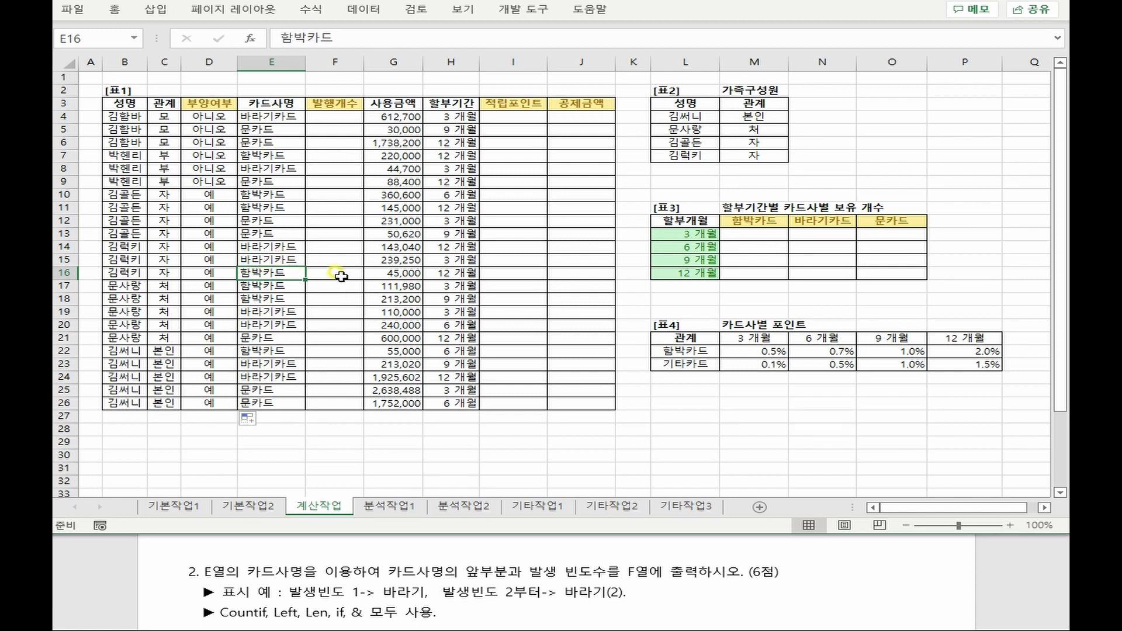
Enter =COUNTIF($E$4:E4, E4) in F4 to count the cumulative occurrences of the card name
{"action": "left_click", "coordinate": [335, 116]}
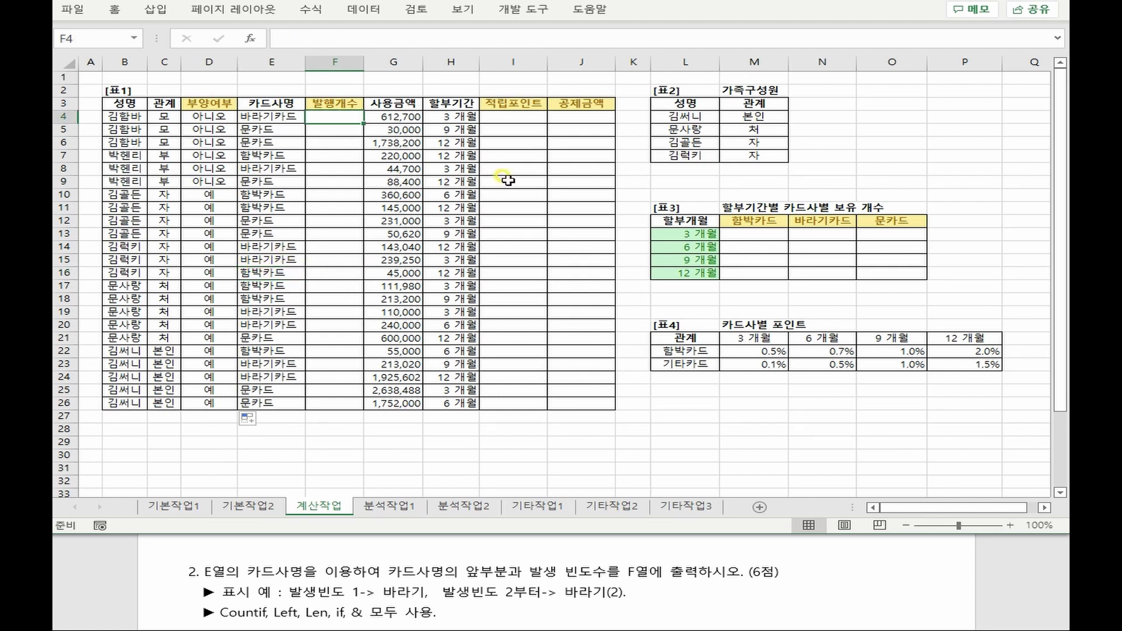
{"action": "type", "text": "=COUNTIF("}
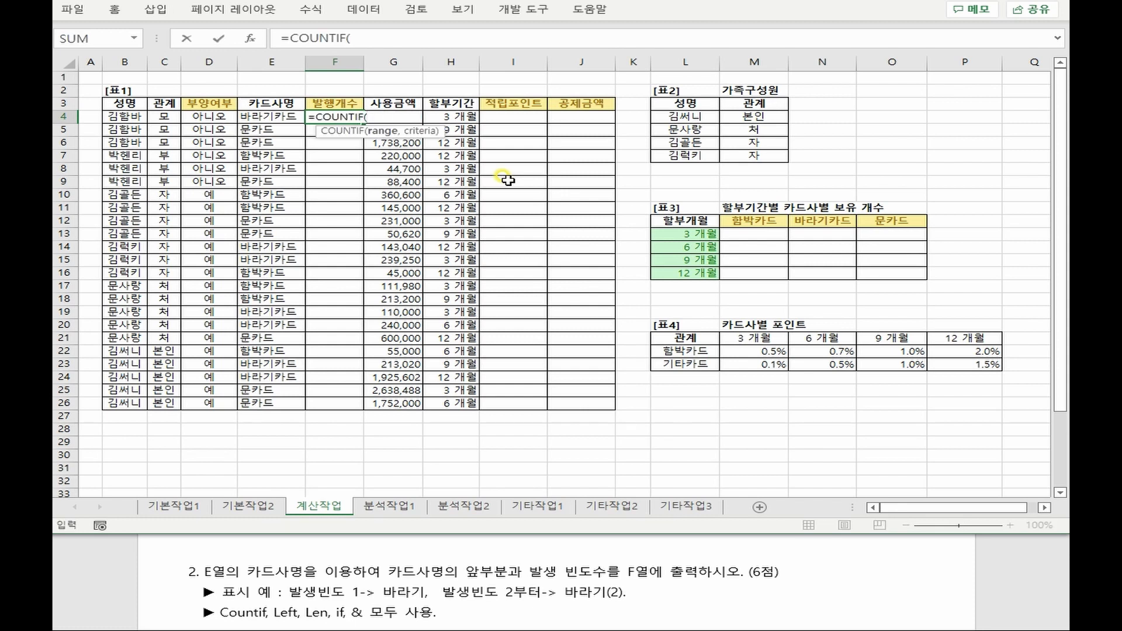
{"action": "left_click", "coordinate": [269, 118]}
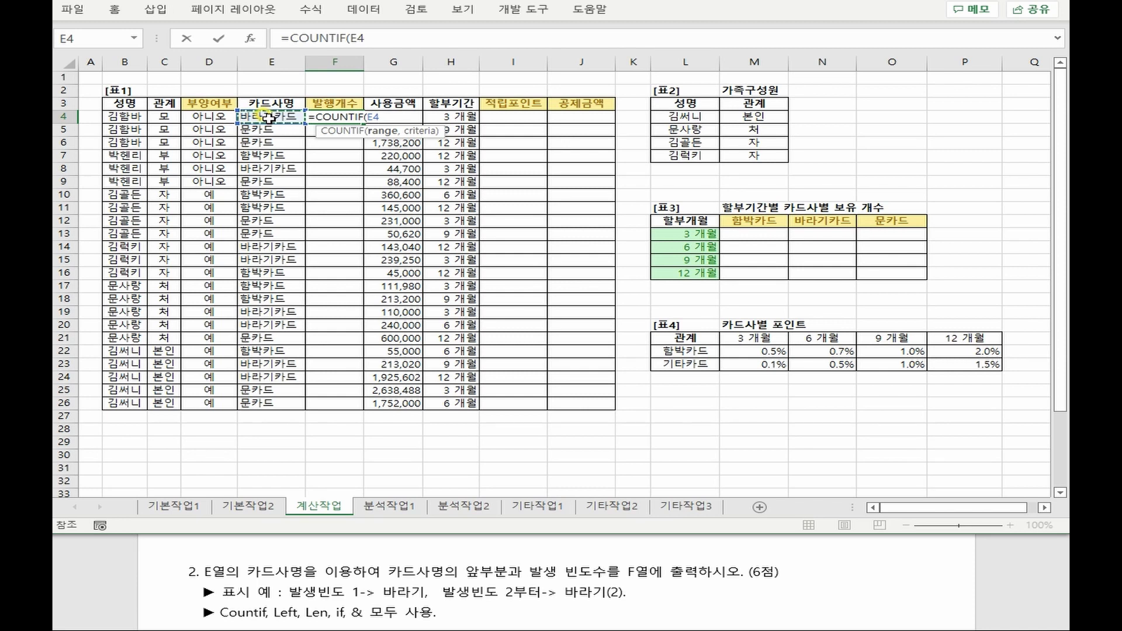
{"action": "key", "text": "F8"}
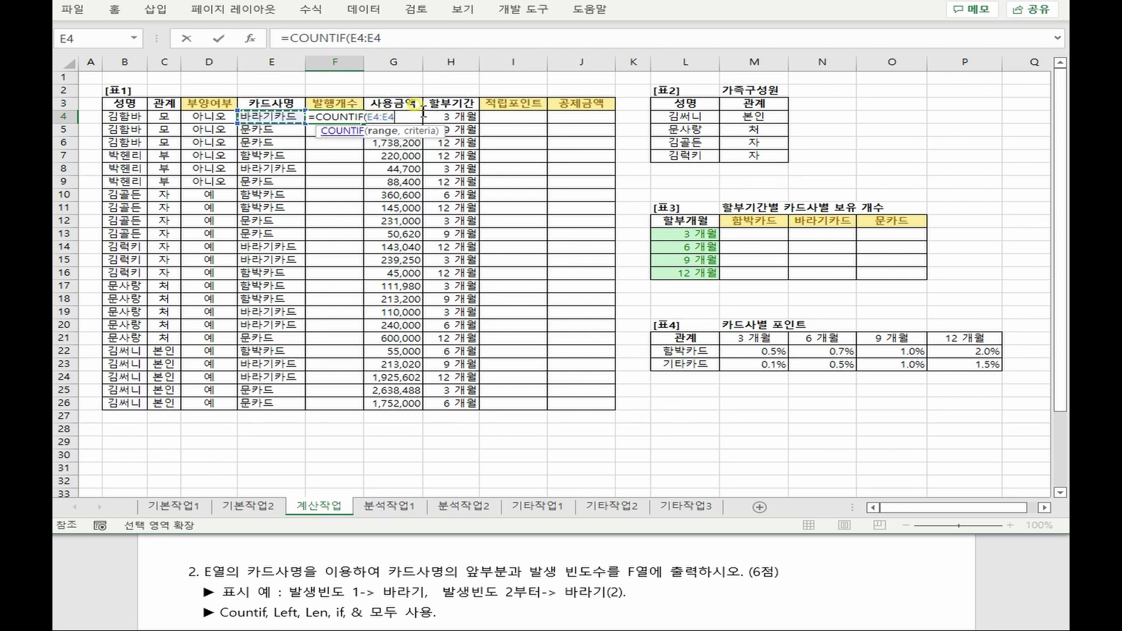
{"action": "left_click", "coordinate": [384, 131]}
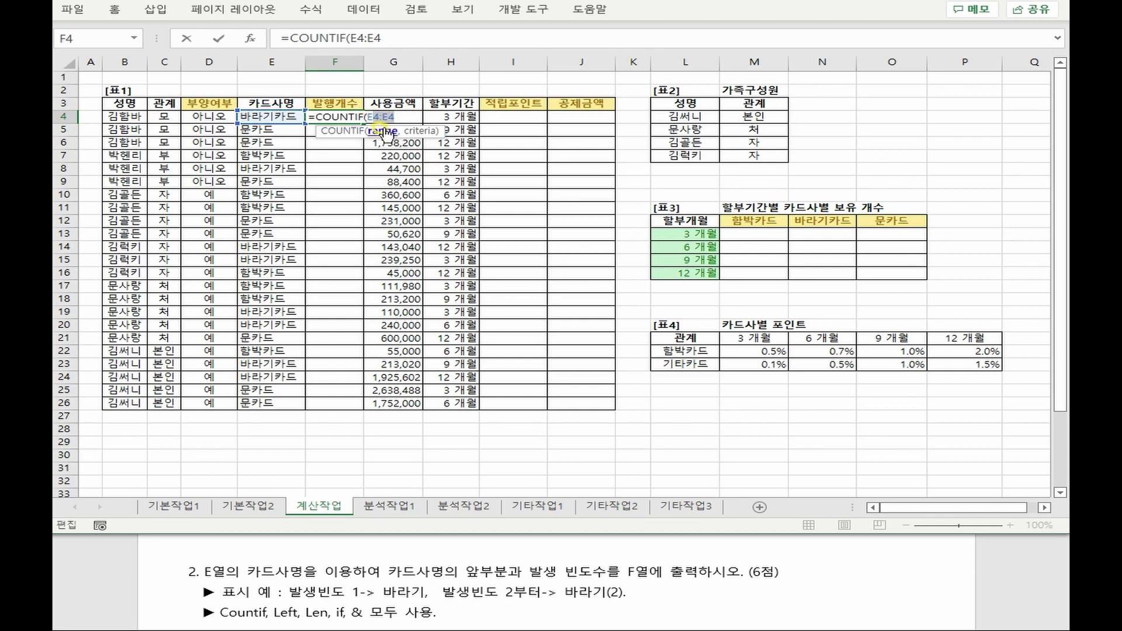
{"action": "key", "text": "F4"}
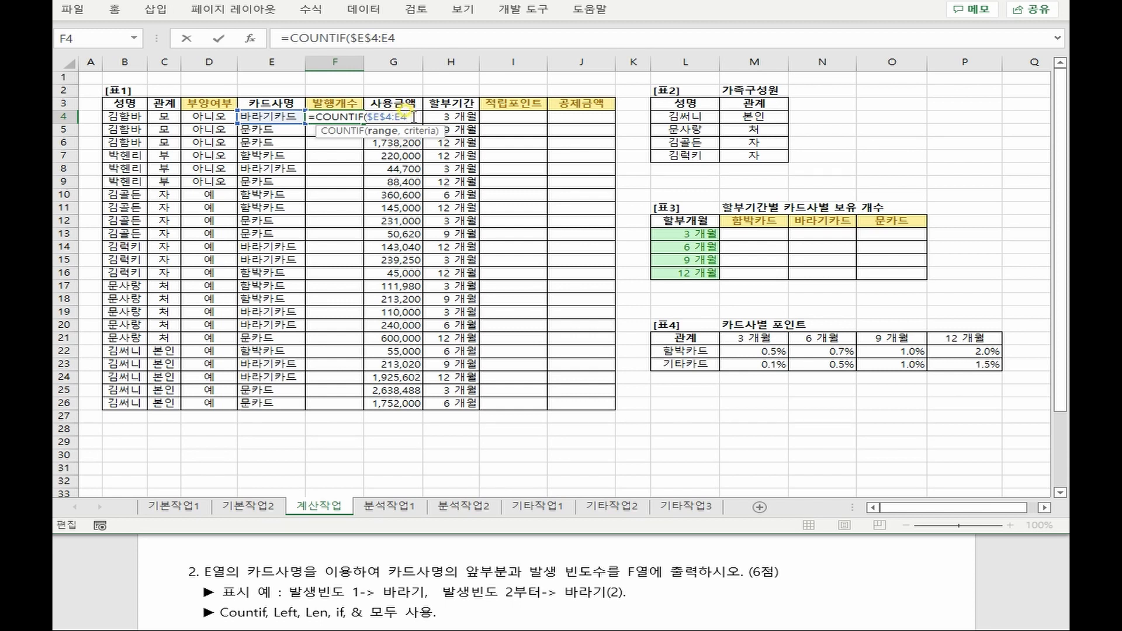
{"action": "type", "text": ","}
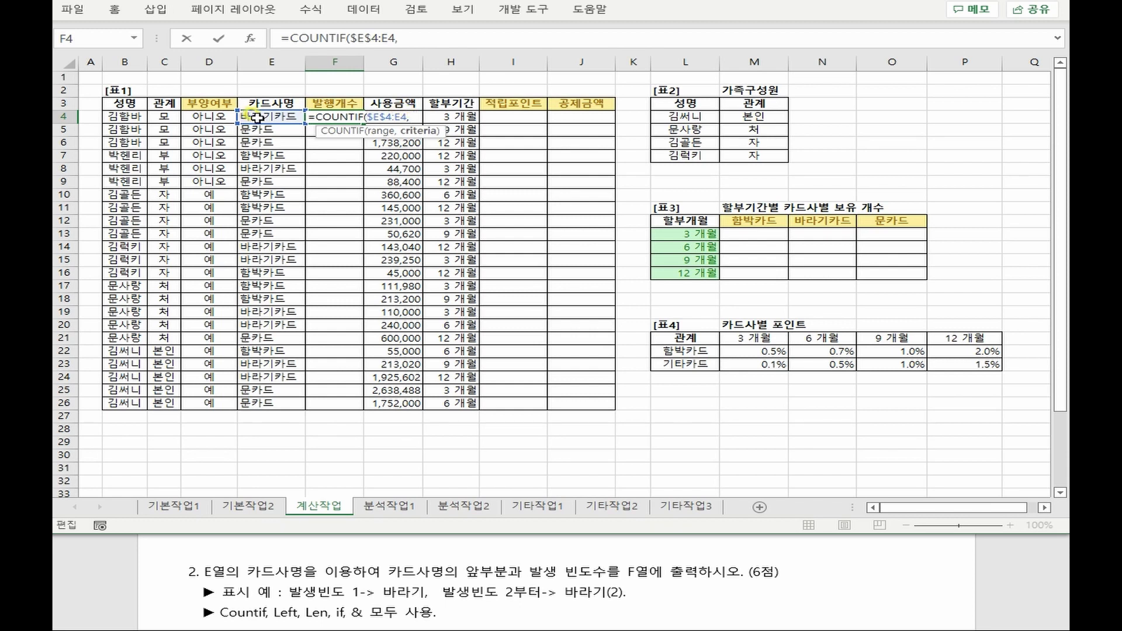
{"action": "left_click", "coordinate": [270, 117]}
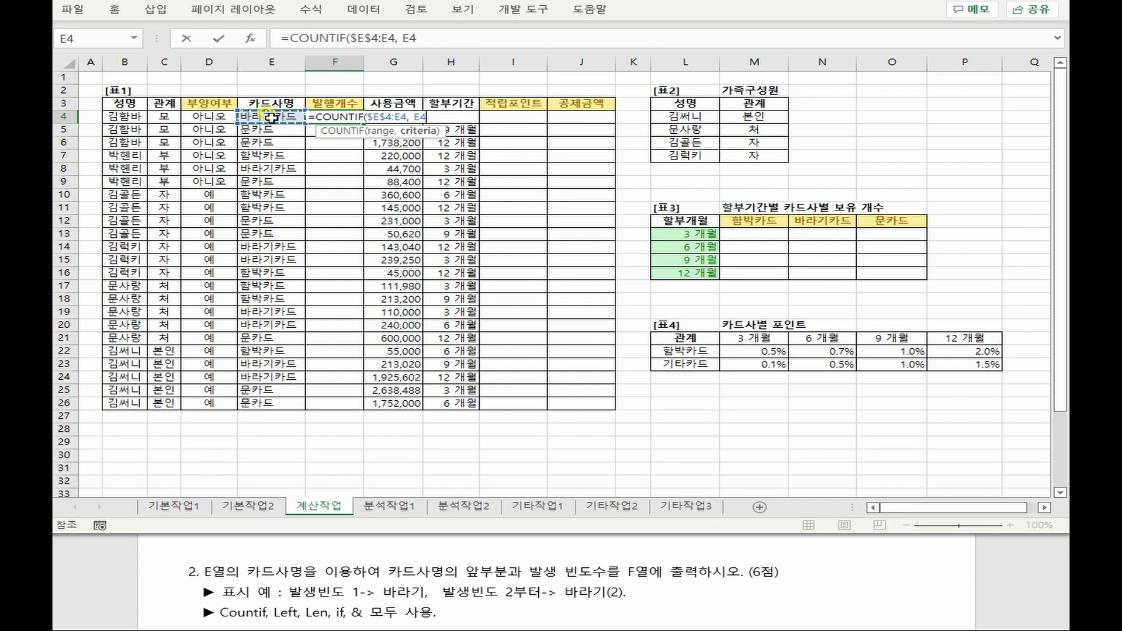
{"action": "key", "text": "Return"}
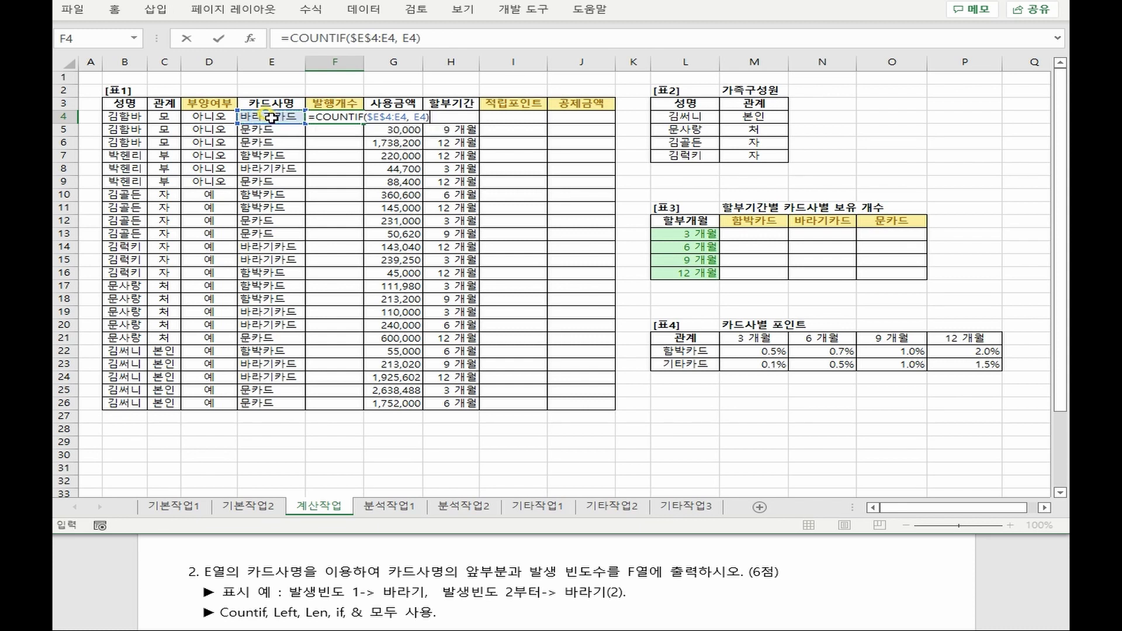
Fill the F4 formula down the 발행개수 column and compare the counts with the card names in rows 4 to 8
{"action": "left_click", "coordinate": [333, 116]}
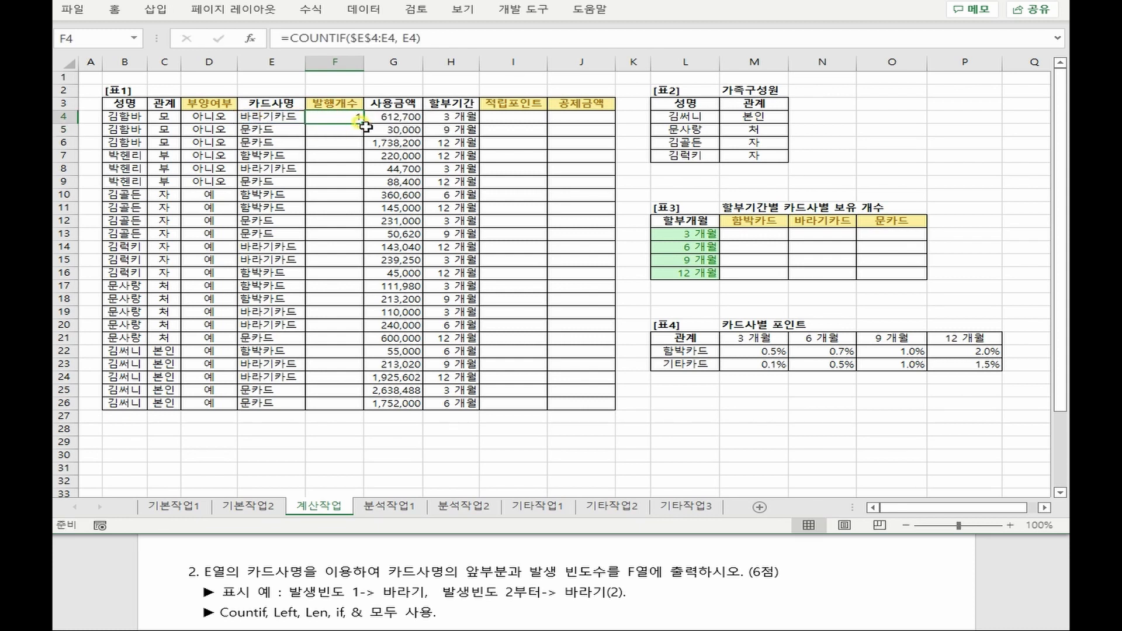
{"action": "double_click", "coordinate": [363, 124]}
{"action": "left_click_drag", "start_coordinate": [289, 116], "coordinate": [354, 157]}
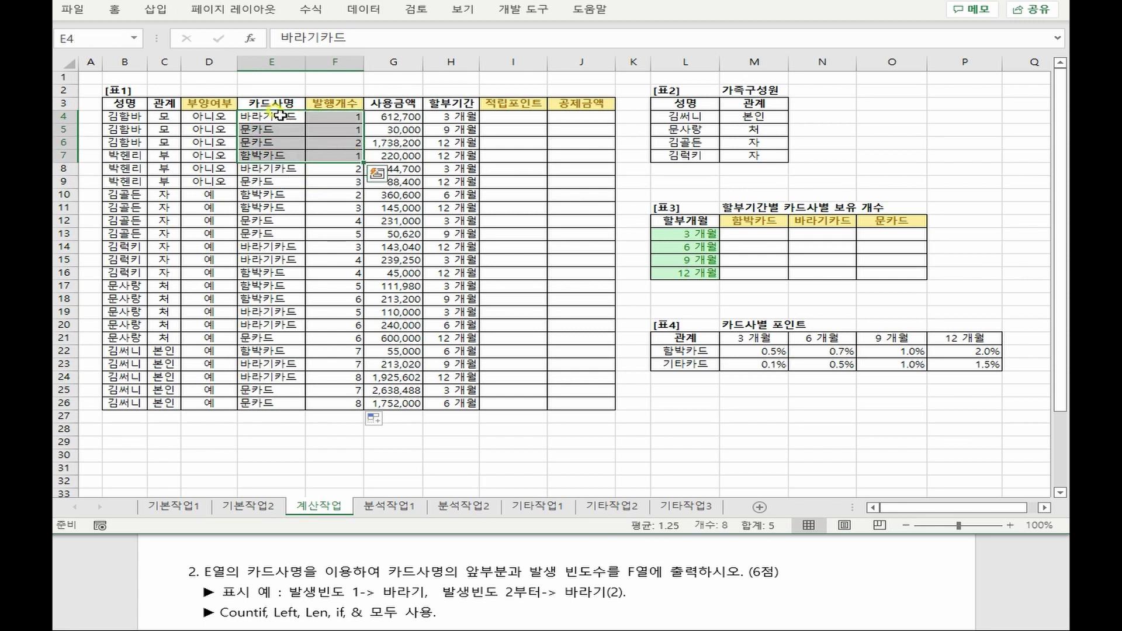
{"action": "left_click_drag", "start_coordinate": [274, 117], "coordinate": [351, 169]}
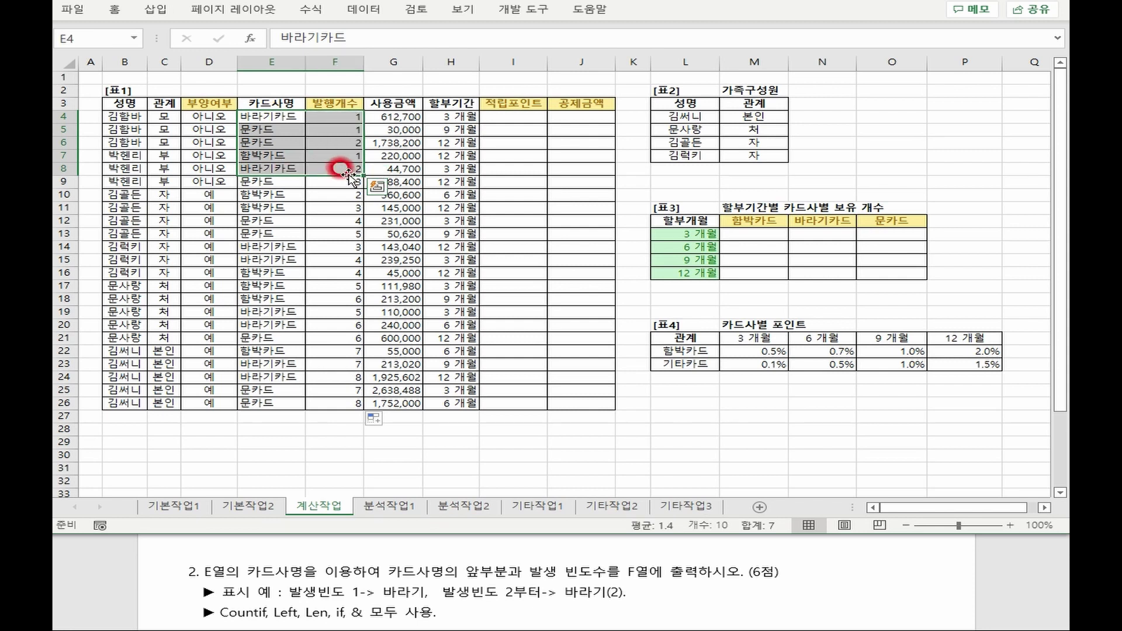
In the F4 formula, insert LEFT(E4, LEN(E4)-2) in front of COUNTIF to extract the card name without 카드
{"action": "left_click", "coordinate": [330, 118]}
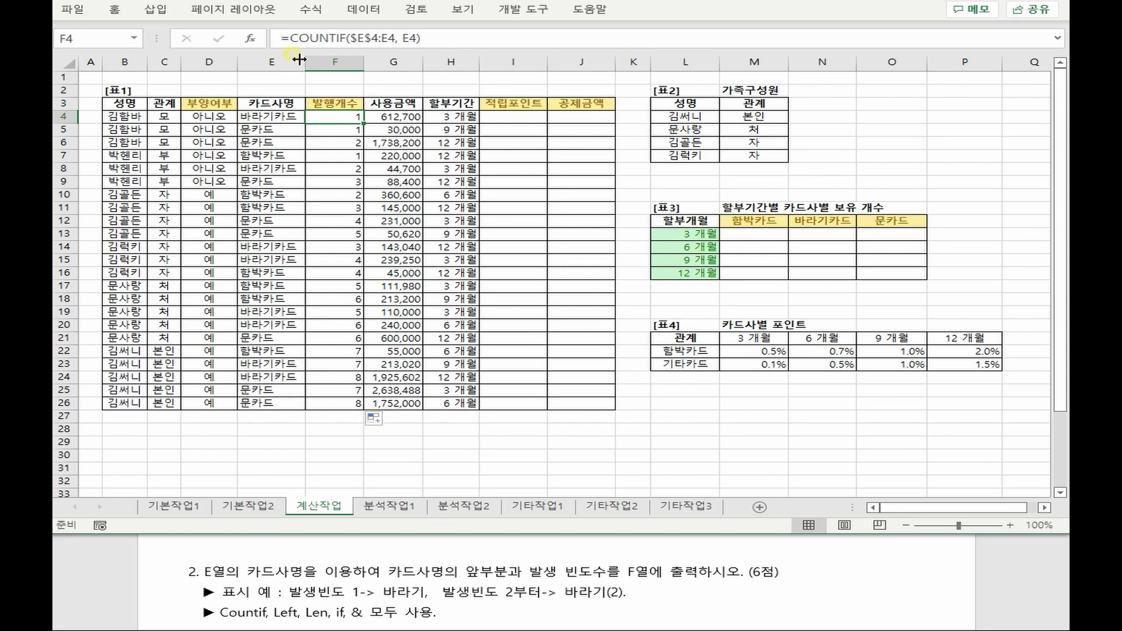
{"action": "left_click", "coordinate": [291, 38]}
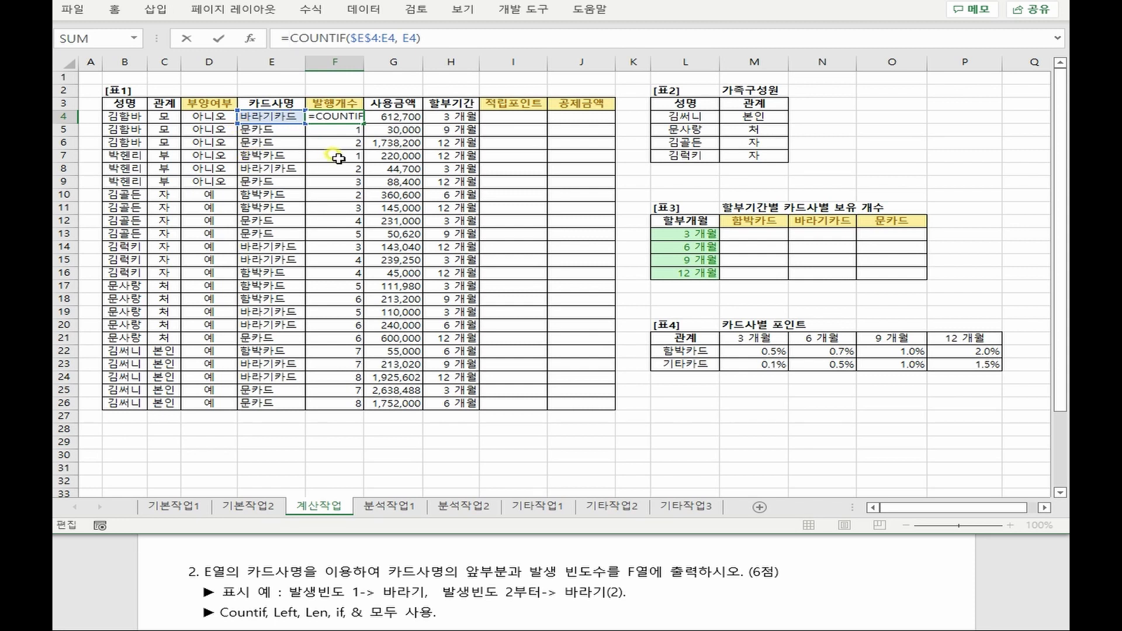
{"action": "type", "text": "LEFT("}
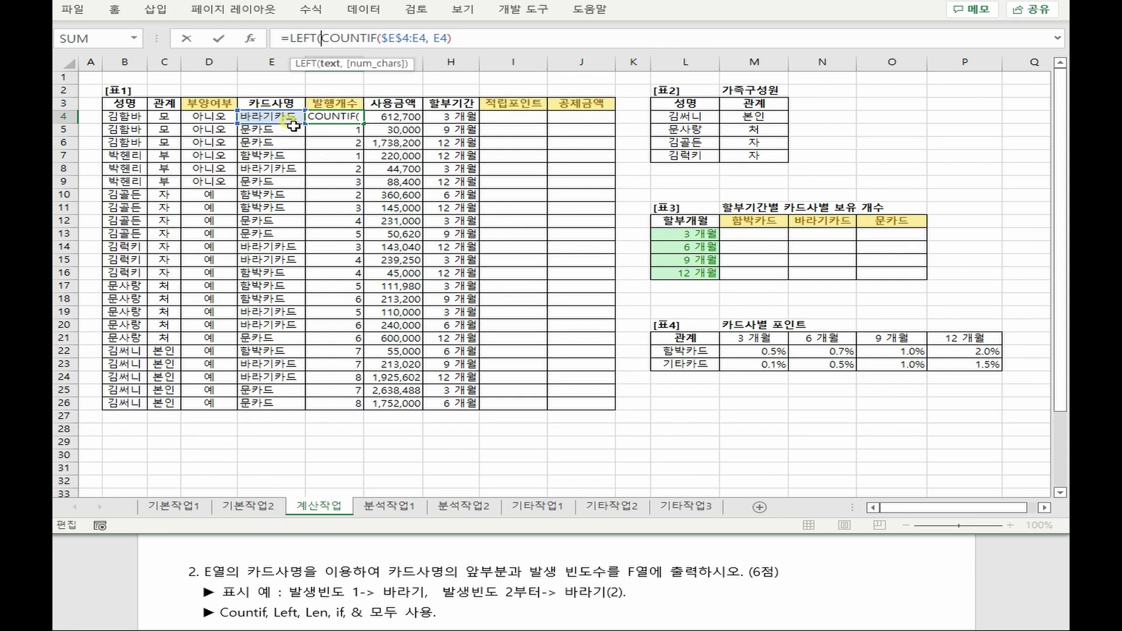
{"action": "left_click", "coordinate": [278, 116]}
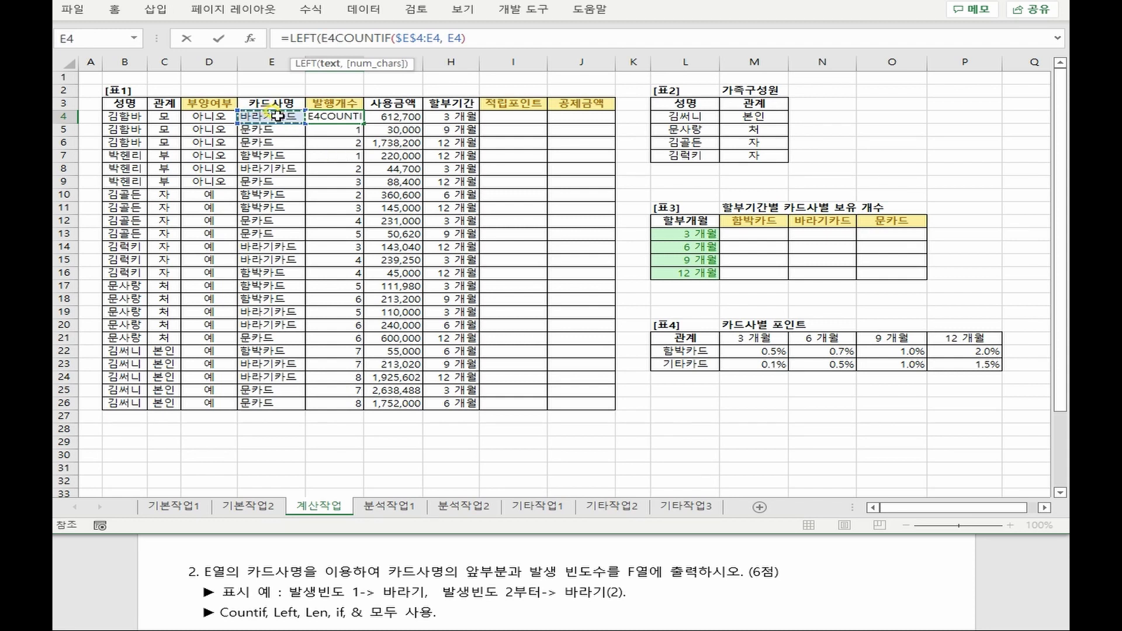
{"action": "type", "text": ","}
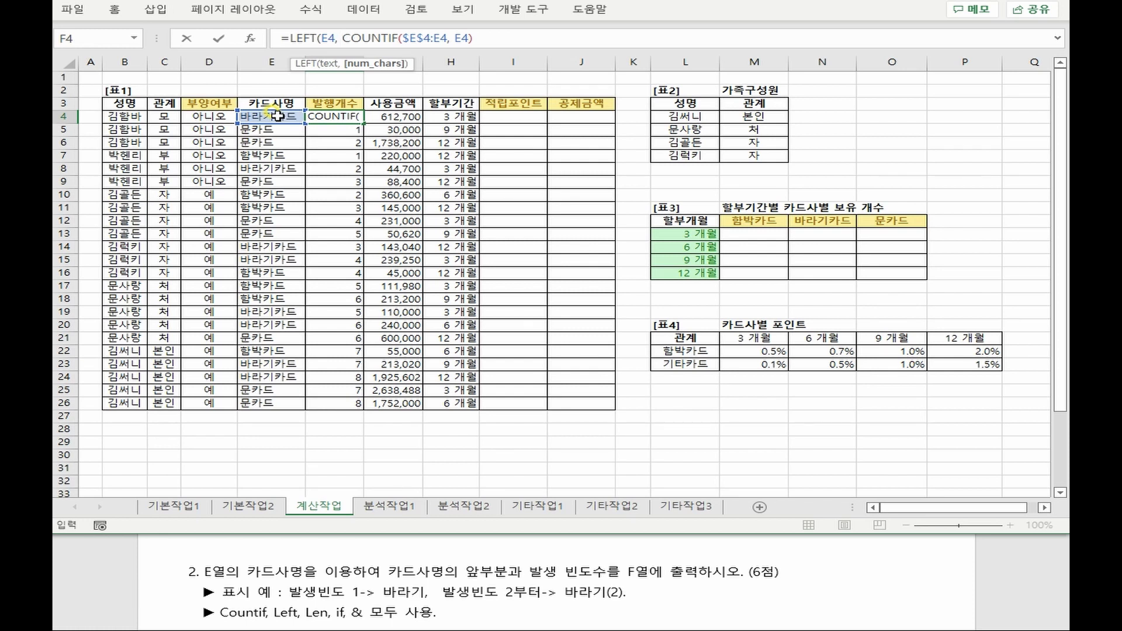
{"action": "type", "text": "LEN(E4)"}
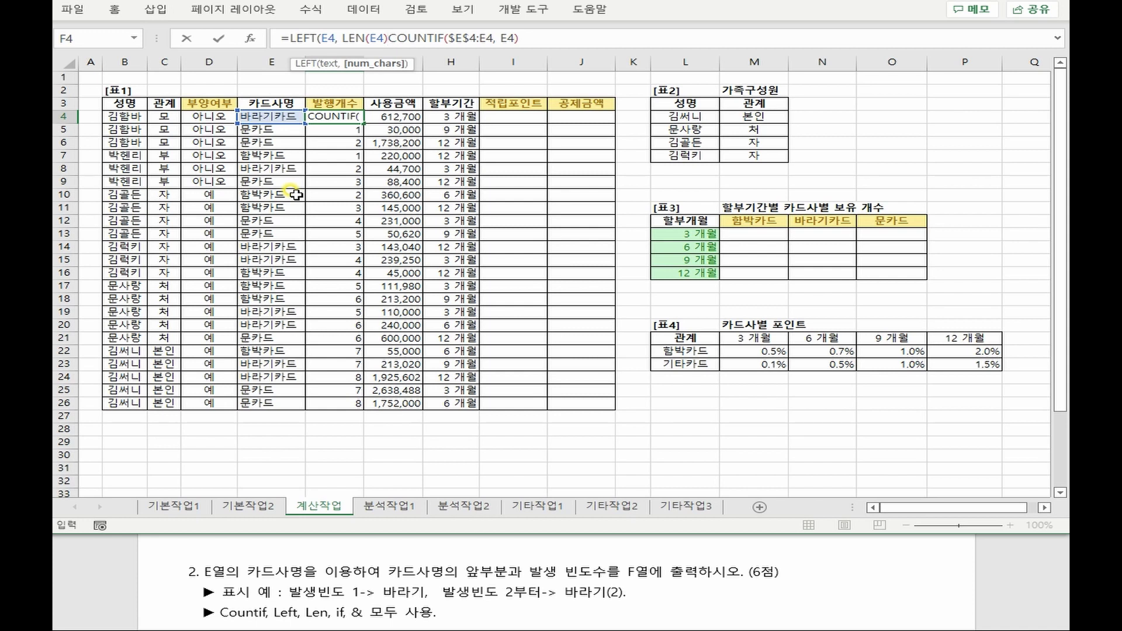
{"action": "type", "text": "-2"}
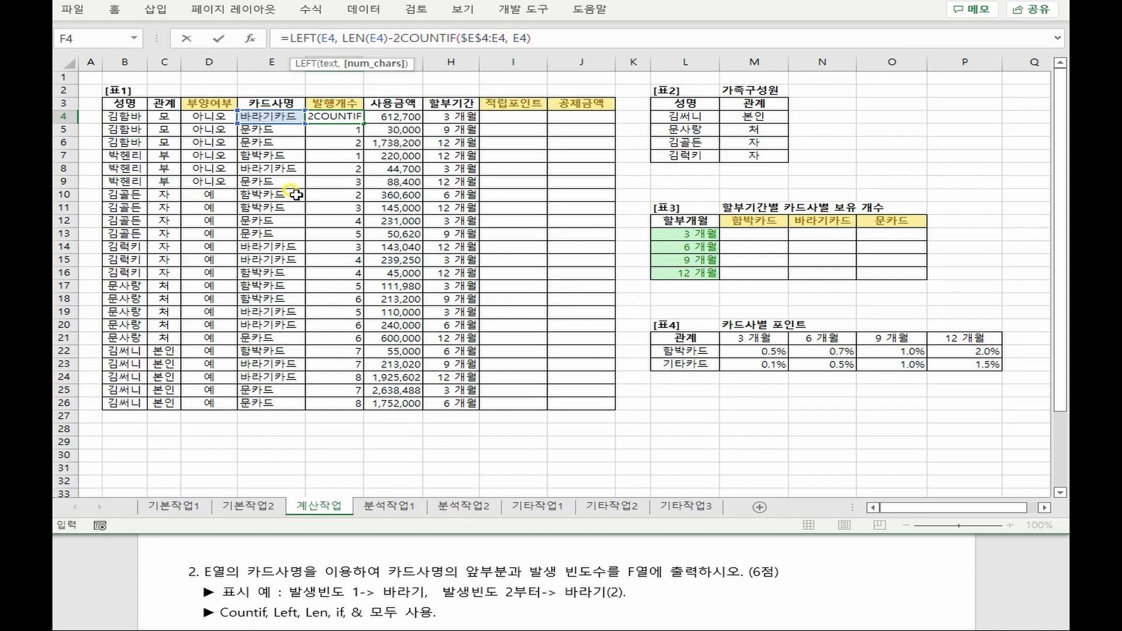
{"action": "type", "text": ")"}
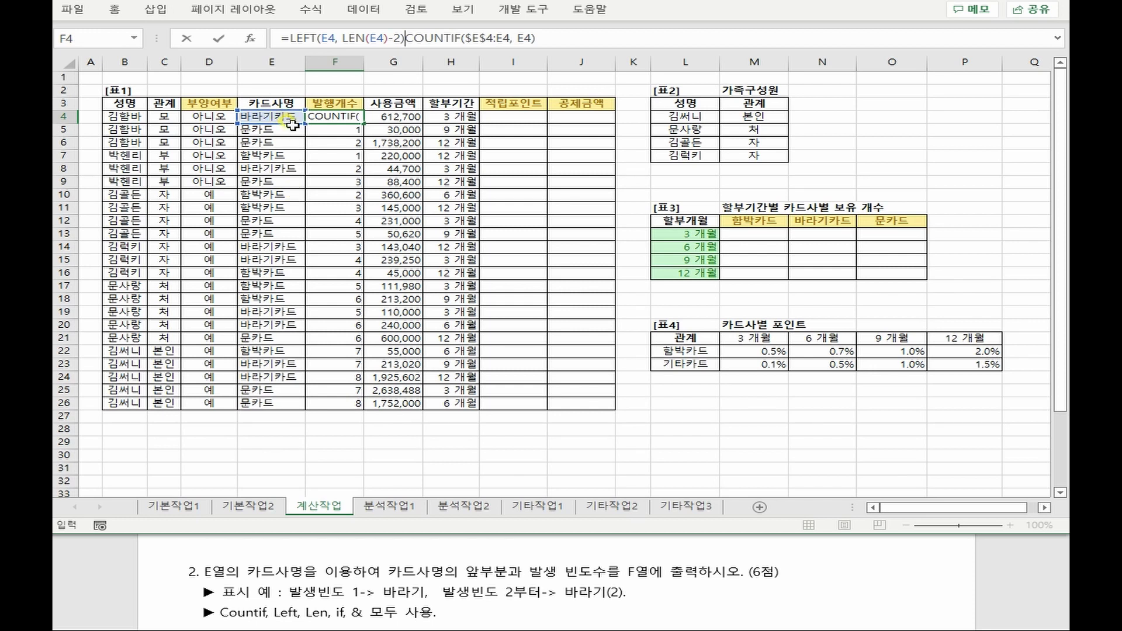
Join the LEFT and COUNTIF parts of F4 with & and fill the formula down the 발행개수 column
{"action": "type", "text": "&"}
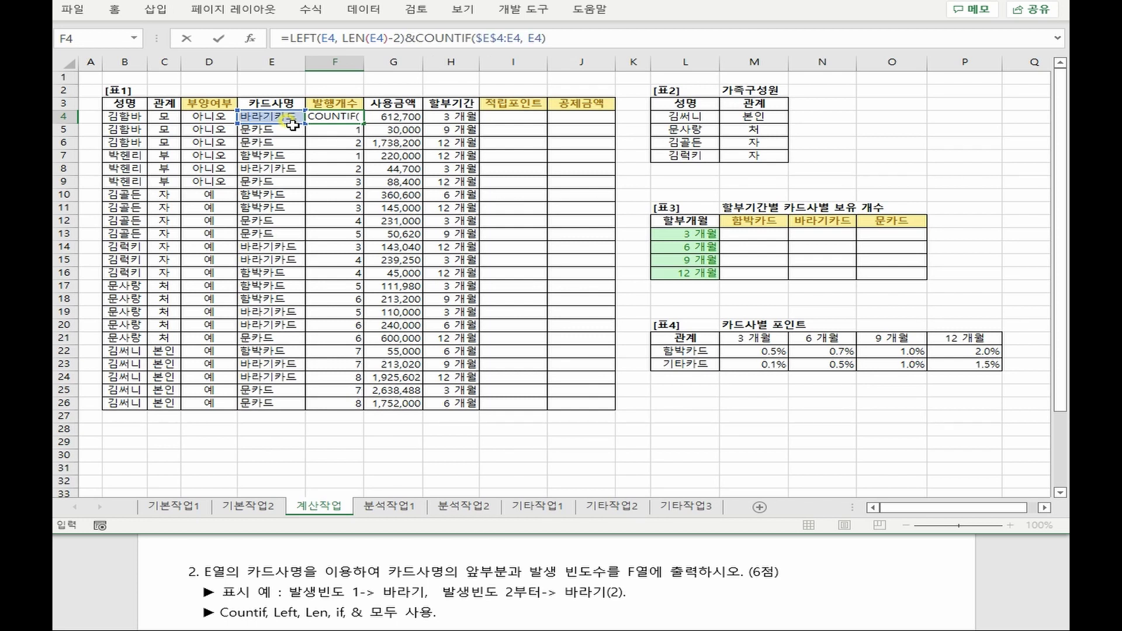
{"action": "key", "text": "Return"}
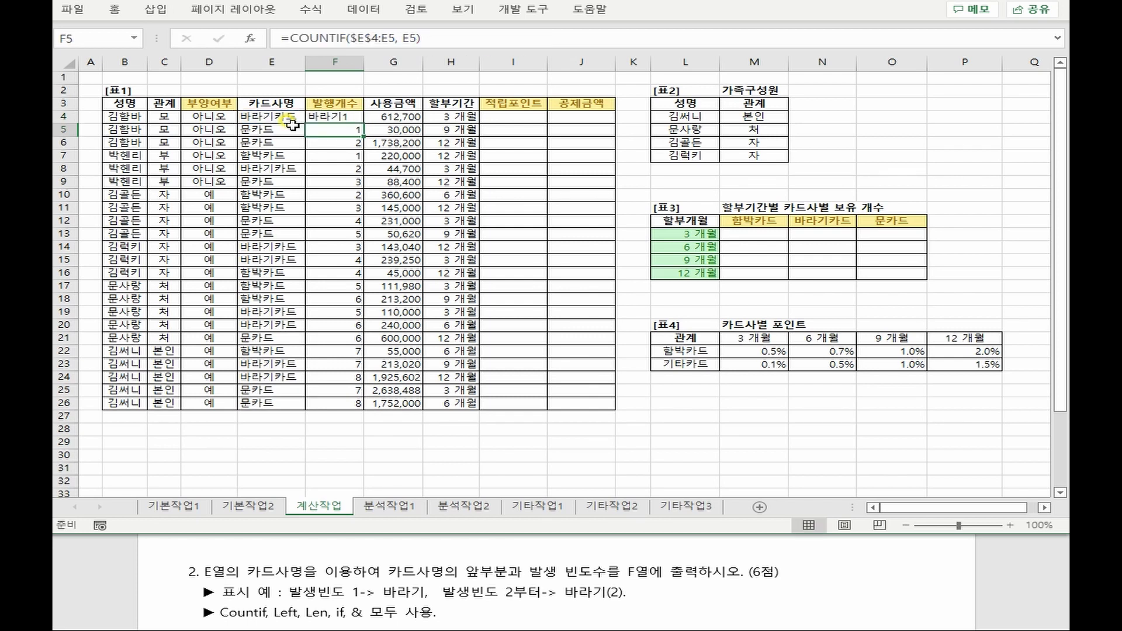
{"action": "left_click", "coordinate": [338, 114]}
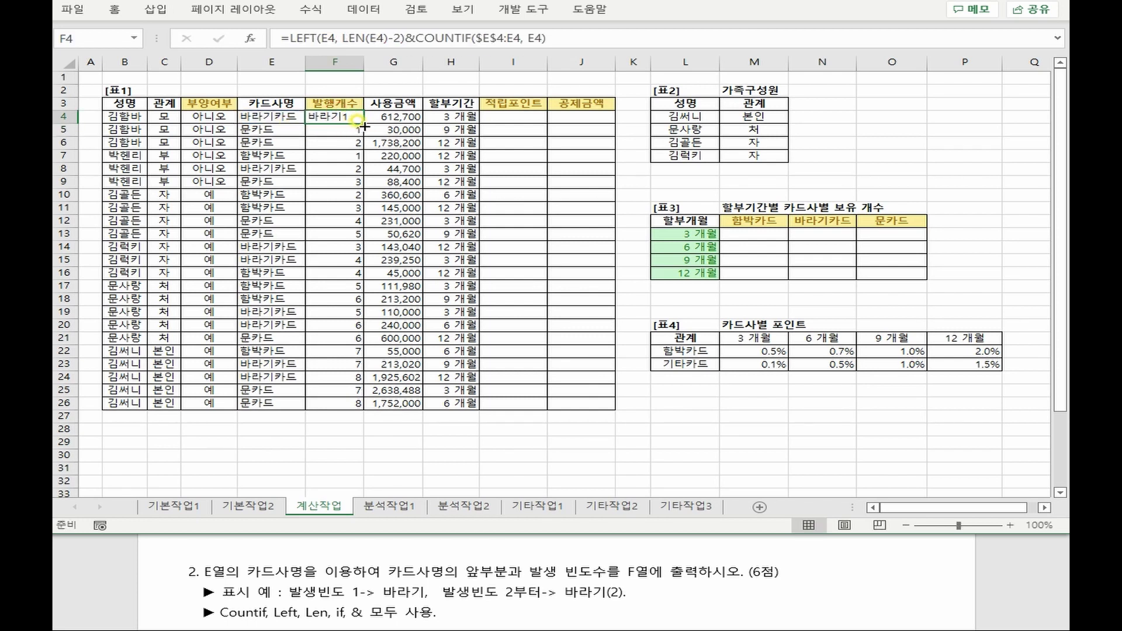
{"action": "double_click", "coordinate": [364, 123]}
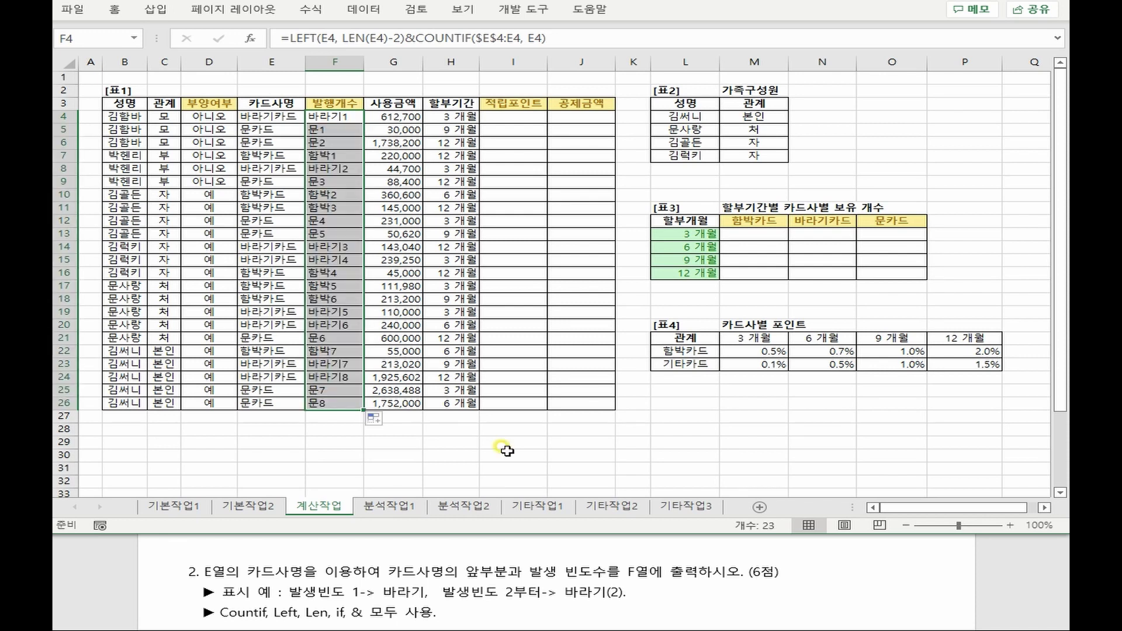
In the 함수식.txt notes in Notepad, start the draft =if(누적개수=1, left( ) , below the joined LEFT and COUNTIF formula
{"action": "key", "text": "alt+Tab"}
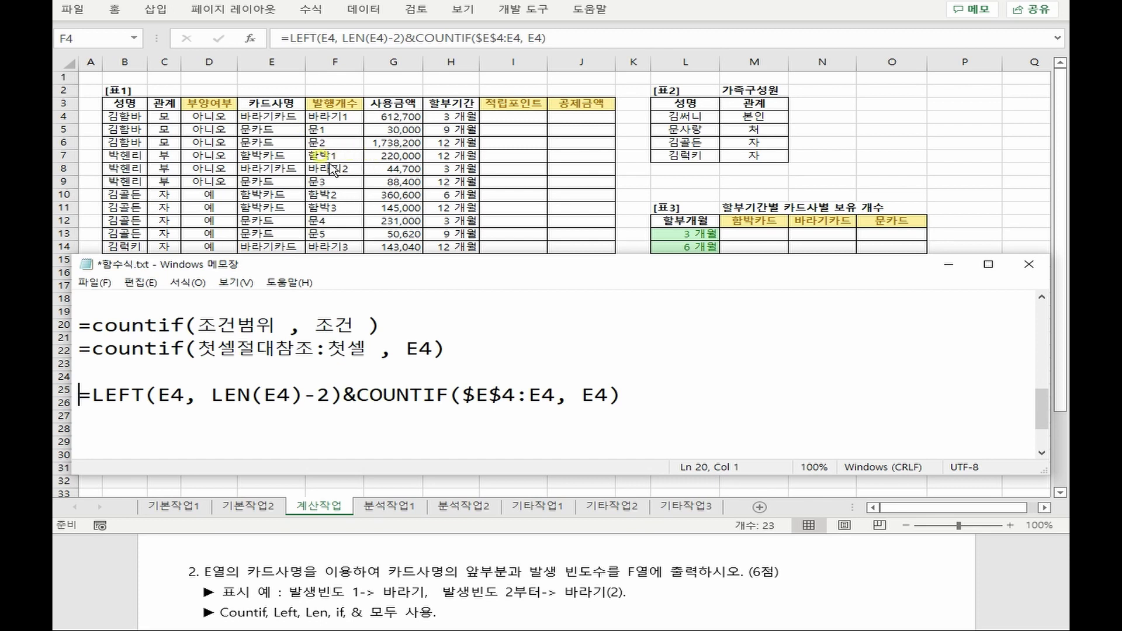
{"action": "key", "text": "alt+Tab"}
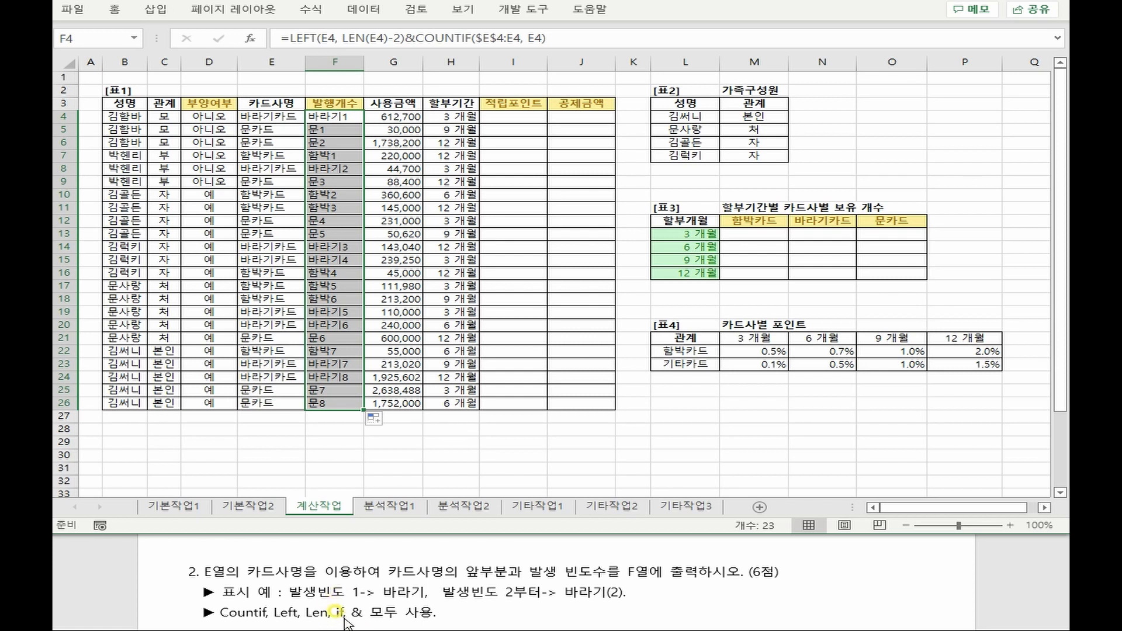
{"action": "key", "text": "alt+Tab"}
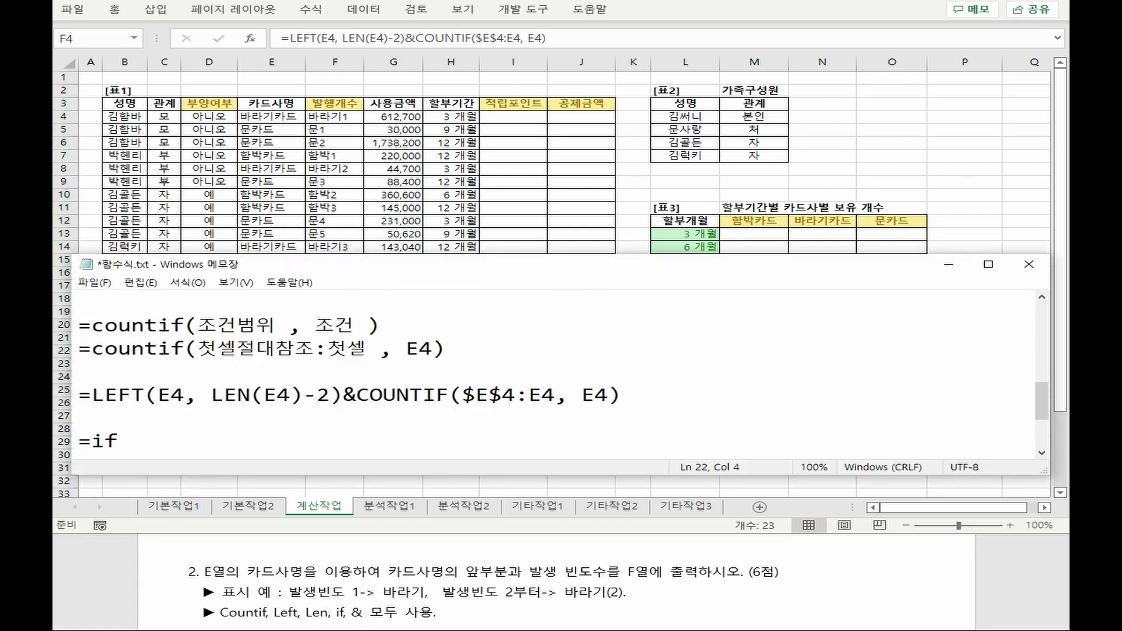
{"action": "type", "text": "(누적개수=1"}
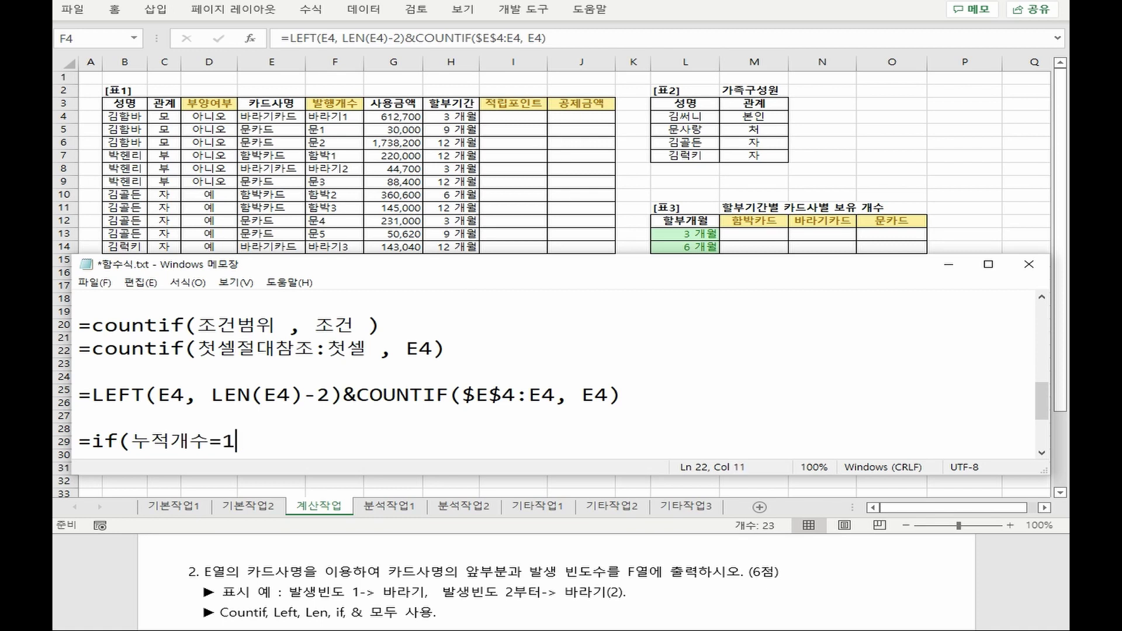
{"action": "type", "text": ", left( ) ,"}
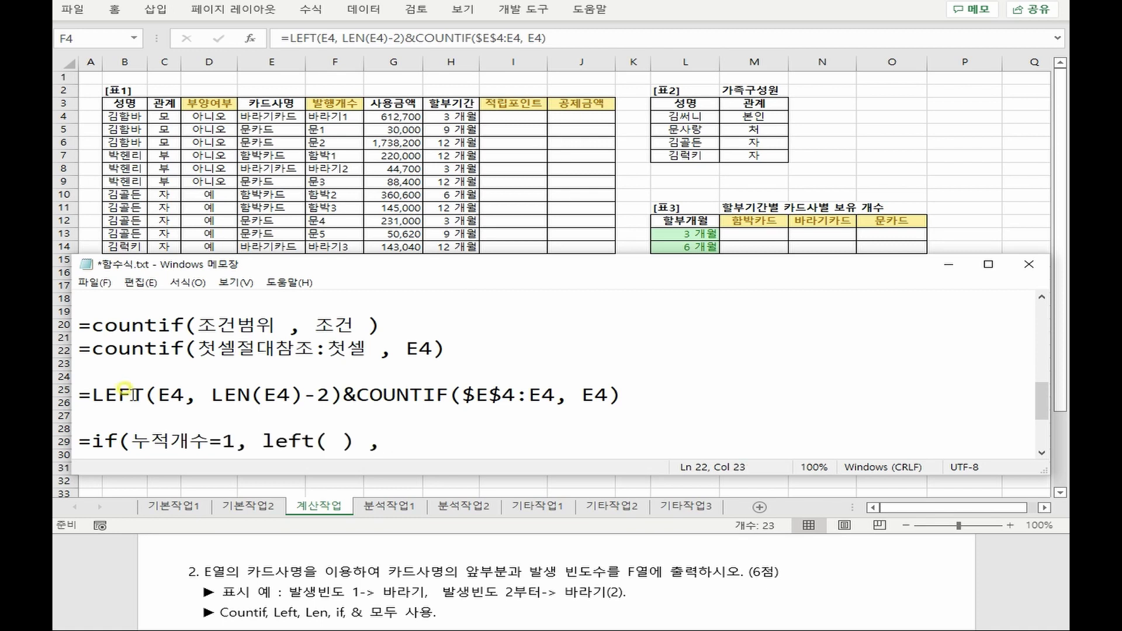
Copy LEFT(E4, LEN(E4)-2)&COUNTIF($E$4:E4, E4) into the IF draft as its false result and close the parenthesis
{"action": "left_click_drag", "start_coordinate": [91, 395], "coordinate": [659, 381]}
{"action": "key", "text": "ctrl+c"}
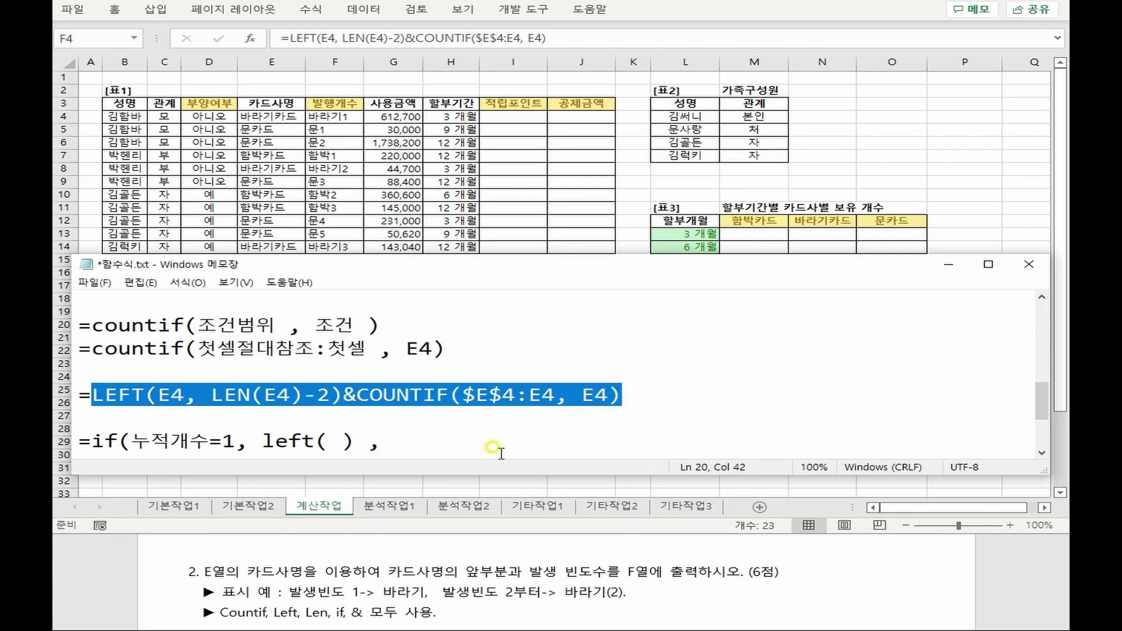
{"action": "left_click", "coordinate": [457, 447]}
{"action": "key", "text": "ctrl+v"}
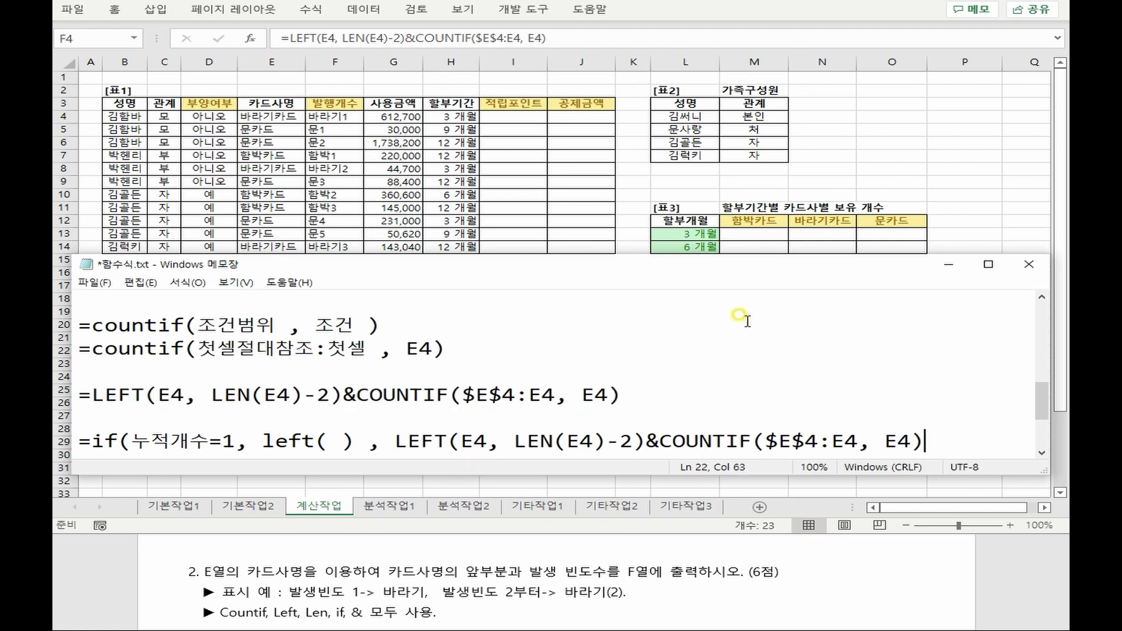
{"action": "type", "text": ")"}
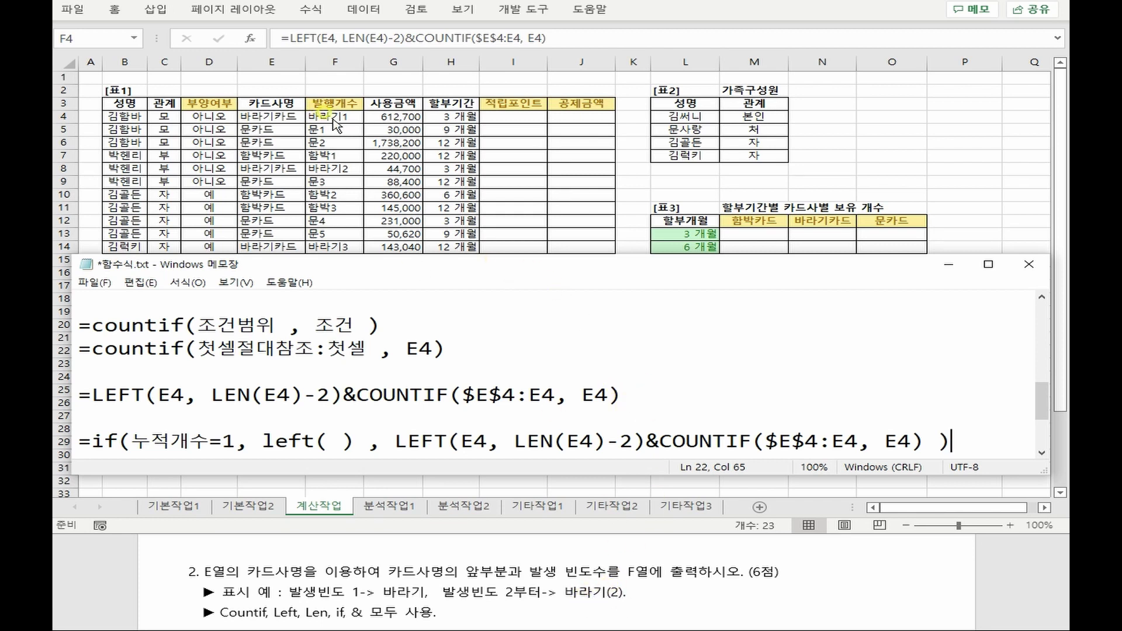
In the IF draft's false result, insert "("& before COUNTIF and &")" after it to wrap the count in parentheses
{"action": "left_click", "coordinate": [660, 441]}
{"action": "scroll", "coordinate": [746, 396], "scroll_direction": "down", "scroll_amount": 2}
{"action": "scroll", "coordinate": [754, 397], "scroll_direction": "up", "scroll_amount": 1}
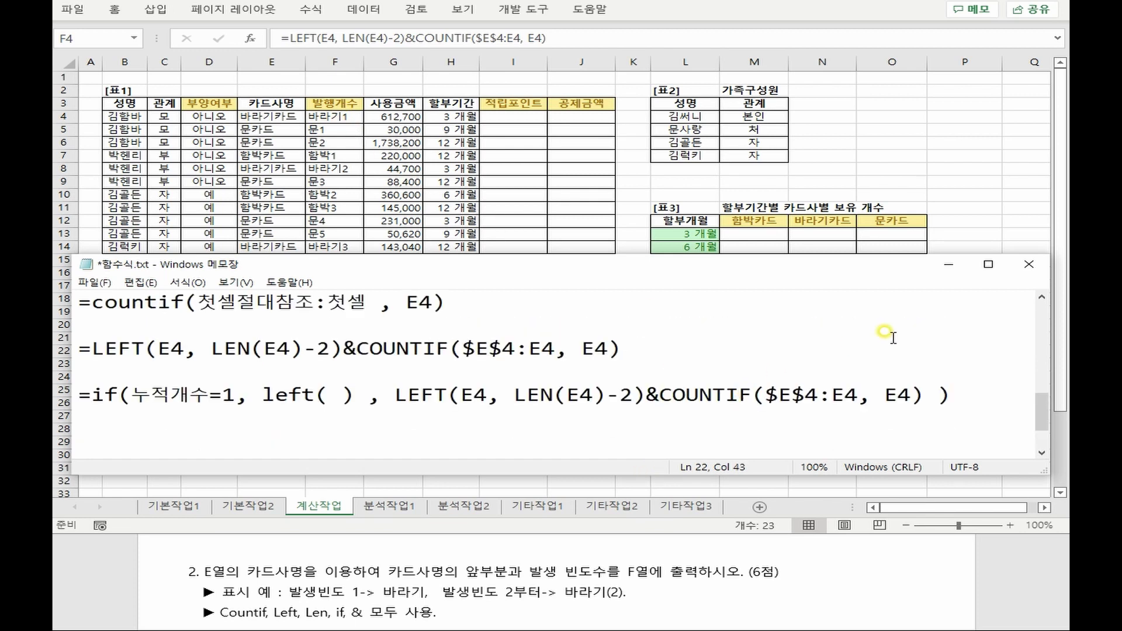
{"action": "type", "text": "\"(\""}
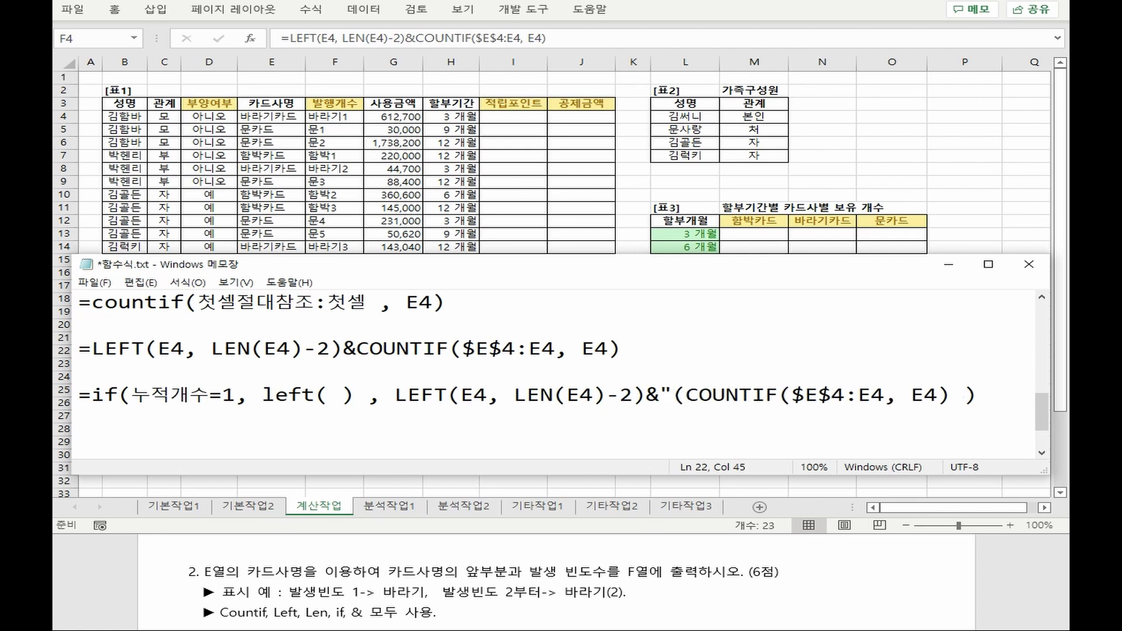
{"action": "type", "text": "&"}
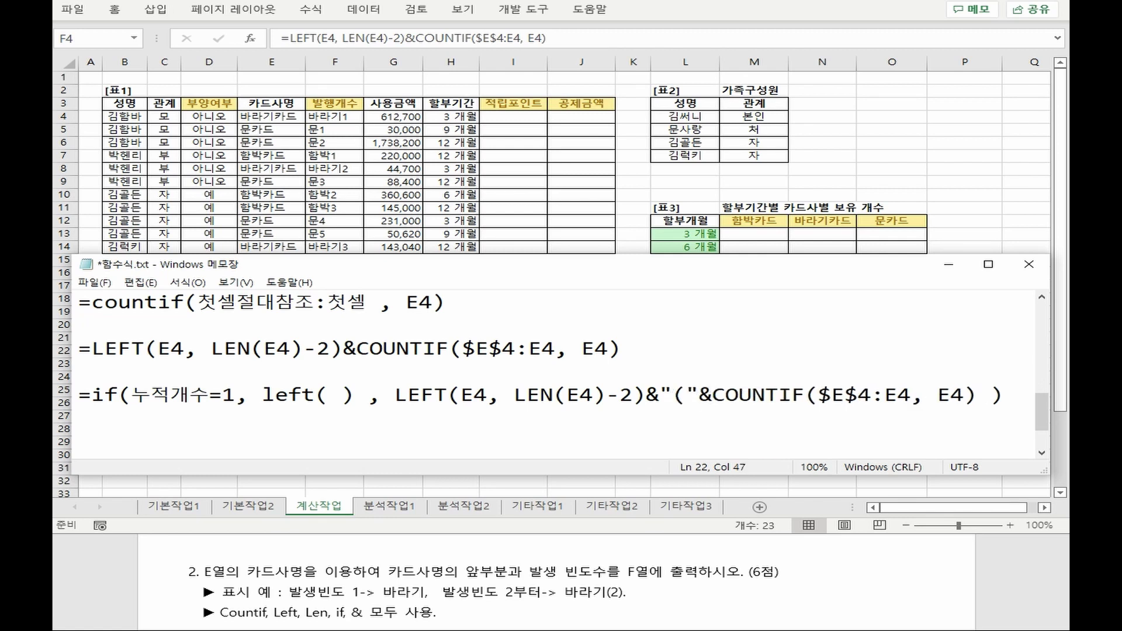
{"action": "left_click", "coordinate": [982, 394]}
{"action": "type", "text": "&\")\""}
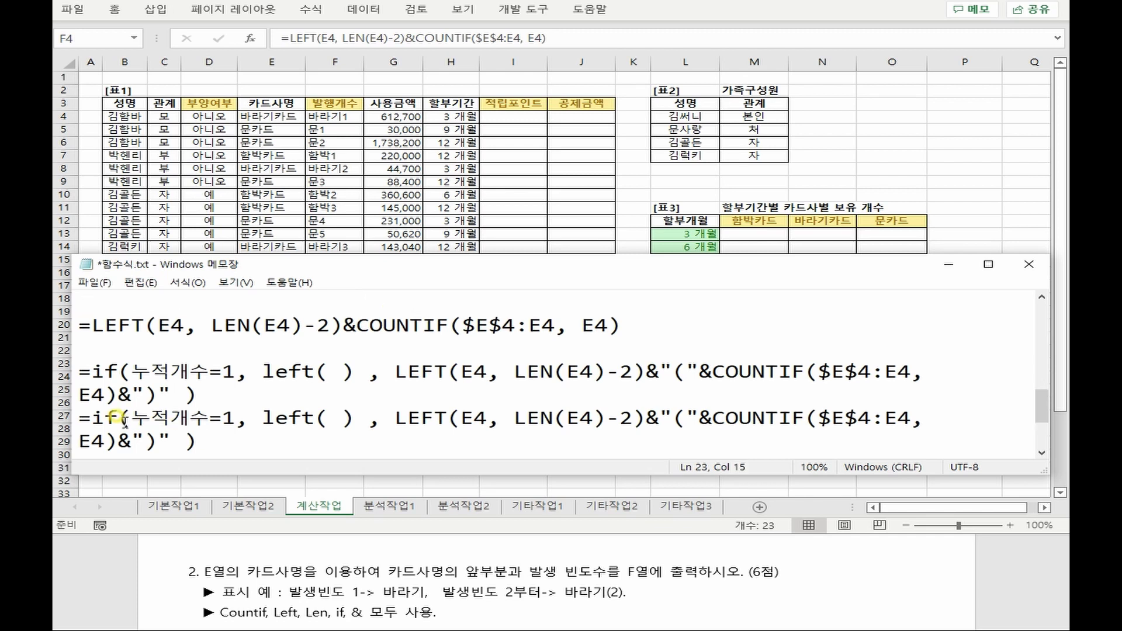
In a copy of the IF draft on the next line, replace 누적개수 with COUNTIF($E$4:E4, E4)
{"action": "left_click_drag", "start_coordinate": [119, 419], "coordinate": [188, 419]}
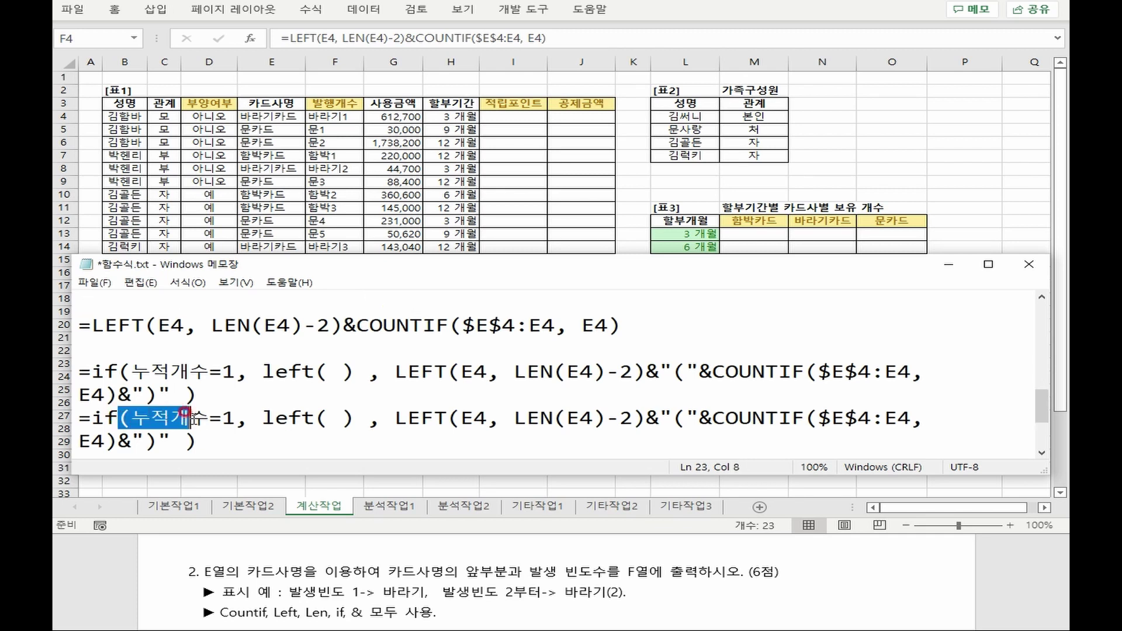
{"action": "left_click", "coordinate": [359, 323]}
{"action": "left_click_drag", "start_coordinate": [358, 325], "coordinate": [632, 320]}
{"action": "key", "text": "ctrl+c"}
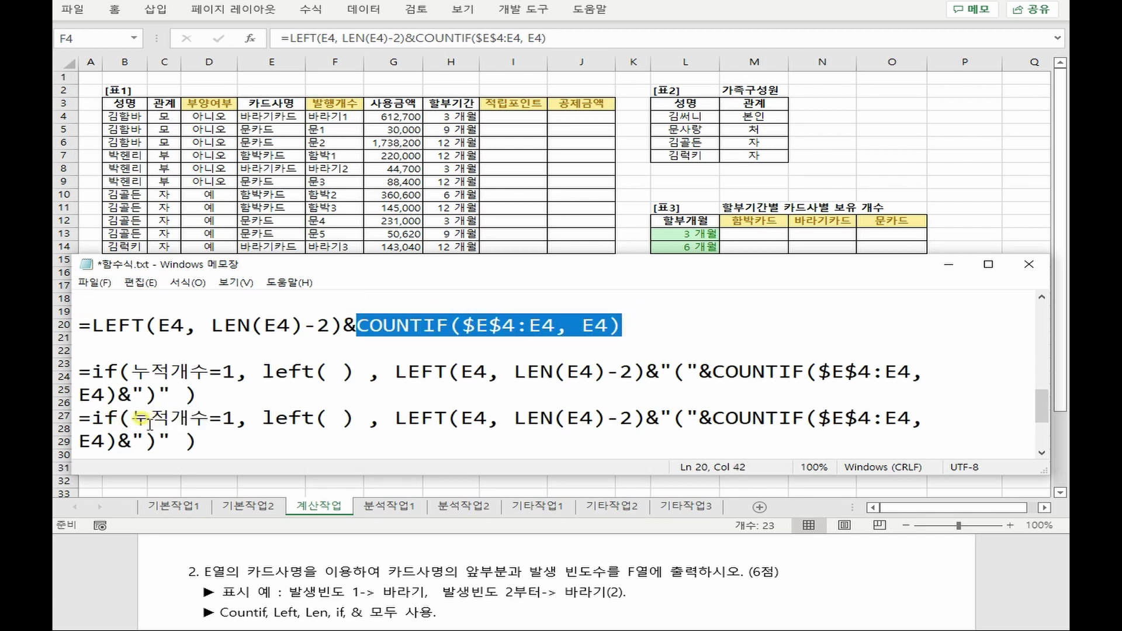
{"action": "left_click_drag", "start_coordinate": [130, 418], "coordinate": [215, 418]}
{"action": "key", "text": "ctrl+v"}
Replace the left( ) placeholder in the copied IF formula with LEFT(E4, LEN(E4)-2)
{"action": "left_click_drag", "start_coordinate": [422, 418], "coordinate": [539, 416]}
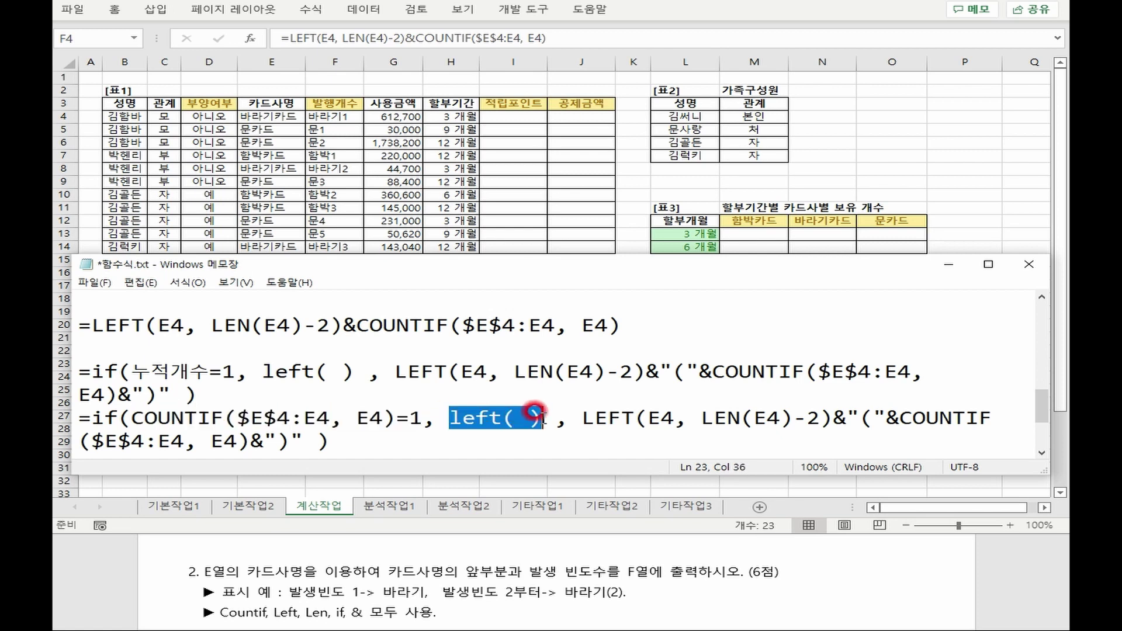
{"action": "left_click_drag", "start_coordinate": [396, 371], "coordinate": [635, 373]}
{"action": "left_click_drag", "start_coordinate": [636, 373], "coordinate": [645, 372]}
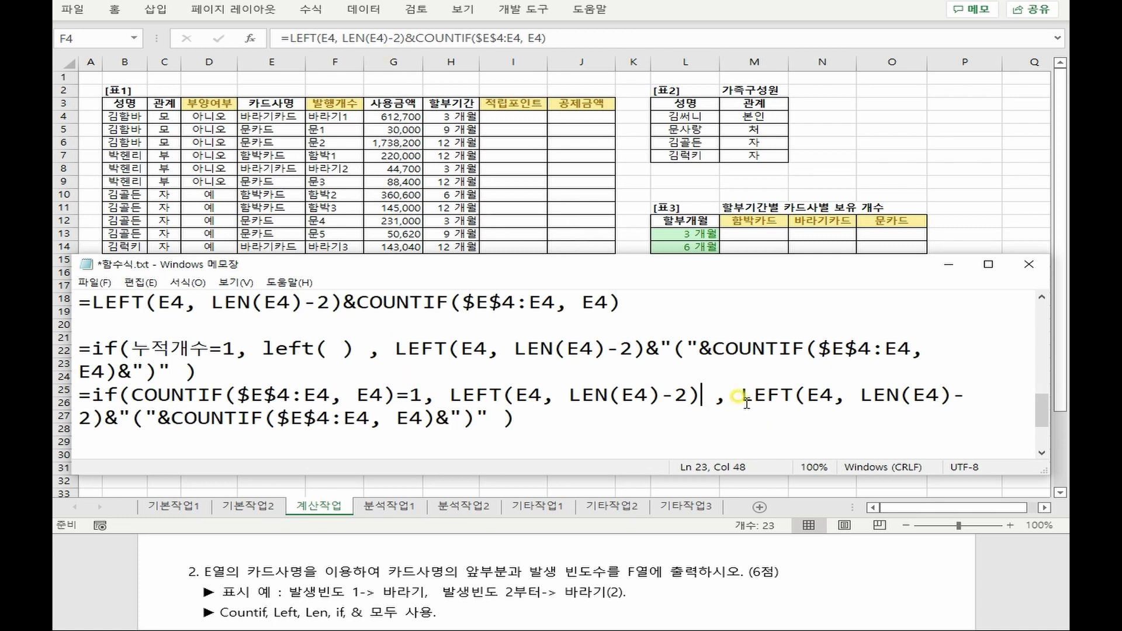
Copy the finished IF formula from the notes into F4 in Excel and fill it down the 발행개수 column
{"action": "left_click_drag", "start_coordinate": [741, 395], "coordinate": [949, 400]}
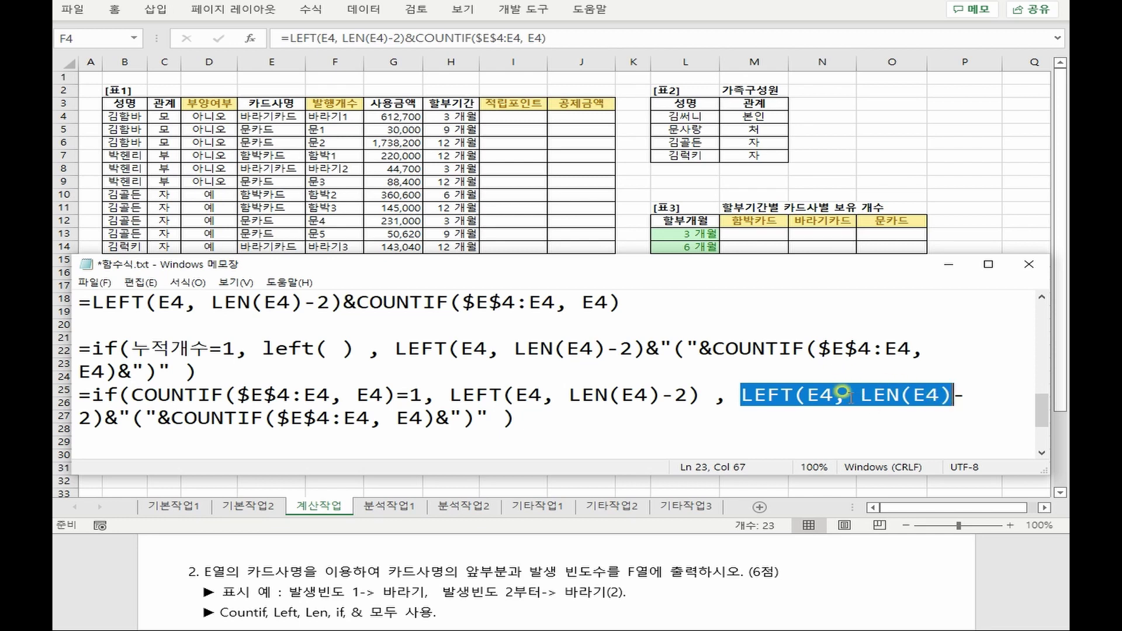
{"action": "left_click_drag", "start_coordinate": [185, 419], "coordinate": [130, 420]}
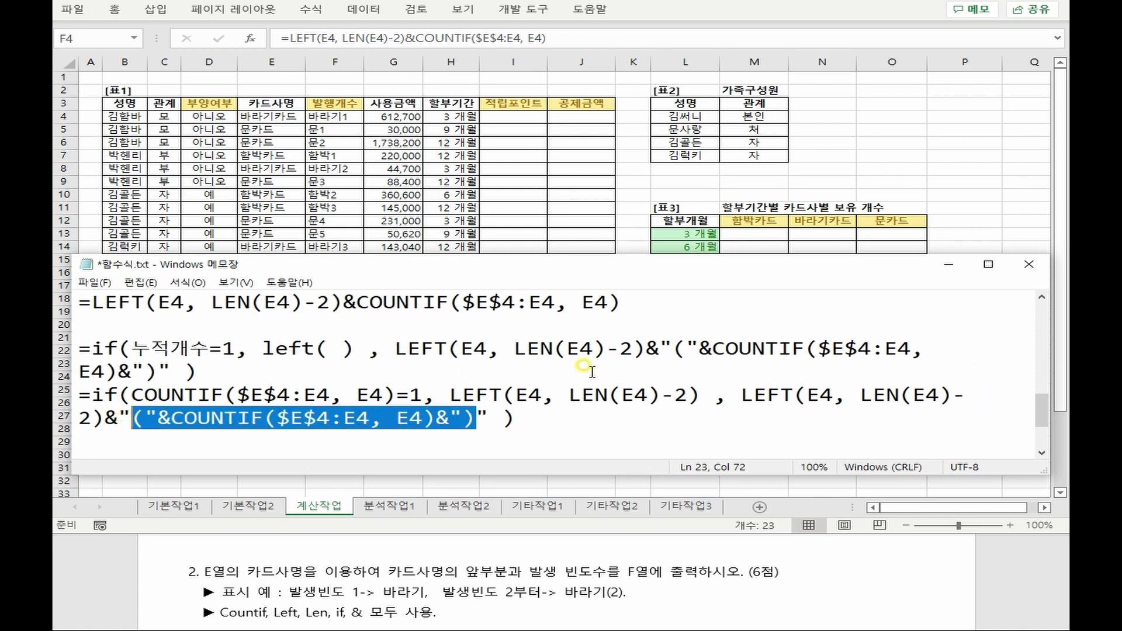
{"action": "left_click", "coordinate": [536, 418]}
{"action": "left_click", "coordinate": [349, 120]}
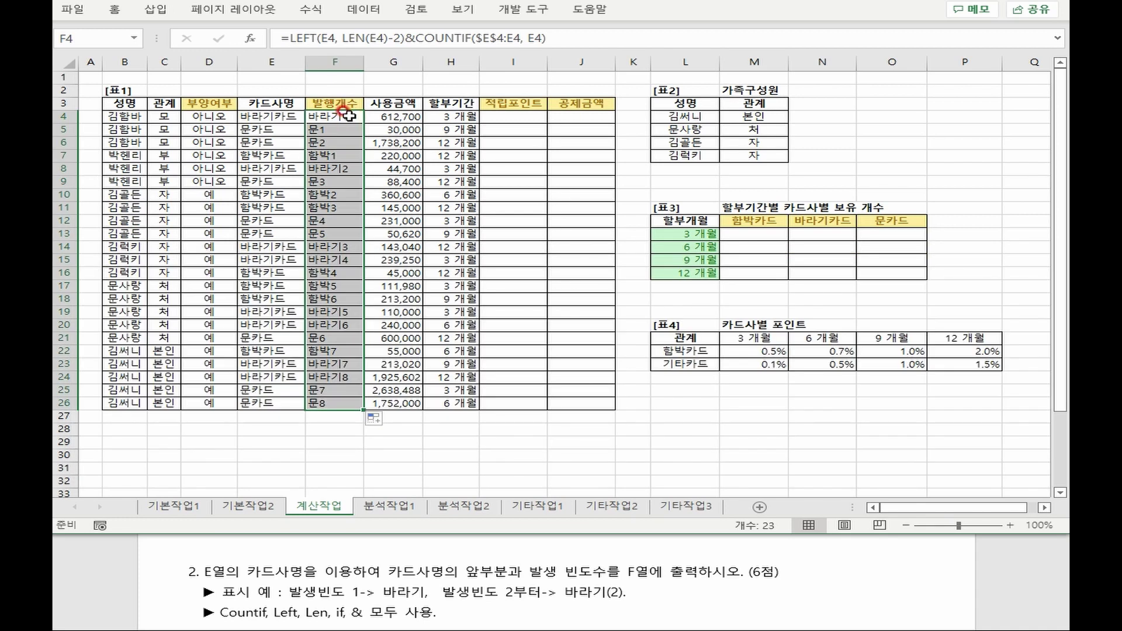
{"action": "key", "text": "ctrl+v"}
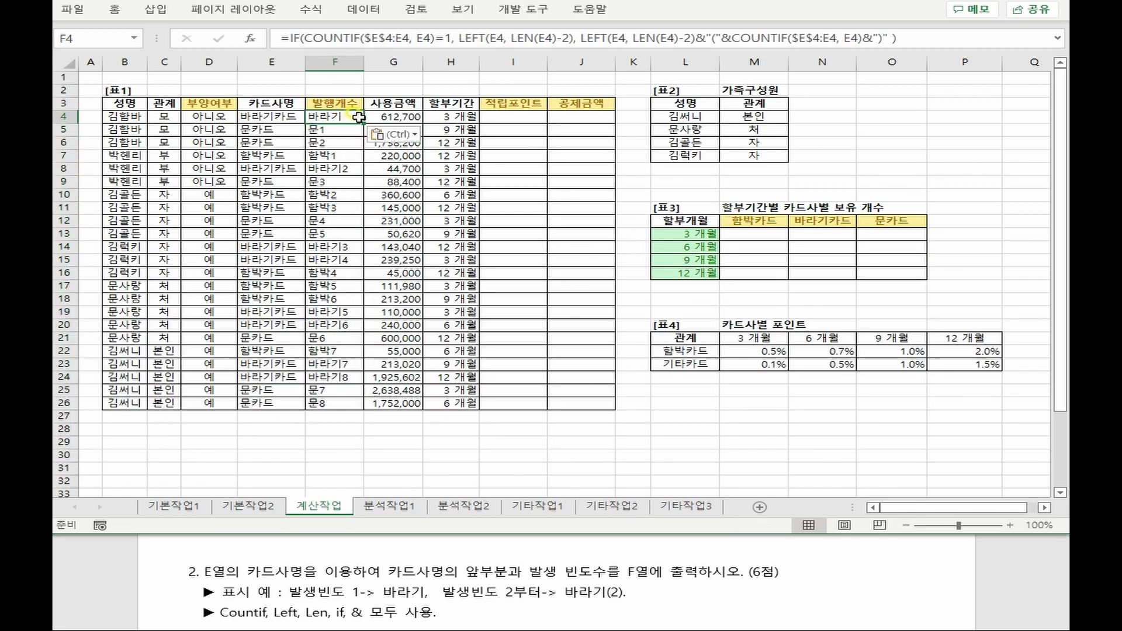
{"action": "double_click", "coordinate": [362, 124]}
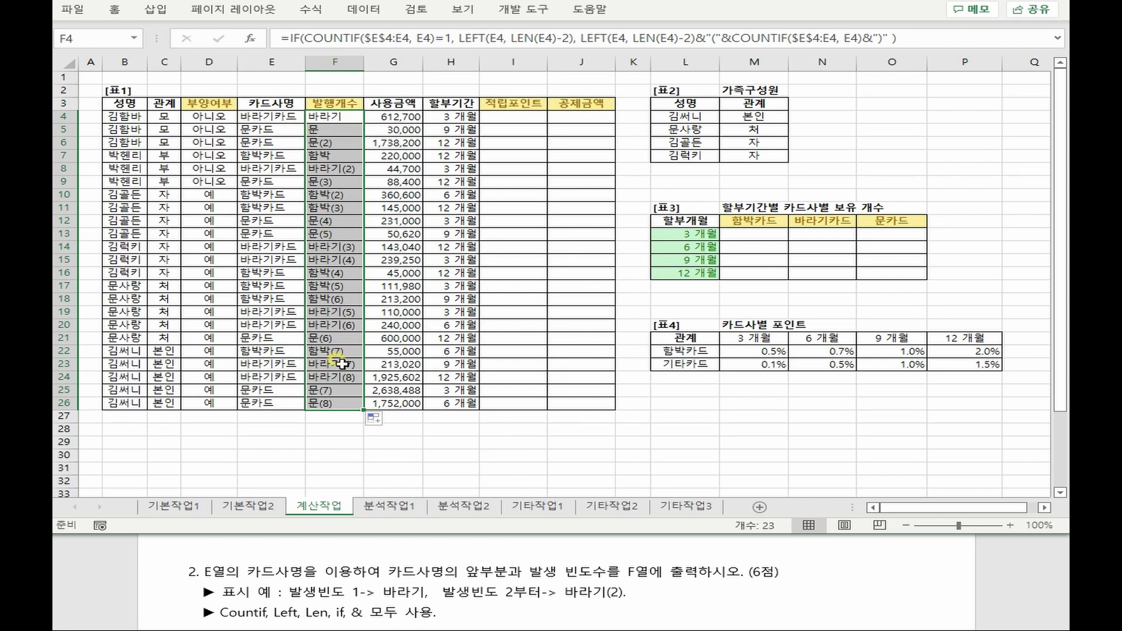
Return to the Notepad notes and examine the condition, true result and false result of the finished IF formula
{"action": "key", "text": "alt+Tab"}
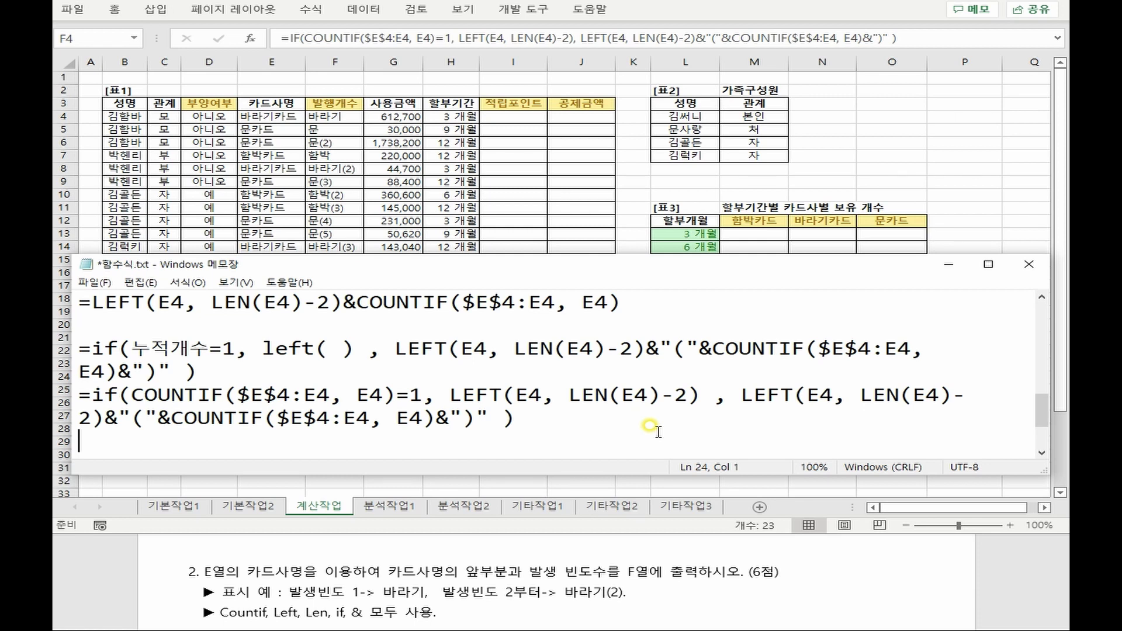
{"action": "left_click_drag", "start_coordinate": [423, 397], "coordinate": [132, 397]}
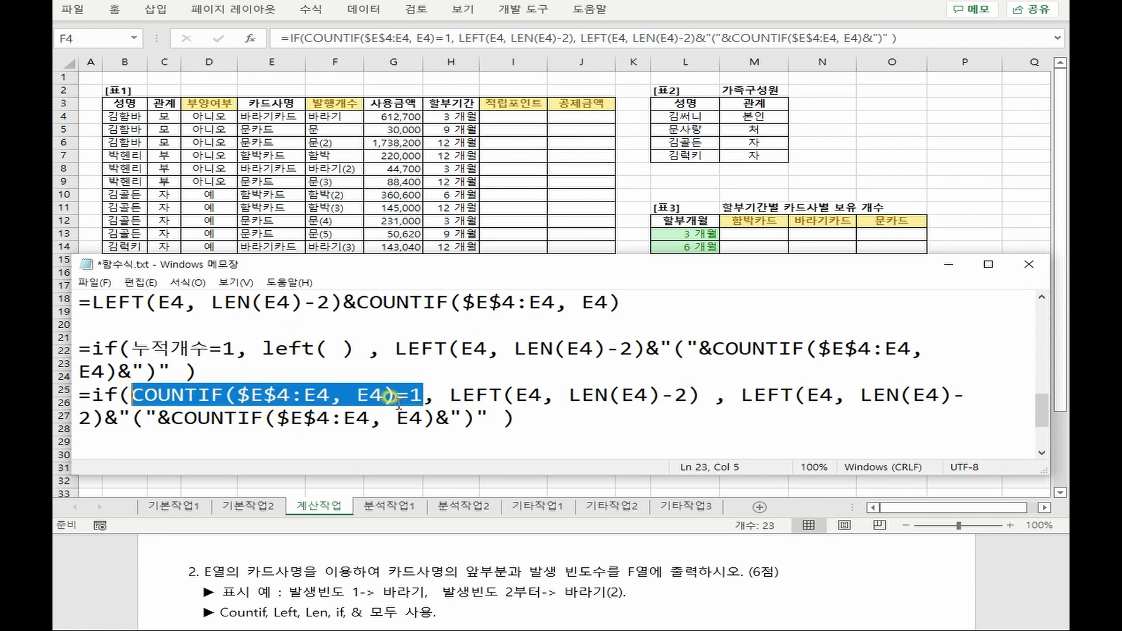
{"action": "left_click_drag", "start_coordinate": [436, 397], "coordinate": [704, 396]}
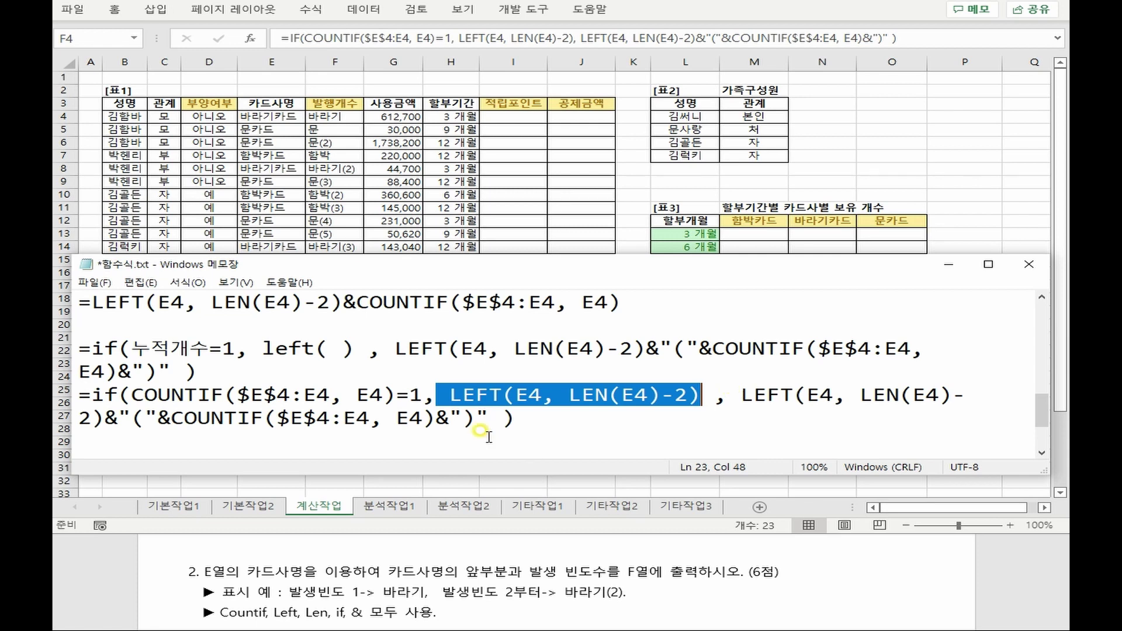
{"action": "left_click_drag", "start_coordinate": [476, 419], "coordinate": [107, 408]}
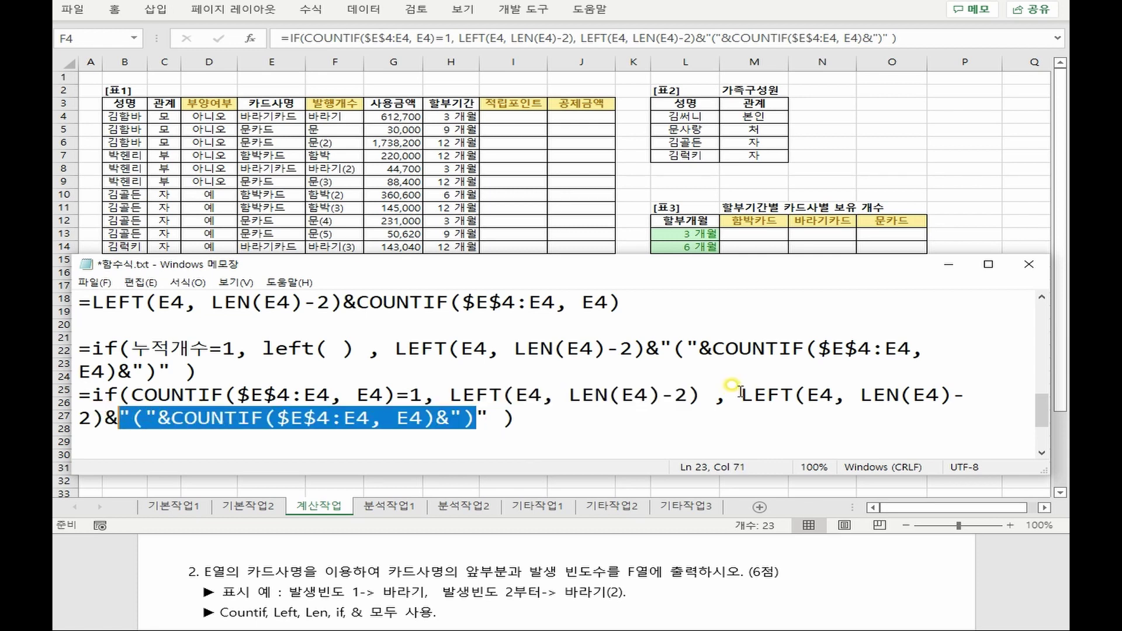
{"action": "left_click_drag", "start_coordinate": [741, 395], "coordinate": [967, 402]}
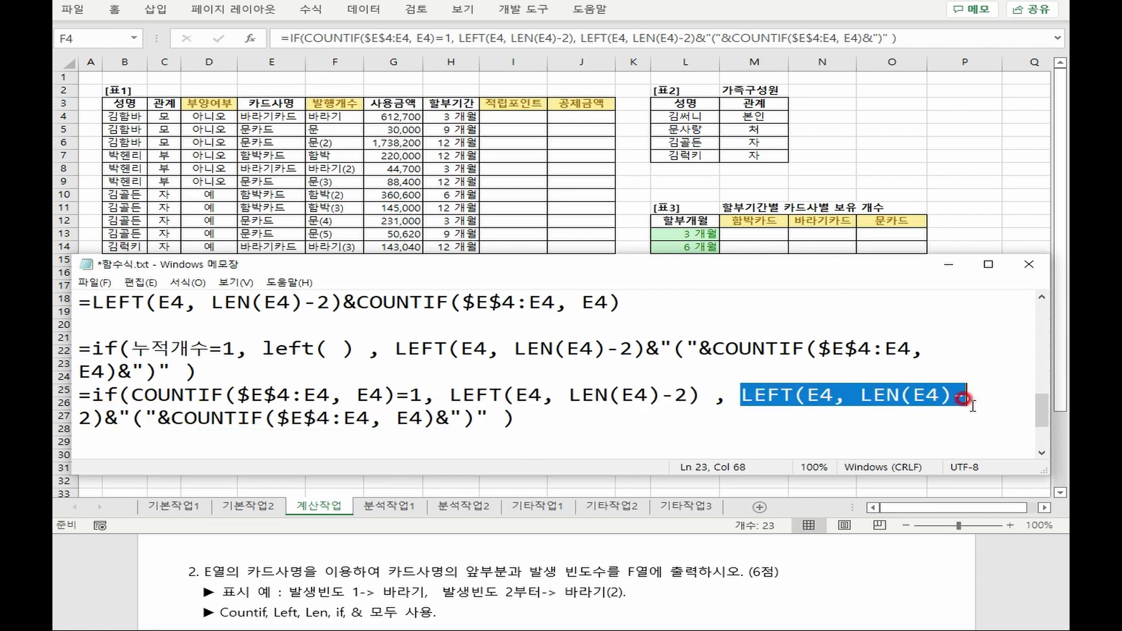
{"action": "left_click", "coordinate": [548, 433]}
{"action": "left_click", "coordinate": [562, 444]}
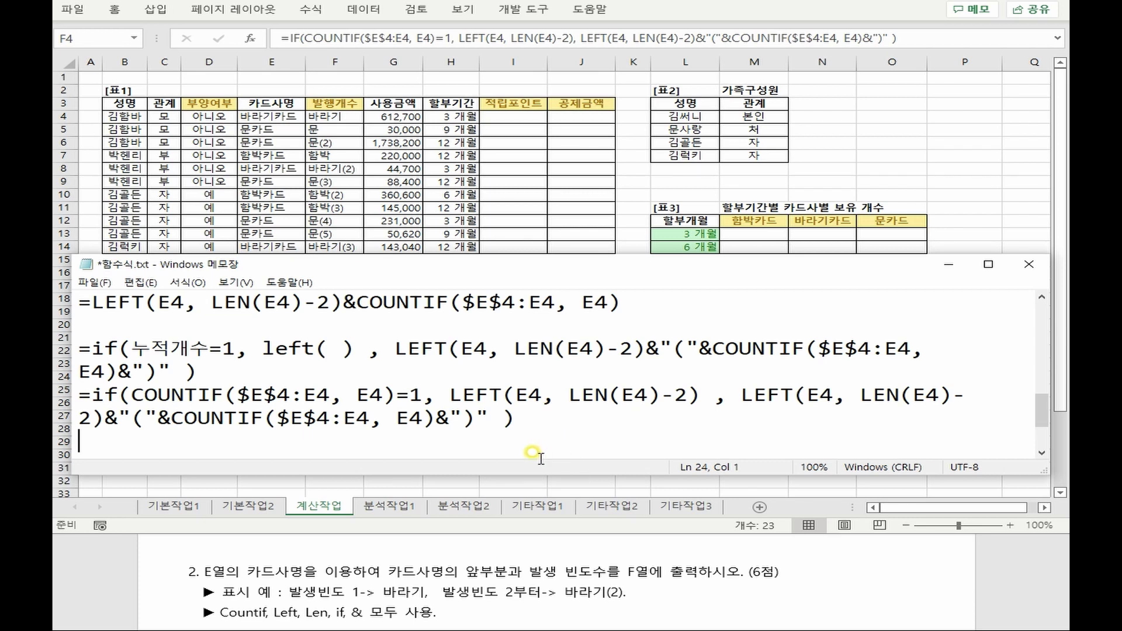
Enlarge the Notepad window and review the formula's build-up from COUNTIF through the LEFT join to the IF with added parentheses
{"action": "left_click_drag", "start_coordinate": [506, 257], "coordinate": [498, 172]}
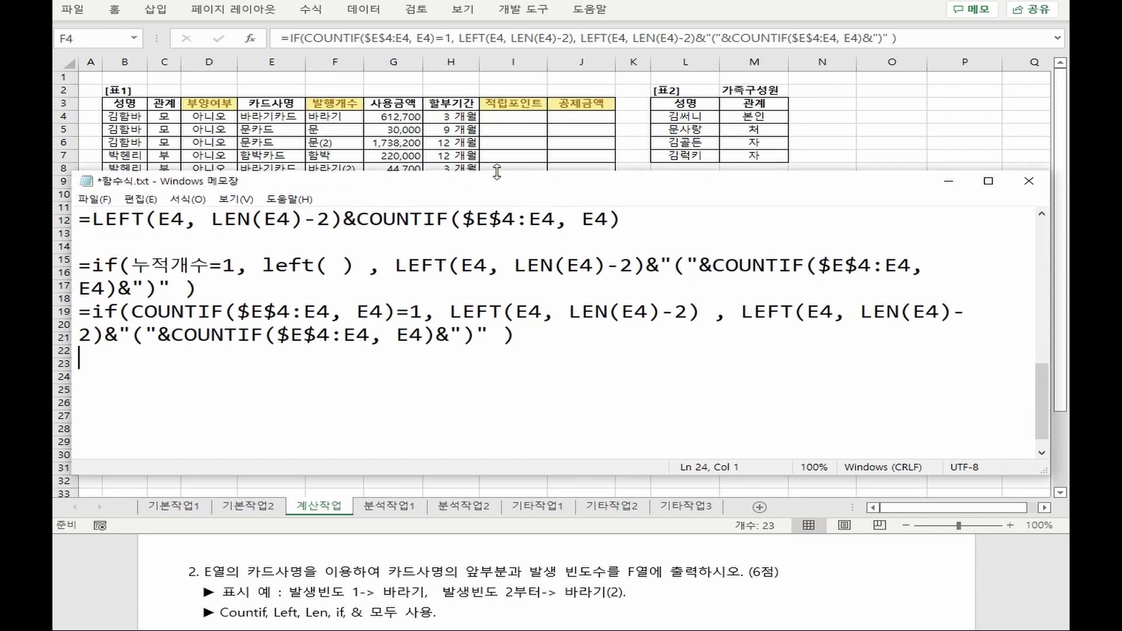
{"action": "left_click_drag", "start_coordinate": [145, 219], "coordinate": [236, 221]}
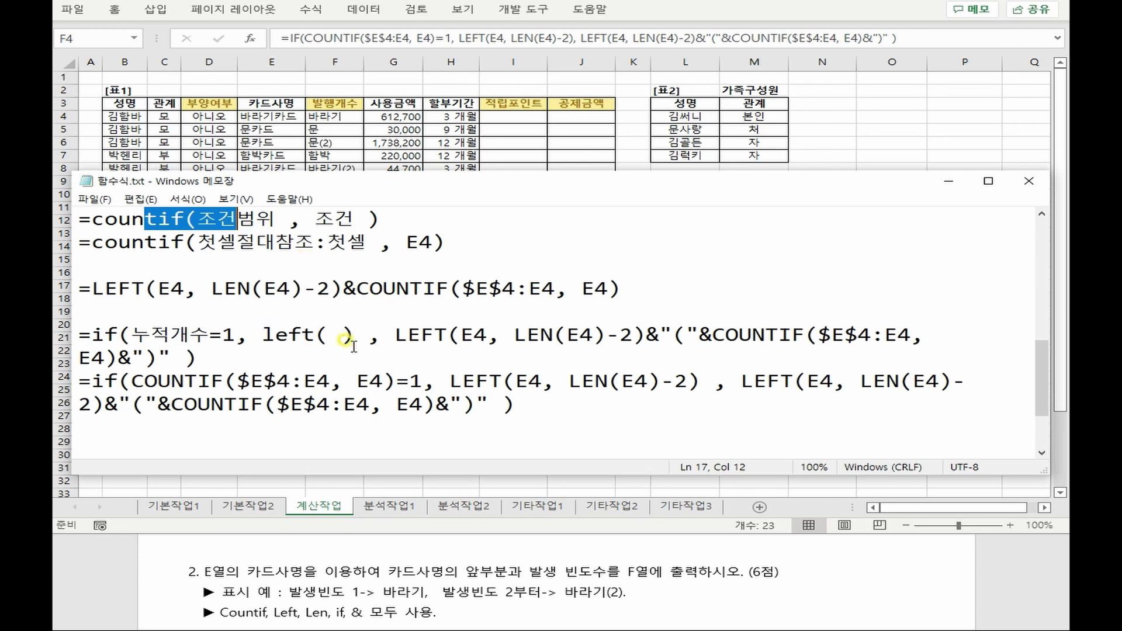
{"action": "left_click_drag", "start_coordinate": [344, 288], "coordinate": [370, 288]}
{"action": "left_click", "coordinate": [118, 288]}
{"action": "left_click_drag", "start_coordinate": [687, 336], "coordinate": [504, 322]}
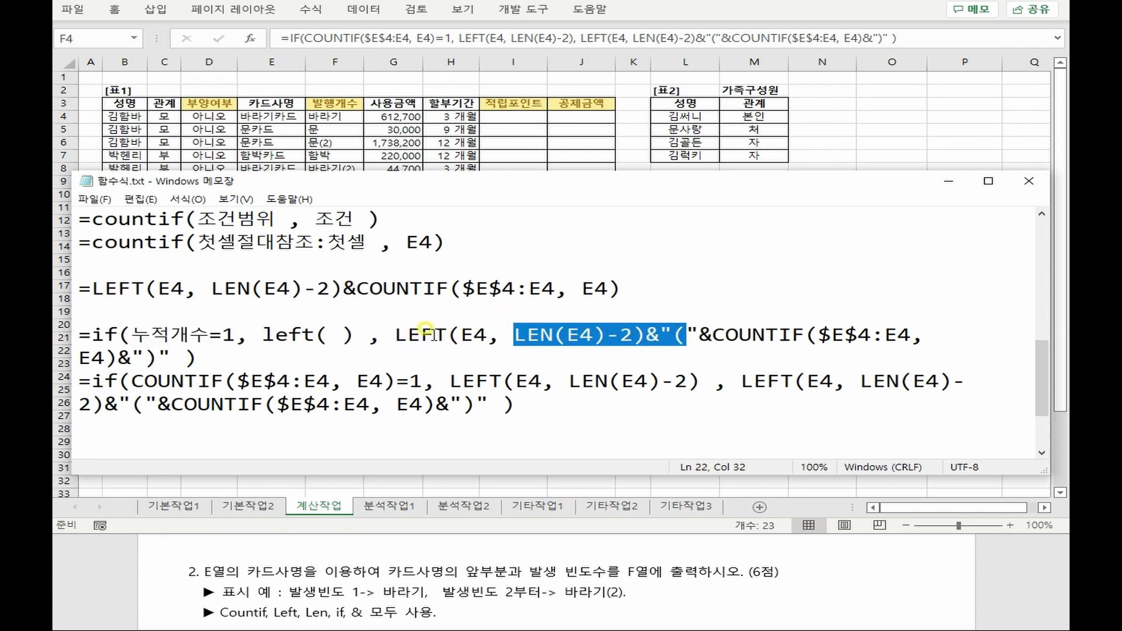
{"action": "left_click_drag", "start_coordinate": [407, 334], "coordinate": [166, 354]}
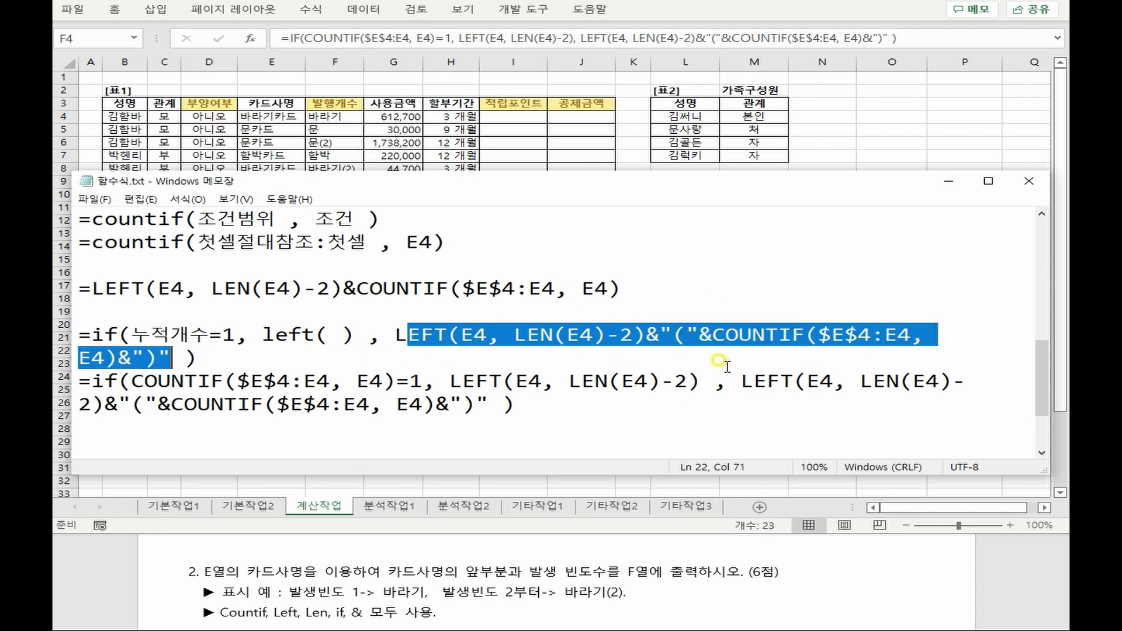
{"action": "left_click_drag", "start_coordinate": [526, 409], "coordinate": [65, 384]}
{"action": "left_click", "coordinate": [613, 427]}
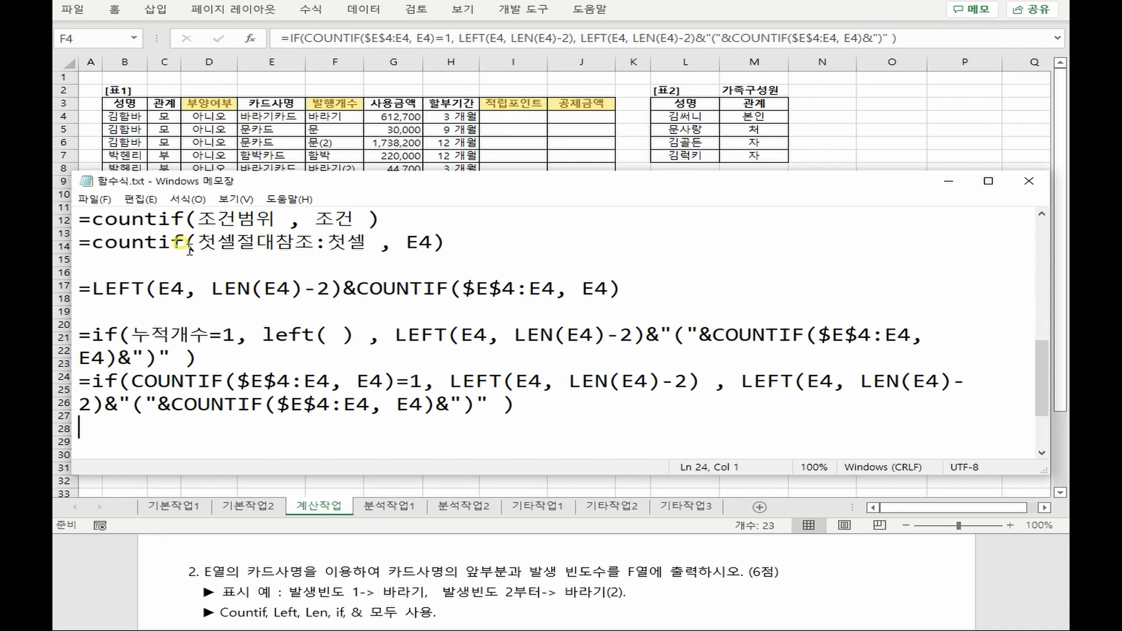
{"action": "left_click_drag", "start_coordinate": [92, 219], "coordinate": [467, 234]}
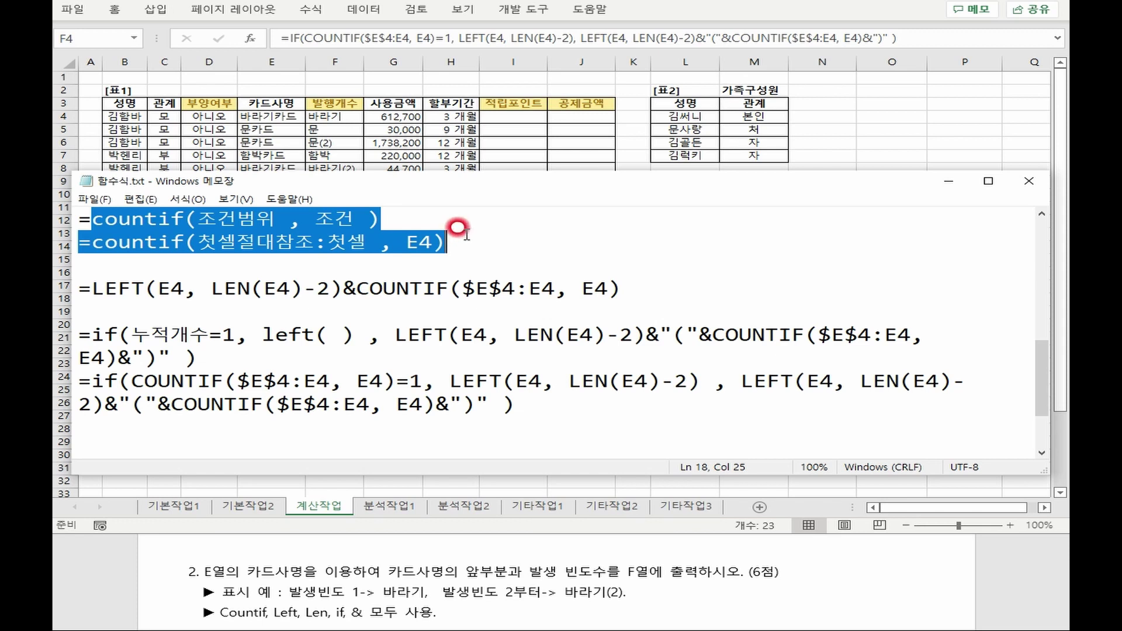
{"action": "left_click_drag", "start_coordinate": [91, 288], "coordinate": [619, 288]}
{"action": "left_click_drag", "start_coordinate": [343, 286], "coordinate": [354, 282]}
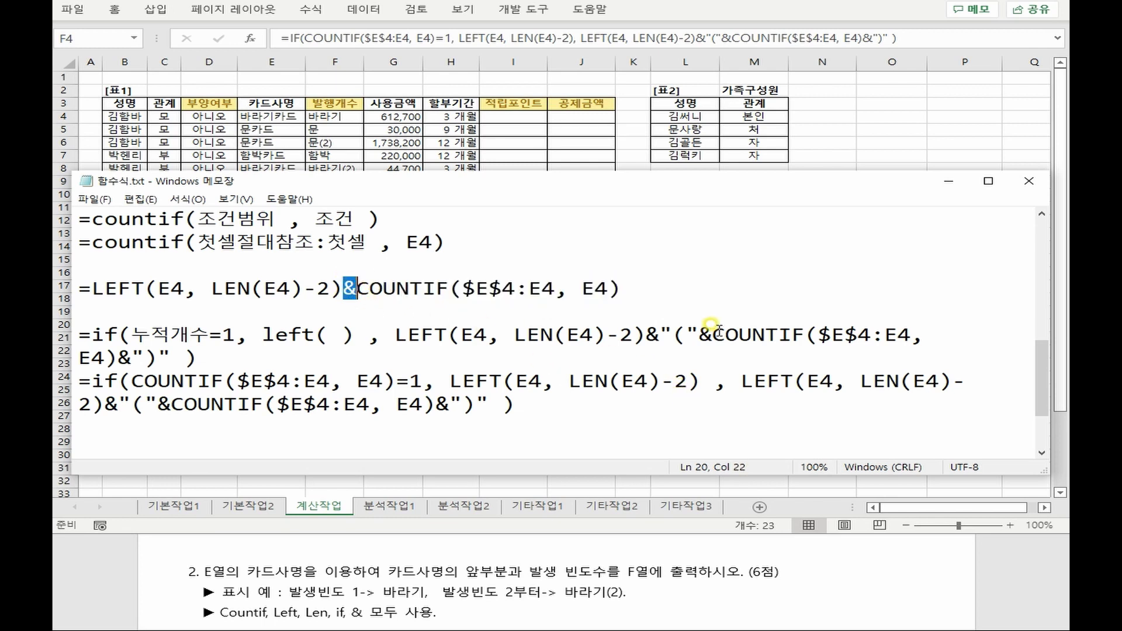
{"action": "left_click", "coordinate": [685, 334]}
{"action": "left_click_drag", "start_coordinate": [685, 337], "coordinate": [675, 339]}
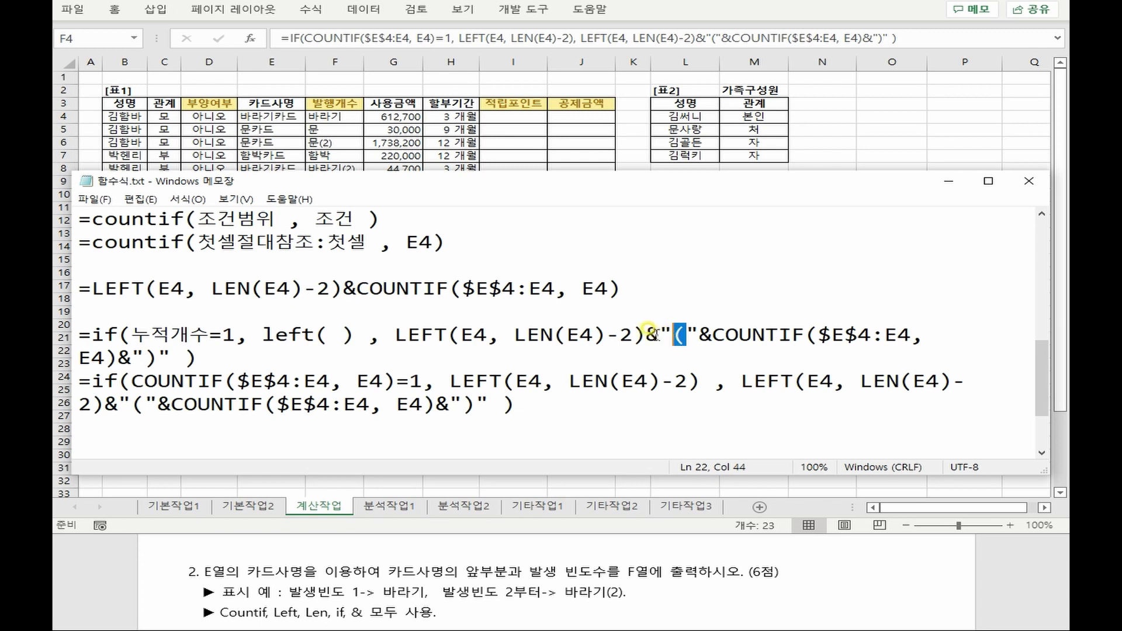
Review the opening parenthesis joined in the IF formula, and examine 표3's 할부개월 rows and card company columns for question 3
{"action": "left_click_drag", "start_coordinate": [647, 336], "coordinate": [704, 329]}
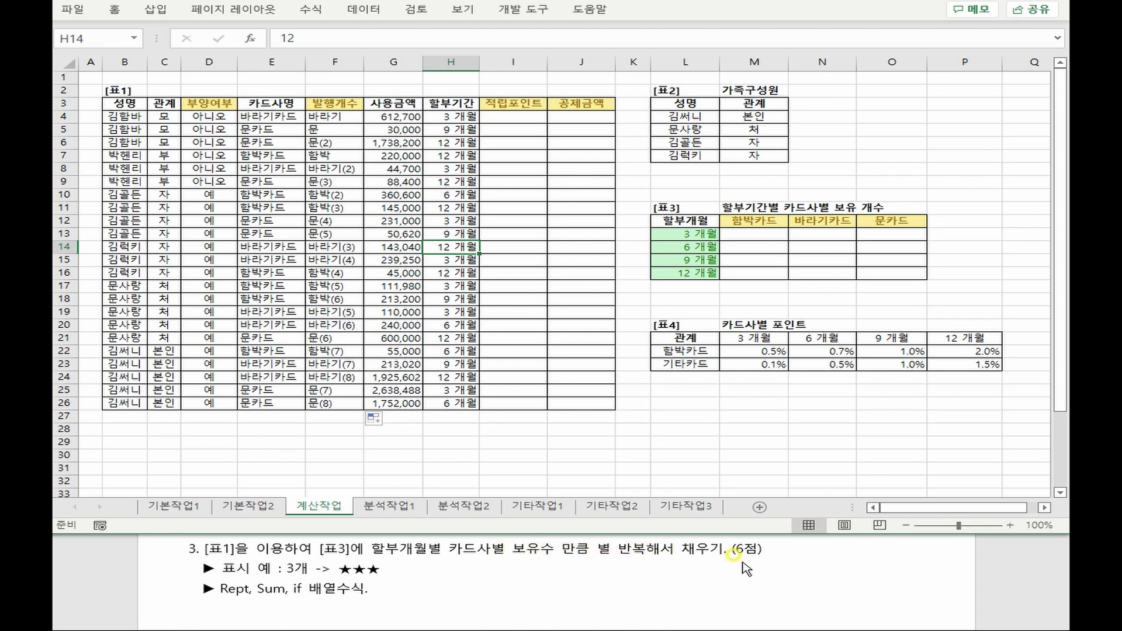
{"action": "left_click", "coordinate": [697, 233]}
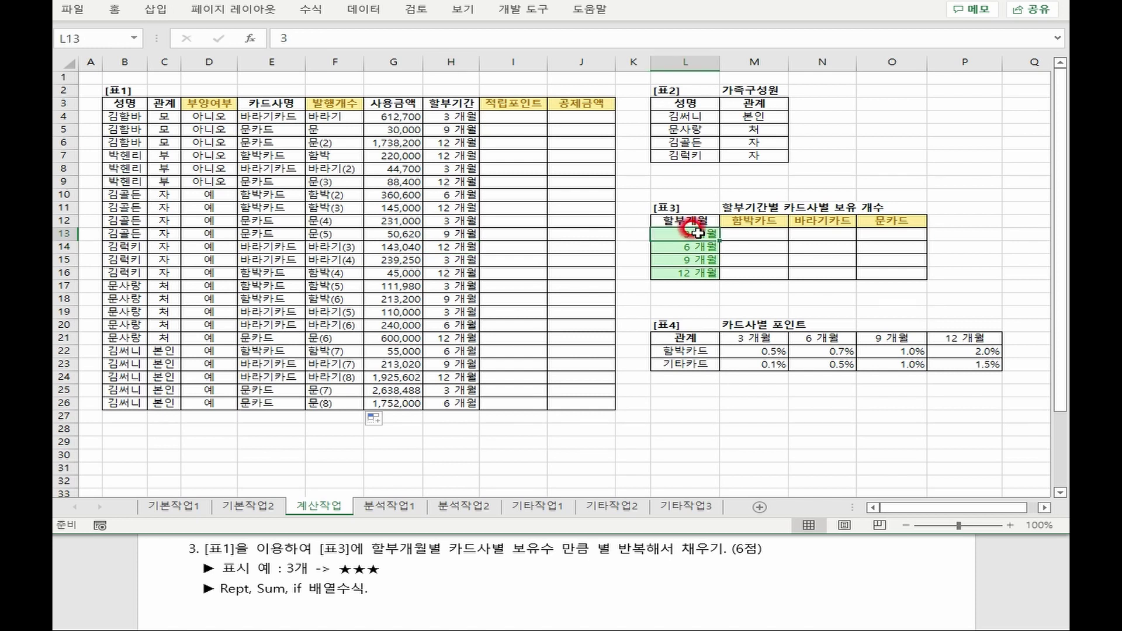
{"action": "left_click_drag", "start_coordinate": [697, 233], "coordinate": [757, 228]}
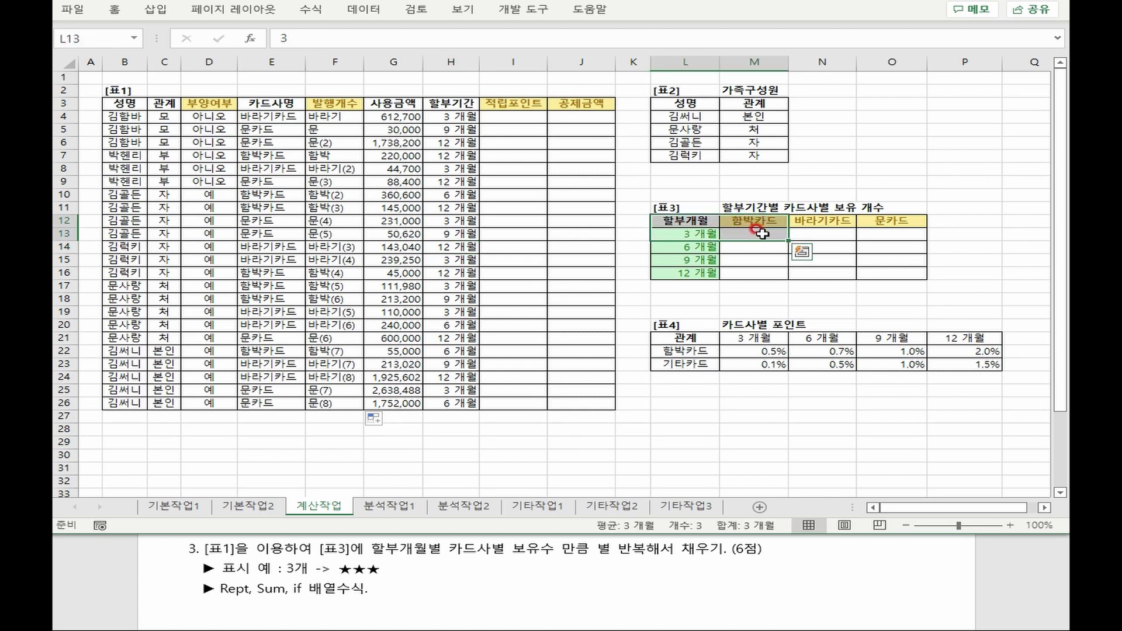
{"action": "left_click", "coordinate": [762, 234]}
{"action": "left_click_drag", "start_coordinate": [704, 259], "coordinate": [828, 255]}
{"action": "left_click", "coordinate": [826, 255]}
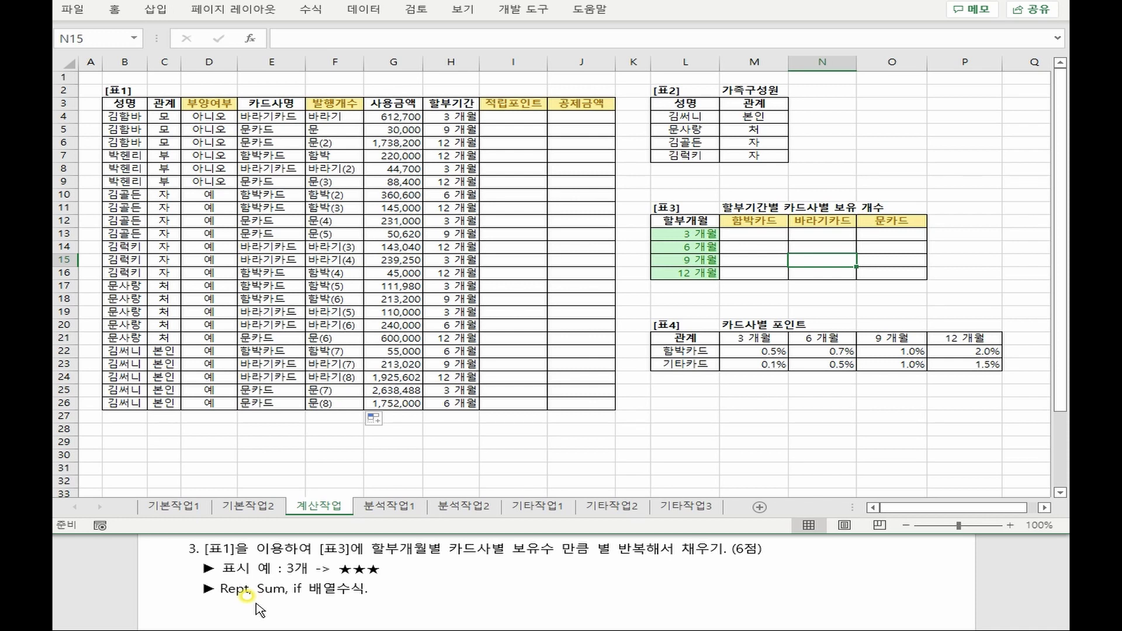
In the Notepad notes, write the patterns =rept( 텍스트 , 반복할 횟수 ) and =sum(if((조건)*(조건),1)) on separate lines
{"action": "key", "text": "alt+Tab"}
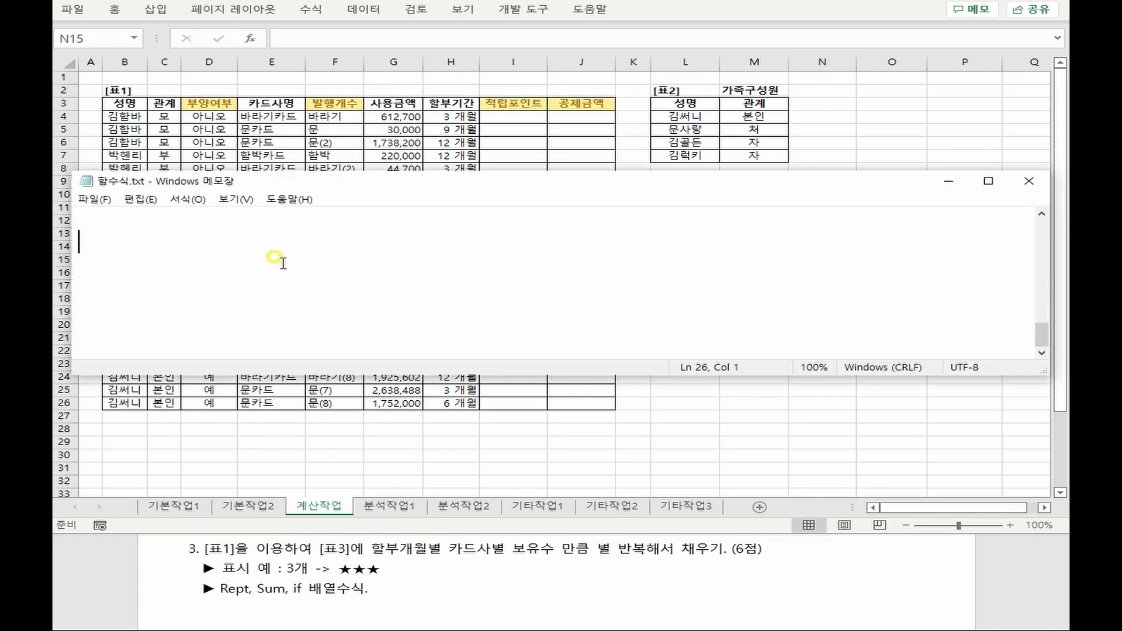
{"action": "type", "text": "=rept( 텍스트 , 반복할 횟수 )"}
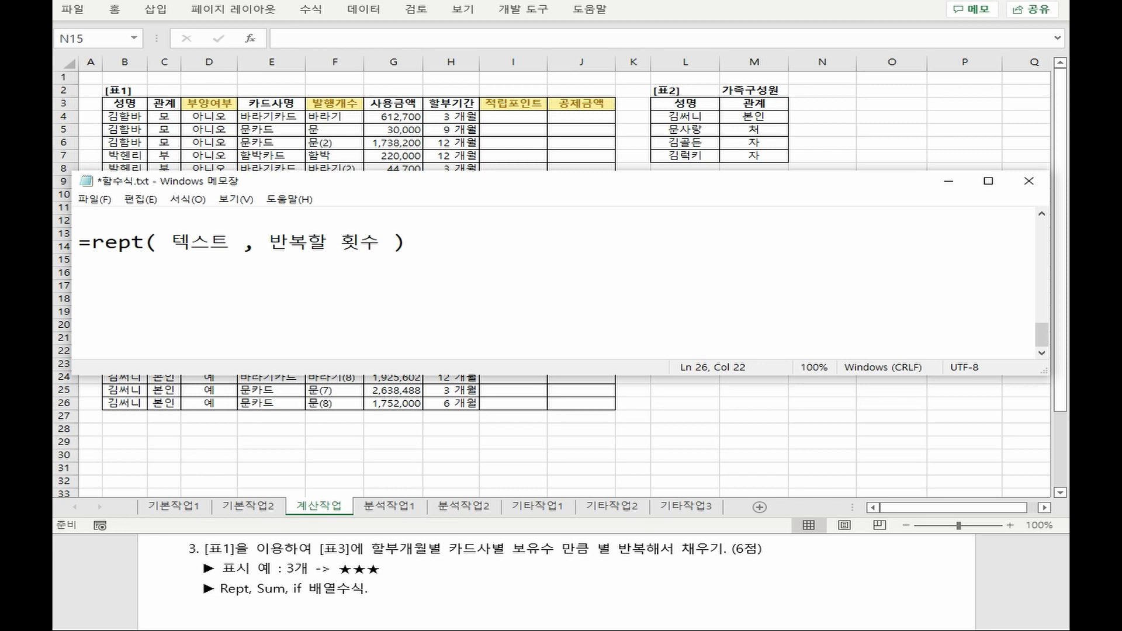
{"action": "key", "text": "Return"}
{"action": "type", "text": "=sum(if((조건)*(조건)"}
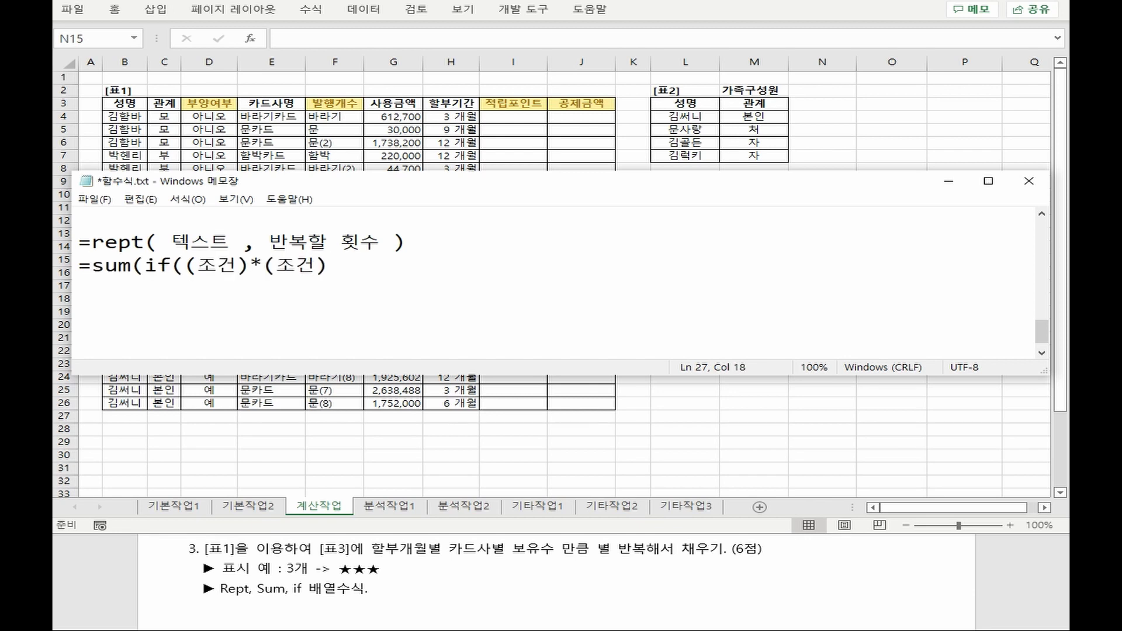
{"action": "type", "text": ",1))"}
Try reducing the SUM-IF pattern to the single-condition form =sum(if(조건,1)), and undo these edits
{"action": "left_click", "coordinate": [248, 260]}
{"action": "left_click_drag", "start_coordinate": [185, 263], "coordinate": [323, 266]}
{"action": "key", "text": "BackSpace"}
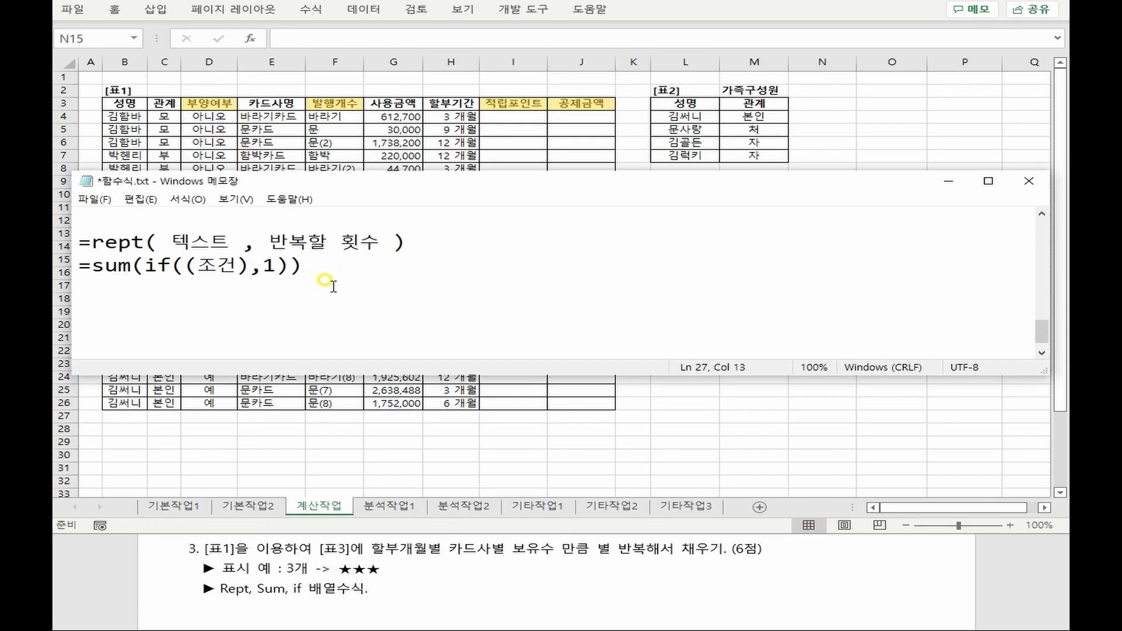
{"action": "key", "text": "BackSpace"}
{"action": "key", "text": "Left"}
{"action": "key", "text": "Left"}
{"action": "key", "text": "BackSpace"}
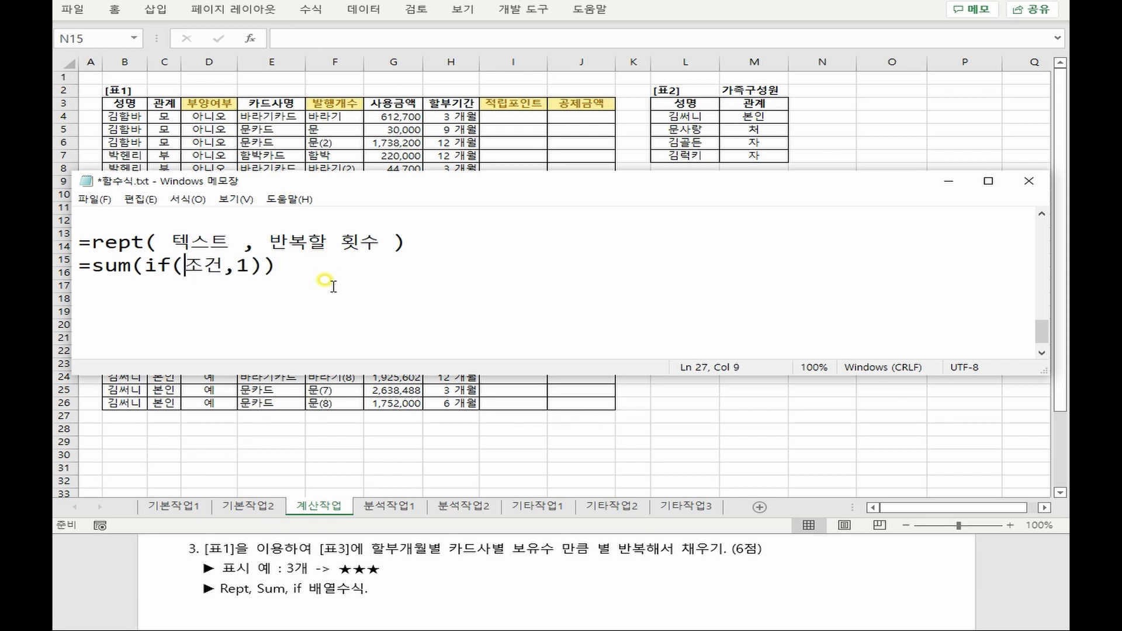
{"action": "key", "text": "ctrl+z"}
{"action": "key", "text": "ctrl+z"}
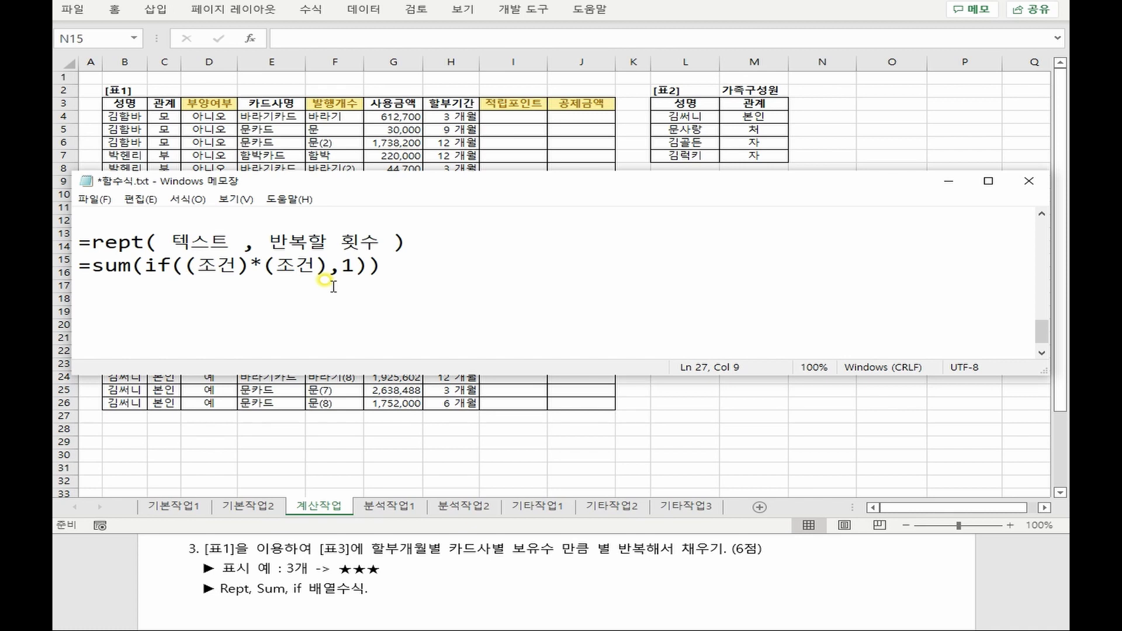
Below the two patterns, write the combined formula =rept( "★" , sum(if((조건)*(조건),1)) ) and duplicate that line
{"action": "left_click_drag", "start_coordinate": [343, 261], "coordinate": [354, 266]}
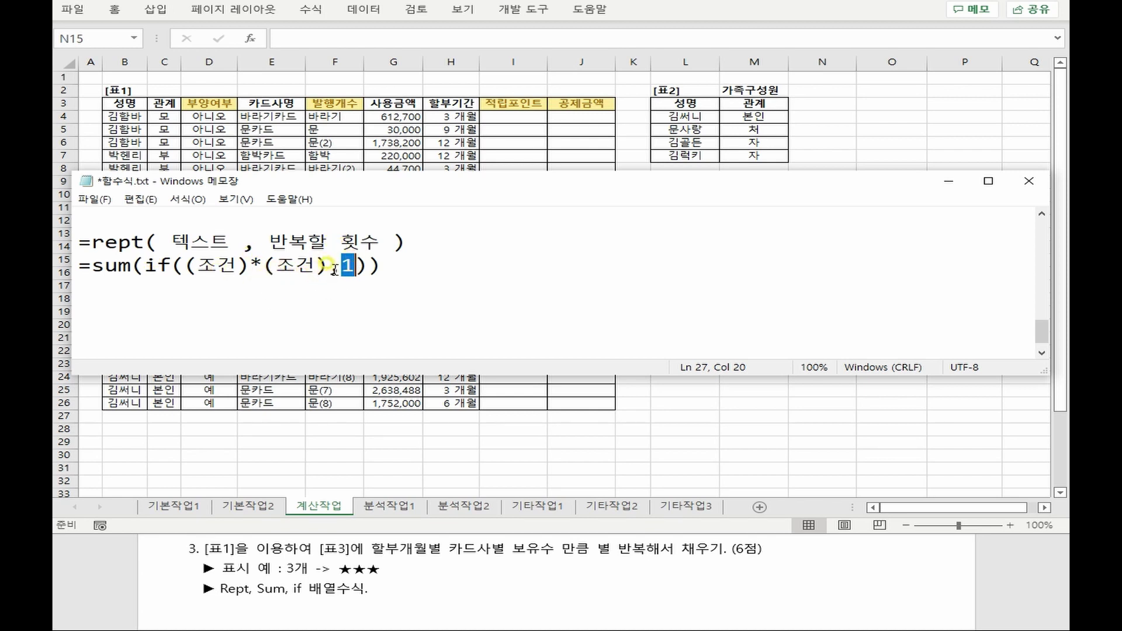
{"action": "left_click", "coordinate": [418, 272]}
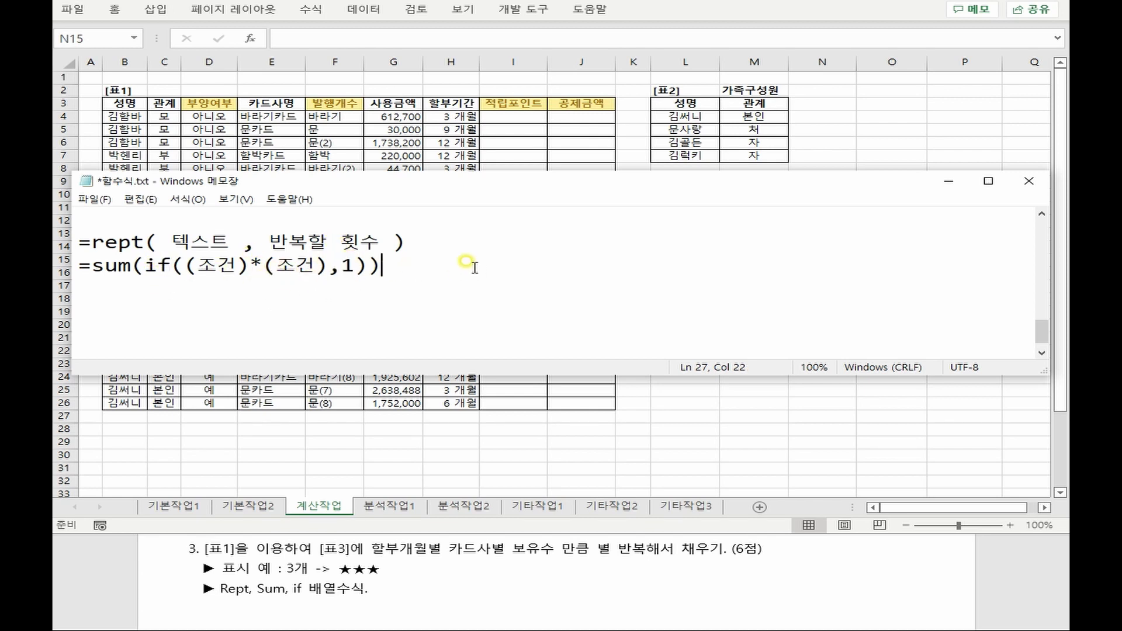
{"action": "key", "text": "Return"}
{"action": "key", "text": "Return"}
{"action": "type", "text": "=rept( 텍스트 , 반복할 횟수 )"}
{"action": "double_click", "coordinate": [213, 310]}
{"action": "type", "text": "\"★\""}
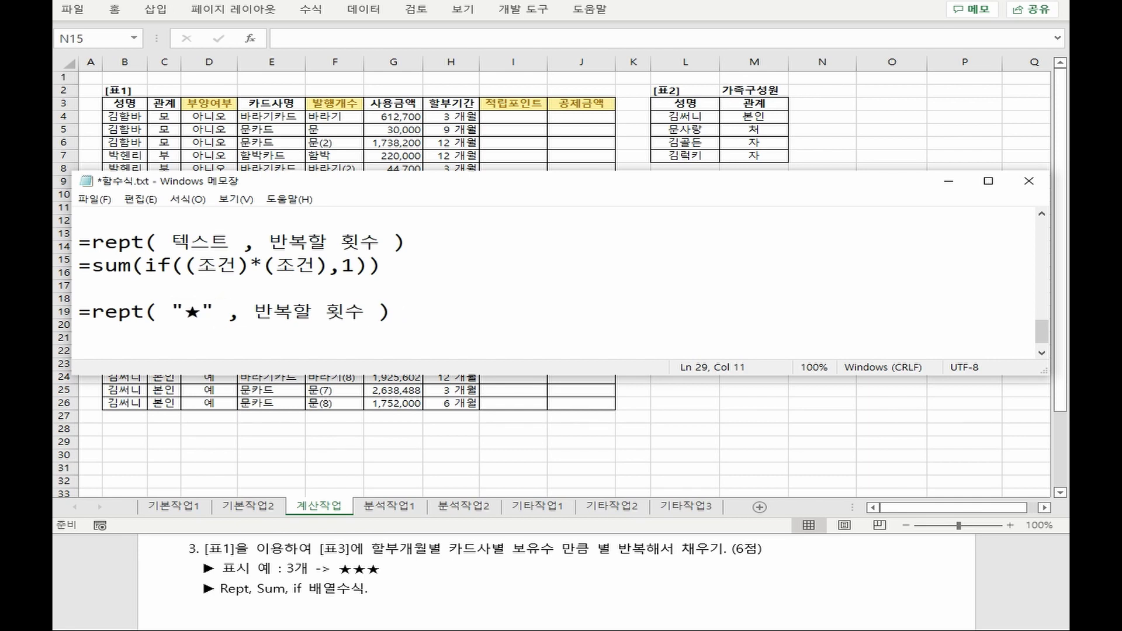
{"action": "left_click_drag", "start_coordinate": [92, 266], "coordinate": [383, 264]}
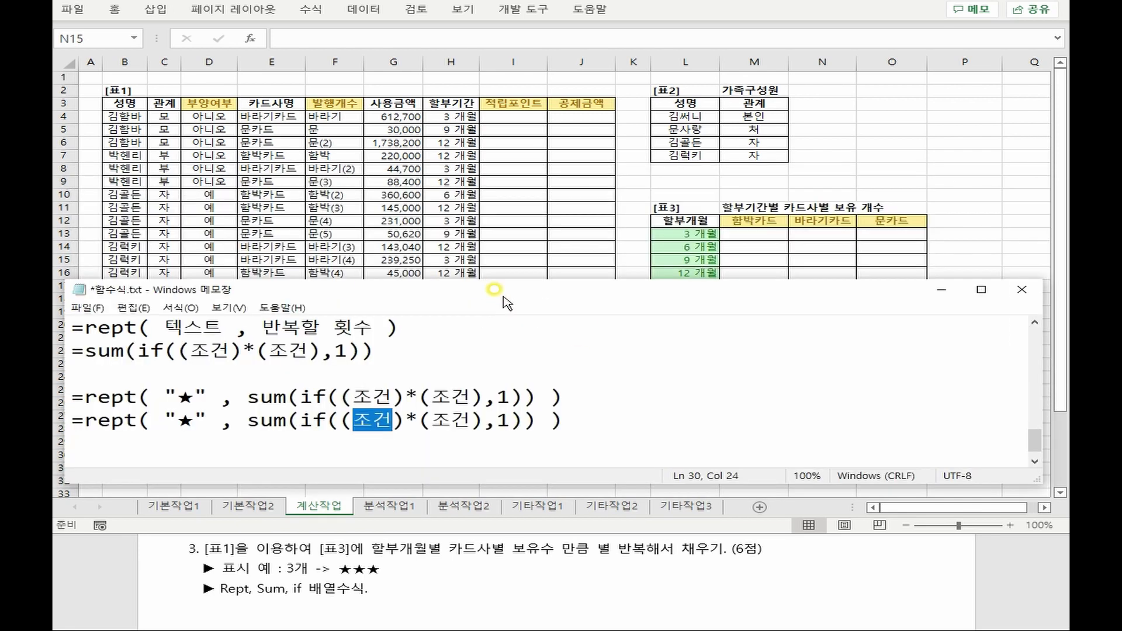
Replace the two 조건 placeholders in the duplicated line with 개월=할부기간범위 and 카드사=카드사명범위
{"action": "type", "text": "개월="}
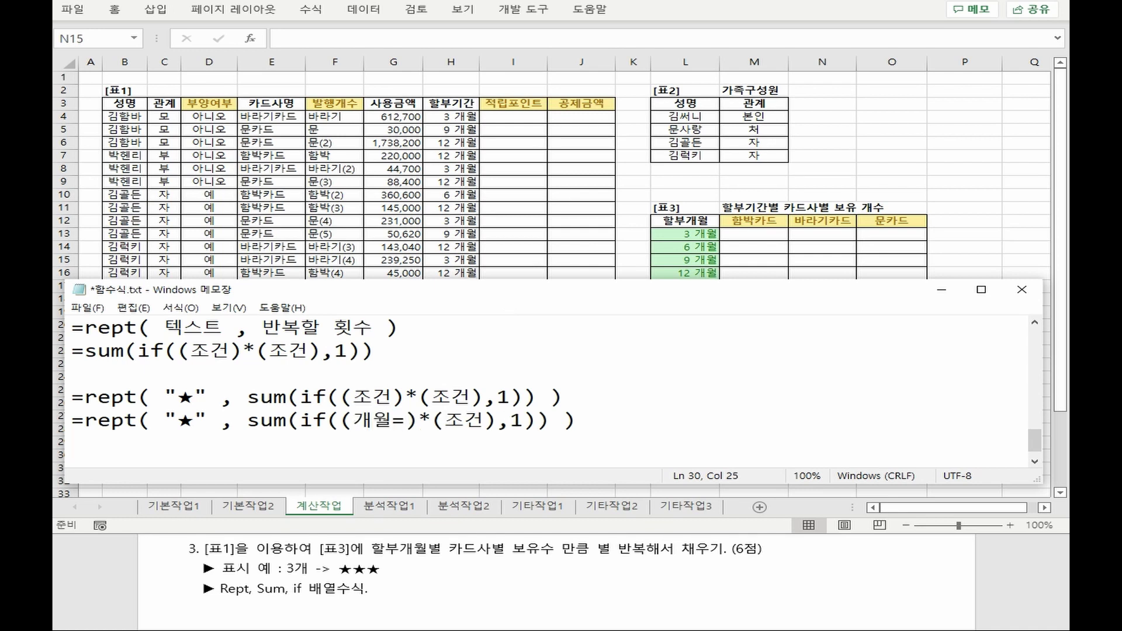
{"action": "type", "text": "할부기간"}
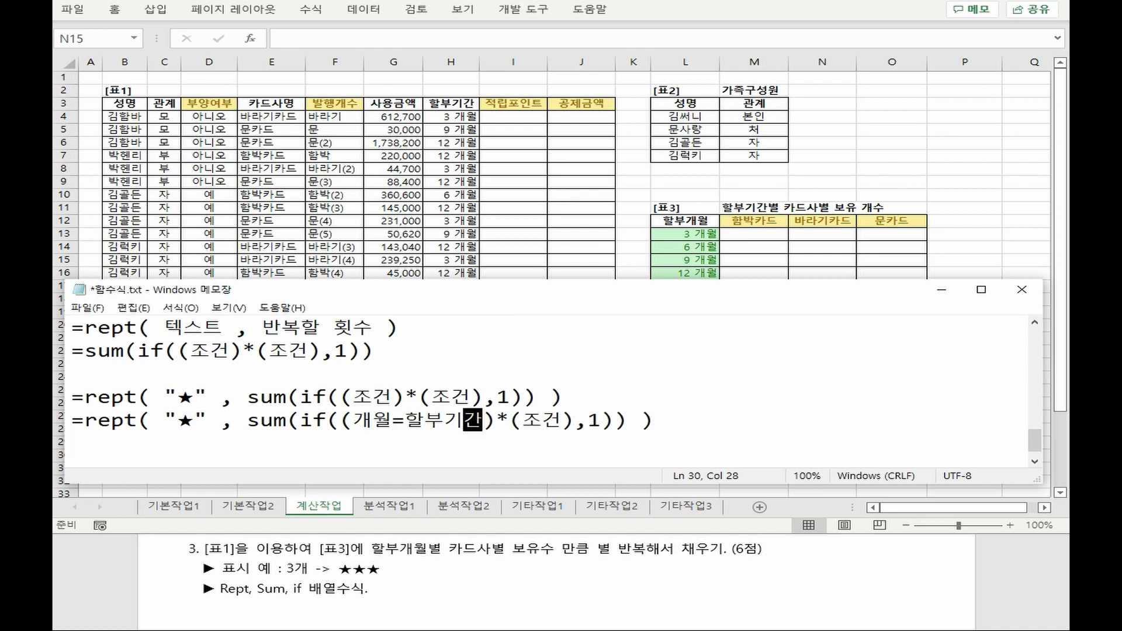
{"action": "double_click", "coordinate": [562, 460]}
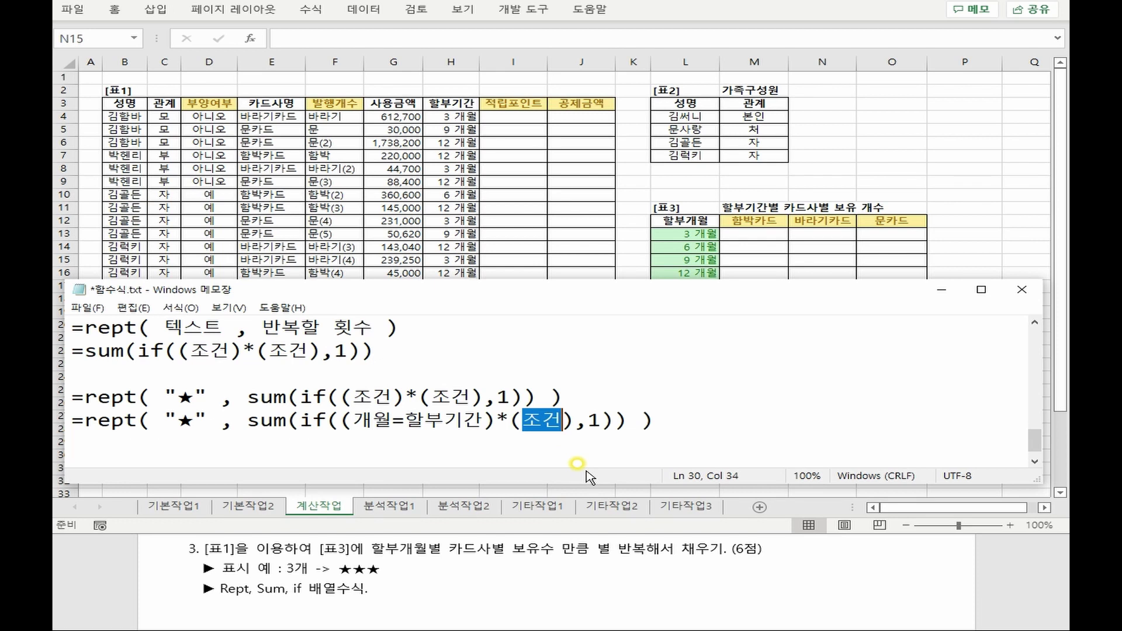
{"action": "type", "text": "카드사="}
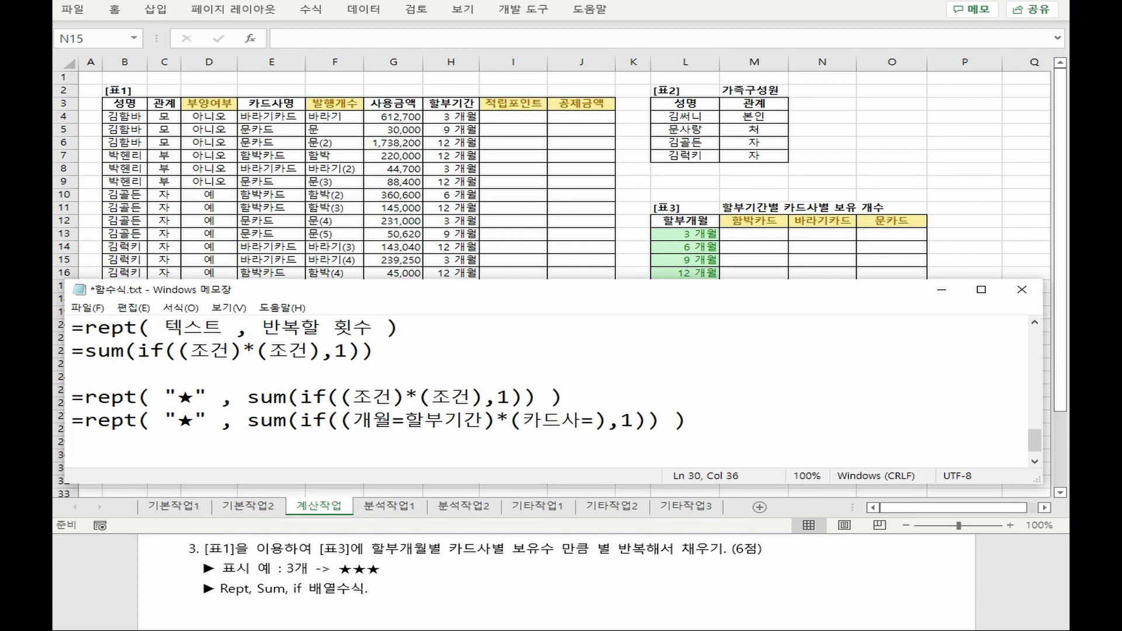
{"action": "type", "text": "카드사명범위"}
{"action": "left_click", "coordinate": [512, 444]}
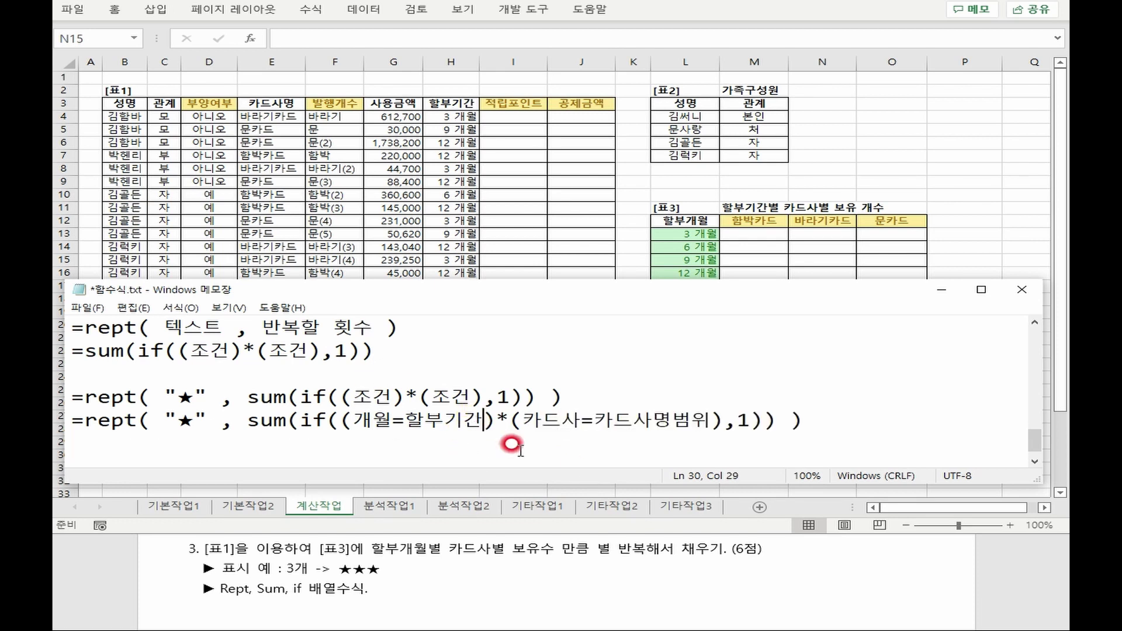
{"action": "type", "text": "범위"}
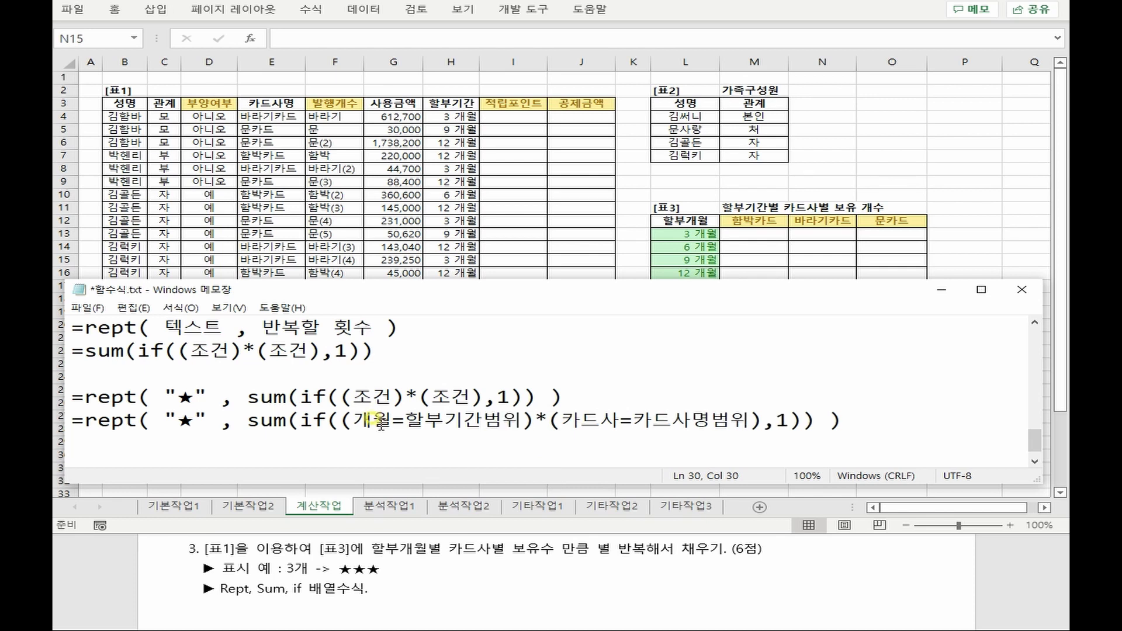
Review the two conditions, the value 1 and the sum(if( part of the combined rept formula
{"action": "left_click_drag", "start_coordinate": [354, 421], "coordinate": [730, 421]}
{"action": "double_click", "coordinate": [781, 421]}
{"action": "left_click_drag", "start_coordinate": [259, 419], "coordinate": [334, 408]}
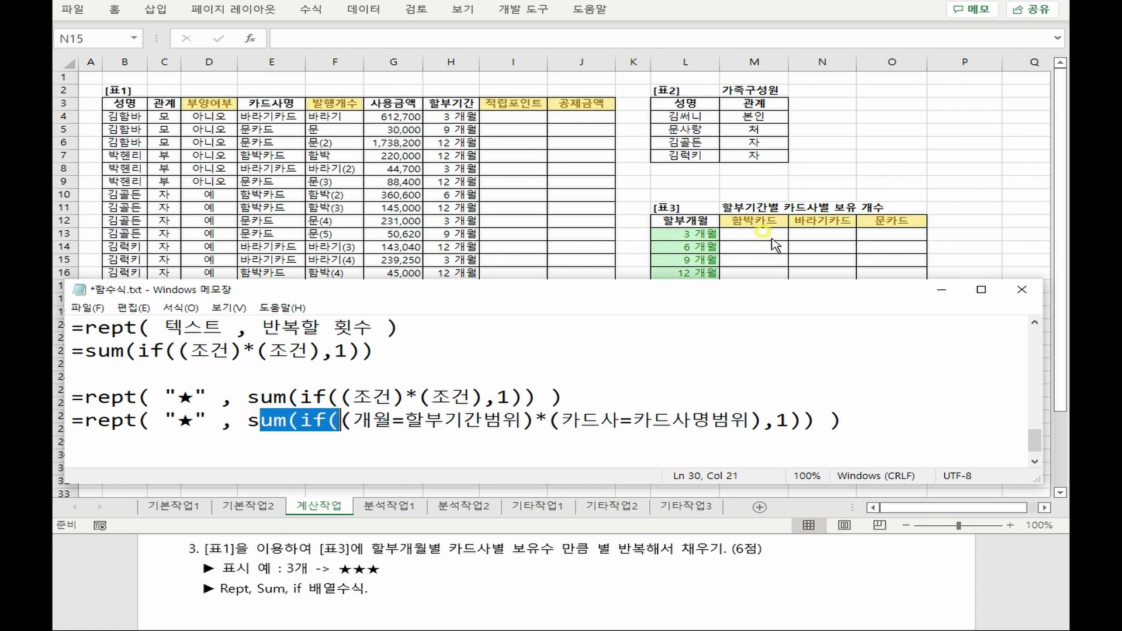
Switch to Excel and examine the references needed for M13: column L, row 12, E4:E26 and H4:H26
{"action": "left_click", "coordinate": [754, 235]}
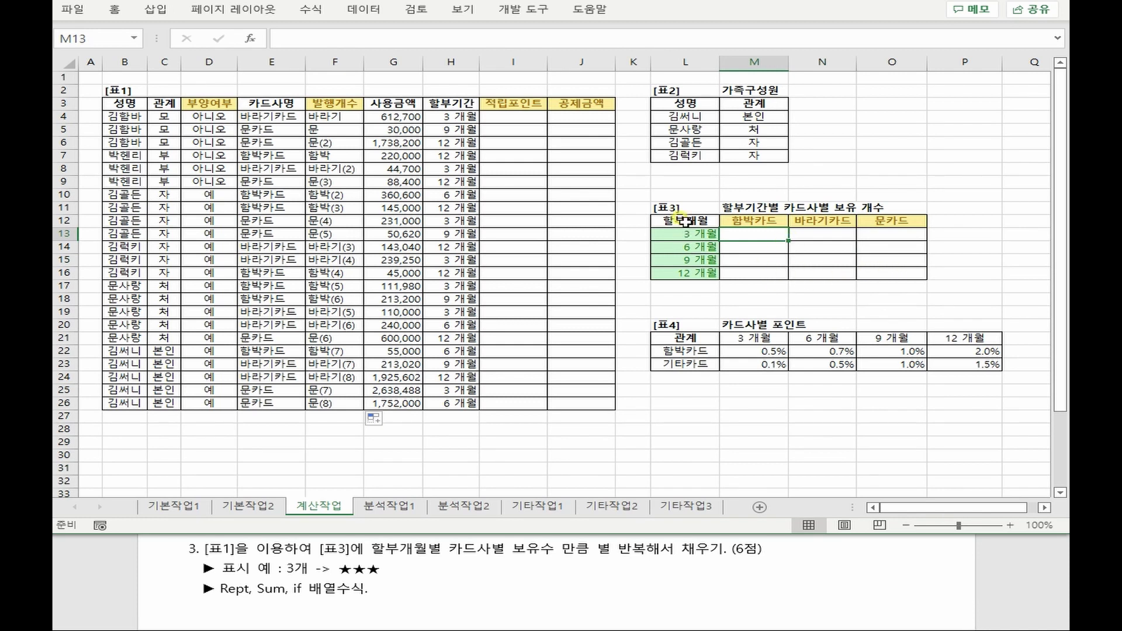
{"action": "left_click", "coordinate": [685, 62]}
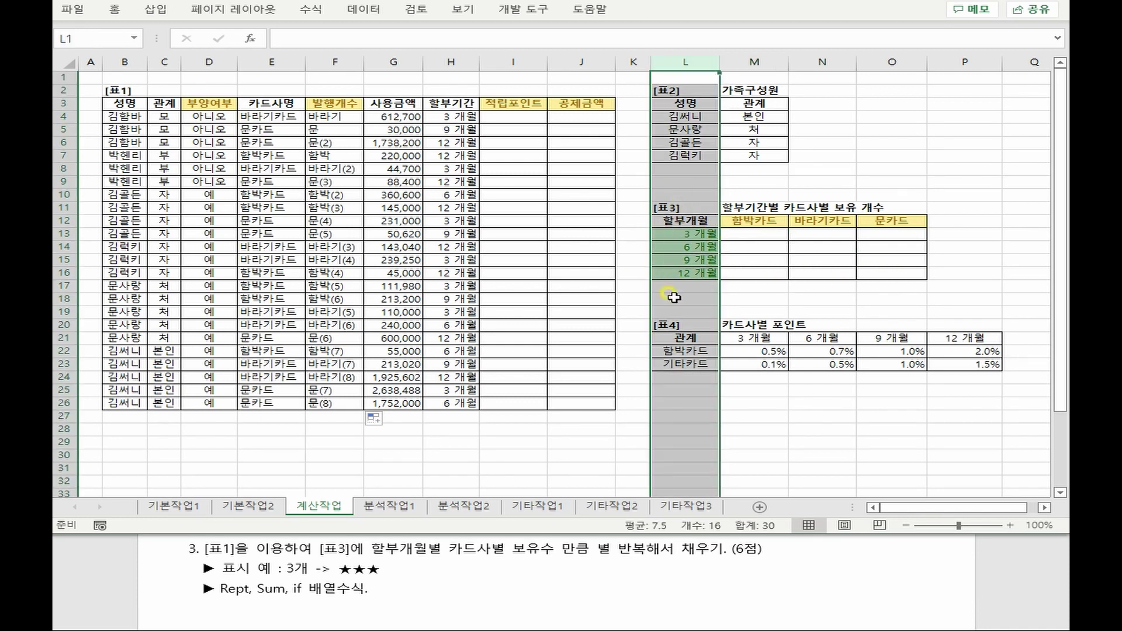
{"action": "left_click", "coordinate": [63, 221]}
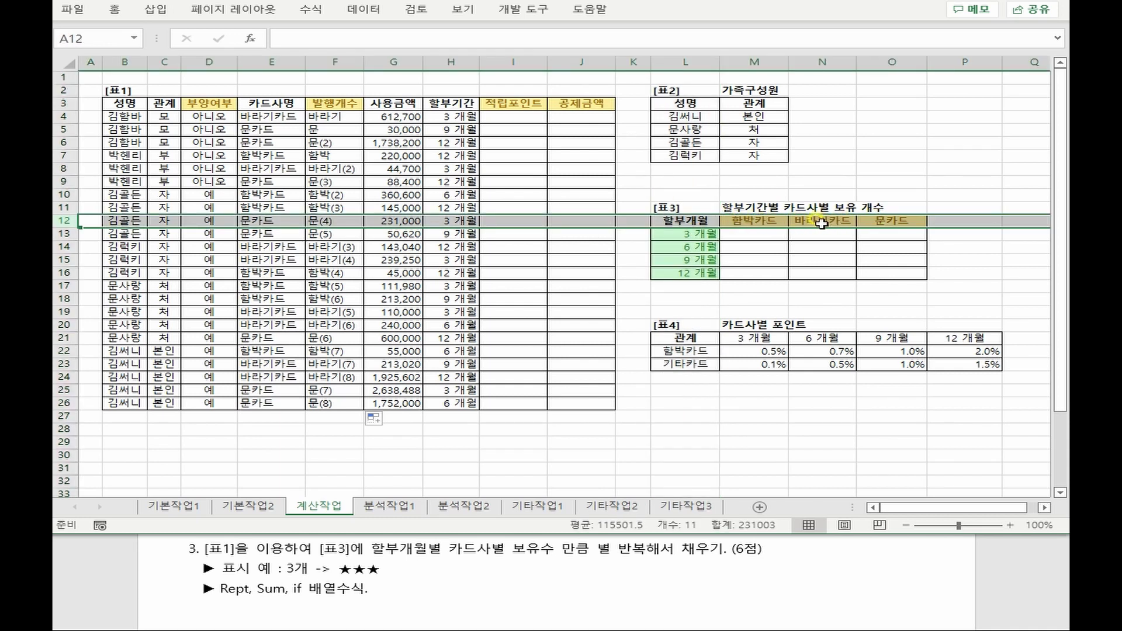
{"action": "left_click_drag", "start_coordinate": [271, 116], "coordinate": [279, 412]}
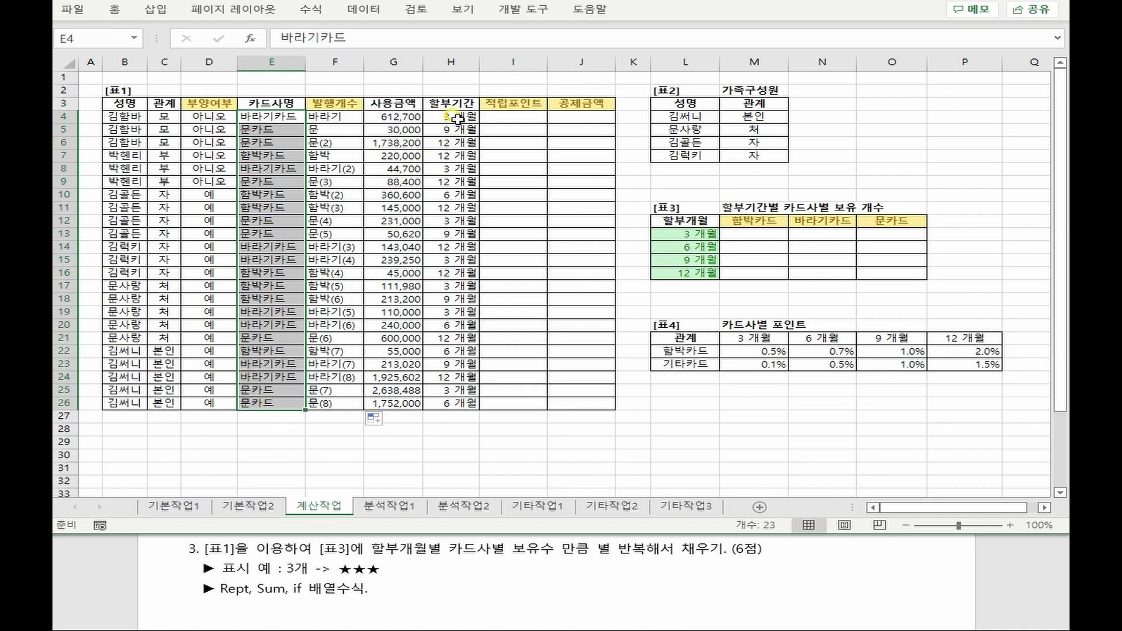
{"action": "left_click_drag", "start_coordinate": [450, 116], "coordinate": [439, 402]}
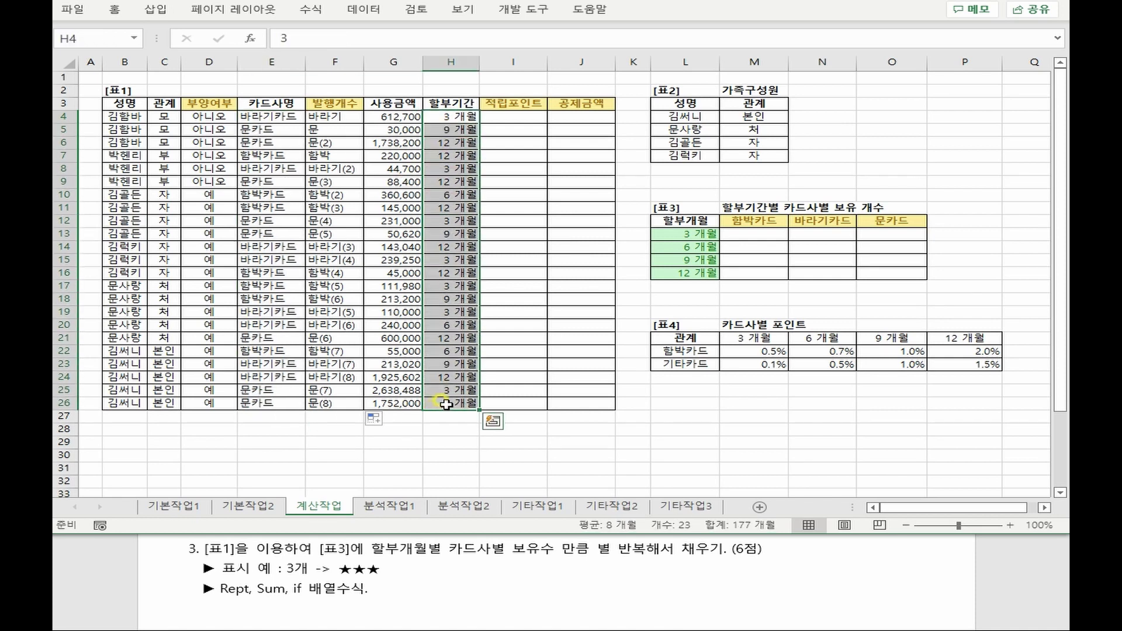
Start the formula in M13 with =REPT("★", inserting the star as a special character
{"action": "left_click", "coordinate": [754, 234]}
{"action": "left_click", "coordinate": [566, 37]}
{"action": "type", "text": "="}
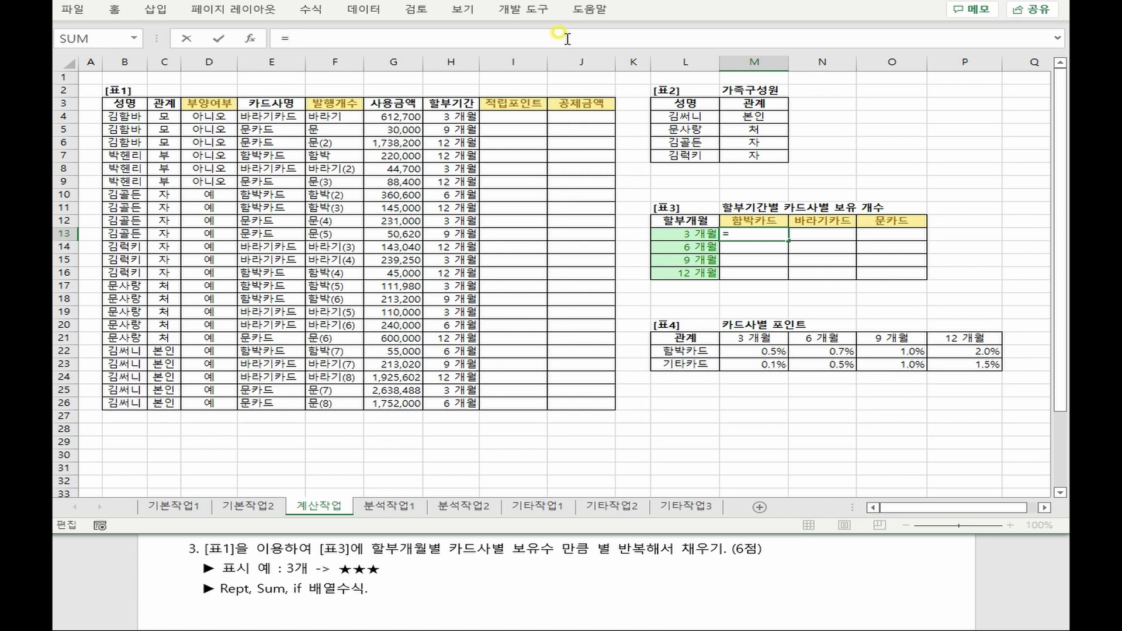
{"action": "type", "text": "REPT(\"ㅁ"}
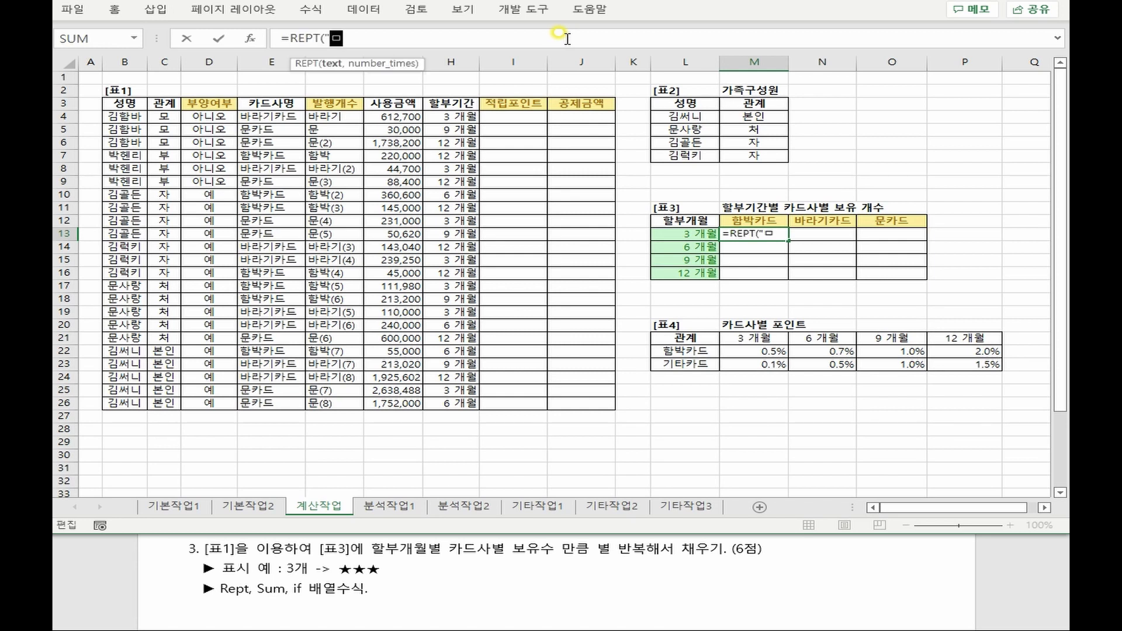
{"action": "key", "text": "Hangul_Hanja"}
{"action": "key", "text": "8"}
{"action": "type", "text": "\","}
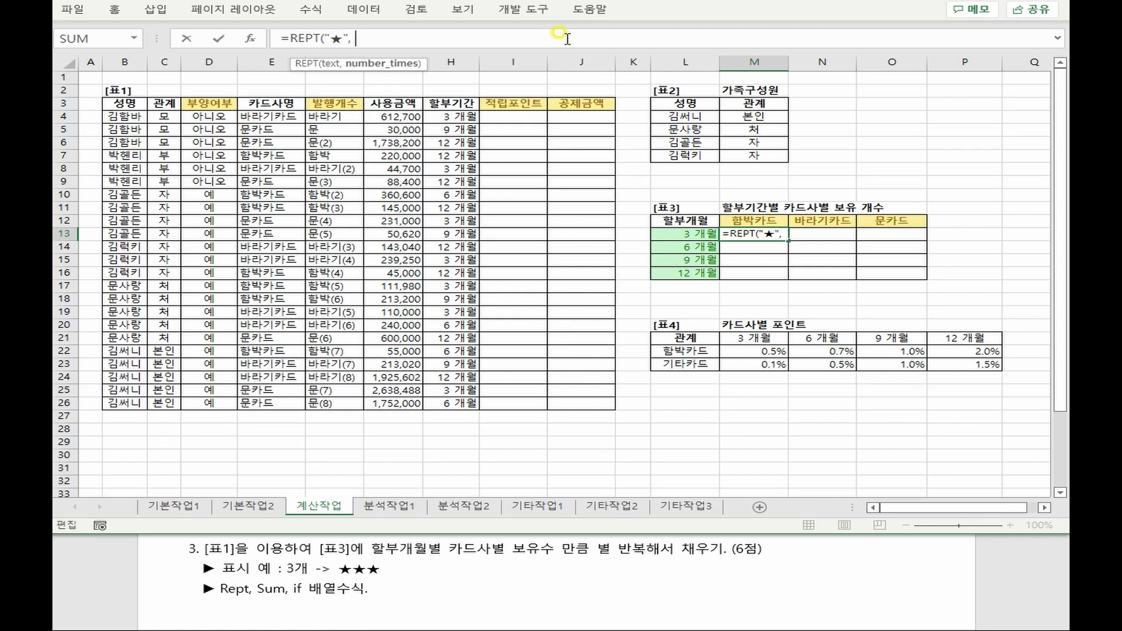
Continue the M13 formula with SUM(IF( and the first condition ($L13=$H$4:$H$26), followed by * for a second condition
{"action": "type", "text": " SUM("}
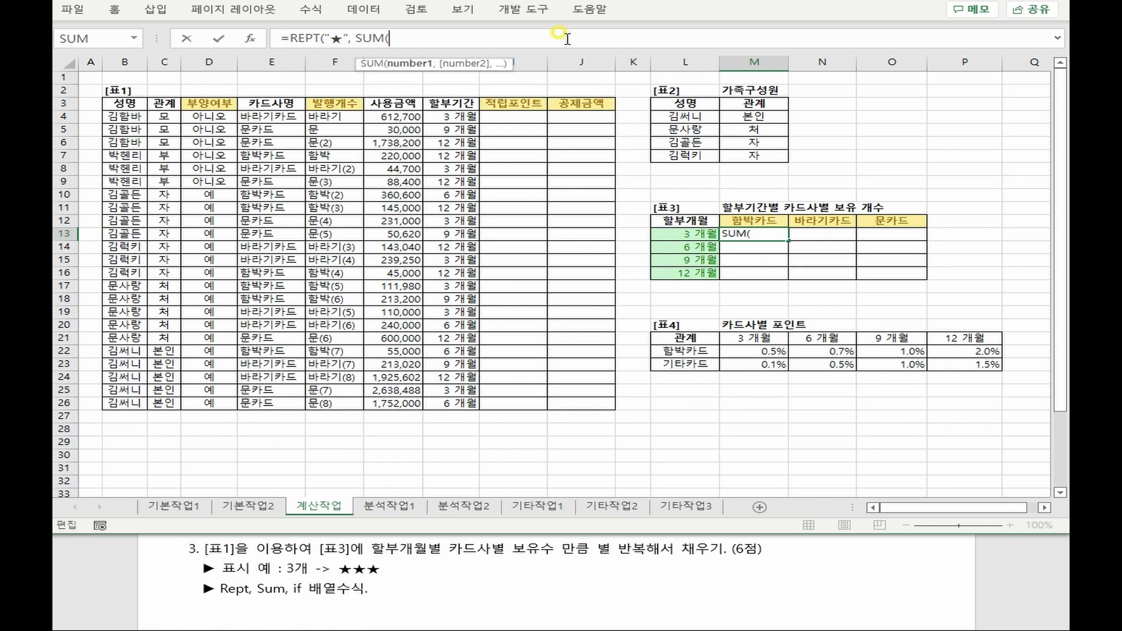
{"action": "type", "text": "IF("}
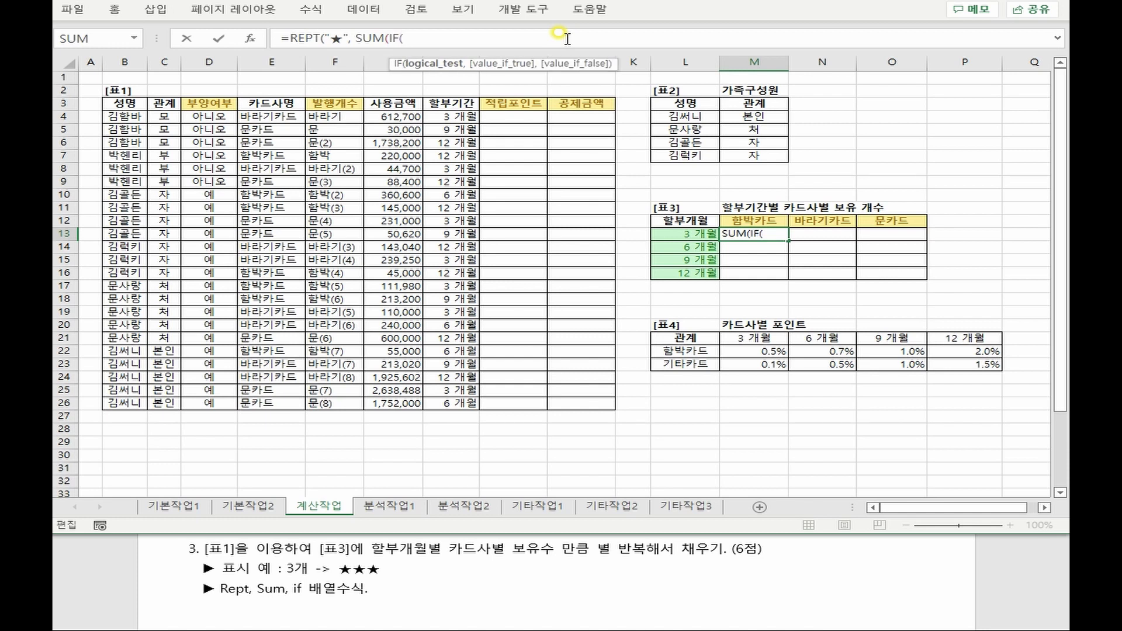
{"action": "type", "text": "("}
{"action": "left_click", "coordinate": [687, 232]}
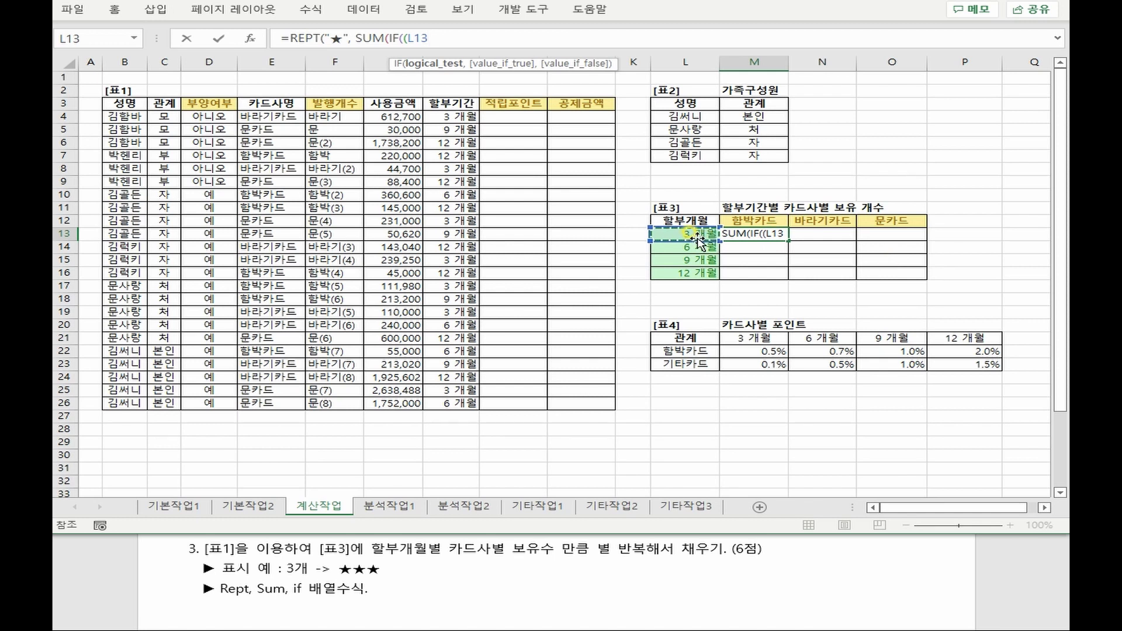
{"action": "key", "text": "F4"}
{"action": "key", "text": "F4"}
{"action": "key", "text": "F4"}
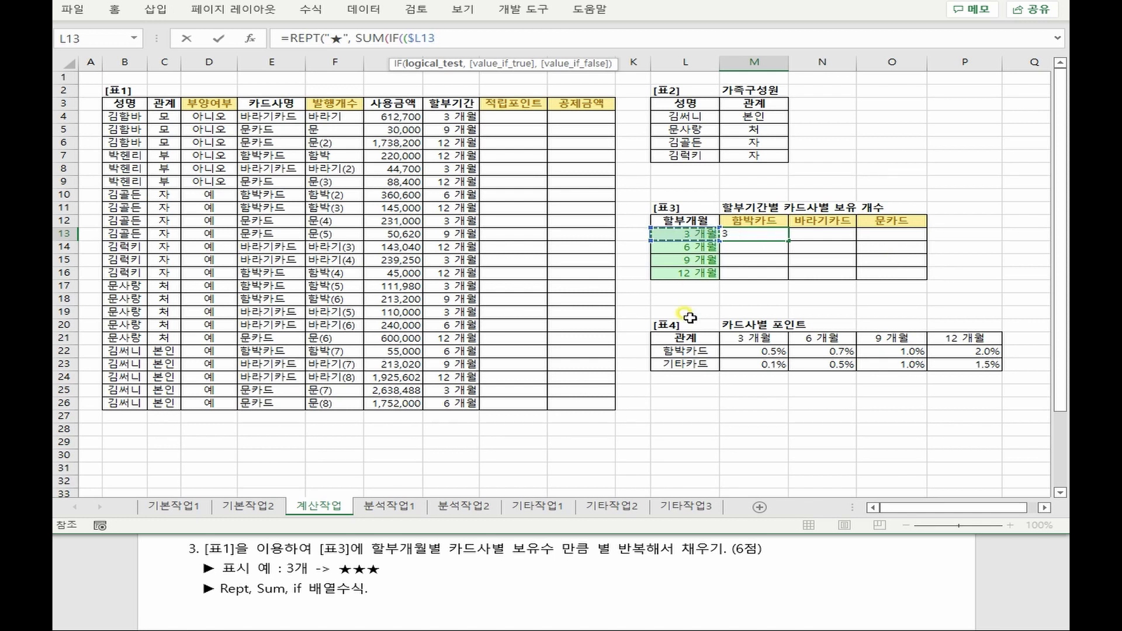
{"action": "type", "text": "="}
{"action": "left_click_drag", "start_coordinate": [454, 124], "coordinate": [462, 403]}
{"action": "key", "text": "F4"}
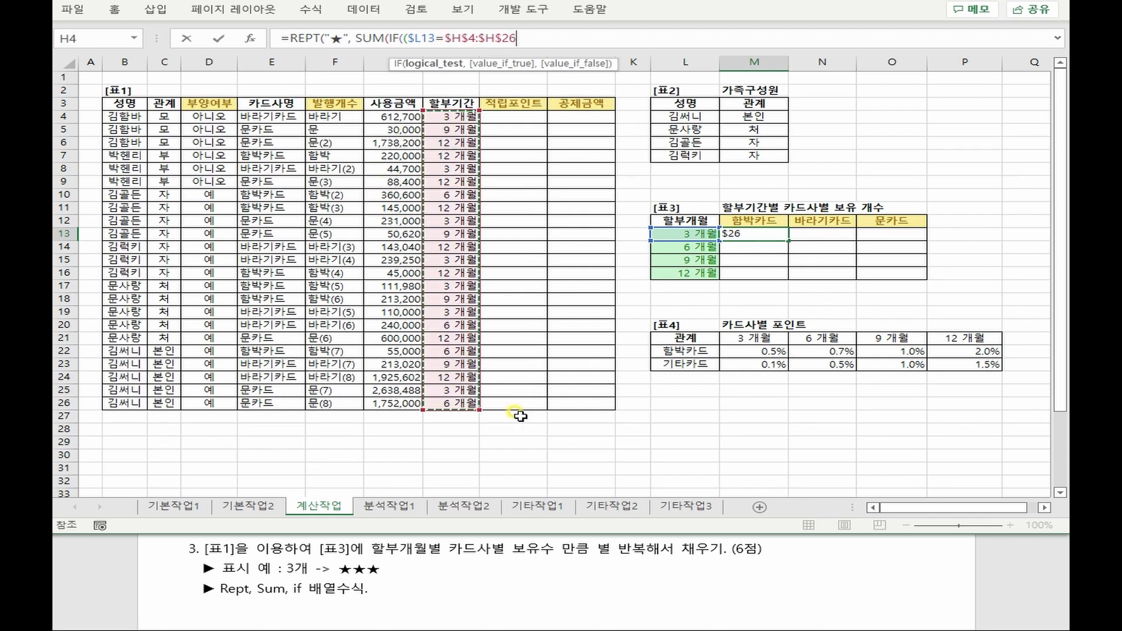
{"action": "type", "text": ")"}
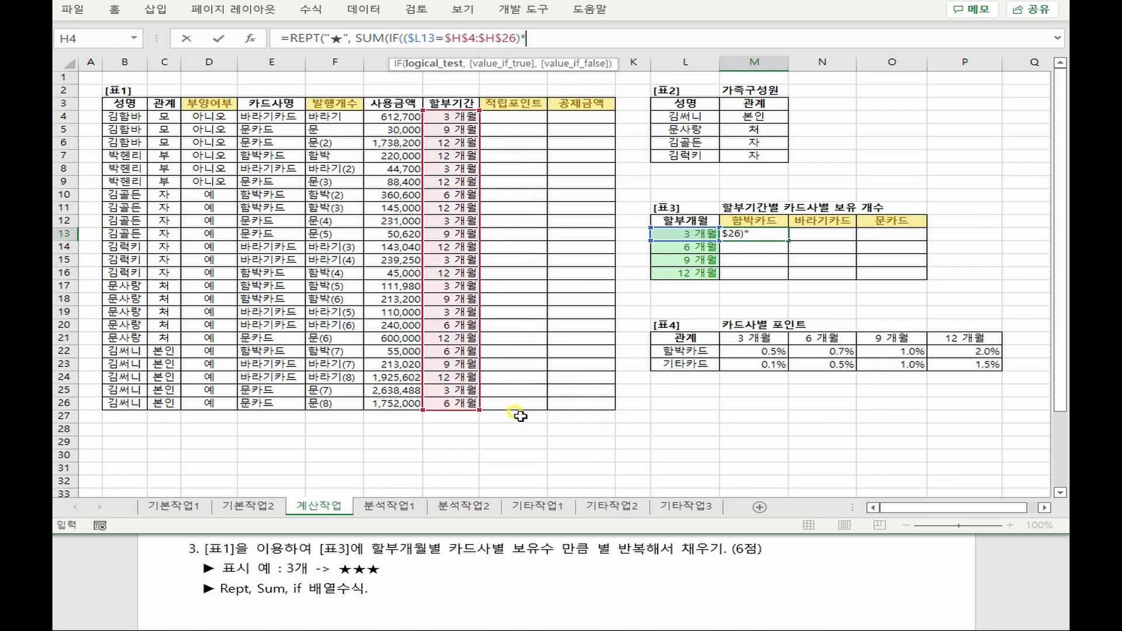
Add the second condition (M$12=$E$4:$E$26) to the IF test in the M13 formula
{"action": "type", "text": "*("}
{"action": "left_click", "coordinate": [760, 221]}
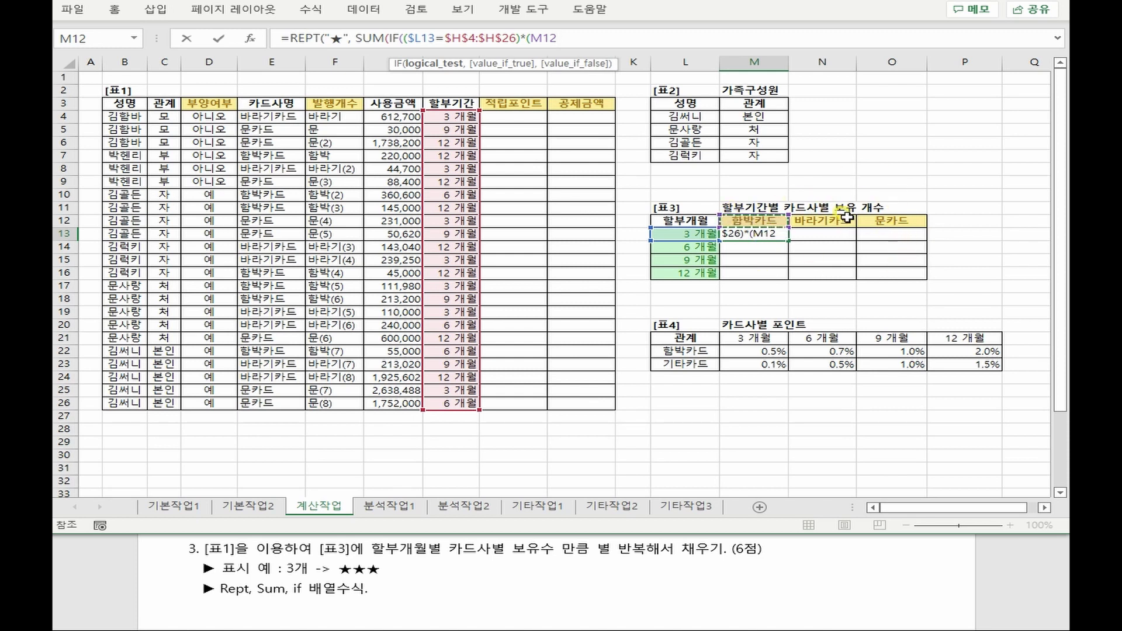
{"action": "key", "text": "F4"}
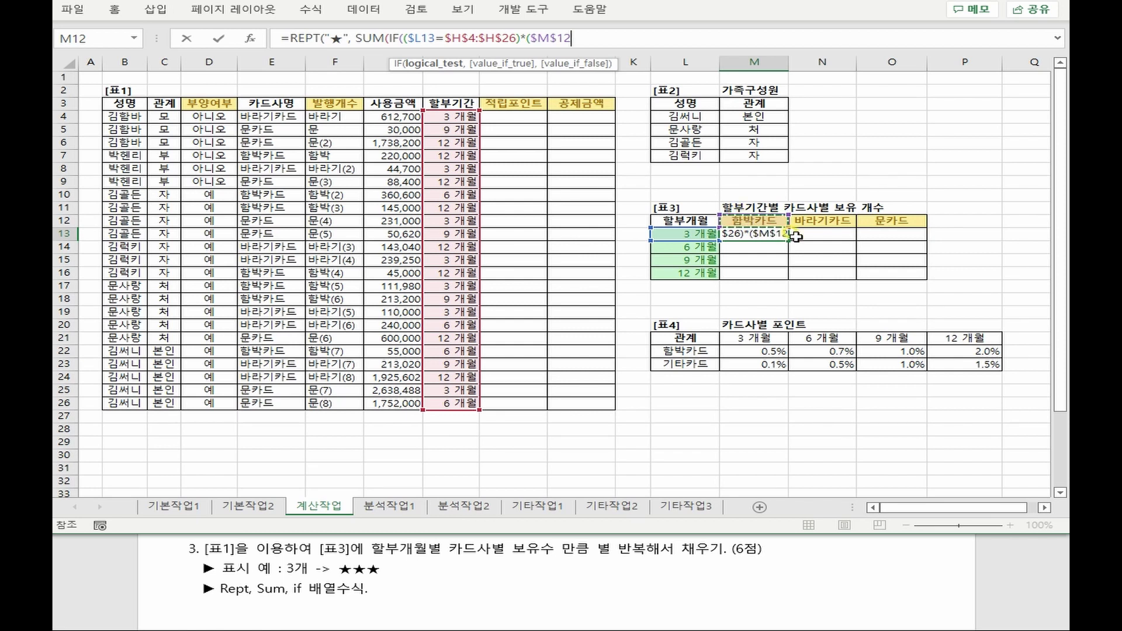
{"action": "key", "text": "F4"}
{"action": "type", "text": "="}
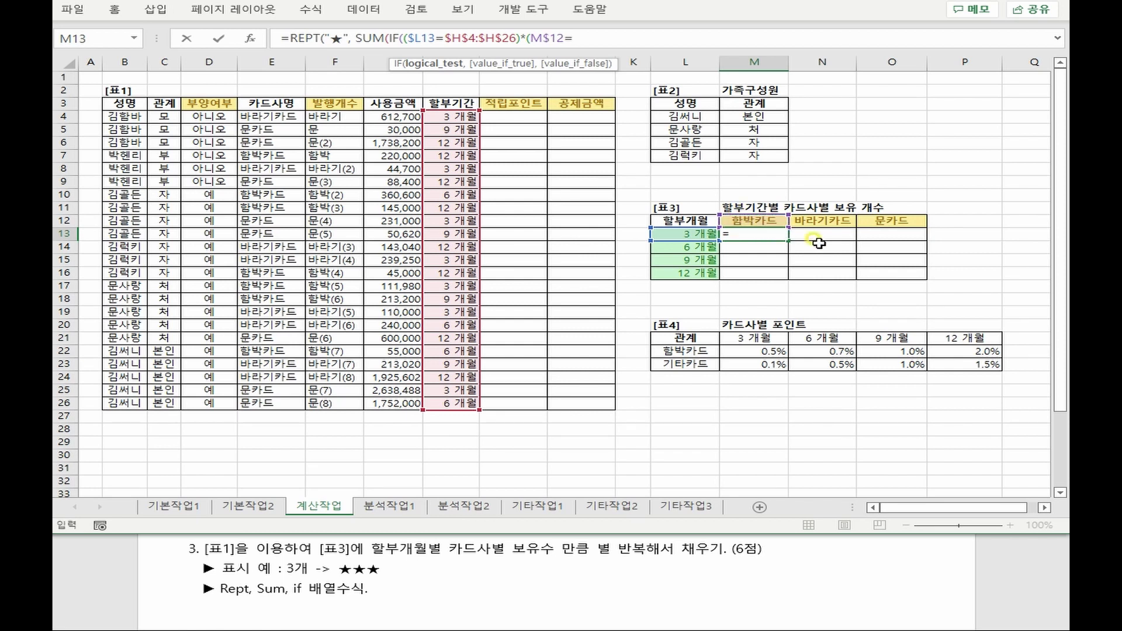
{"action": "left_click_drag", "start_coordinate": [272, 115], "coordinate": [287, 401]}
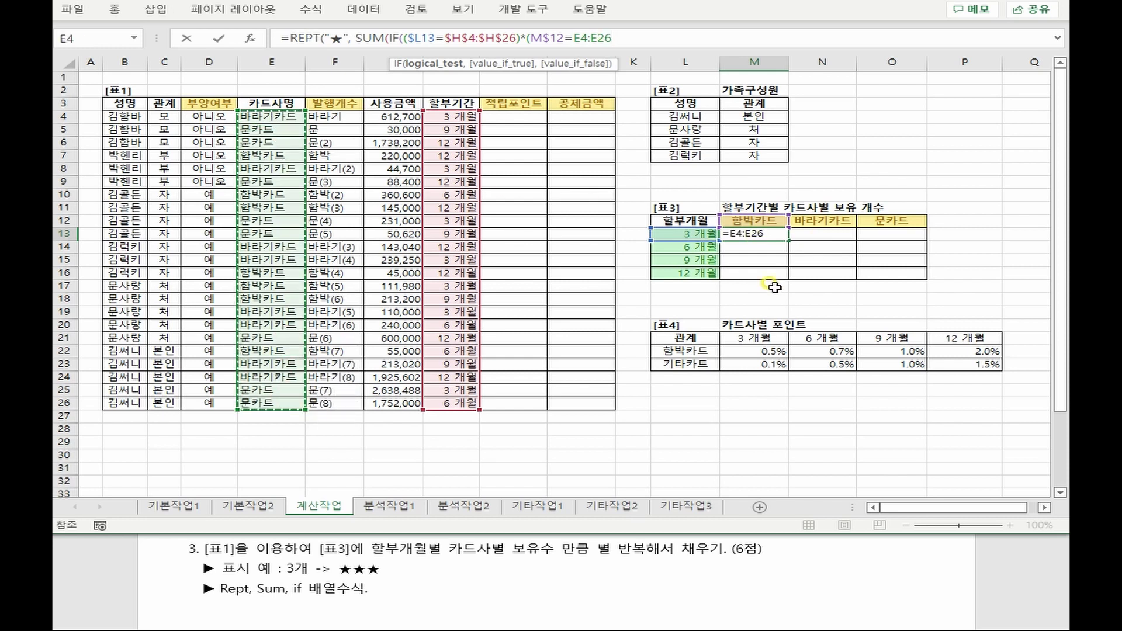
{"action": "key", "text": "F4"}
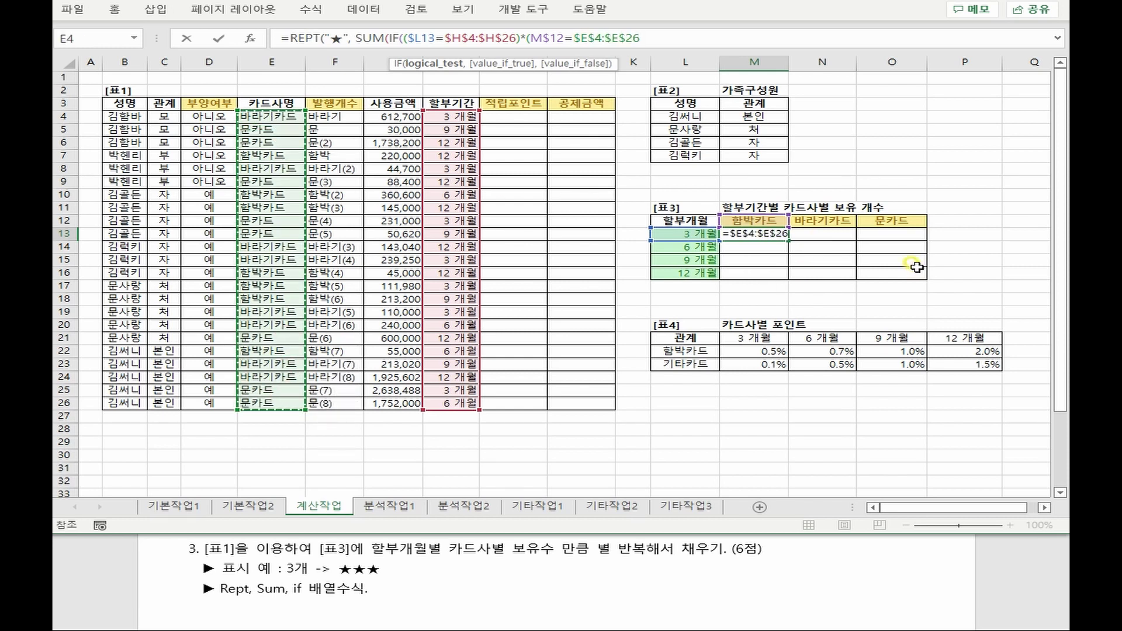
{"action": "type", "text": ")"}
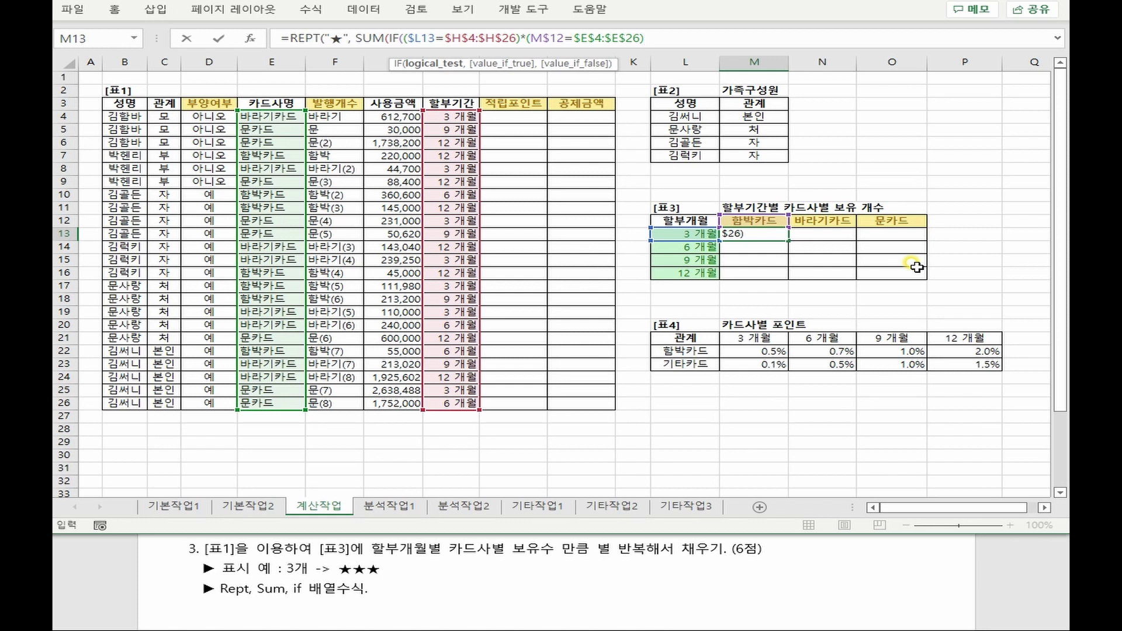
Finish the M13 formula with value 1 and closing parentheses, enter it as an array formula and fill it through M13:O16
{"action": "type", "text": ","}
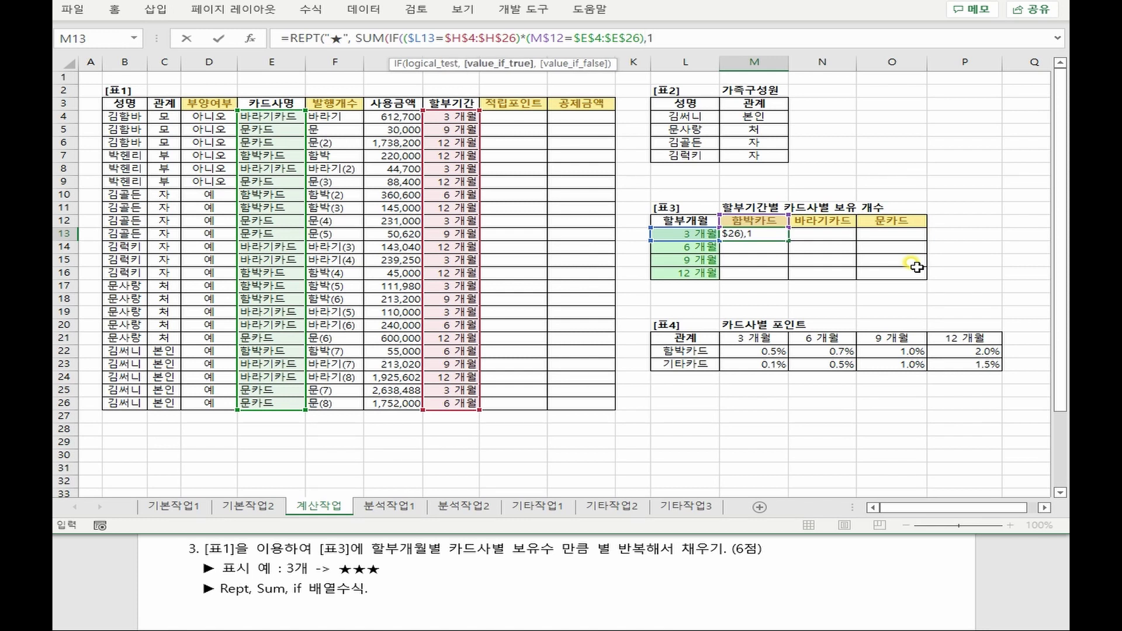
{"action": "type", "text": "1)"}
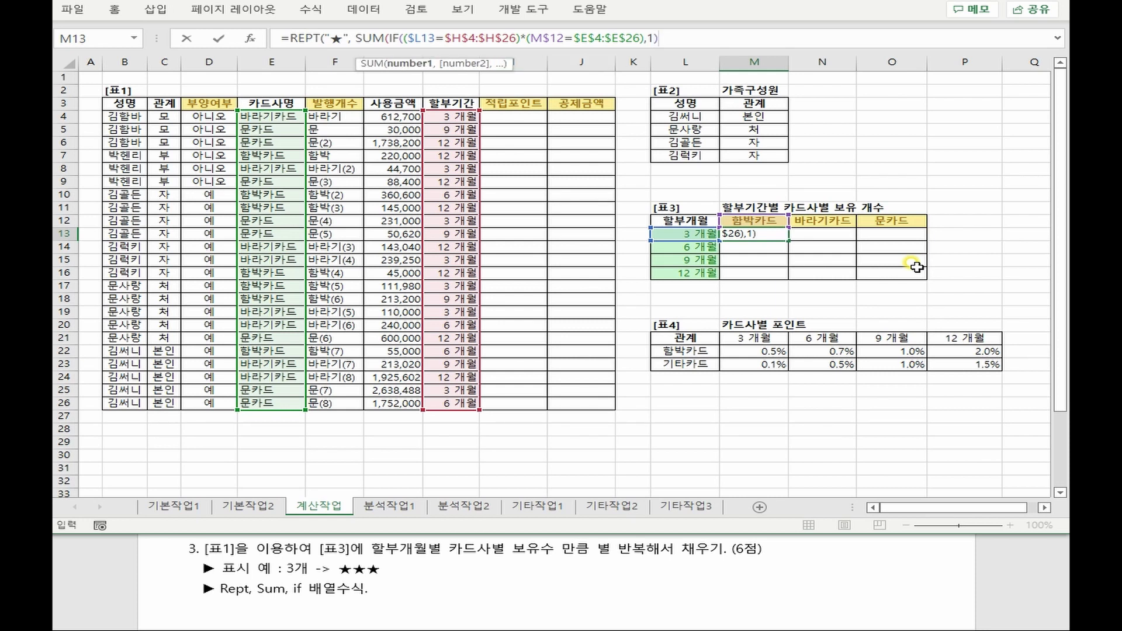
{"action": "type", "text": ")"}
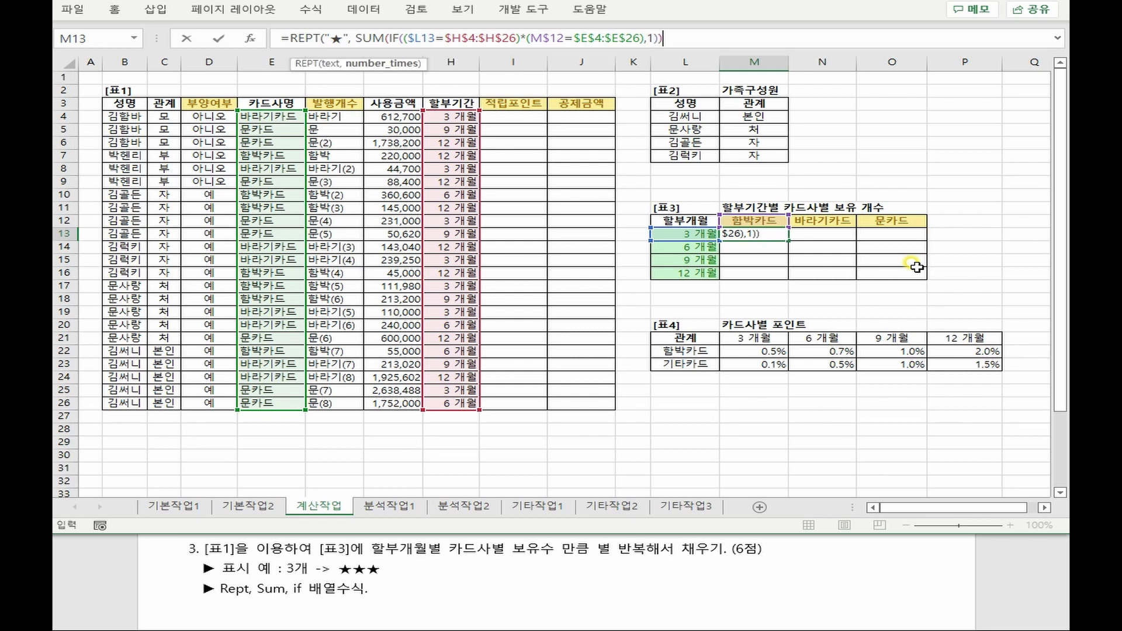
{"action": "type", "text": ")"}
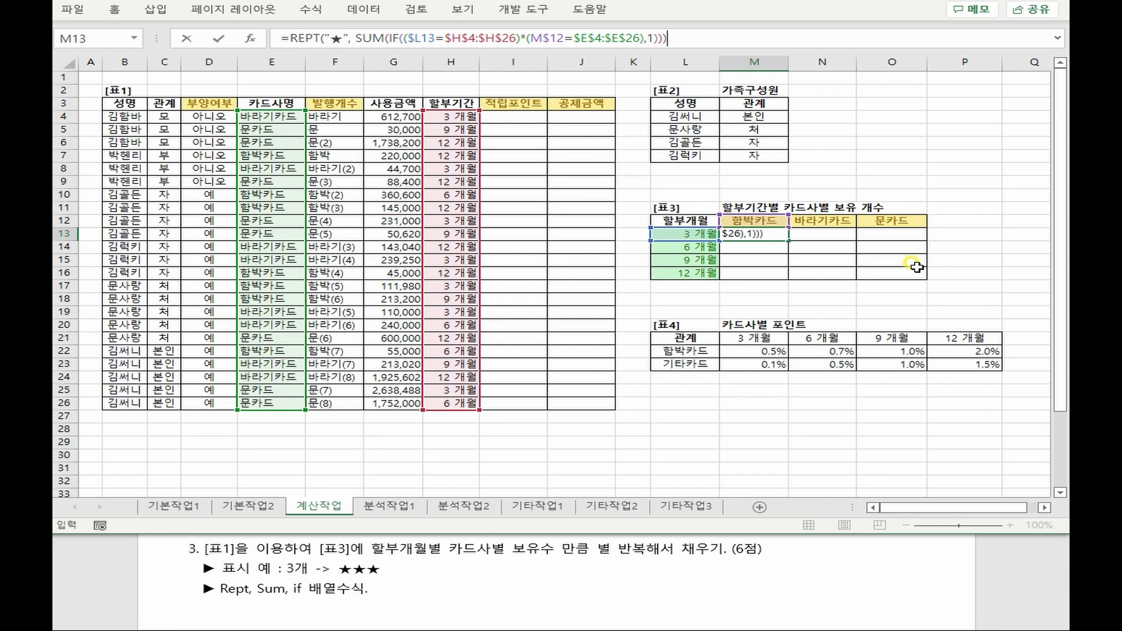
{"action": "key", "text": "ctrl+shift+Return"}
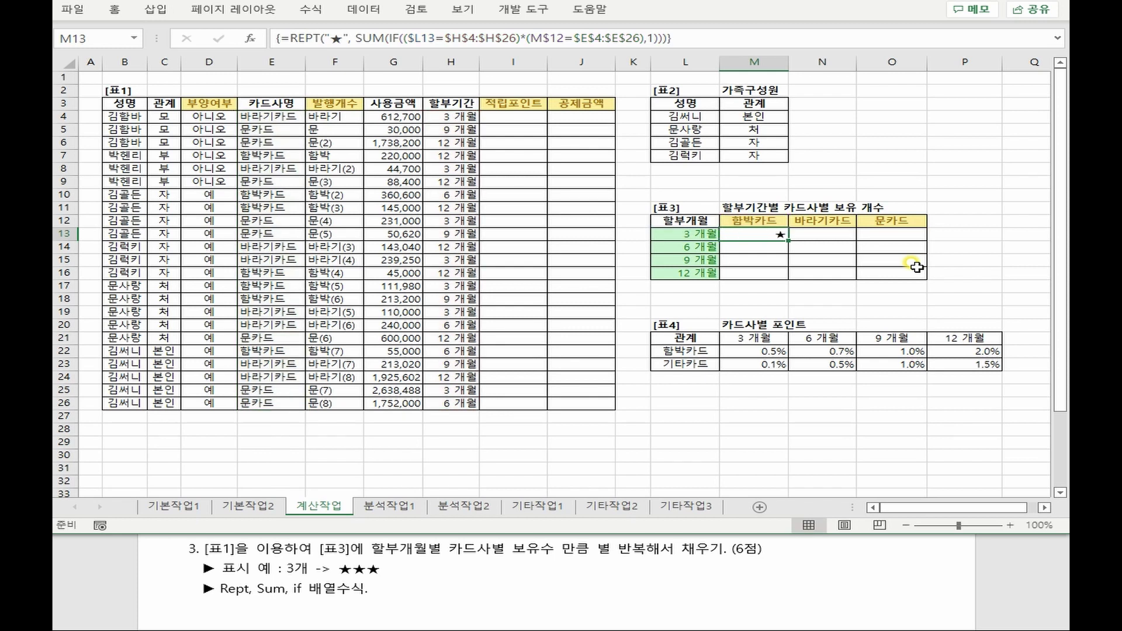
{"action": "double_click", "coordinate": [789, 240]}
{"action": "left_click_drag", "start_coordinate": [789, 279], "coordinate": [893, 275]}
Read question 4 and examine what it refers to: the 표4 rates in M21:P23, 사용금액 in column G and 적립포인트 in column I
{"action": "key", "text": "alt+Tab"}
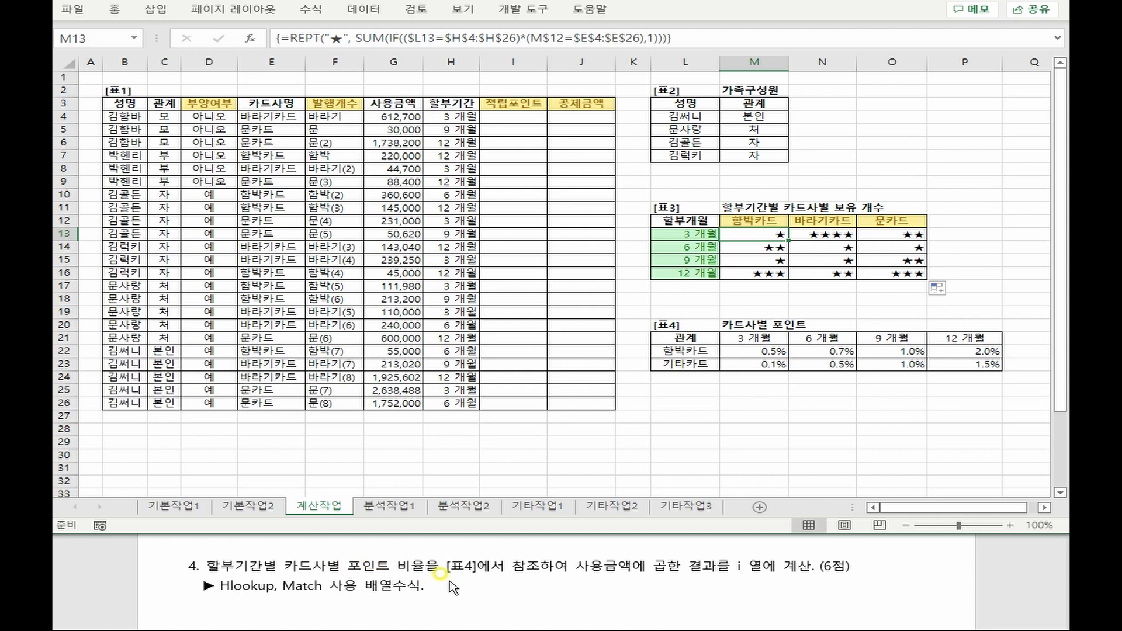
{"action": "left_click", "coordinate": [742, 341]}
{"action": "left_click_drag", "start_coordinate": [747, 345], "coordinate": [961, 365]}
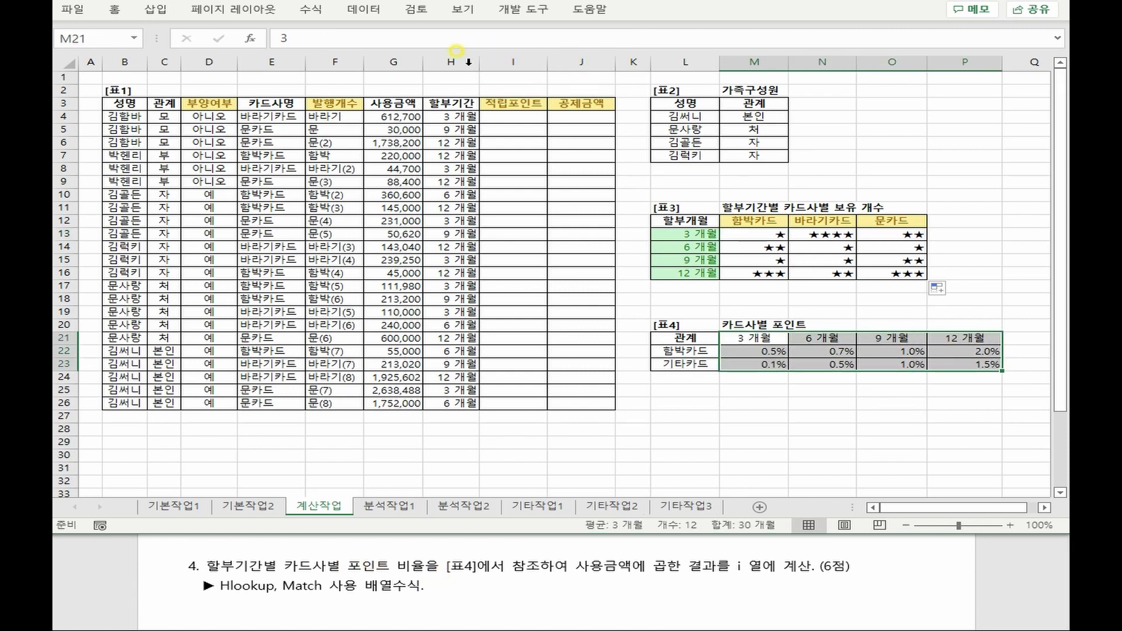
{"action": "left_click", "coordinate": [393, 62]}
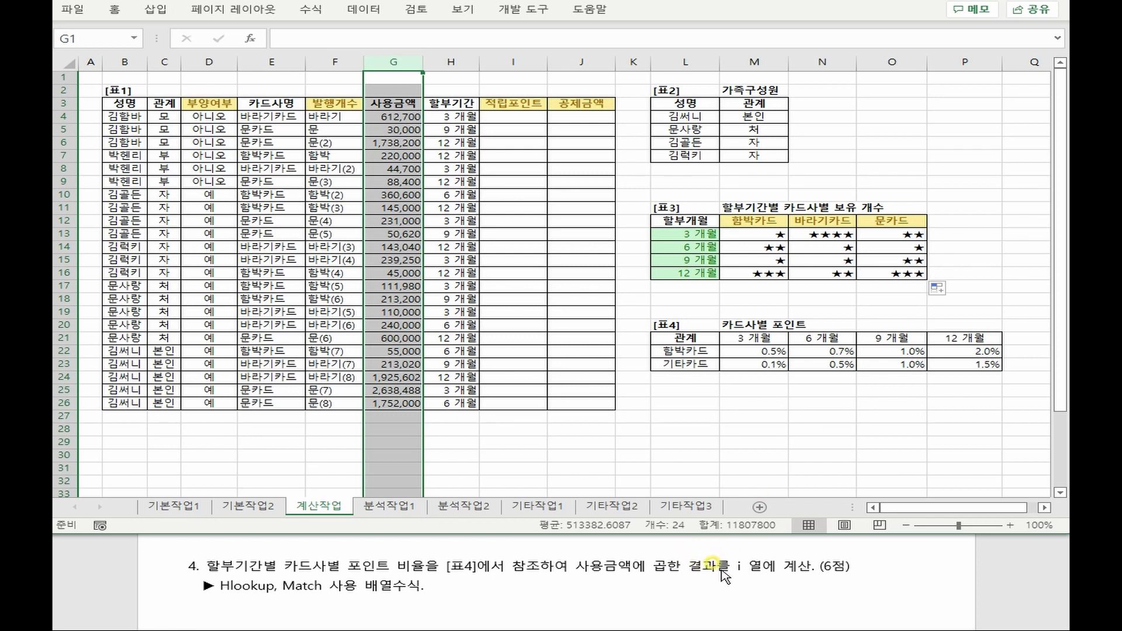
{"action": "left_click", "coordinate": [514, 62]}
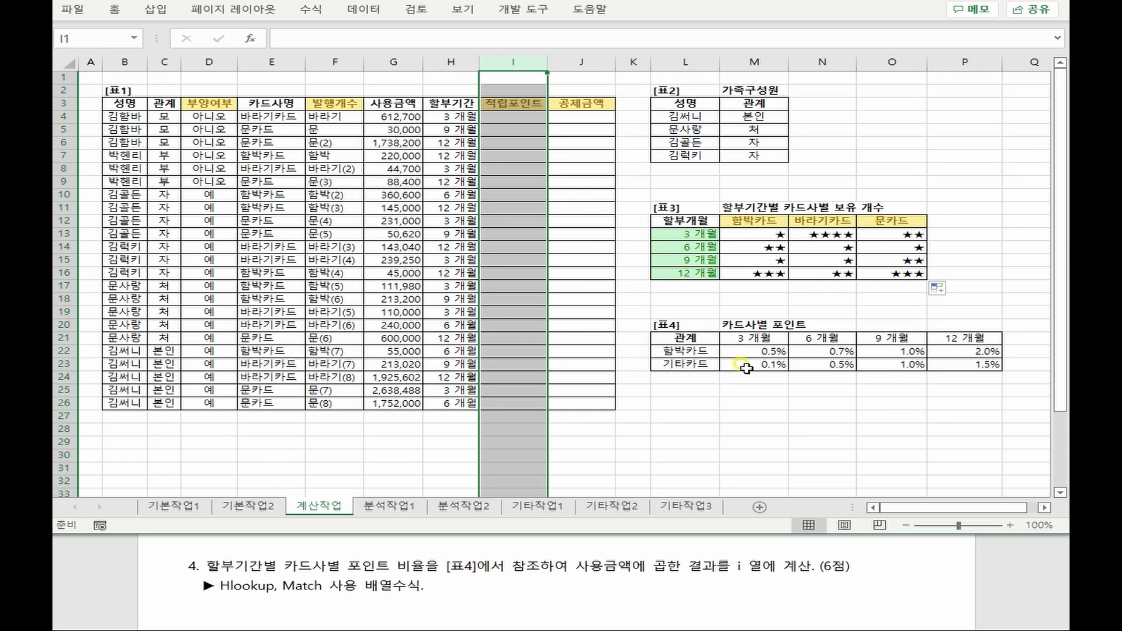
{"action": "left_click", "coordinate": [676, 351]}
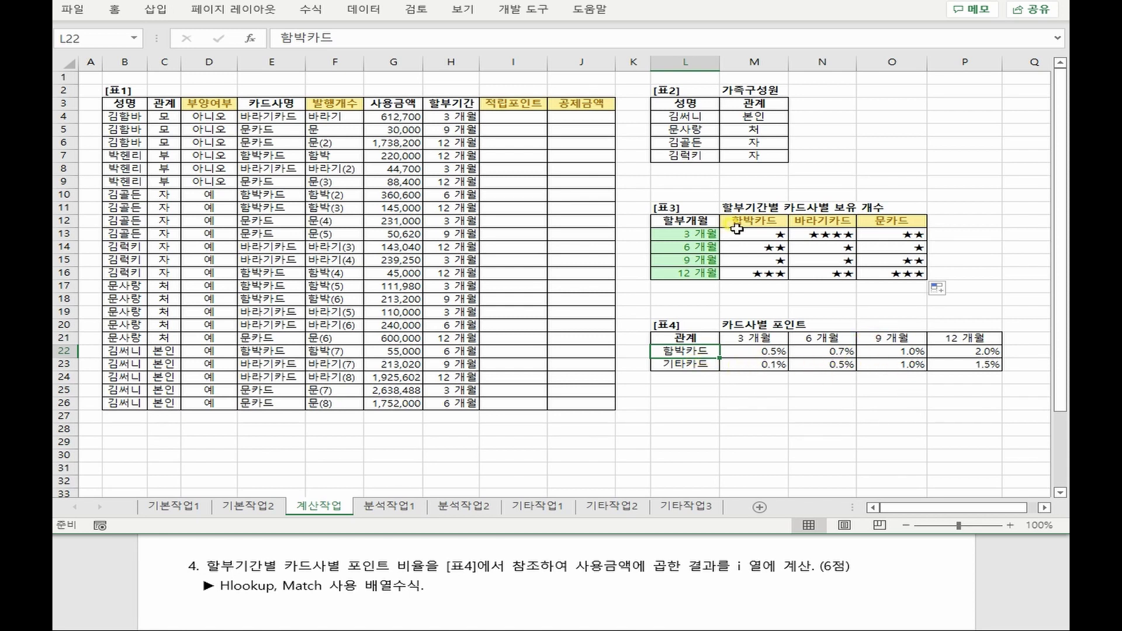
{"action": "left_click", "coordinate": [396, 115]}
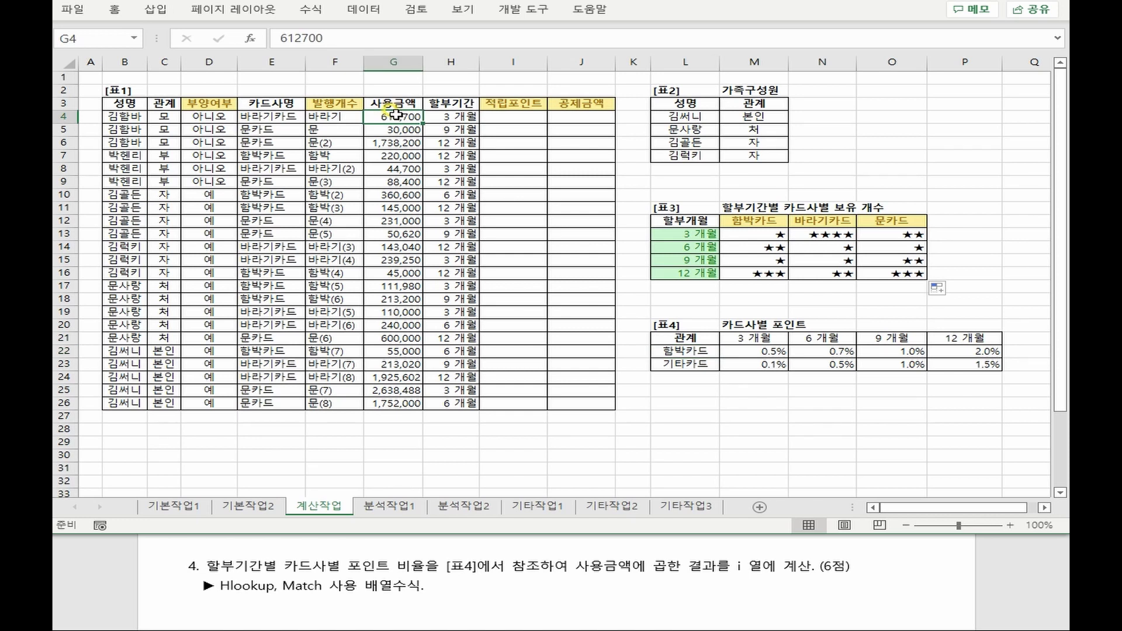
{"action": "key", "text": "Right"}
{"action": "key", "text": "Right"}
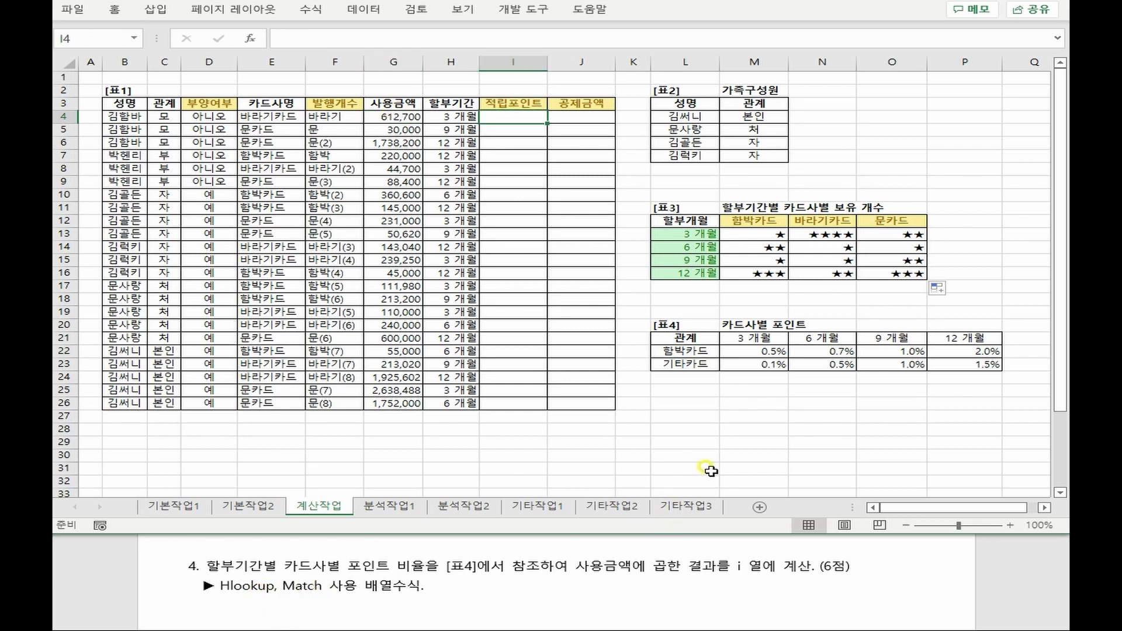
Examine how 할부기간 in column H and the card names in L22:L23 determine the rate row and column in 표4
{"action": "left_click", "coordinate": [756, 339]}
{"action": "left_click_drag", "start_coordinate": [755, 339], "coordinate": [956, 363]}
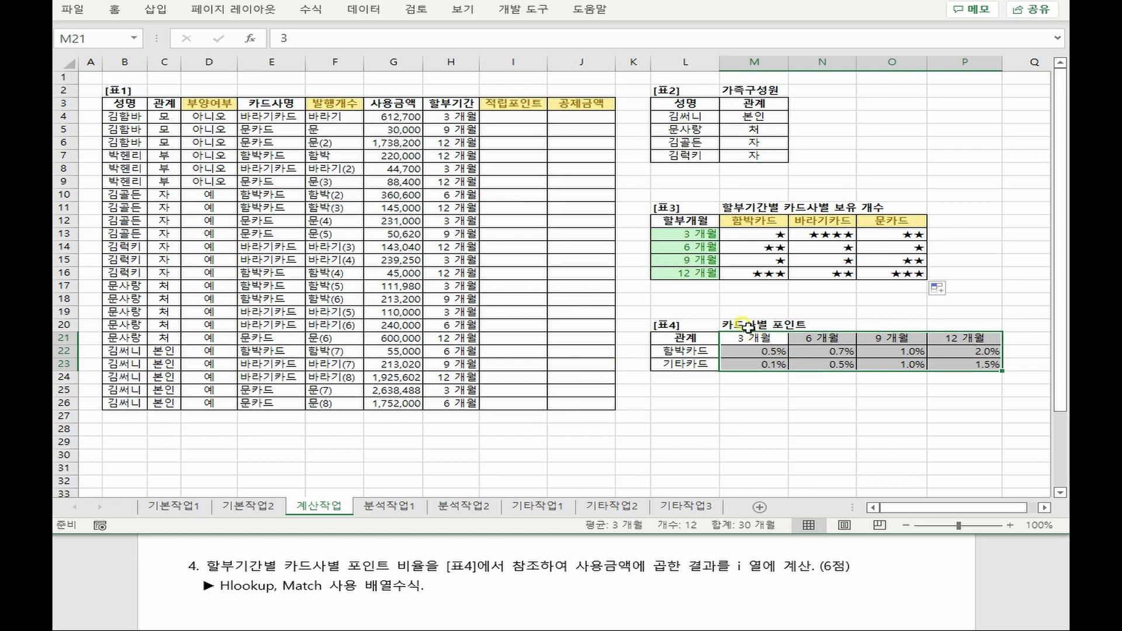
{"action": "left_click", "coordinate": [448, 62]}
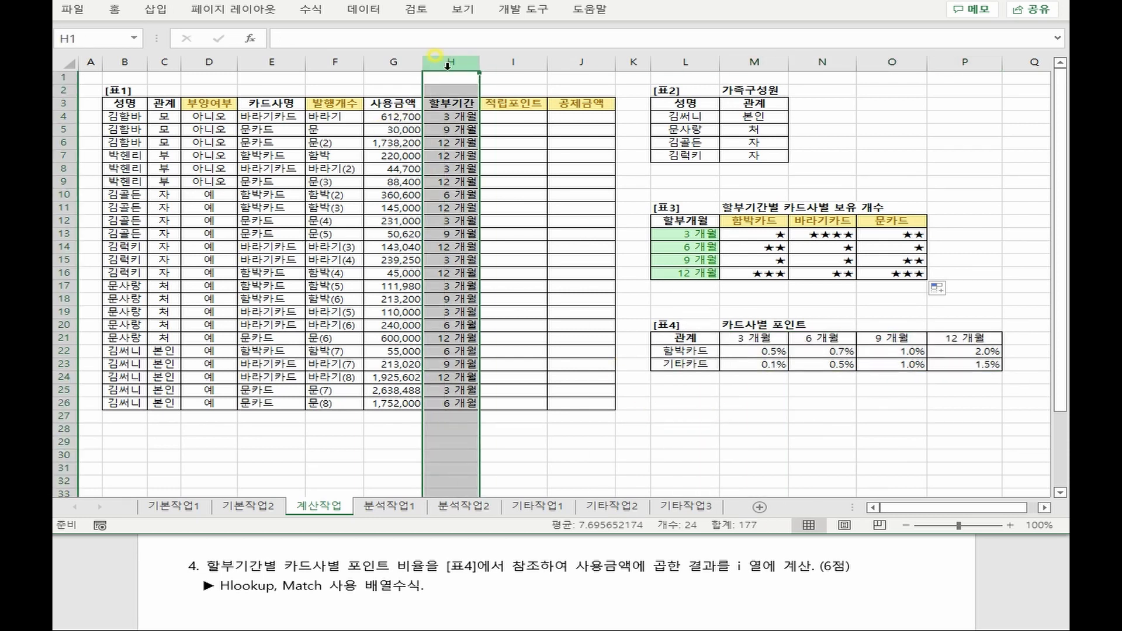
{"action": "left_click_drag", "start_coordinate": [760, 351], "coordinate": [965, 354]}
{"action": "left_click_drag", "start_coordinate": [788, 369], "coordinate": [978, 366]}
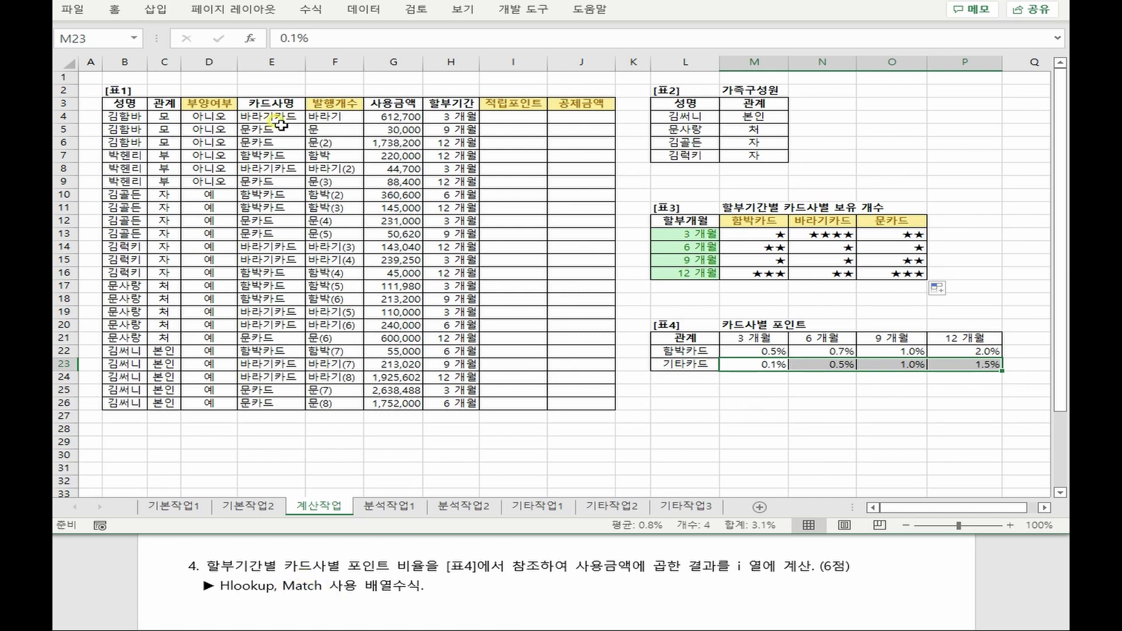
{"action": "left_click", "coordinate": [687, 352]}
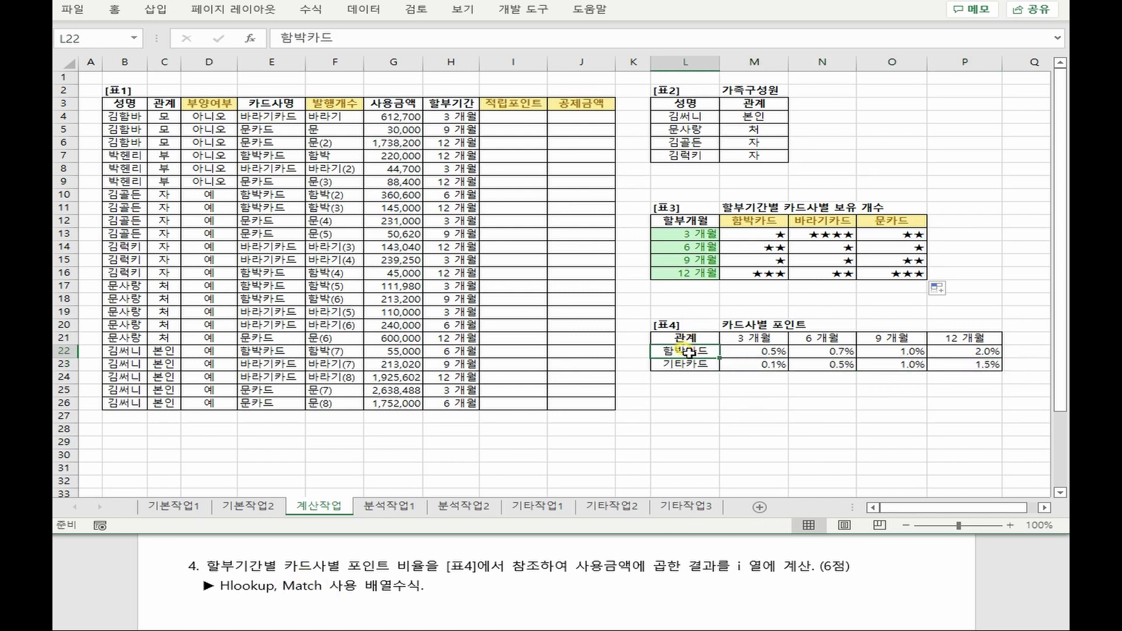
{"action": "left_click", "coordinate": [691, 365]}
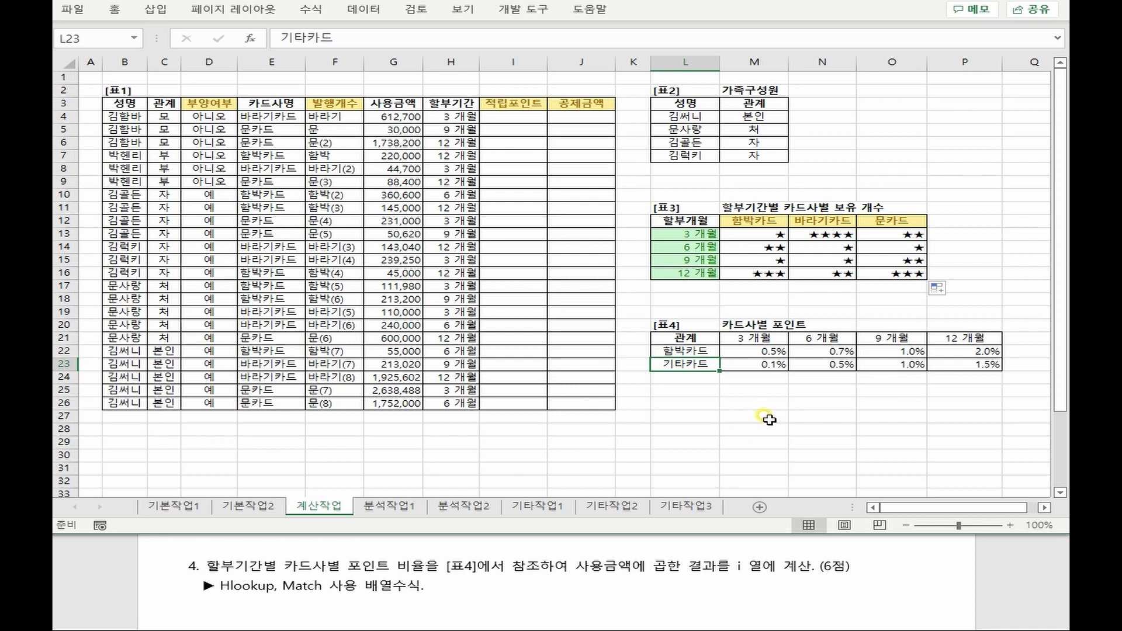
{"action": "left_click", "coordinate": [694, 350]}
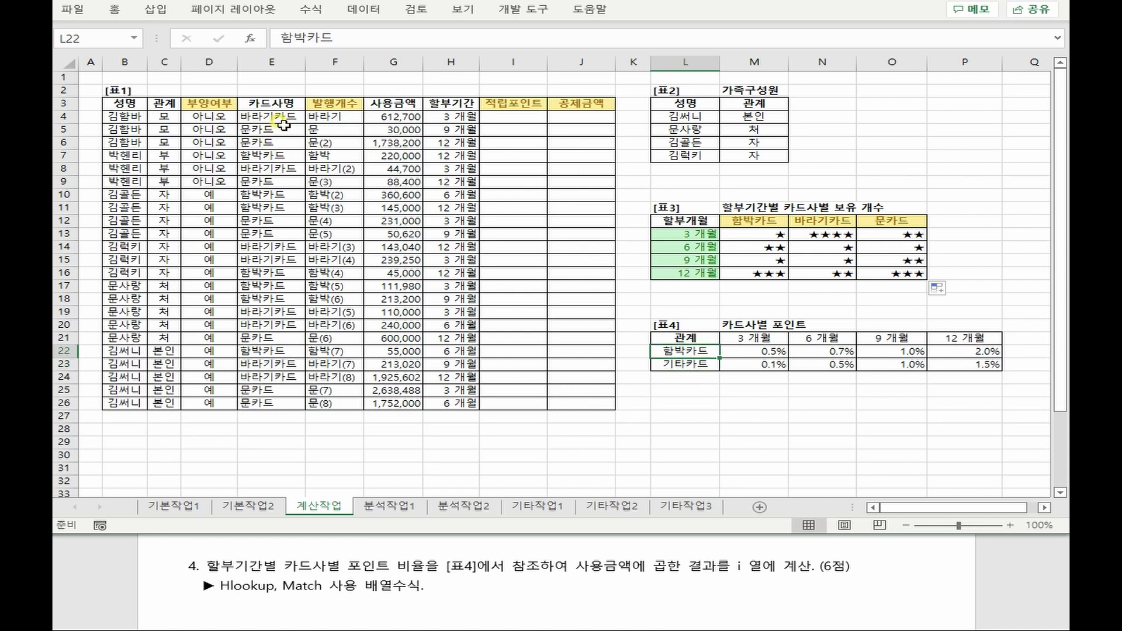
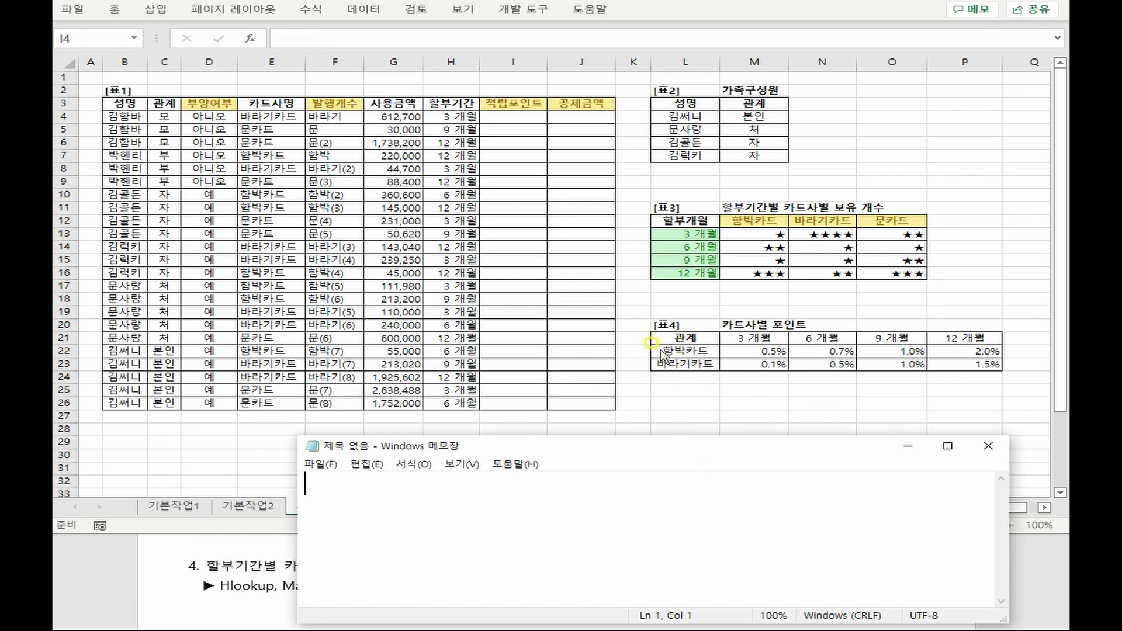
Set the card name in L23 of 표4 to 기타카드
{"action": "left_click", "coordinate": [695, 365]}
{"action": "type", "text": "기타카드"}
{"action": "key", "text": "Return"}
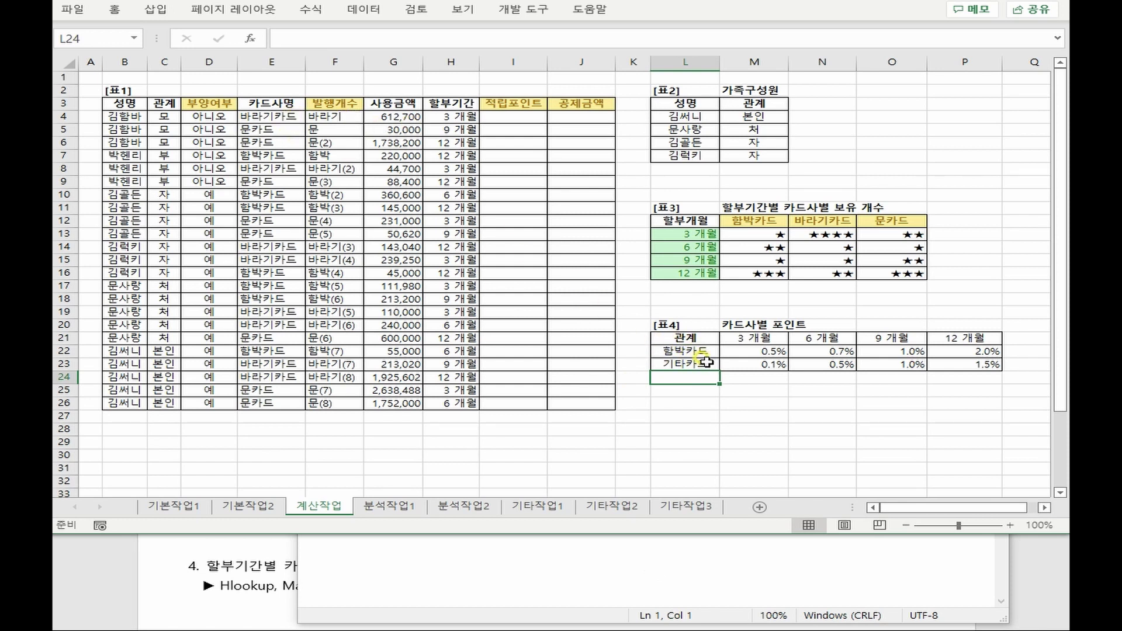
Try the formula =MATCH(E4,$L$22:$L$23,-1) in I4 and fill it through I26
{"action": "left_click", "coordinate": [529, 116]}
{"action": "type", "text": "=ㅡㅁ"}
{"action": "left_click", "coordinate": [264, 116]}
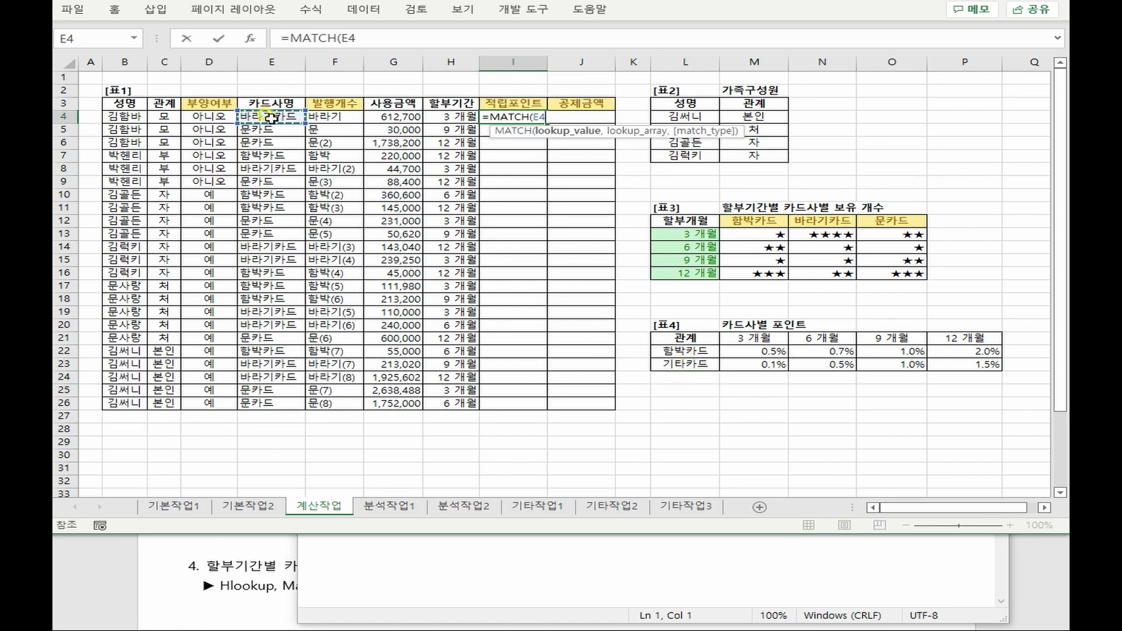
{"action": "type", "text": ","}
{"action": "left_click_drag", "start_coordinate": [685, 351], "coordinate": [701, 365]}
{"action": "key", "text": "F4"}
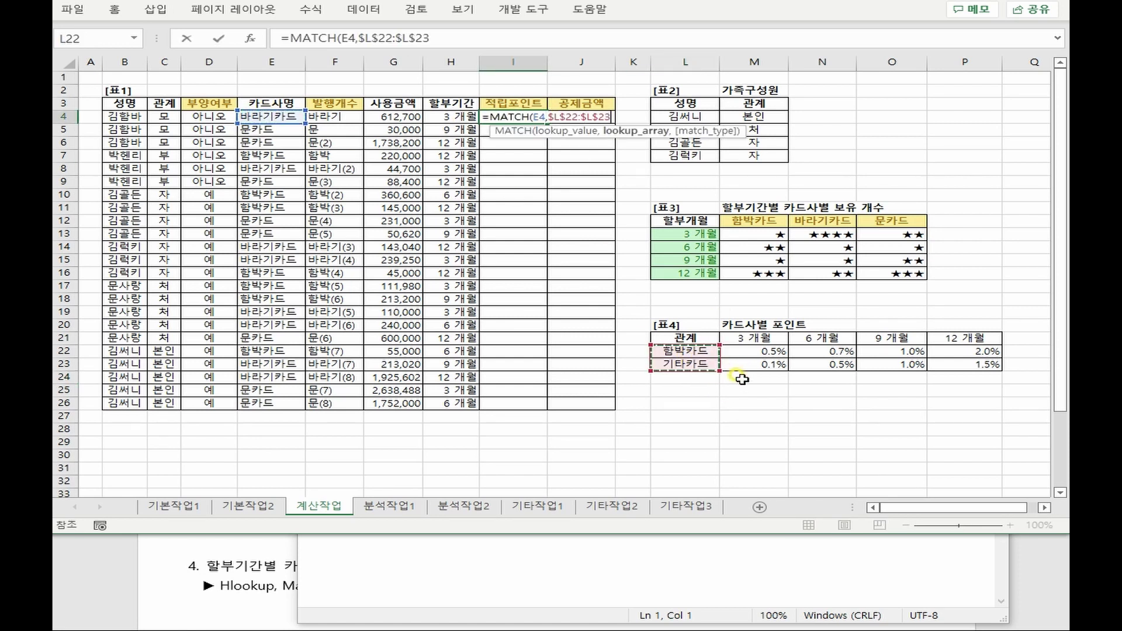
{"action": "type", "text": ",-1"}
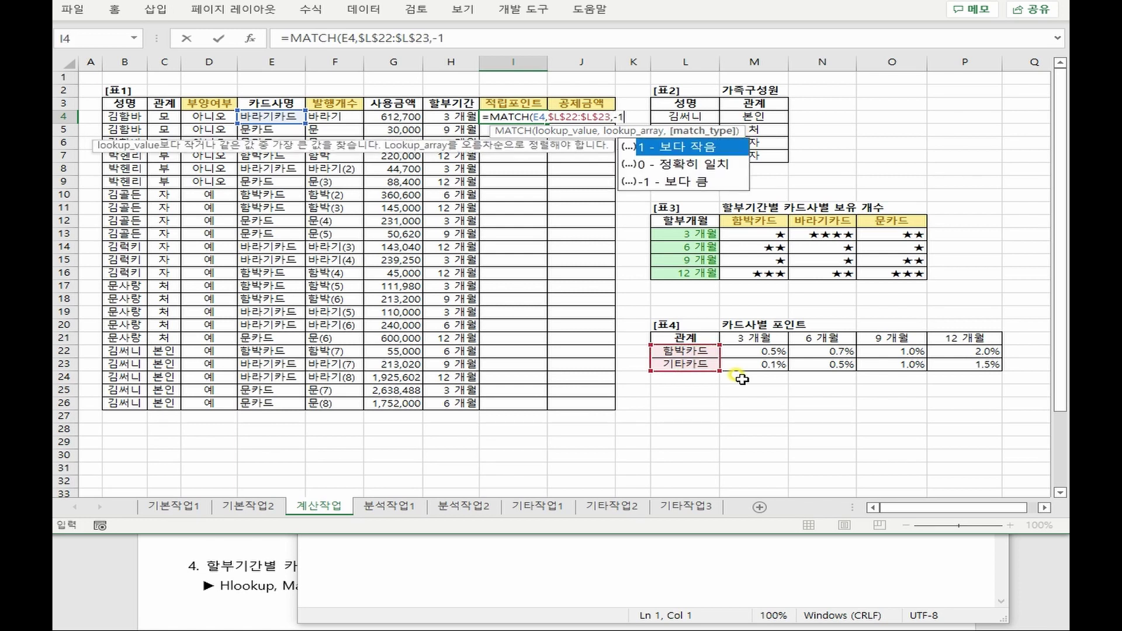
{"action": "key", "text": "ctrl+Return"}
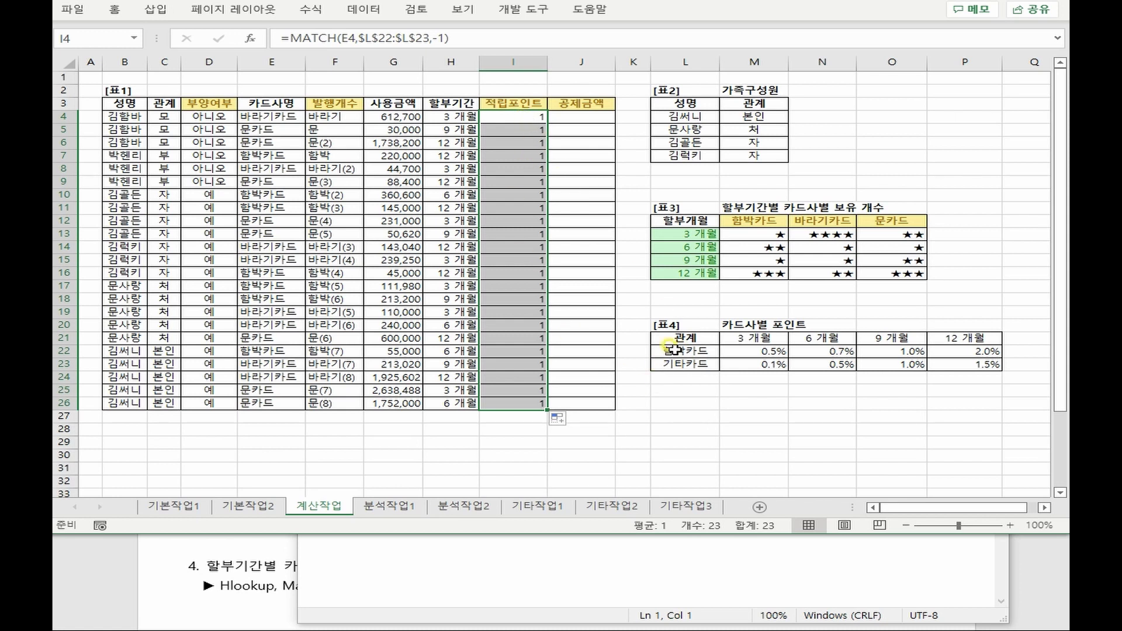
Compare the card names in L22:L23 with the trial MATCH results and clear I4:I26
{"action": "left_click_drag", "start_coordinate": [674, 351], "coordinate": [678, 363]}
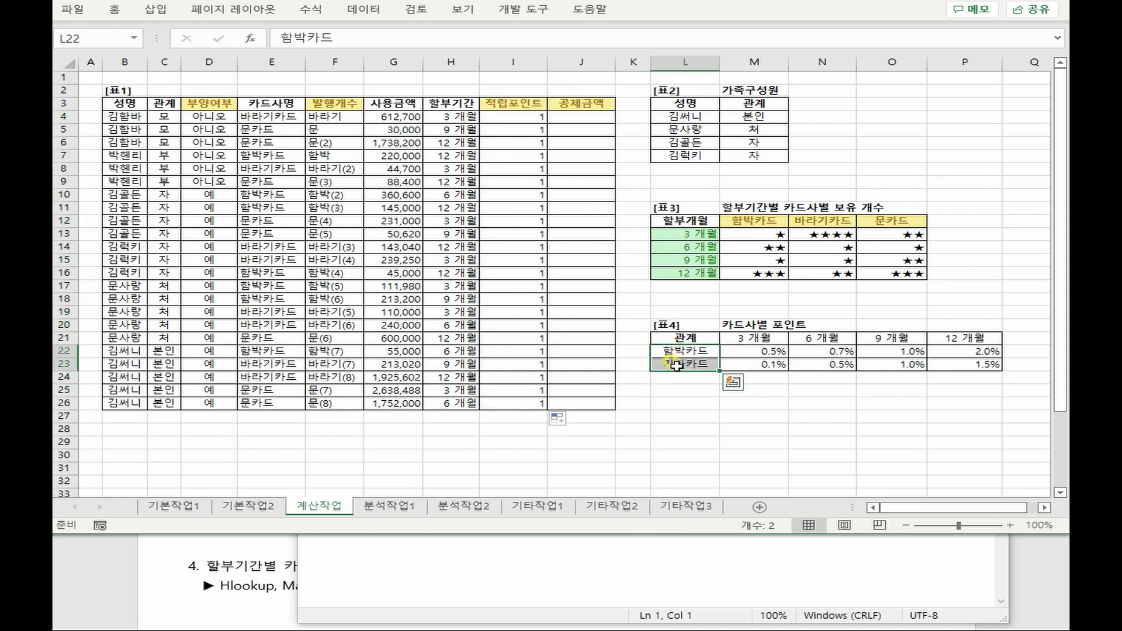
{"action": "left_click_drag", "start_coordinate": [514, 116], "coordinate": [517, 404]}
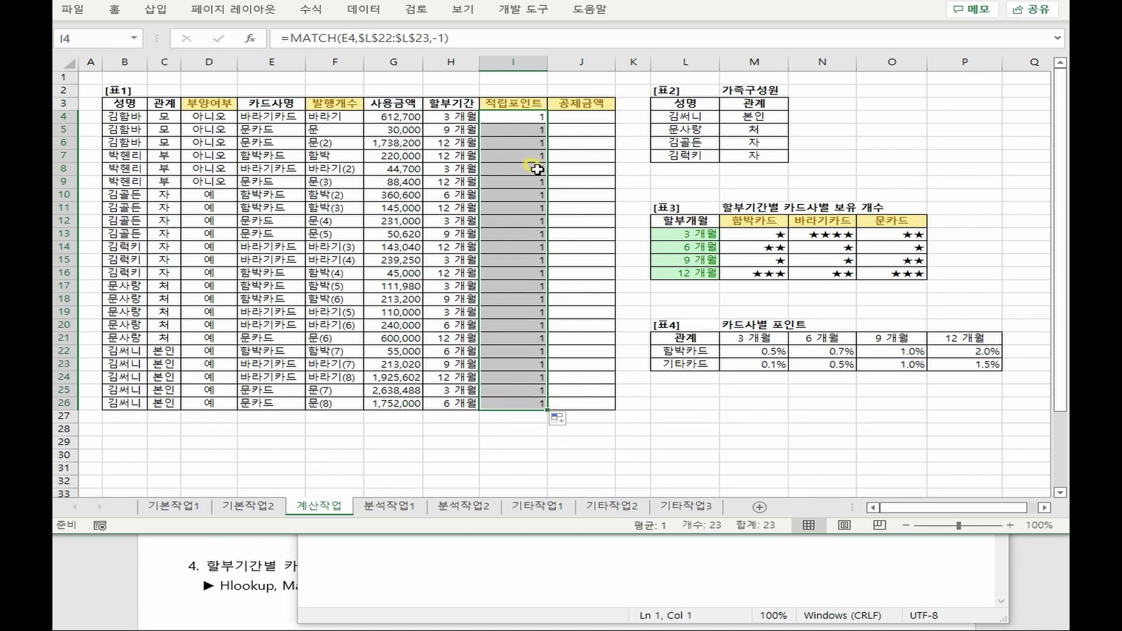
{"action": "key", "text": "Delete"}
Switch to the untitled Notepad note and write the card names as 함박카드-바라기카드-문카드-기타카드
{"action": "left_click", "coordinate": [773, 562]}
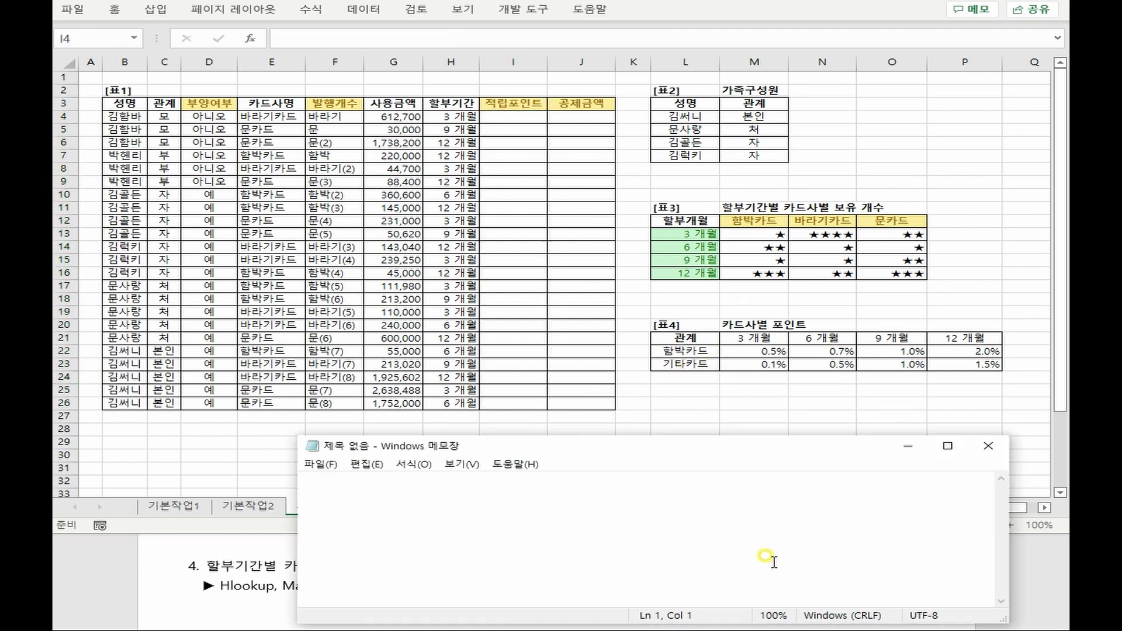
{"action": "type", "text": "함박카드"}
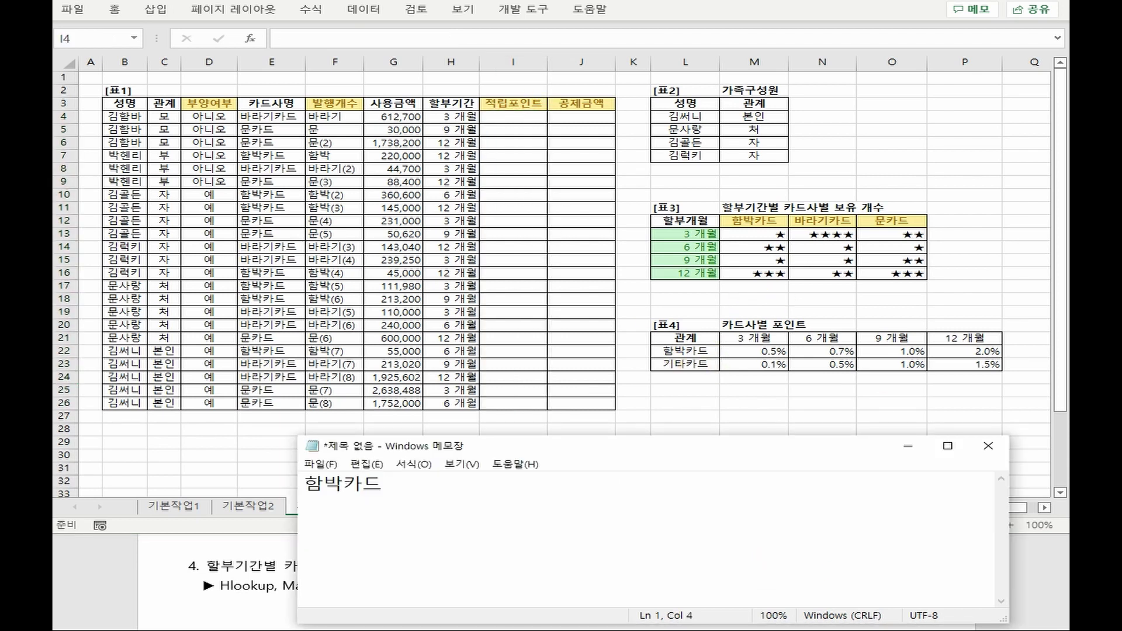
{"action": "type", "text": "-바라기카드-문카드-"}
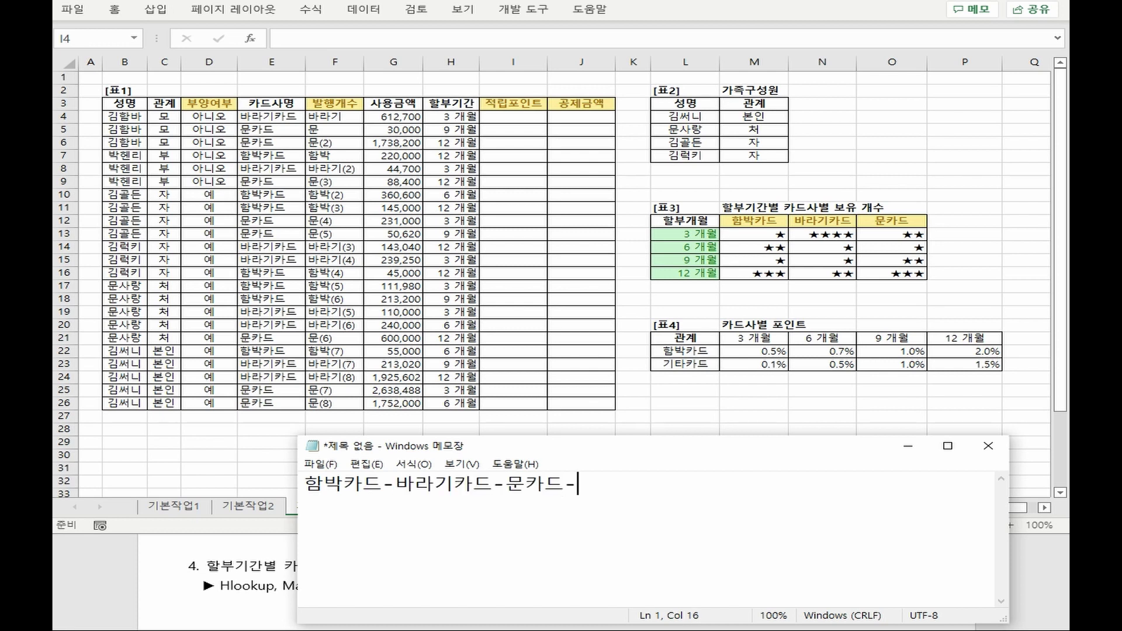
{"action": "type", "text": "기타카드"}
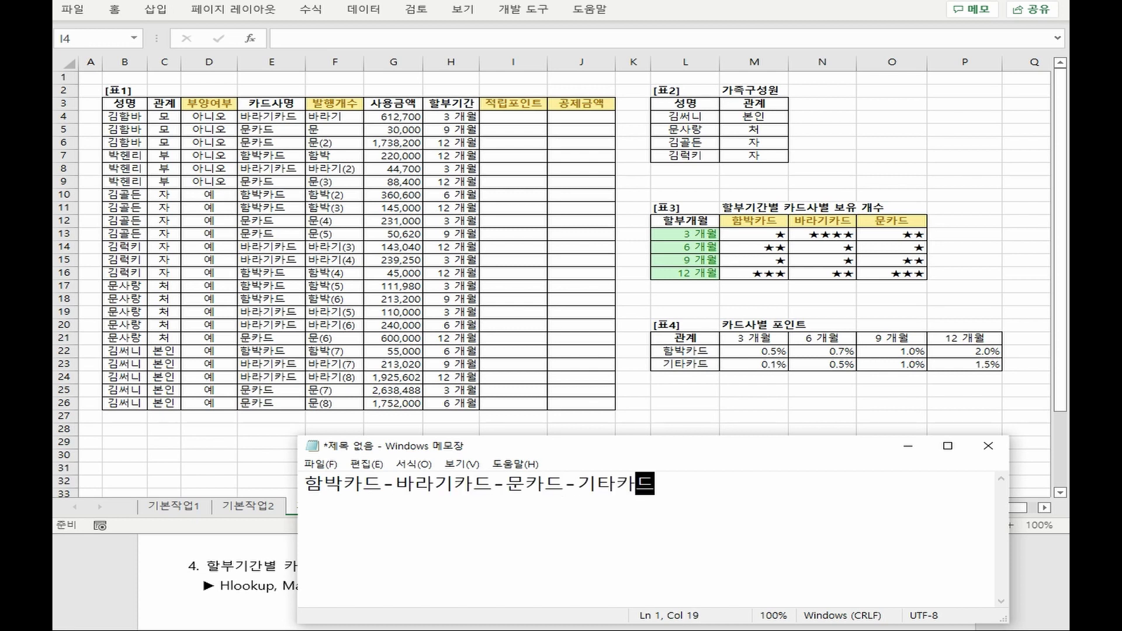
{"action": "double_click", "coordinate": [577, 490]}
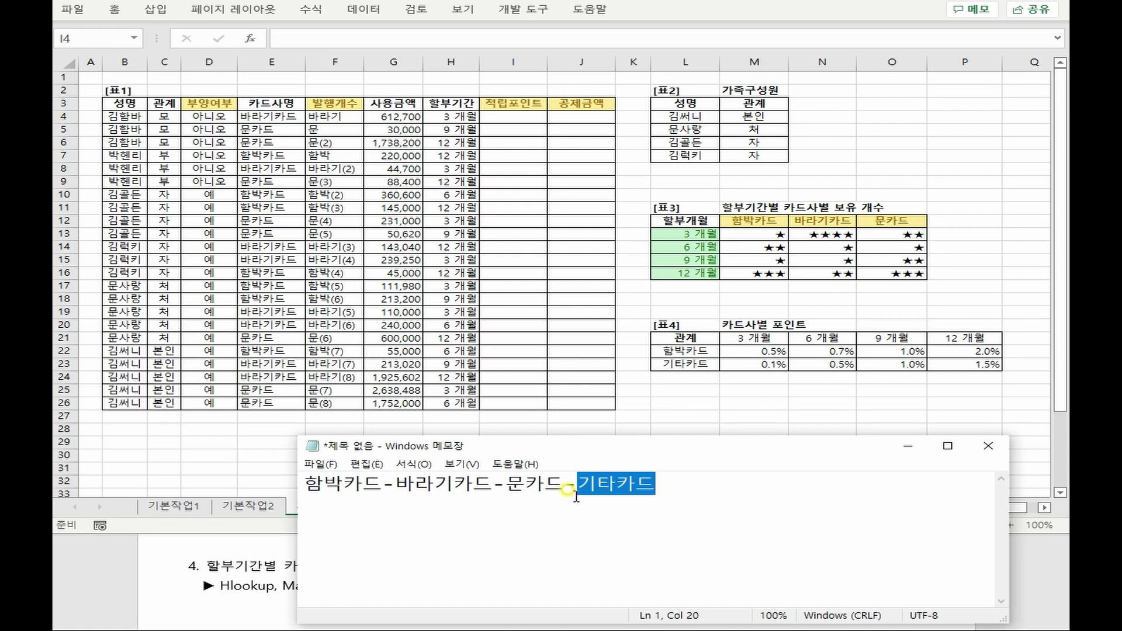
{"action": "left_click_drag", "start_coordinate": [396, 490], "coordinate": [564, 490]}
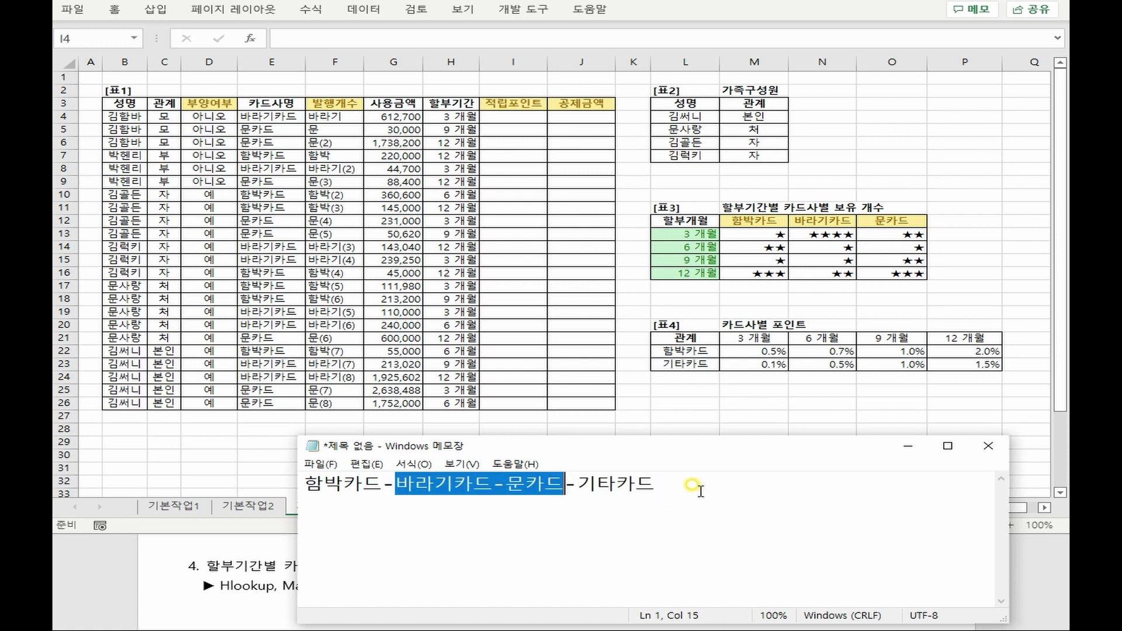
{"action": "left_click_drag", "start_coordinate": [395, 490], "coordinate": [270, 486]}
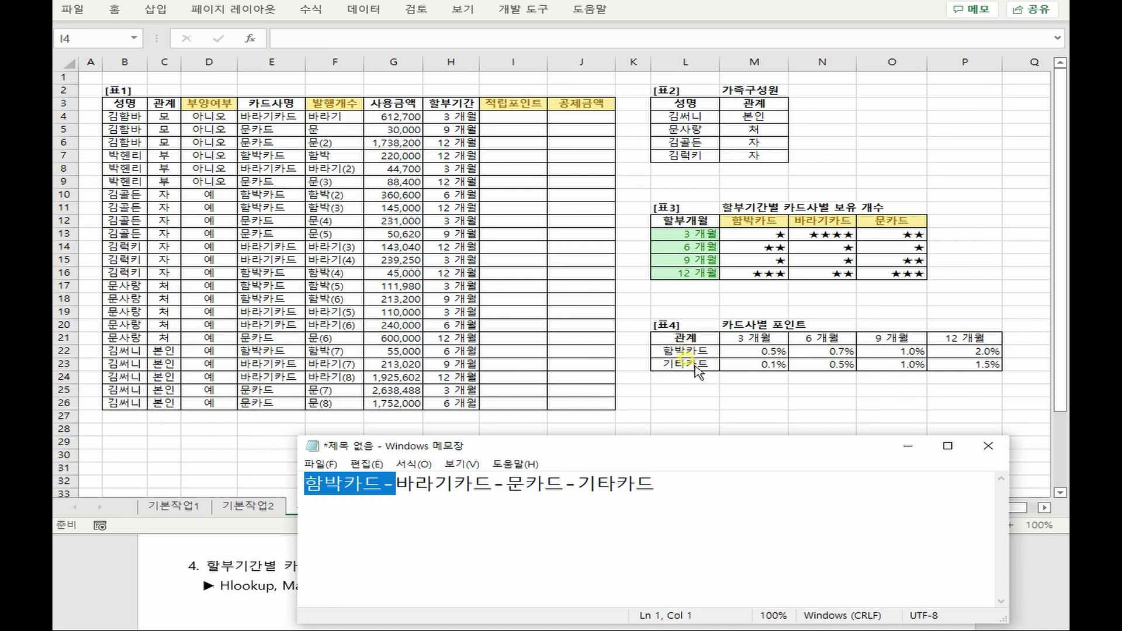
Write the array constant {"함박카드","바라기카드"} below the card names and copy it
{"action": "left_click", "coordinate": [722, 485]}
{"action": "type", "text": "{\"함박카드\","}
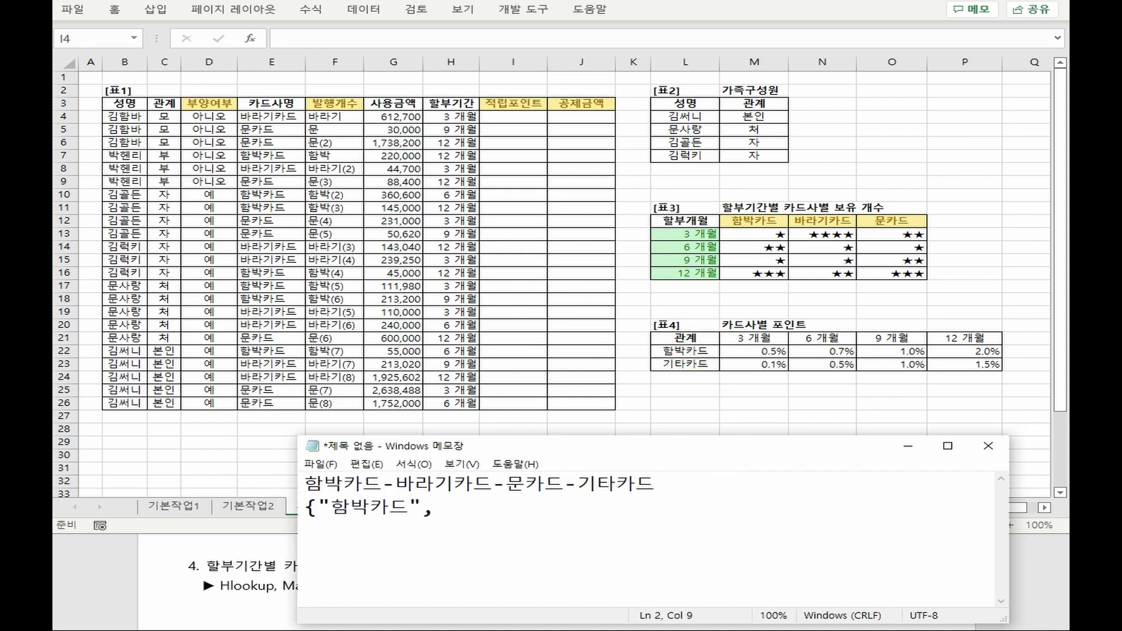
{"action": "type", "text": "\"바라기카드\"}"}
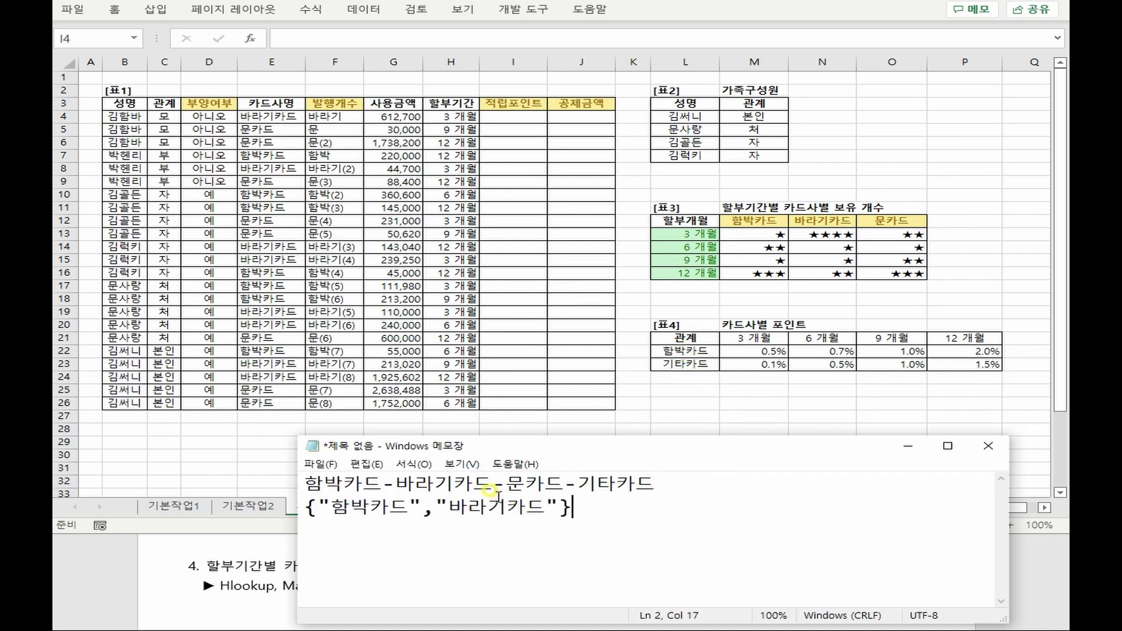
{"action": "left_click_drag", "start_coordinate": [564, 484], "coordinate": [396, 484]}
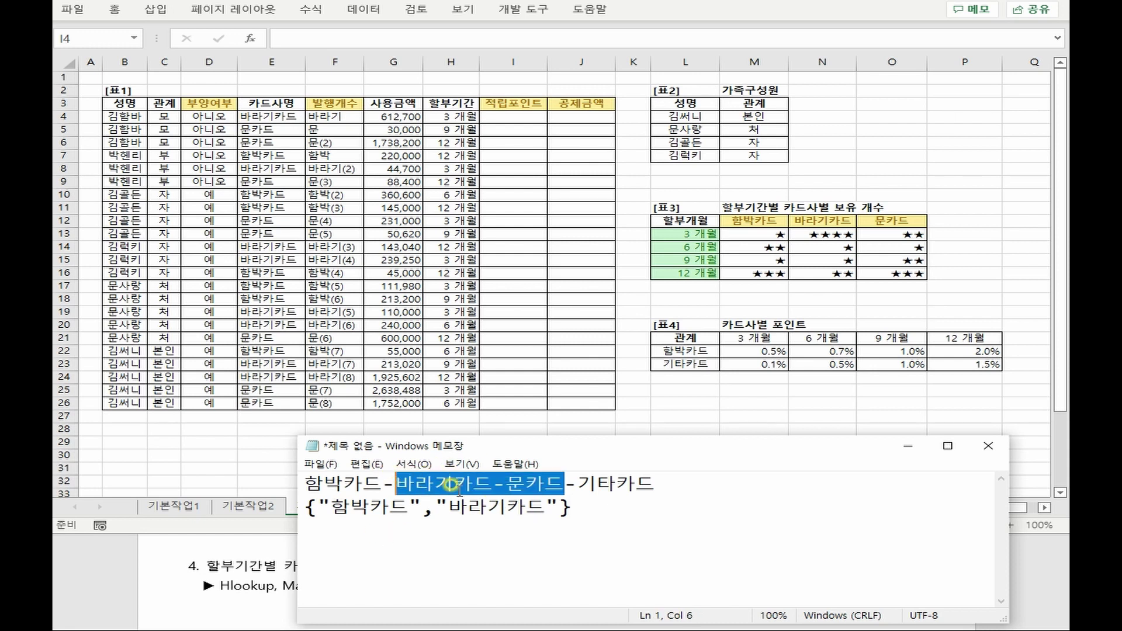
{"action": "left_click_drag", "start_coordinate": [304, 484], "coordinate": [383, 484]}
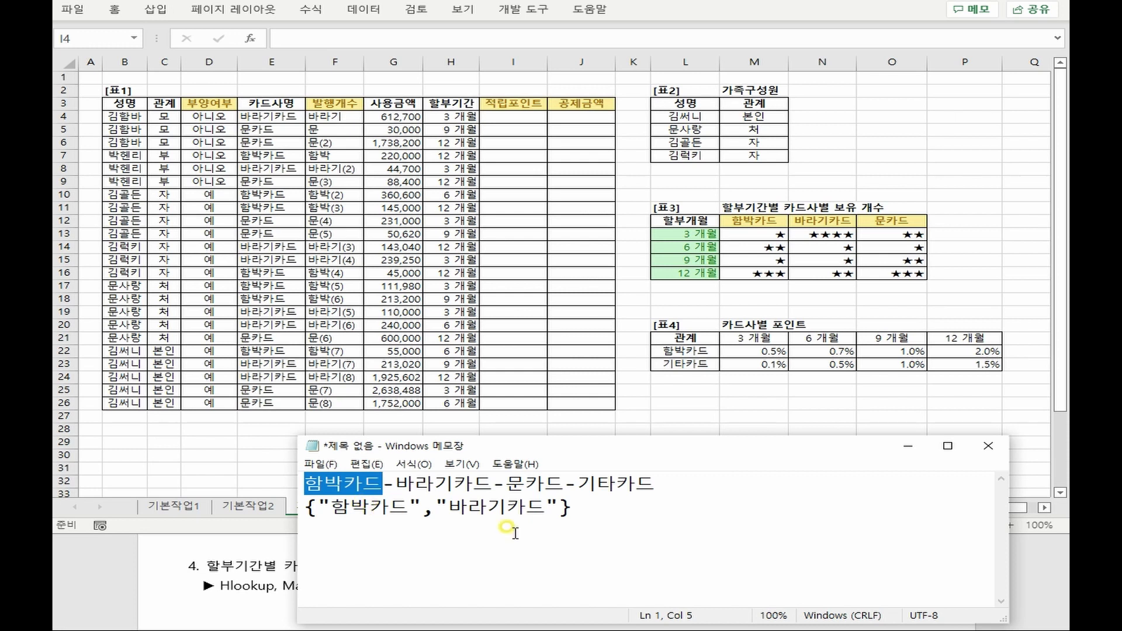
{"action": "left_click_drag", "start_coordinate": [655, 484], "coordinate": [396, 484]}
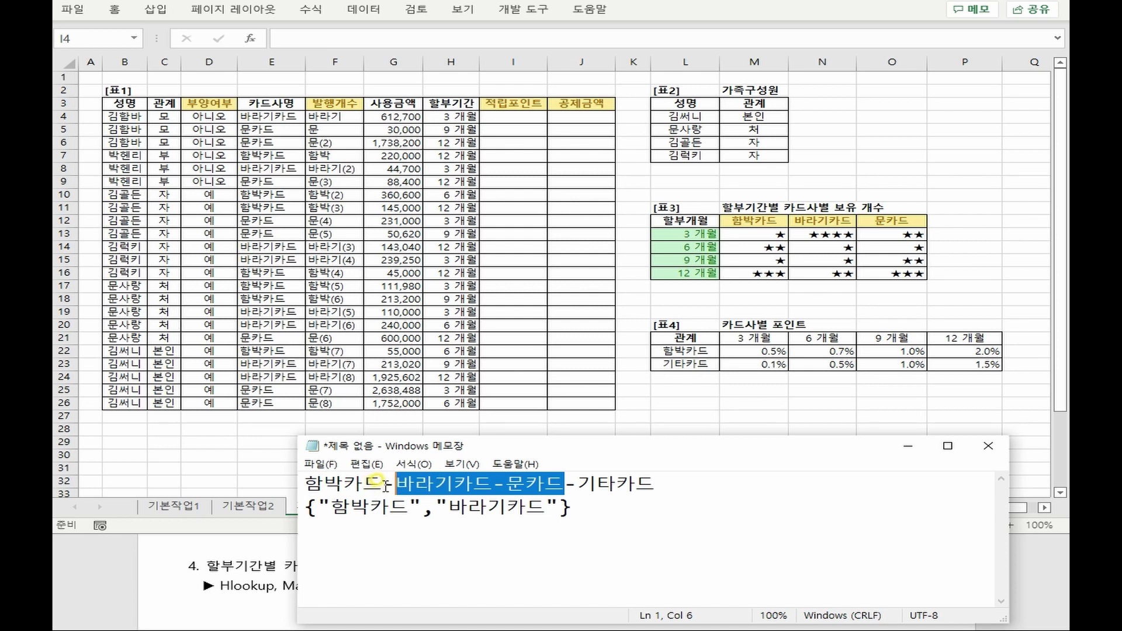
{"action": "left_click_drag", "start_coordinate": [383, 484], "coordinate": [280, 480]}
{"action": "left_click_drag", "start_coordinate": [574, 507], "coordinate": [299, 517]}
{"action": "key", "text": "ctrl+c"}
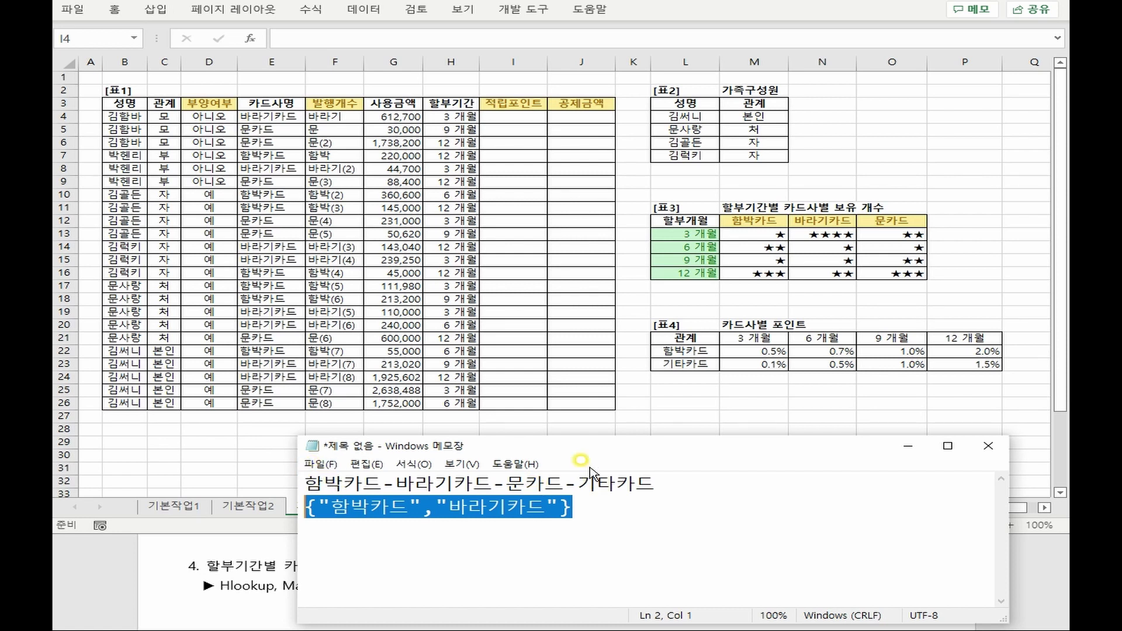
Compare the order of 바라기카드 and 문카드 in the first line with the entries of the array constant
{"action": "left_click", "coordinate": [598, 510]}
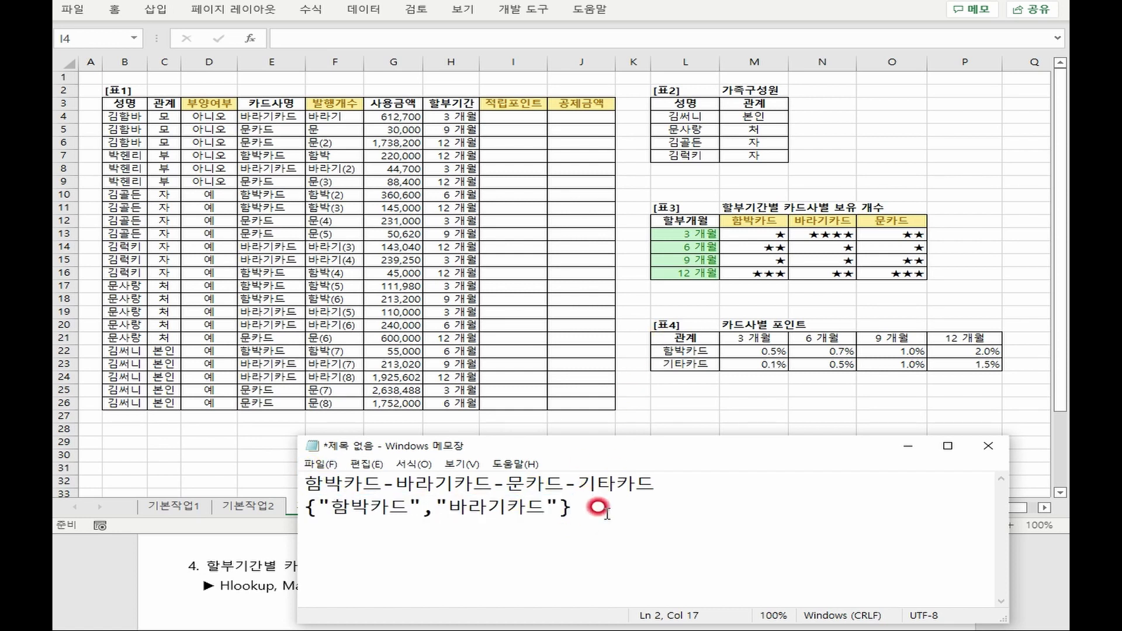
{"action": "left_click_drag", "start_coordinate": [414, 484], "coordinate": [484, 482]}
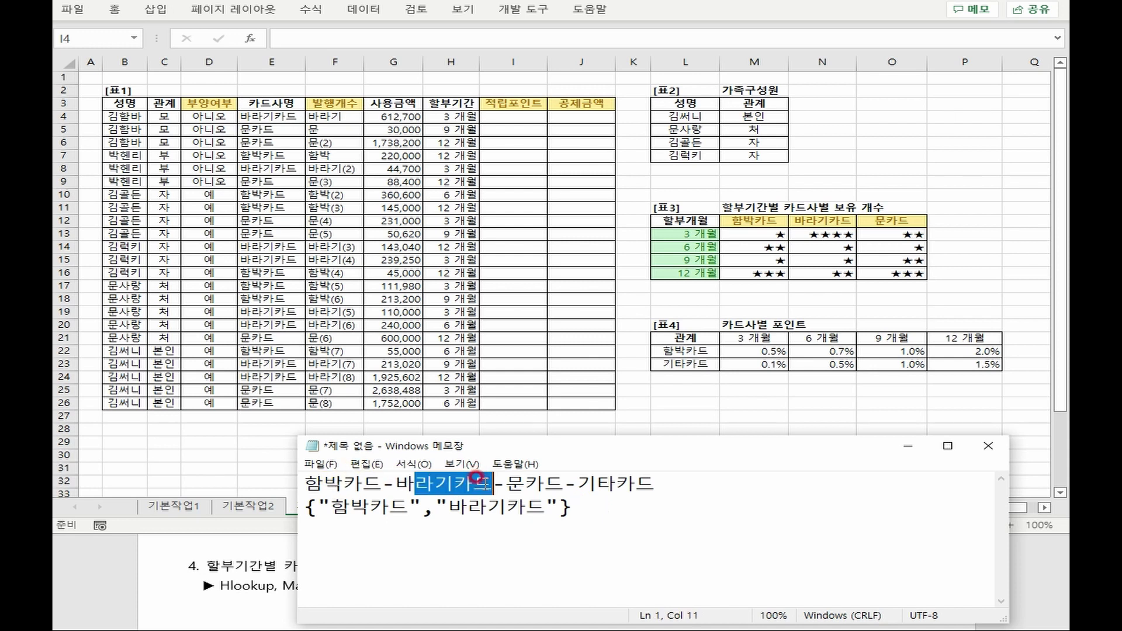
{"action": "left_click_drag", "start_coordinate": [318, 507], "coordinate": [567, 483]}
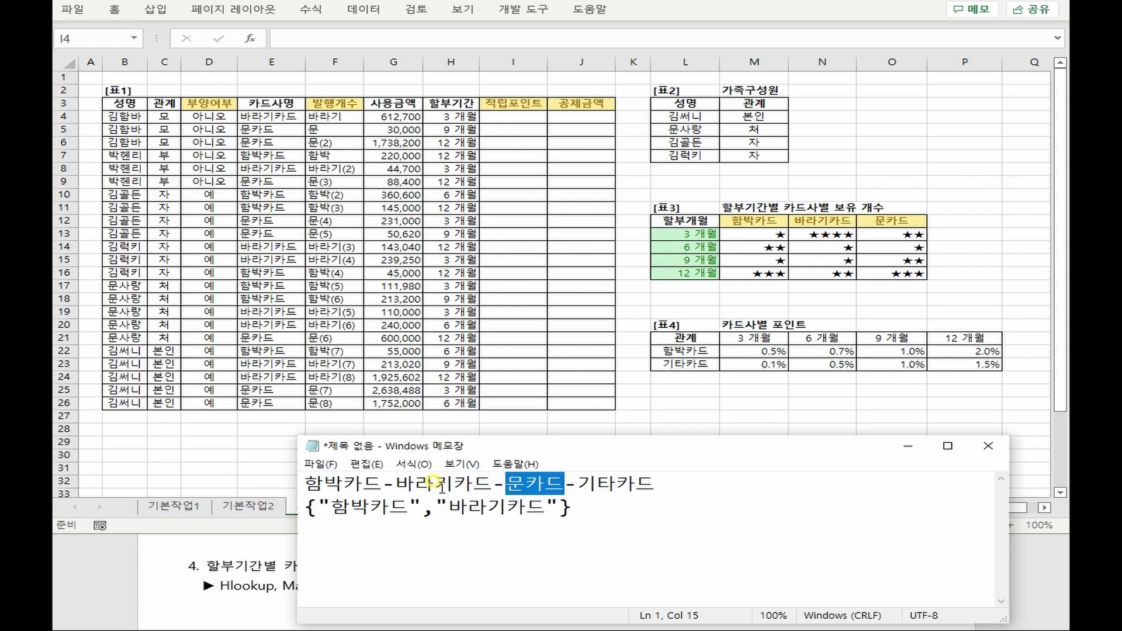
{"action": "left_click_drag", "start_coordinate": [399, 485], "coordinate": [545, 507]}
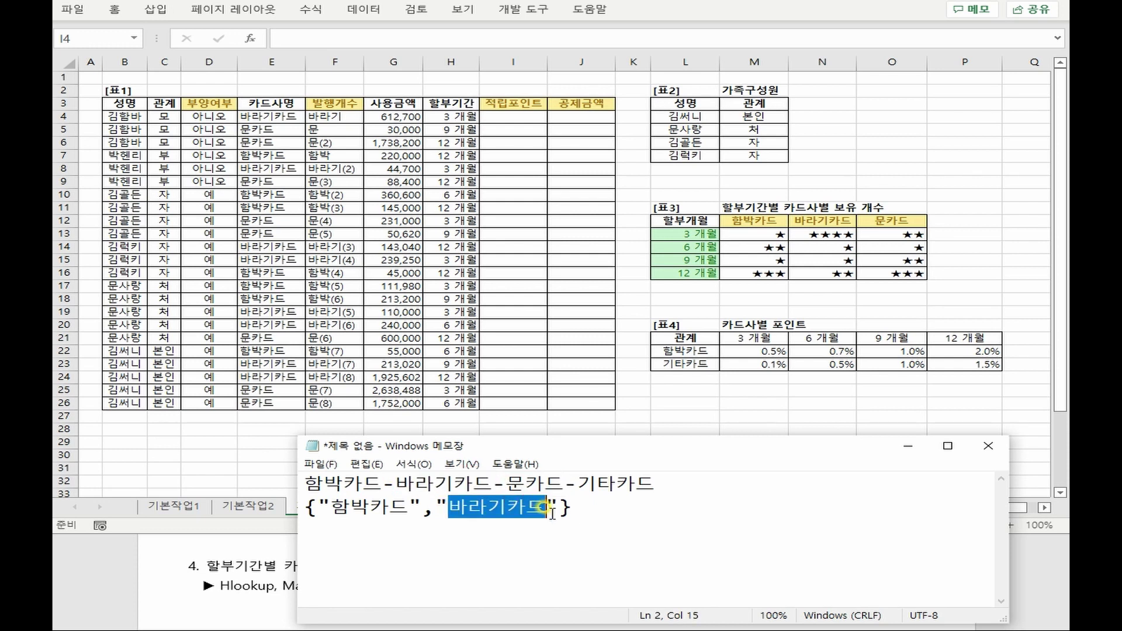
{"action": "left_click", "coordinate": [578, 508]}
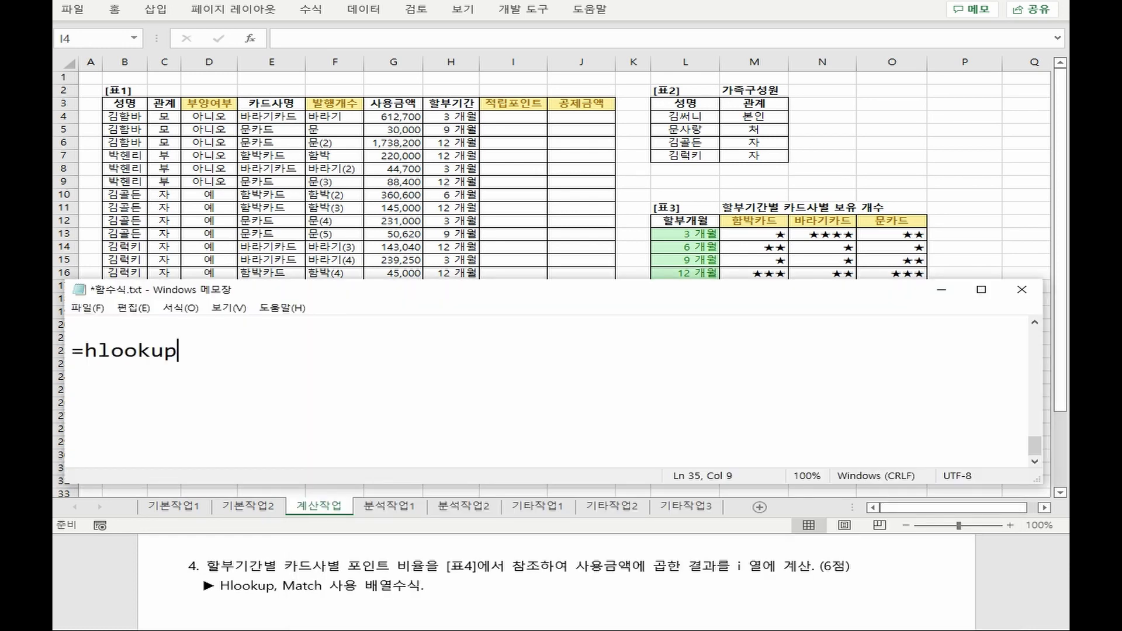
In 함수식.txt, write the formula template =hlookup(찾을값, 값범위, match(찾을값, 값범위, 방식) , 정확도 )
{"action": "type", "text": "(찾을값, 값범위, 행번호, 정확도 )"}
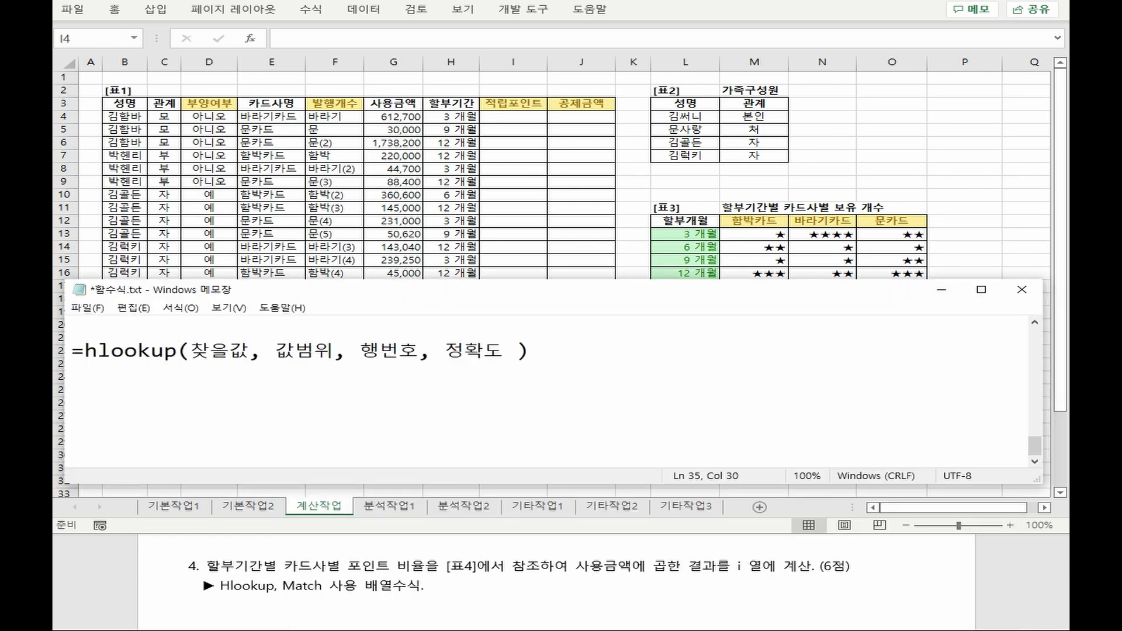
{"action": "key", "text": "shift+Home"}
{"action": "key", "text": "End"}
{"action": "left_click_drag", "start_coordinate": [358, 351], "coordinate": [426, 351]}
{"action": "type", "text": "match("}
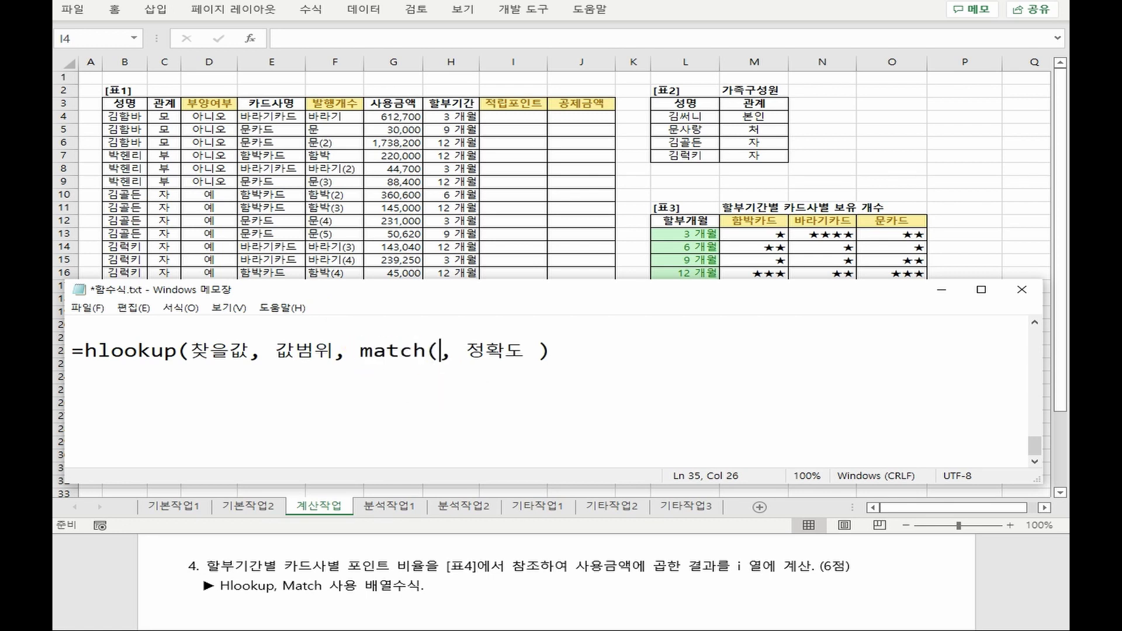
{"action": "type", "text": "찾을값, 값범위, 방식)"}
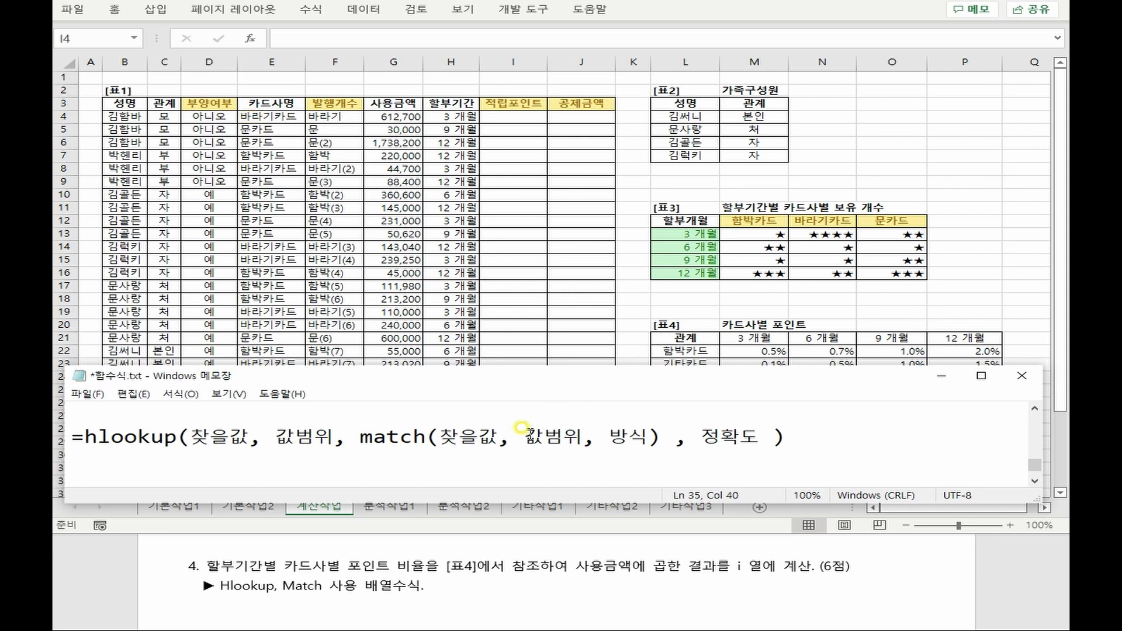
Fill the template's MATCH range with {"함박카드","바라기카드"}, its 방식 with -1 and the HLOOKUP 정확도 with 0
{"action": "left_click_drag", "start_coordinate": [524, 435], "coordinate": [581, 431]}
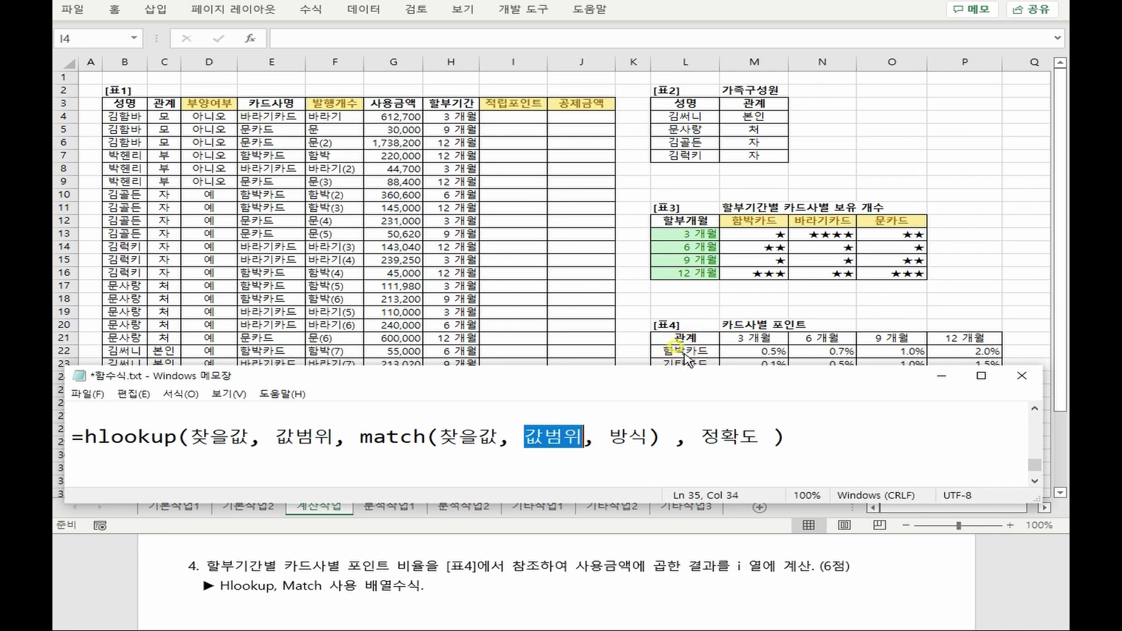
{"action": "type", "text": "{"}
{"action": "key", "text": "ctrl+v"}
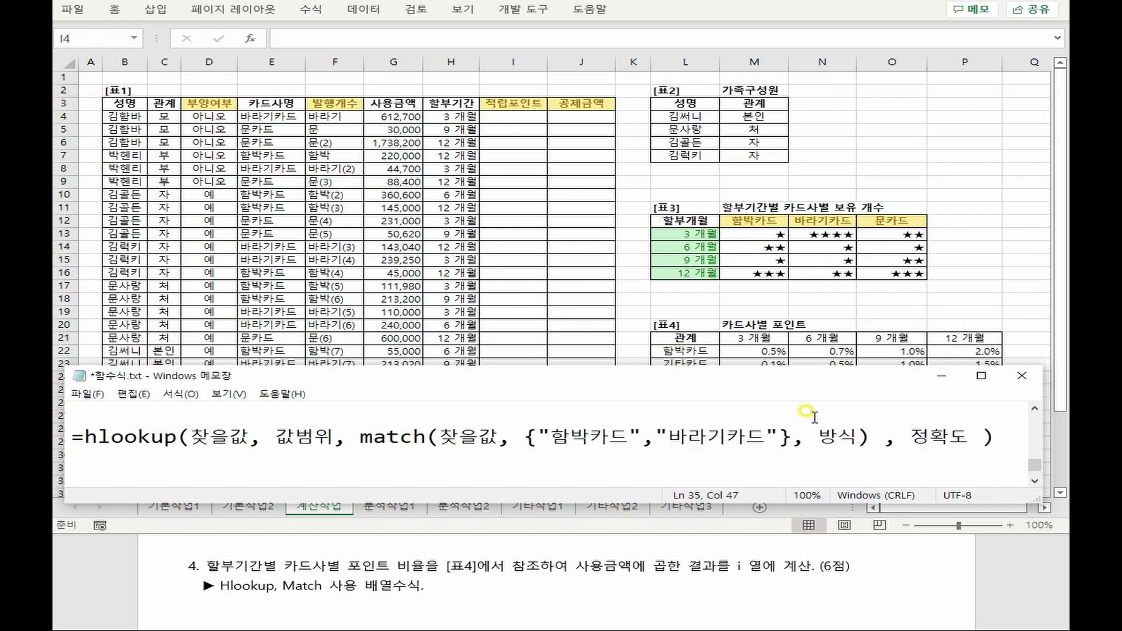
{"action": "left_click_drag", "start_coordinate": [817, 437], "coordinate": [858, 467]}
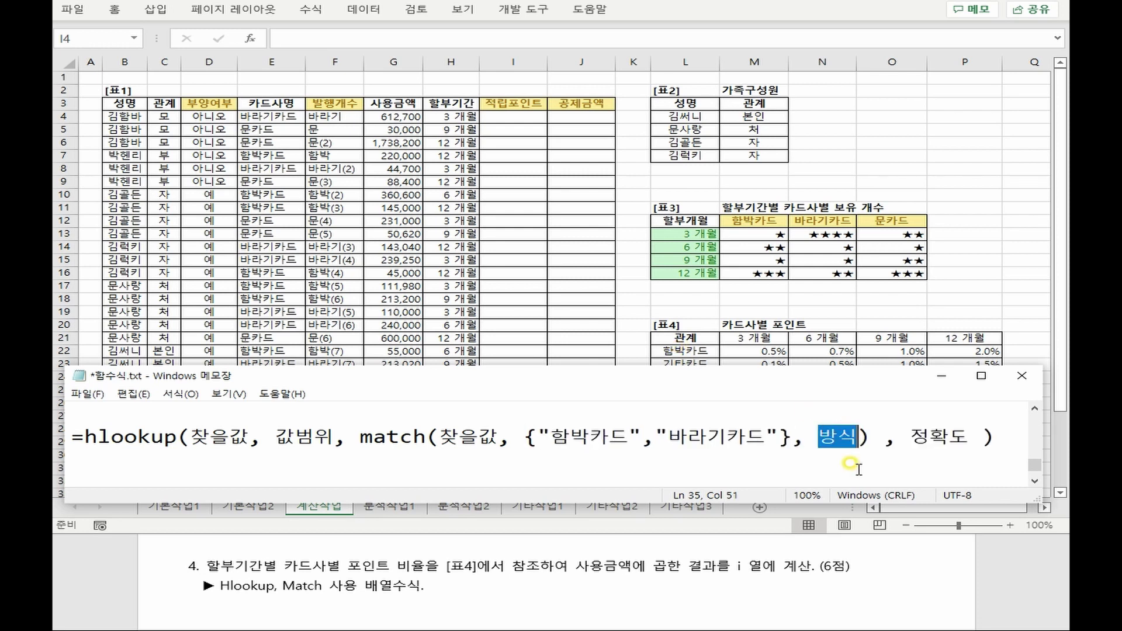
{"action": "type", "text": "-1"}
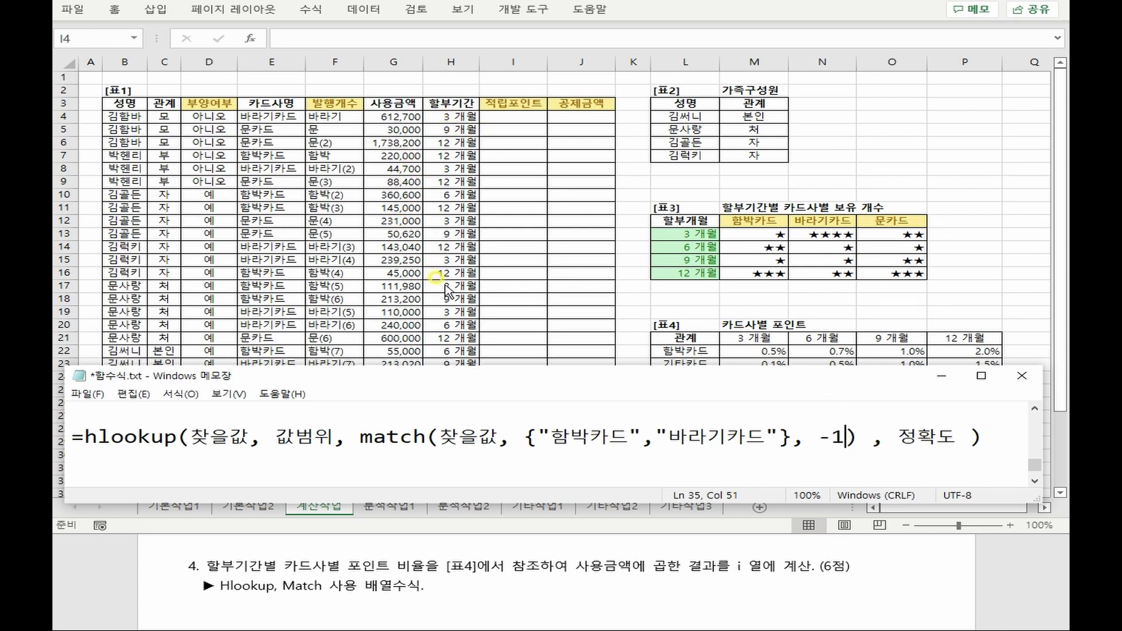
{"action": "left_click_drag", "start_coordinate": [908, 455], "coordinate": [961, 450]}
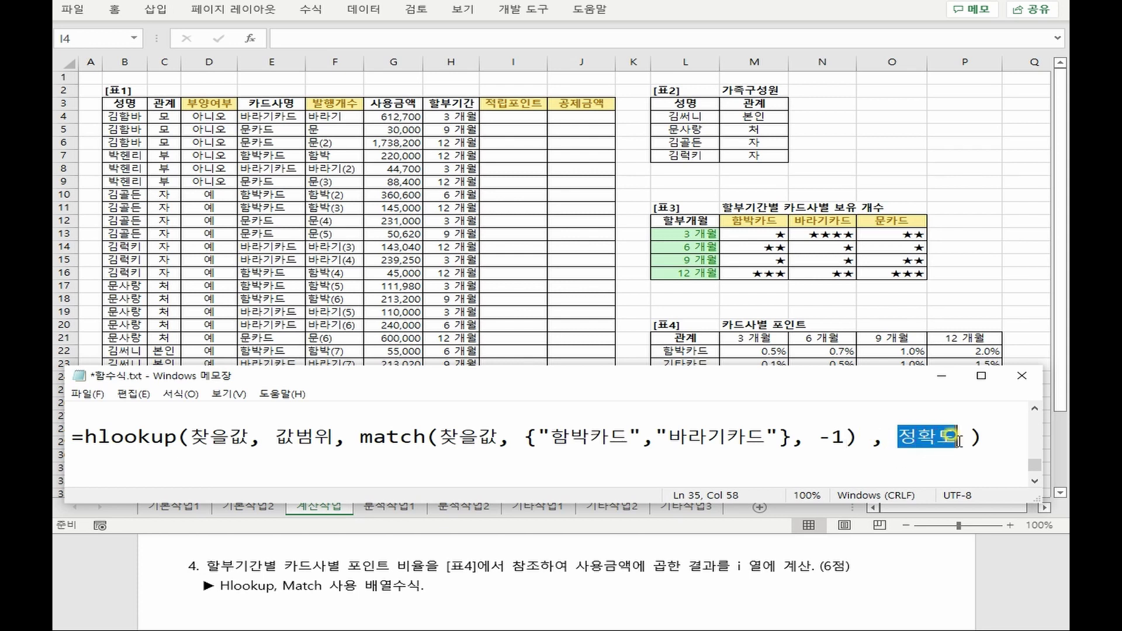
{"action": "type", "text": "0"}
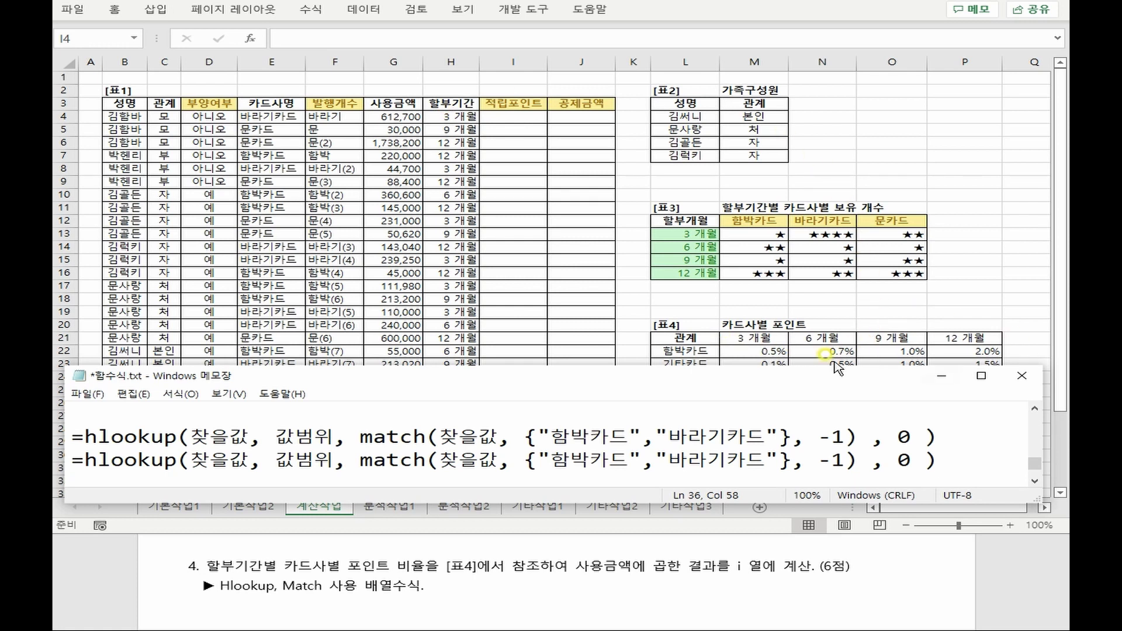
In the duplicated formula line, set the HLOOKUP lookup value to H4 and its range to $M$21:$P$23 from 표4
{"action": "left_click_drag", "start_coordinate": [190, 461], "coordinate": [241, 467]}
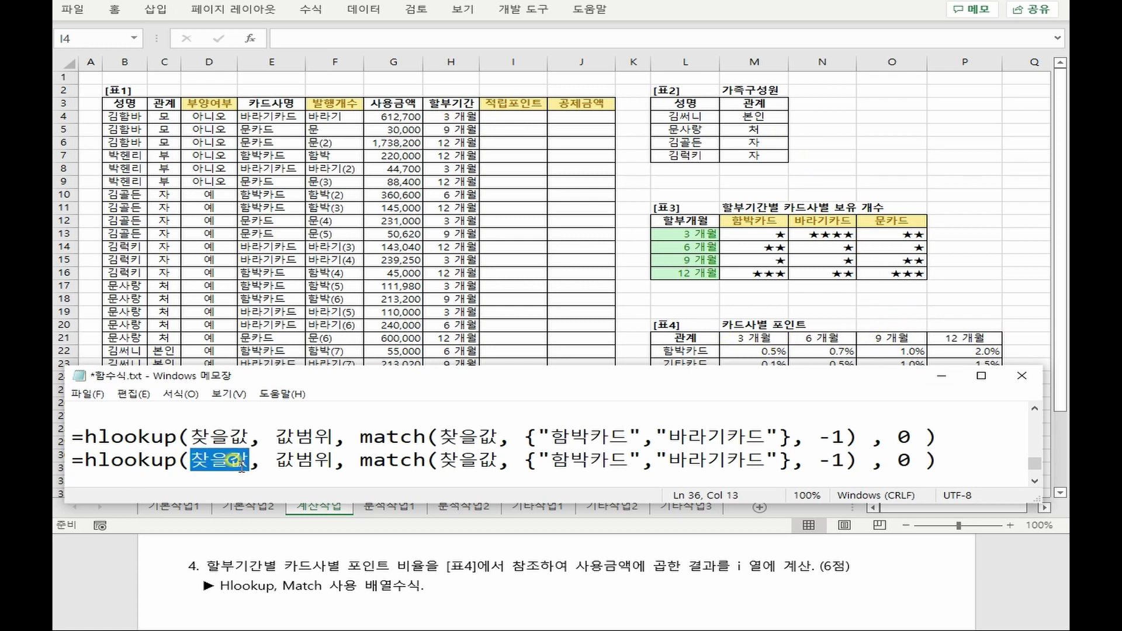
{"action": "type", "text": "H4"}
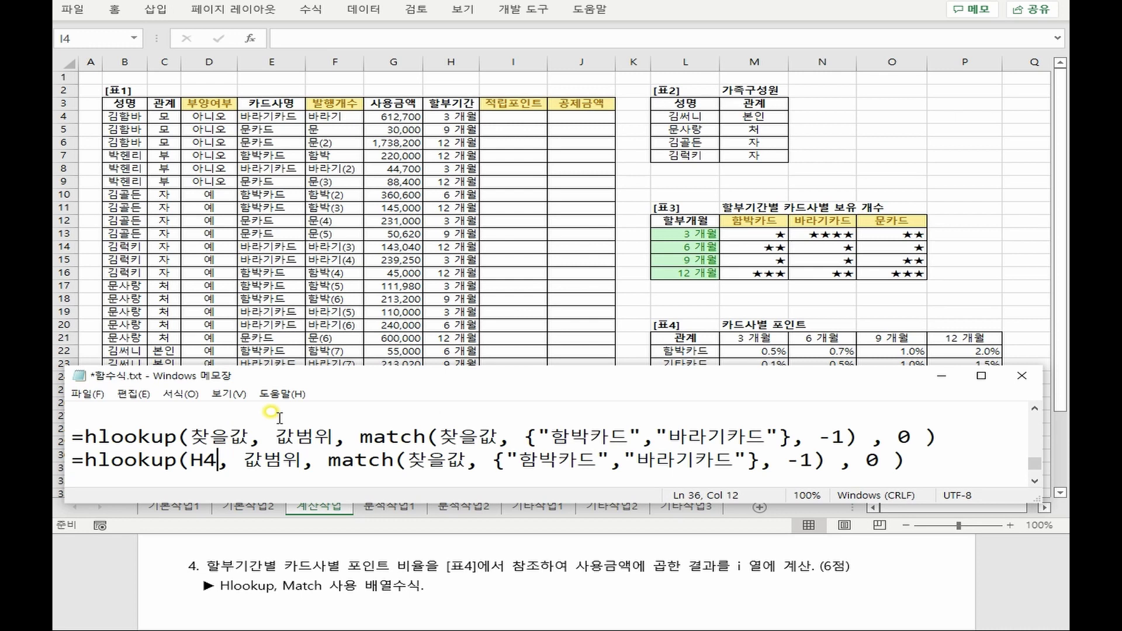
{"action": "left_click", "coordinate": [754, 336]}
{"action": "left_click", "coordinate": [754, 336]}
{"action": "left_click_drag", "start_coordinate": [755, 336], "coordinate": [962, 358]}
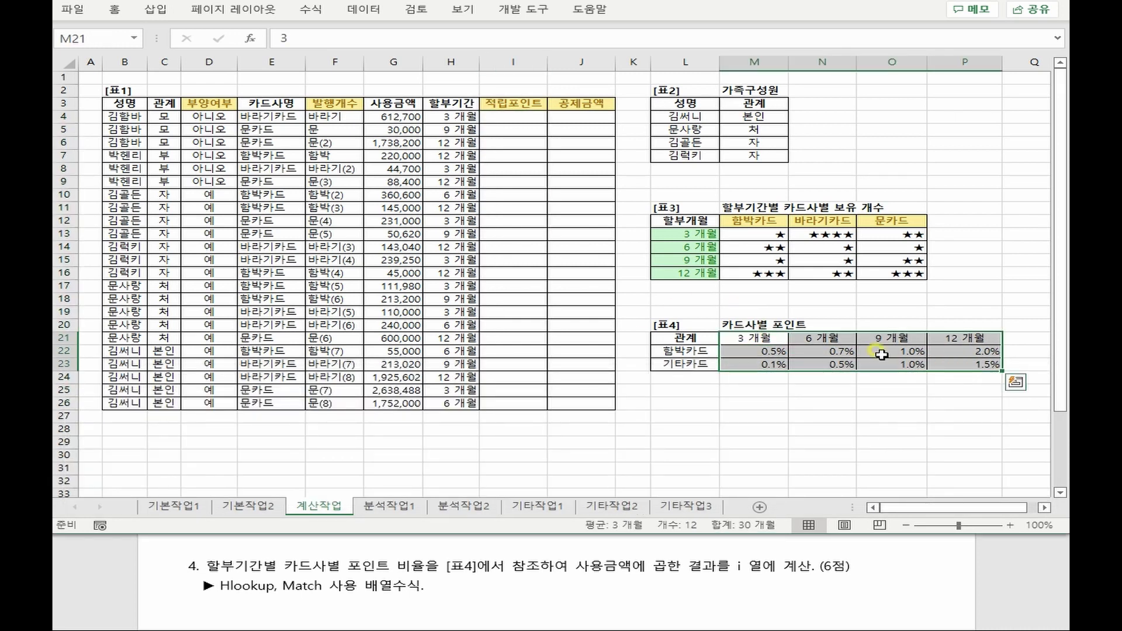
{"action": "key", "text": "alt+Tab"}
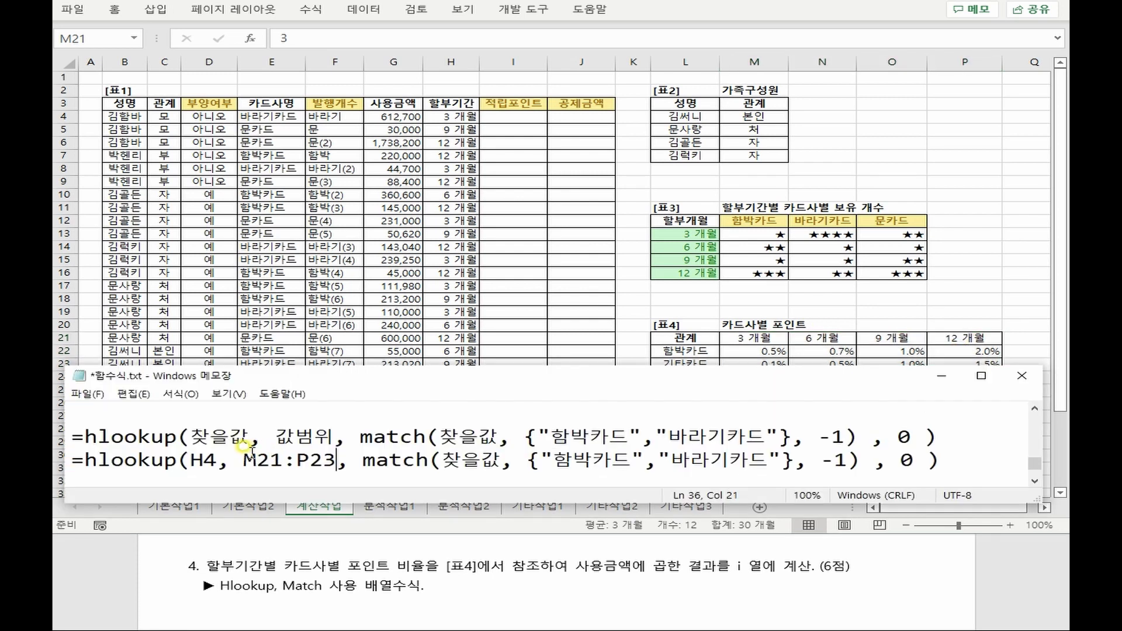
{"action": "left_click", "coordinate": [242, 459]}
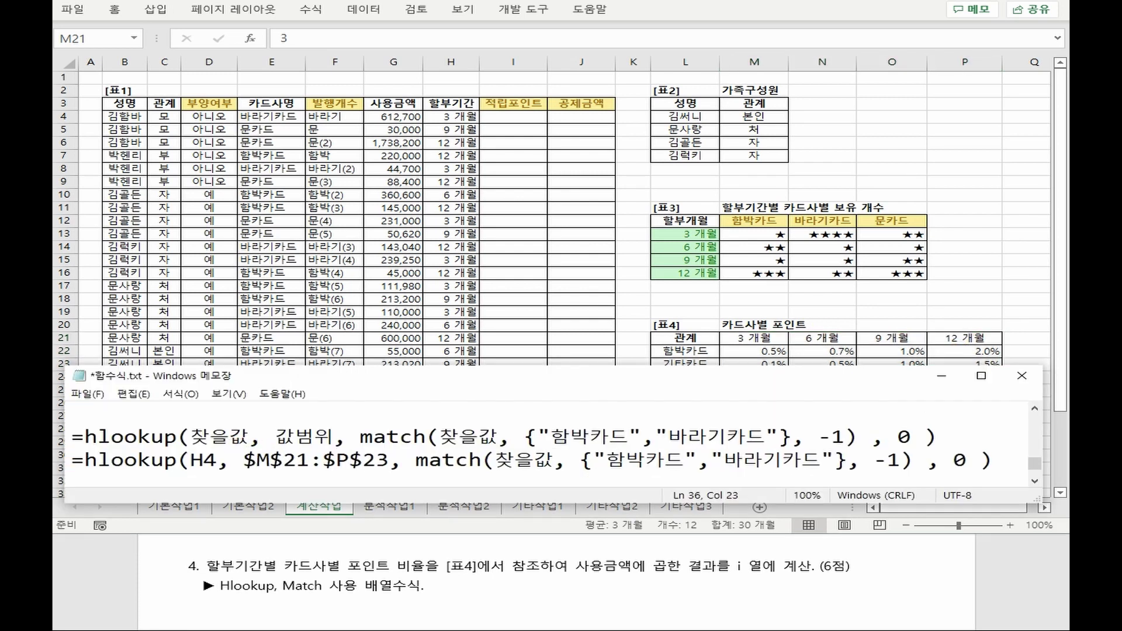
Set the MATCH lookup value in the second formula line to E4 and switch back to the Excel sheet
{"action": "double_click", "coordinate": [503, 460]}
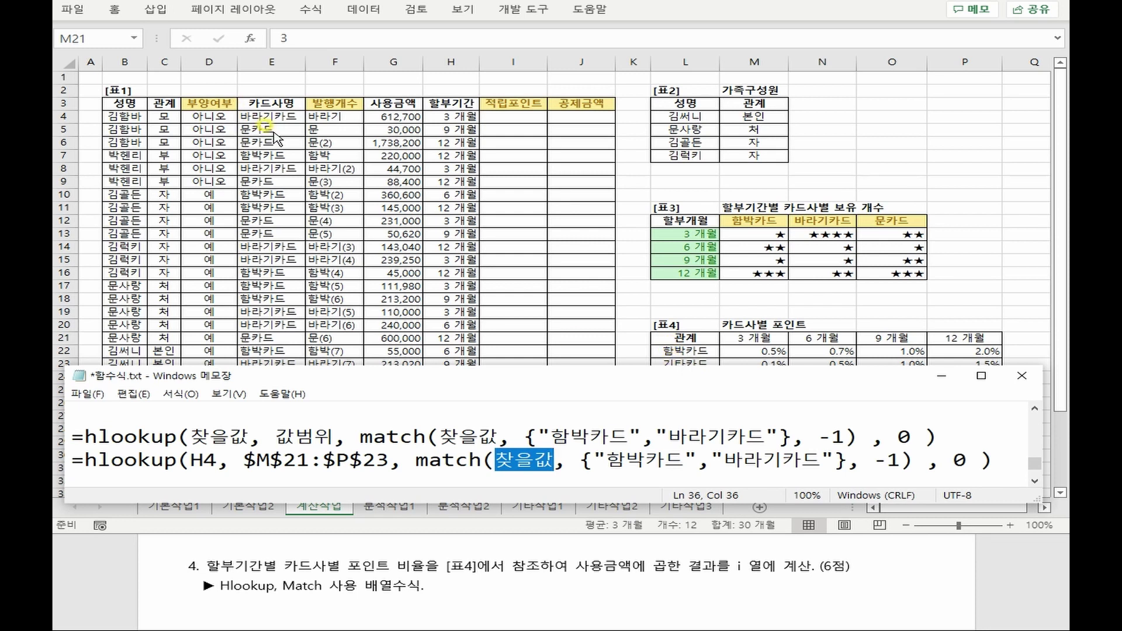
{"action": "type", "text": "E4"}
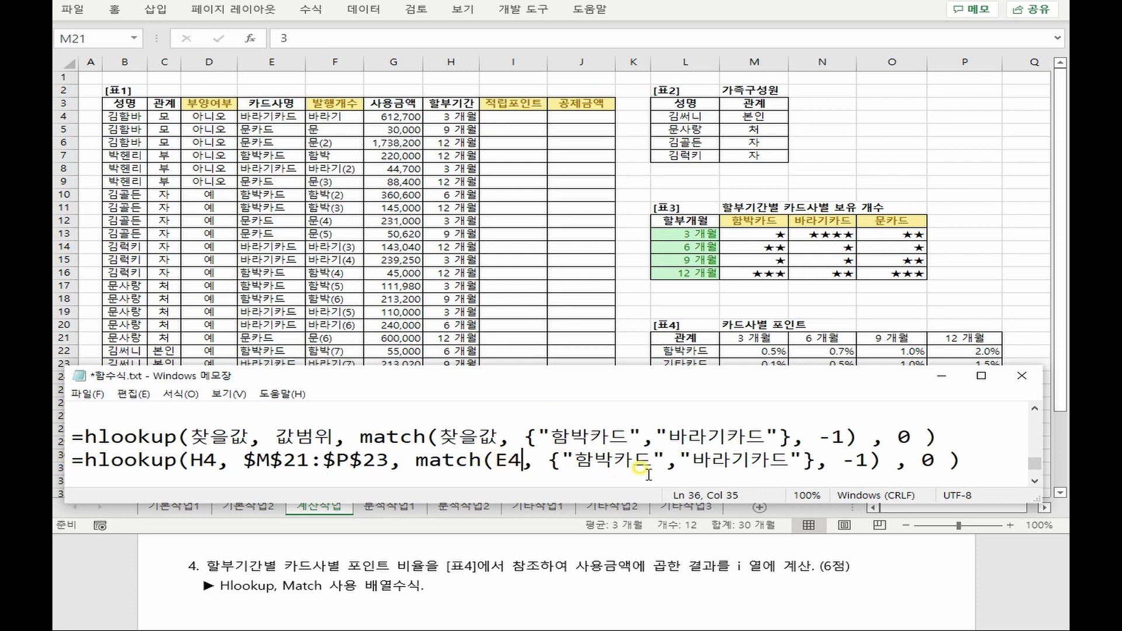
{"action": "left_click", "coordinate": [751, 339]}
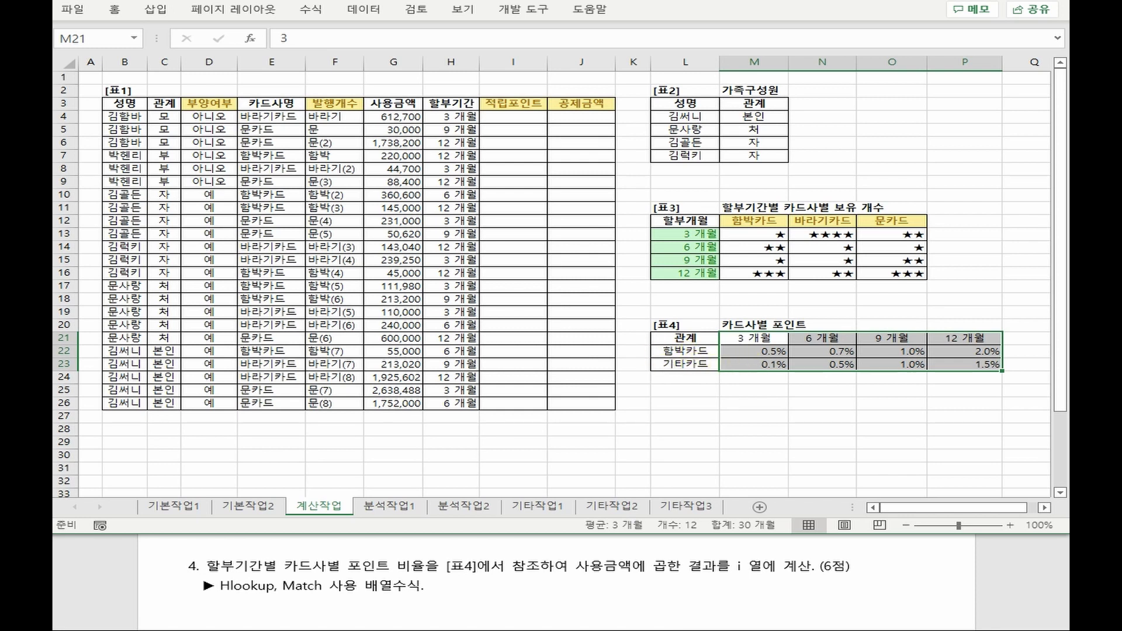
Back in Notepad, add +1 after the MATCH function in the second formula line
{"action": "key", "text": "alt+Tab"}
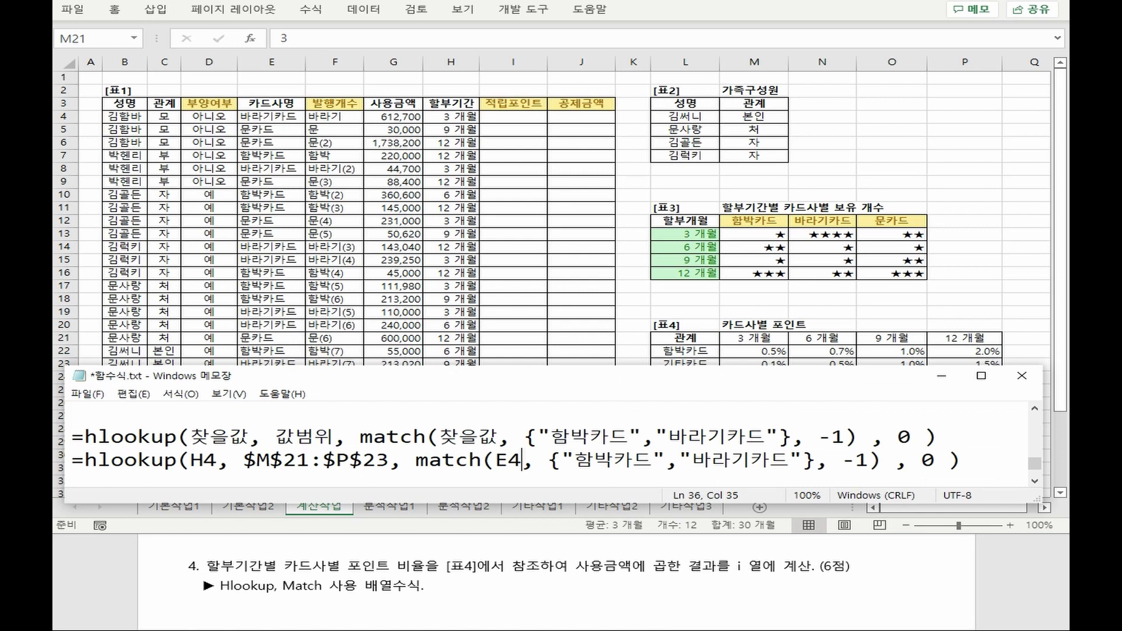
{"action": "left_click", "coordinate": [881, 459]}
{"action": "type", "text": "+"}
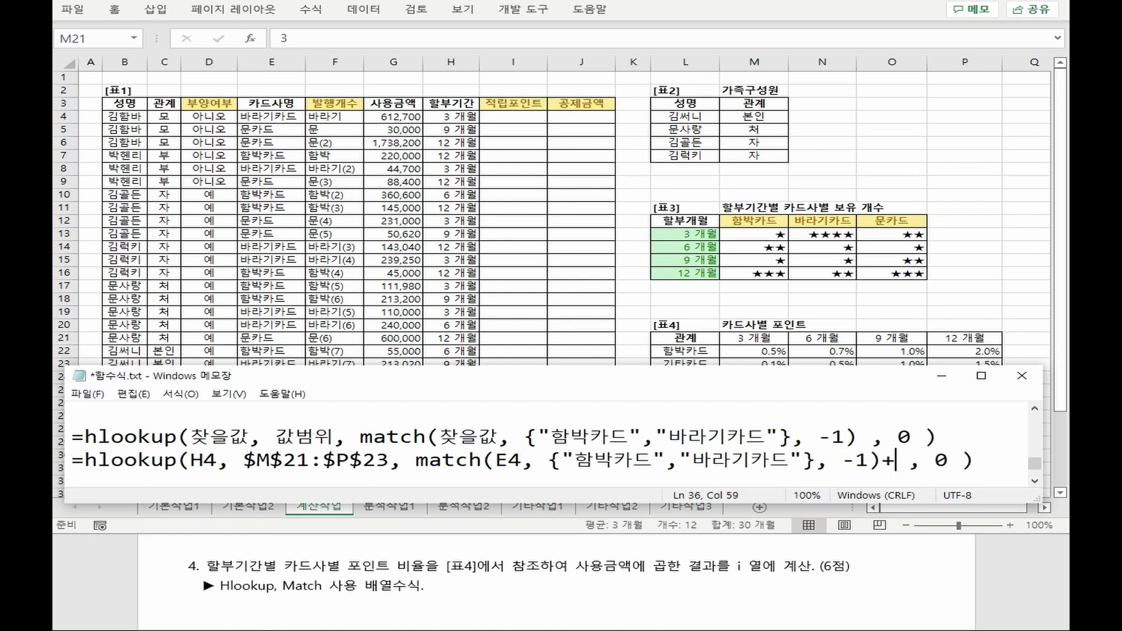
{"action": "type", "text": "1"}
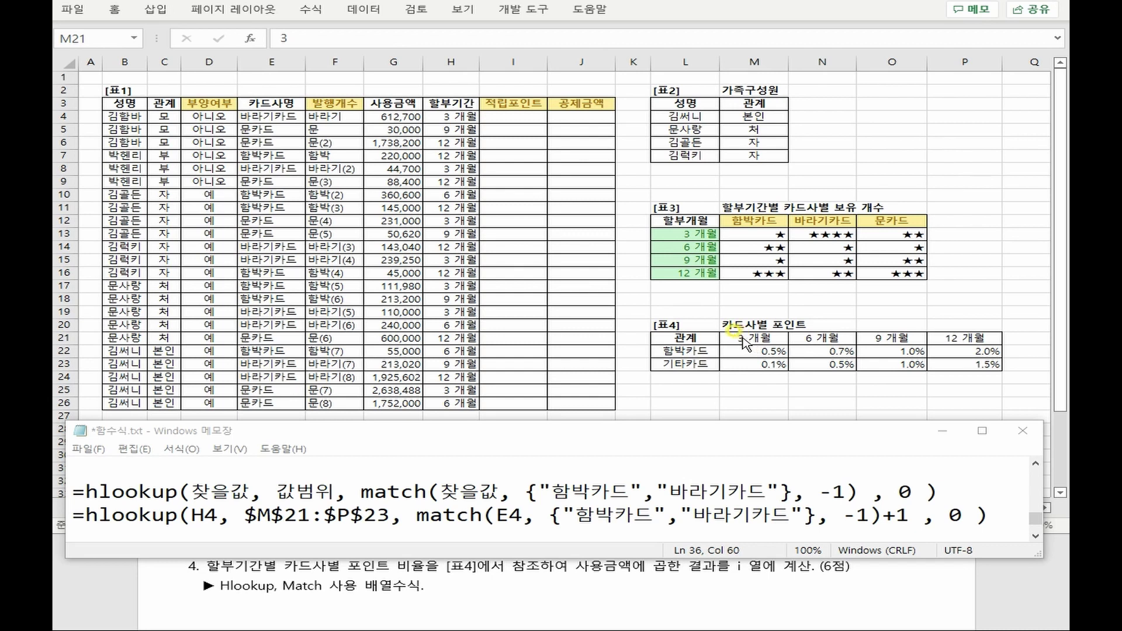
In Excel, number the 표4 rows 1, 2 and 3 in cells Q21:Q23, then return to Notepad
{"action": "left_click_drag", "start_coordinate": [737, 337], "coordinate": [796, 335]}
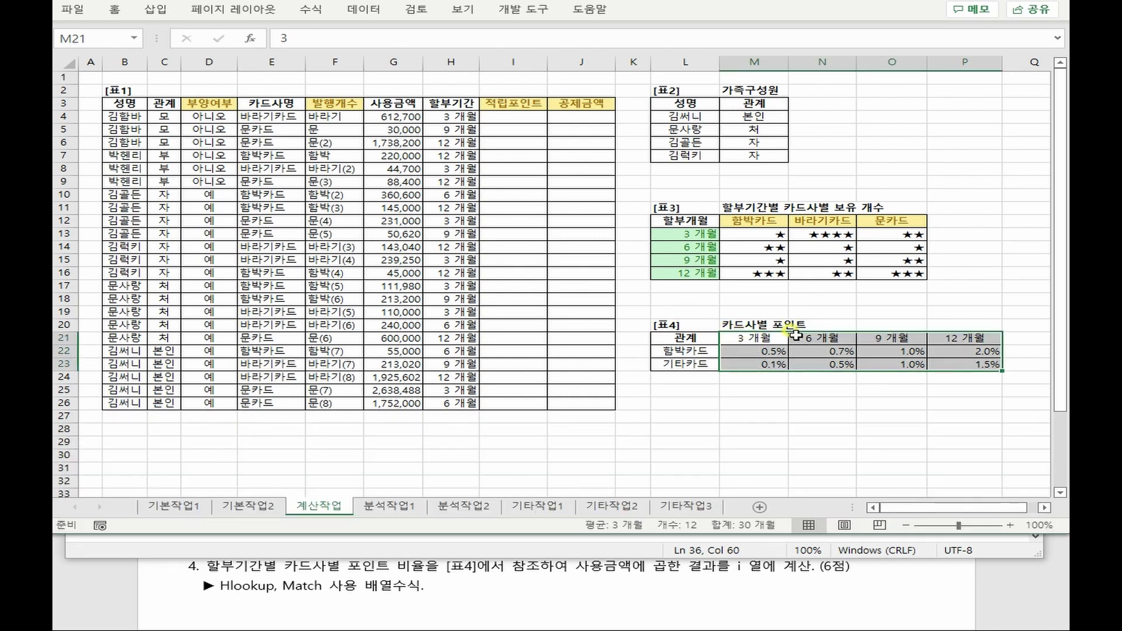
{"action": "left_click", "coordinate": [1033, 337]}
{"action": "type", "text": "1"}
{"action": "key", "text": "Return"}
{"action": "type", "text": "2"}
{"action": "key", "text": "Return"}
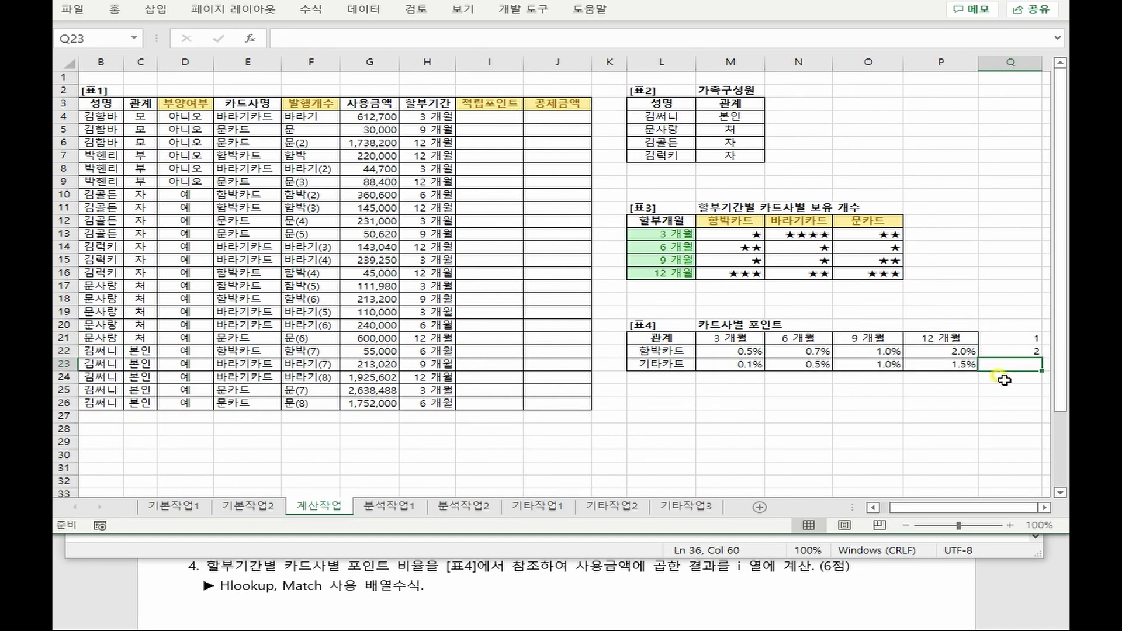
{"action": "type", "text": "3"}
{"action": "left_click", "coordinate": [867, 415]}
{"action": "left_click", "coordinate": [628, 535]}
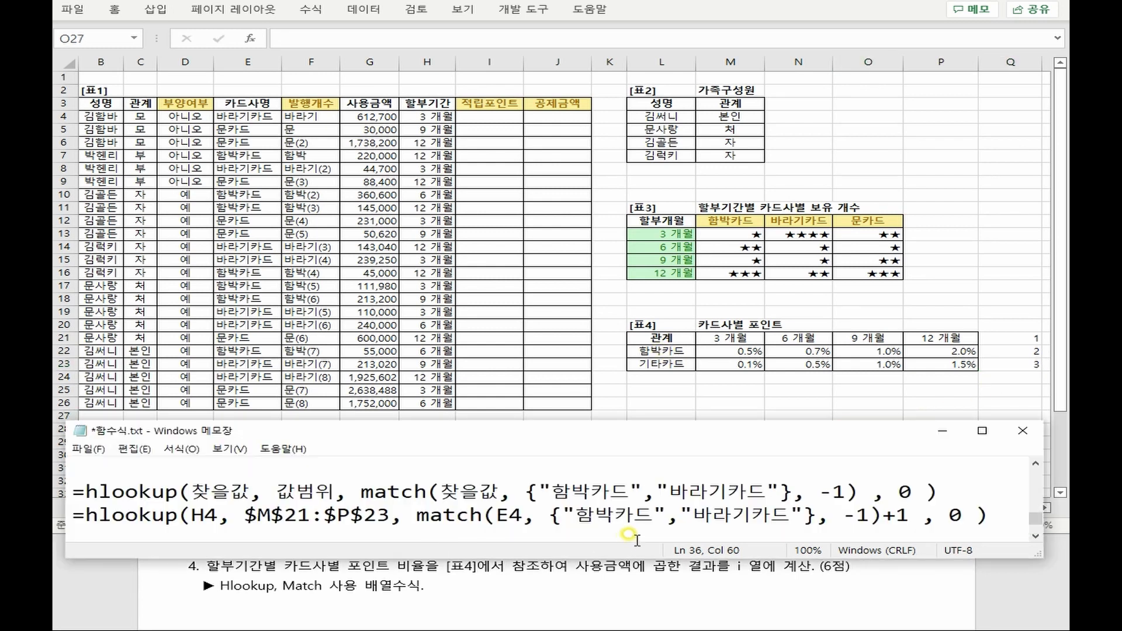
Number the 함박카드 and 기타카드 rows 1 and 2 in K22:K23, and highlight the drafted MATCH function for comparison
{"action": "left_click_drag", "start_coordinate": [550, 516], "coordinate": [817, 515]}
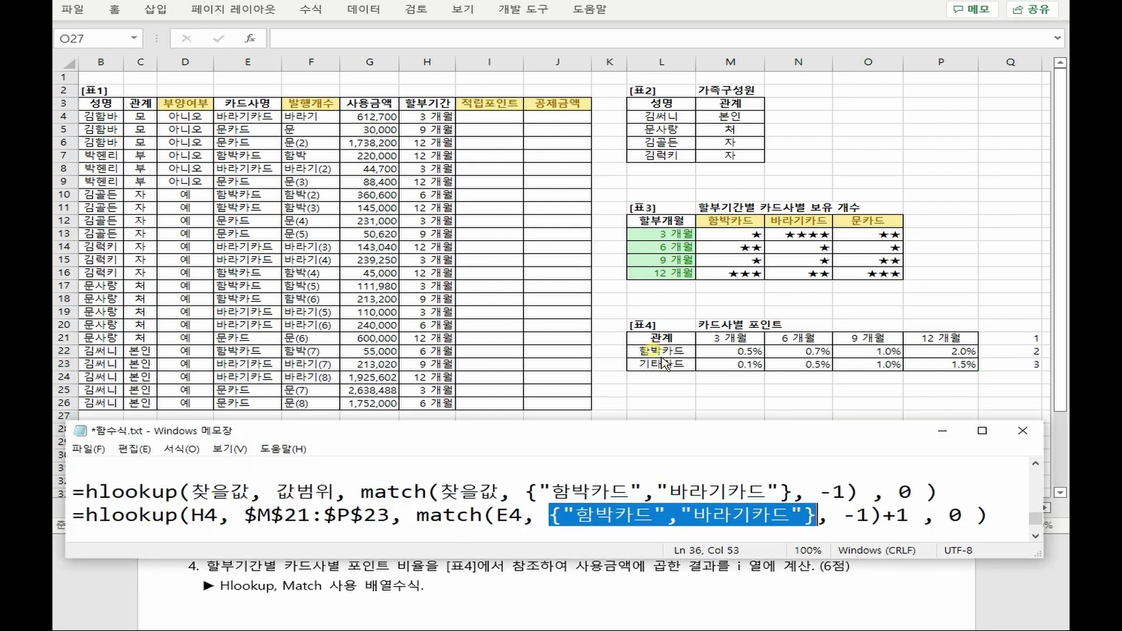
{"action": "left_click", "coordinate": [652, 352]}
{"action": "left_click", "coordinate": [621, 352]}
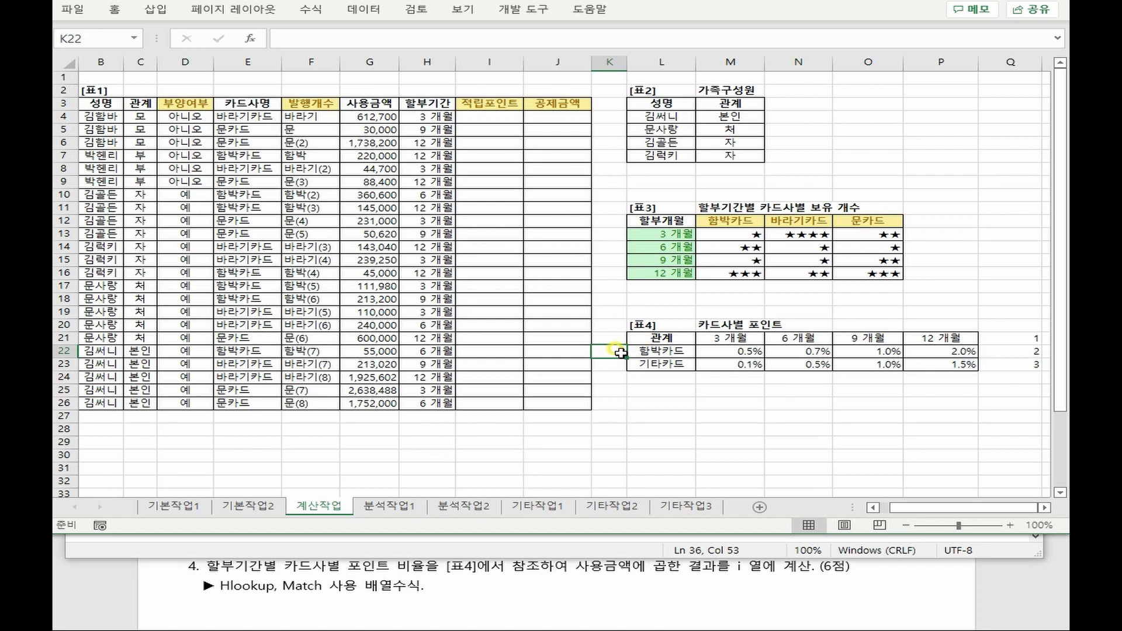
{"action": "type", "text": "1"}
{"action": "key", "text": "Return"}
{"action": "type", "text": "2"}
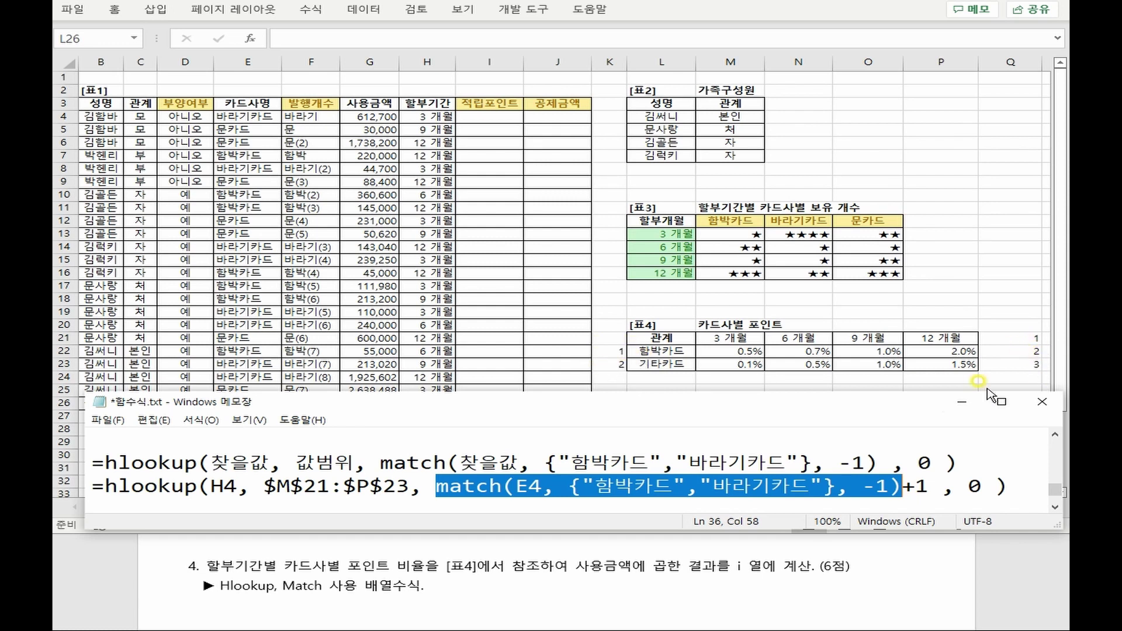
{"action": "left_click_drag", "start_coordinate": [929, 487], "coordinate": [437, 486]}
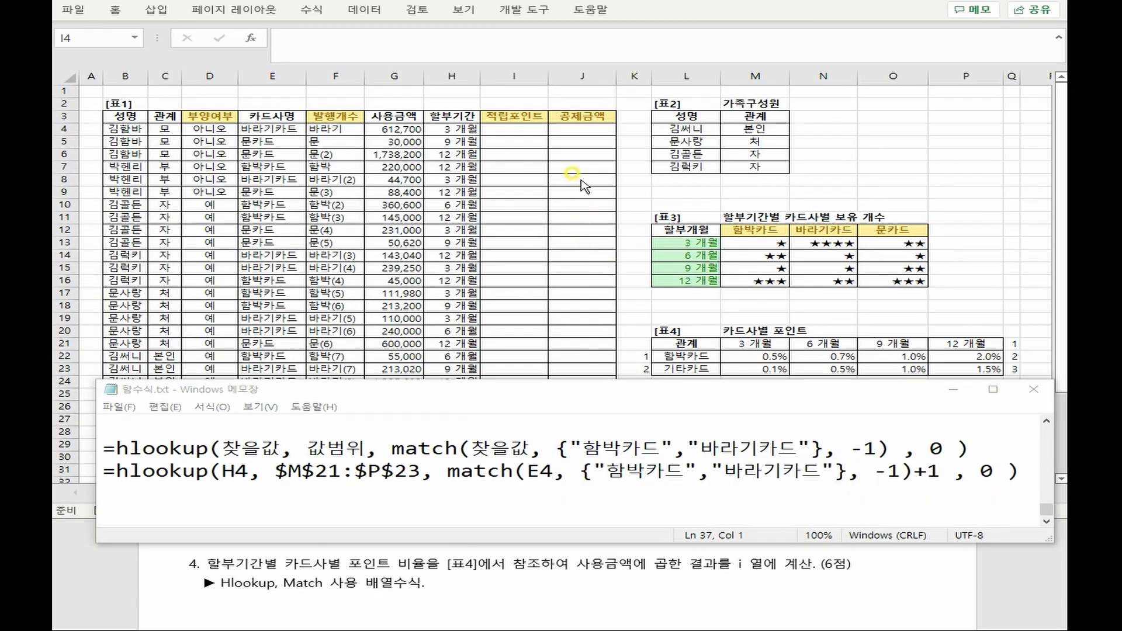
Start an HLOOKUP formula in I4 with H4 as lookup value and $M$21:$P$23 as table range
{"action": "left_click", "coordinate": [523, 133]}
{"action": "type", "text": "=hl"}
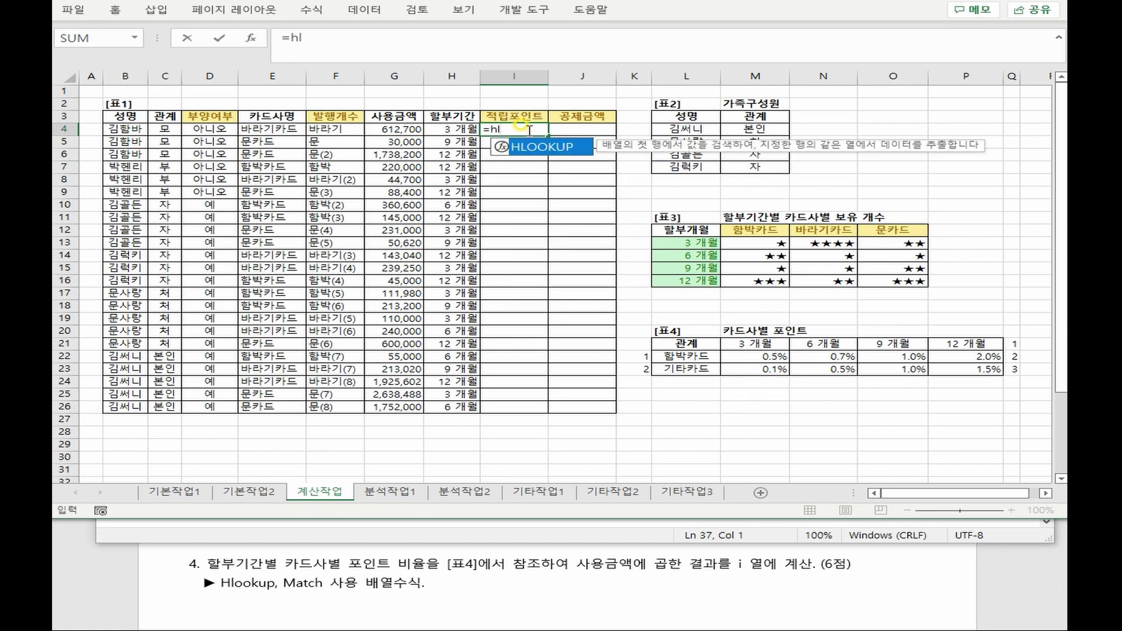
{"action": "key", "text": "Tab"}
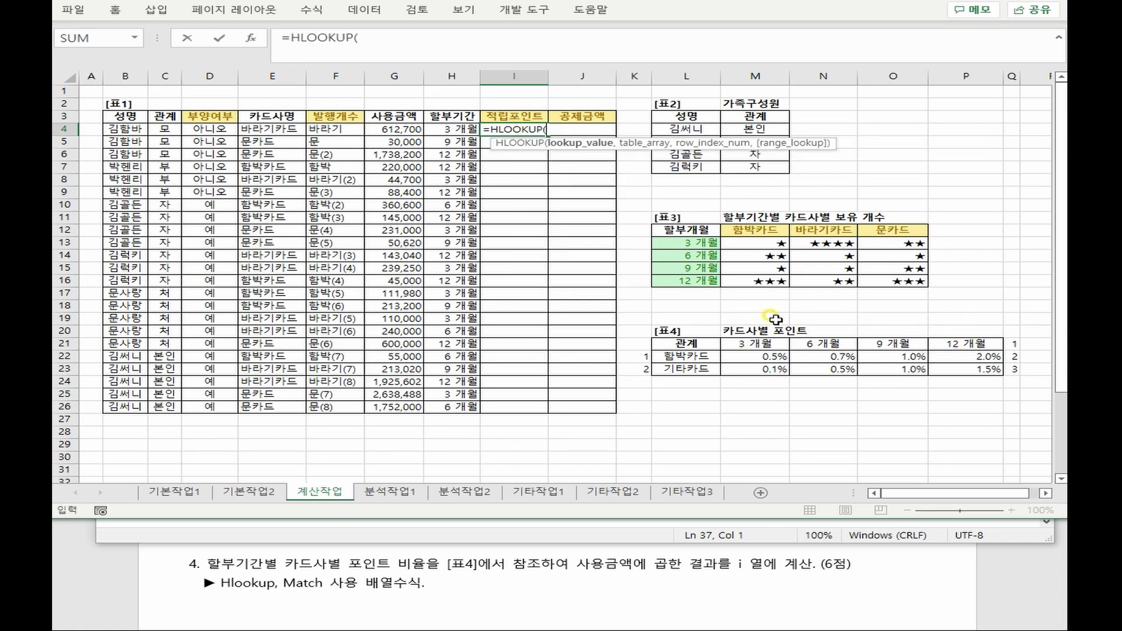
{"action": "left_click", "coordinate": [448, 130]}
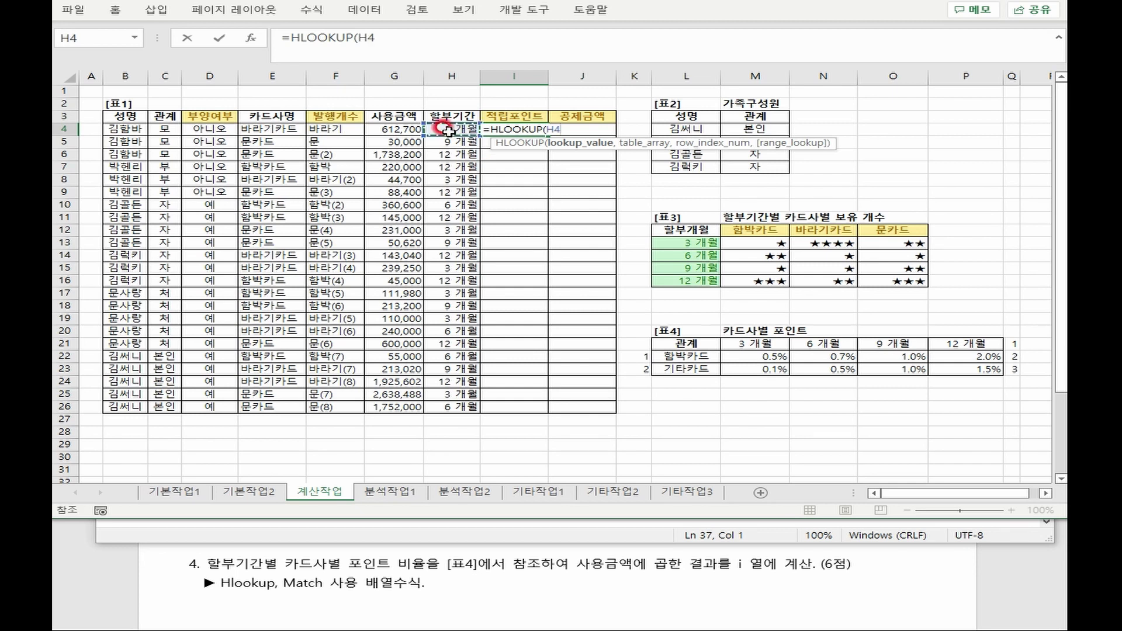
{"action": "type", "text": ","}
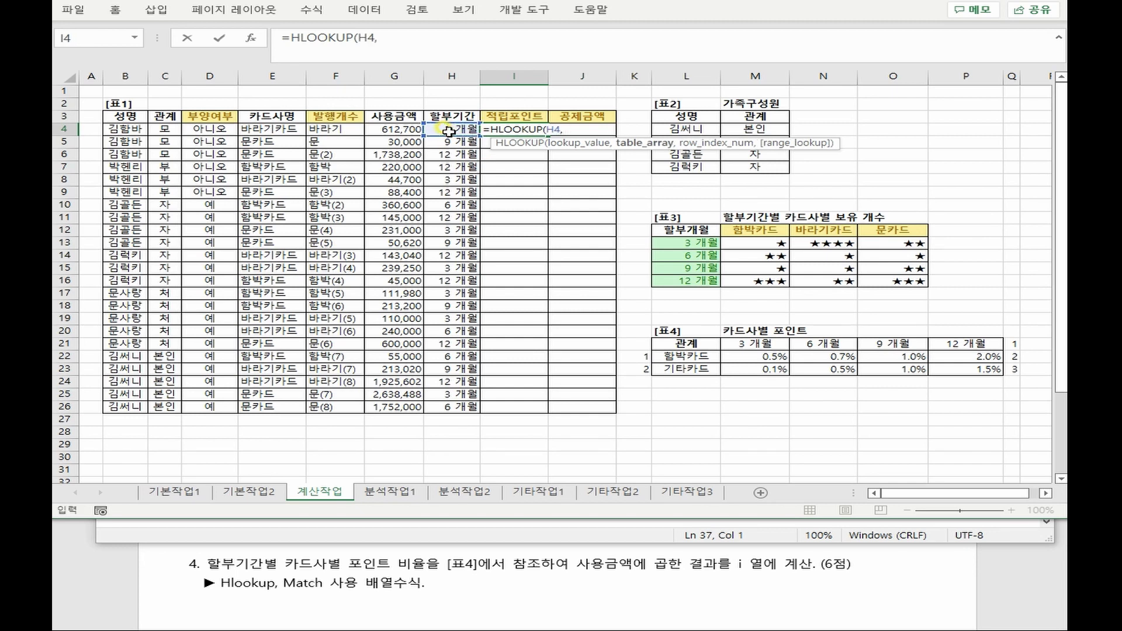
{"action": "left_click", "coordinate": [775, 346]}
{"action": "left_click_drag", "start_coordinate": [799, 345], "coordinate": [955, 371]}
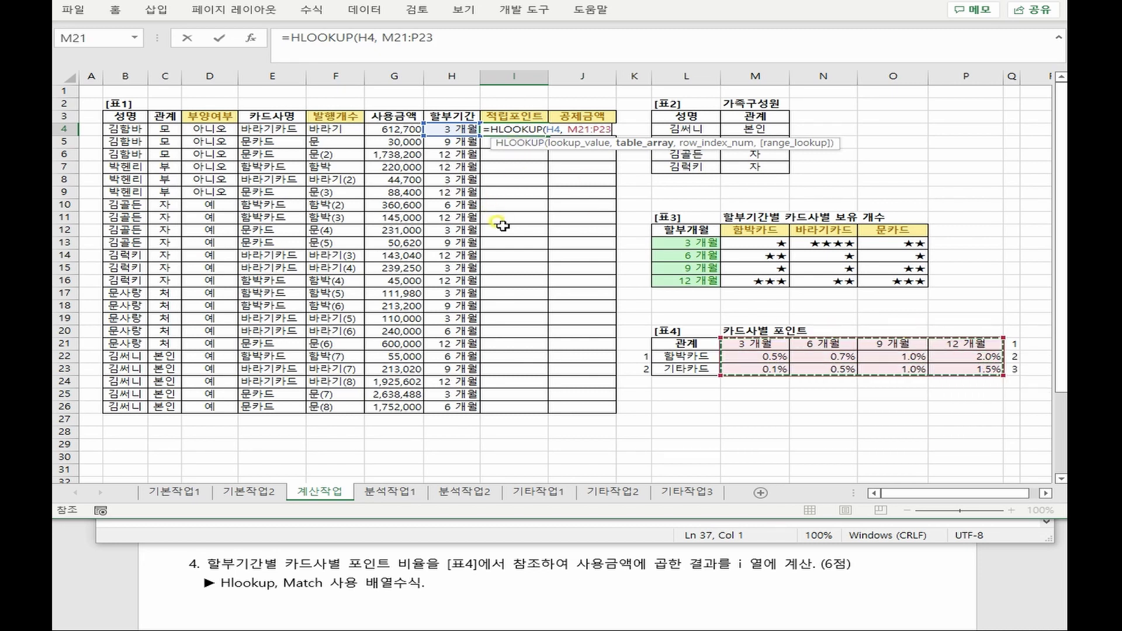
{"action": "key", "text": "F4"}
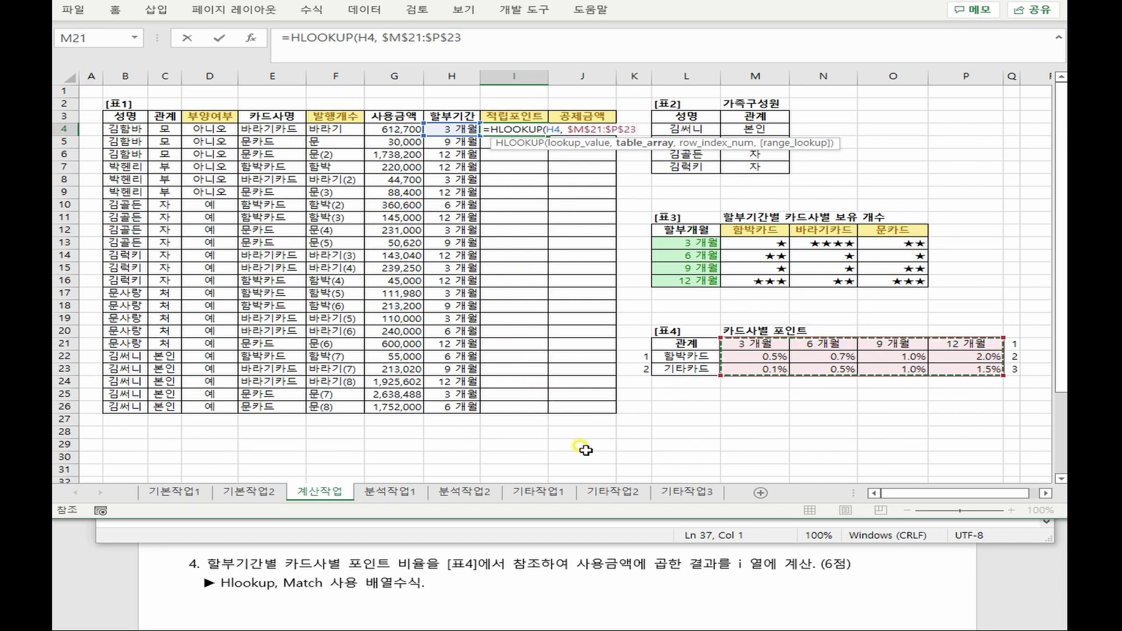
{"action": "type", "text": ","}
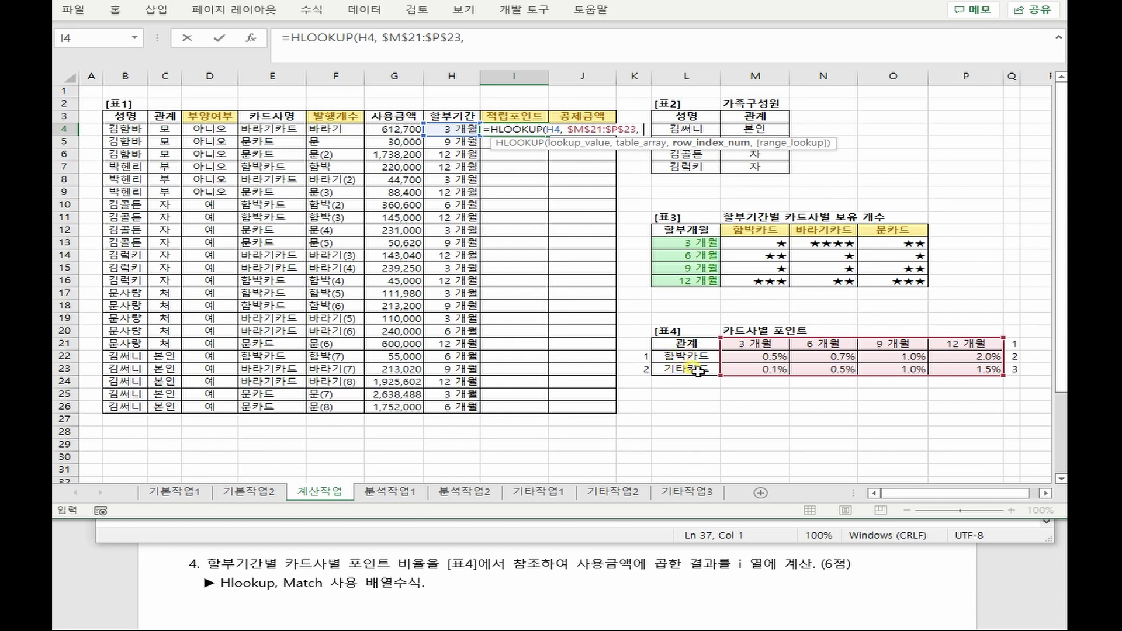
Complete the I4 HLOOKUP with MATCH(E4, {"함박카드","바라기카드"}, -1)+1 as row index and 0 for exact match
{"action": "type", "text": "MATCH("}
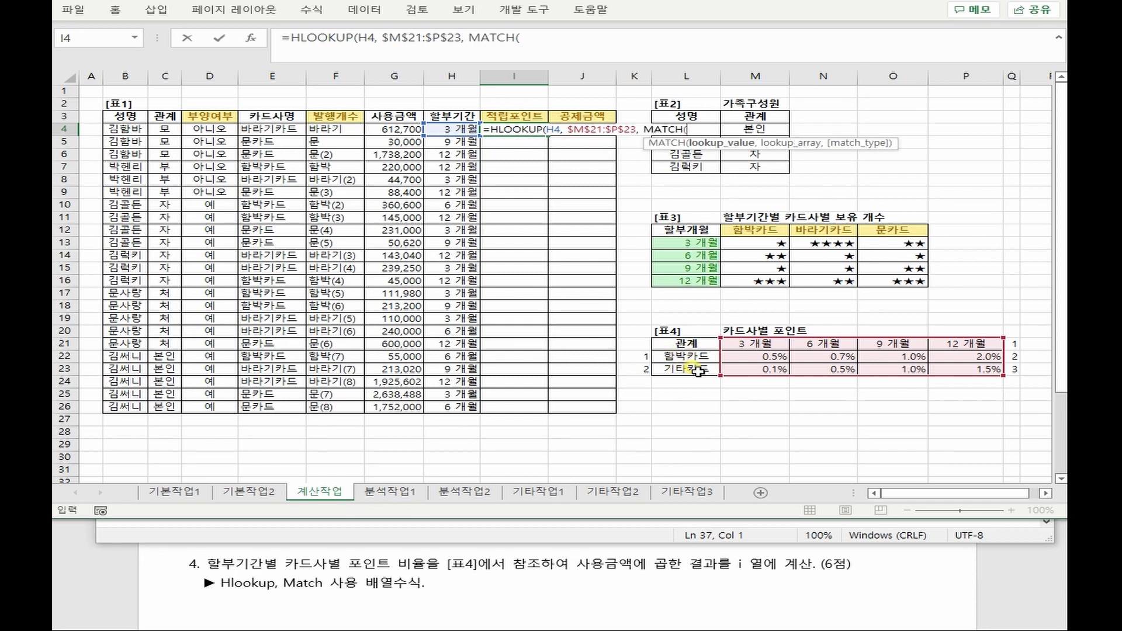
{"action": "left_click", "coordinate": [272, 127]}
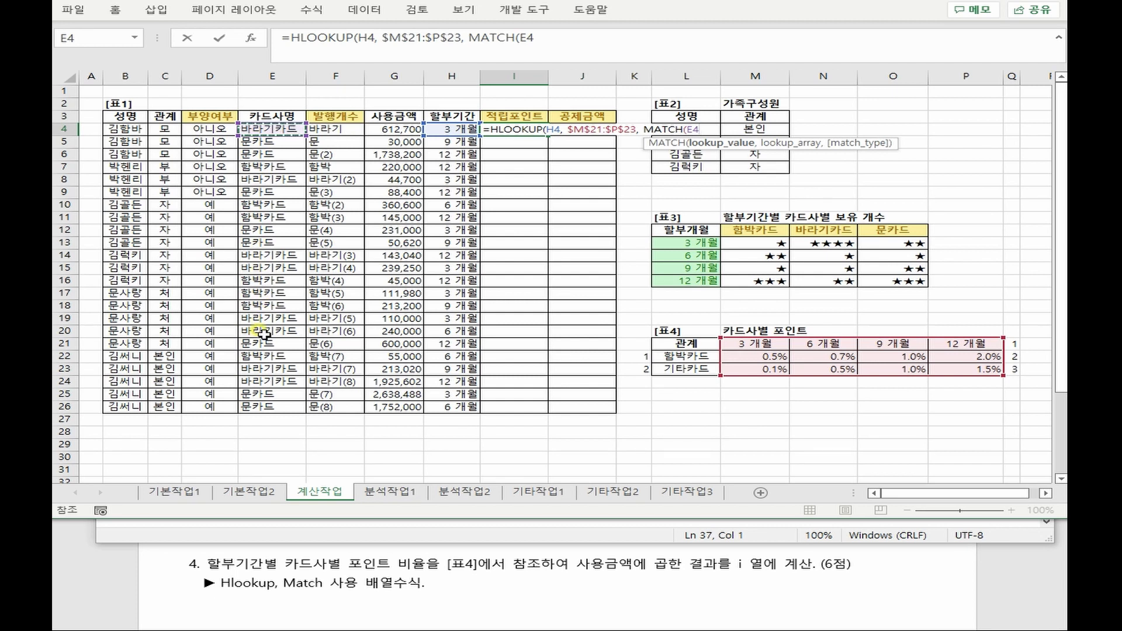
{"action": "type", "text": ", {"}
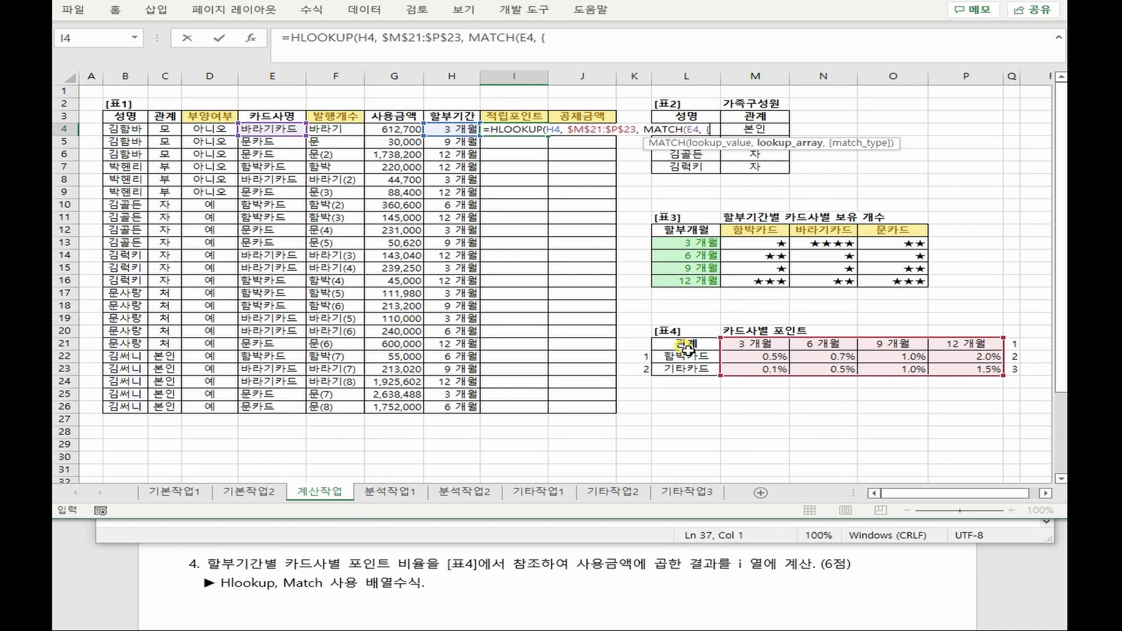
{"action": "type", "text": "\"함박카드\",\""}
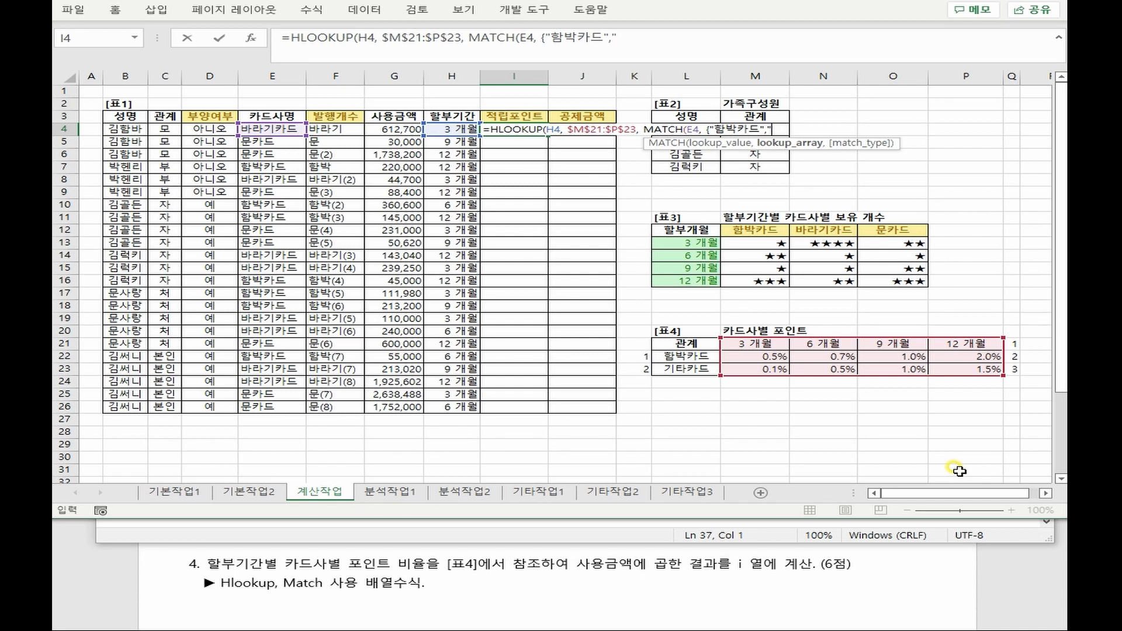
{"action": "type", "text": "바라기카드\""}
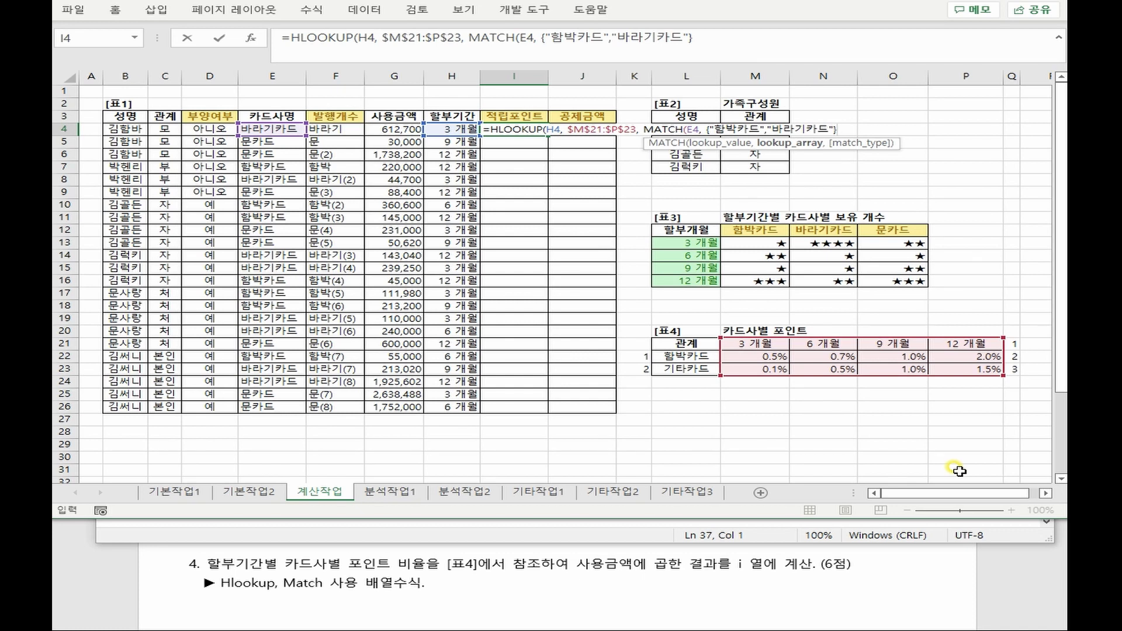
{"action": "type", "text": ","}
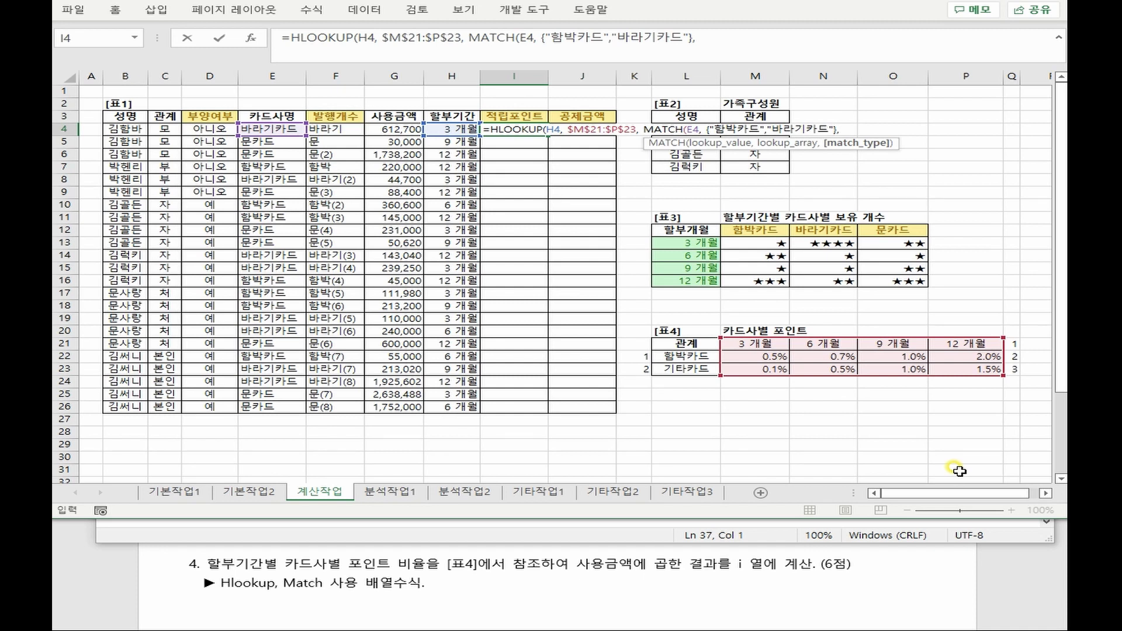
{"action": "type", "text": " -"}
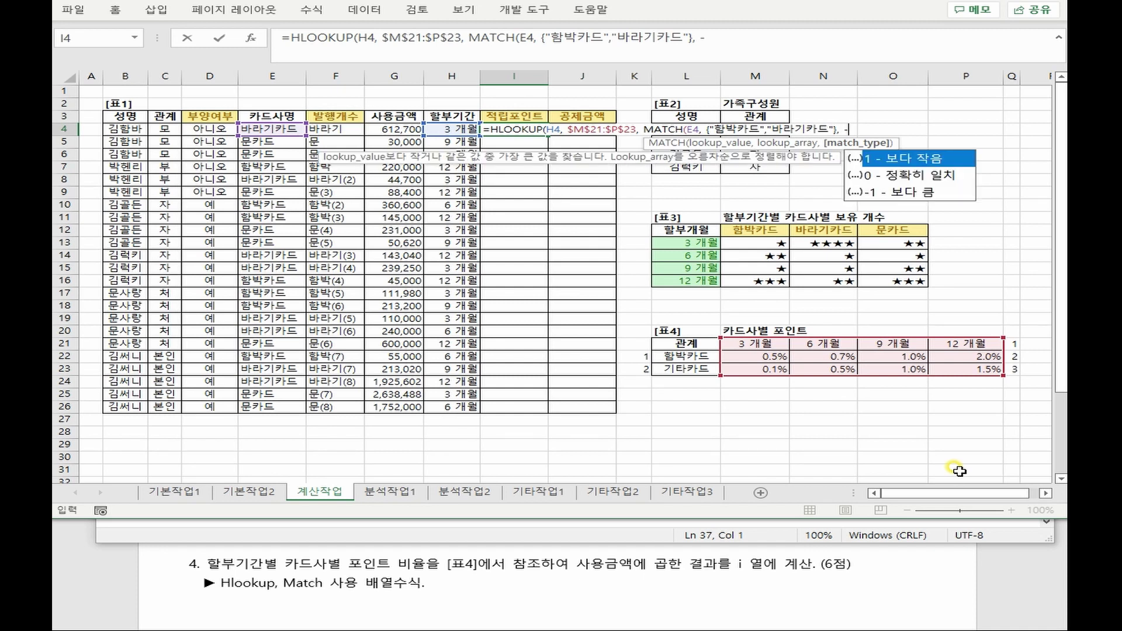
{"action": "type", "text": "1)+1"}
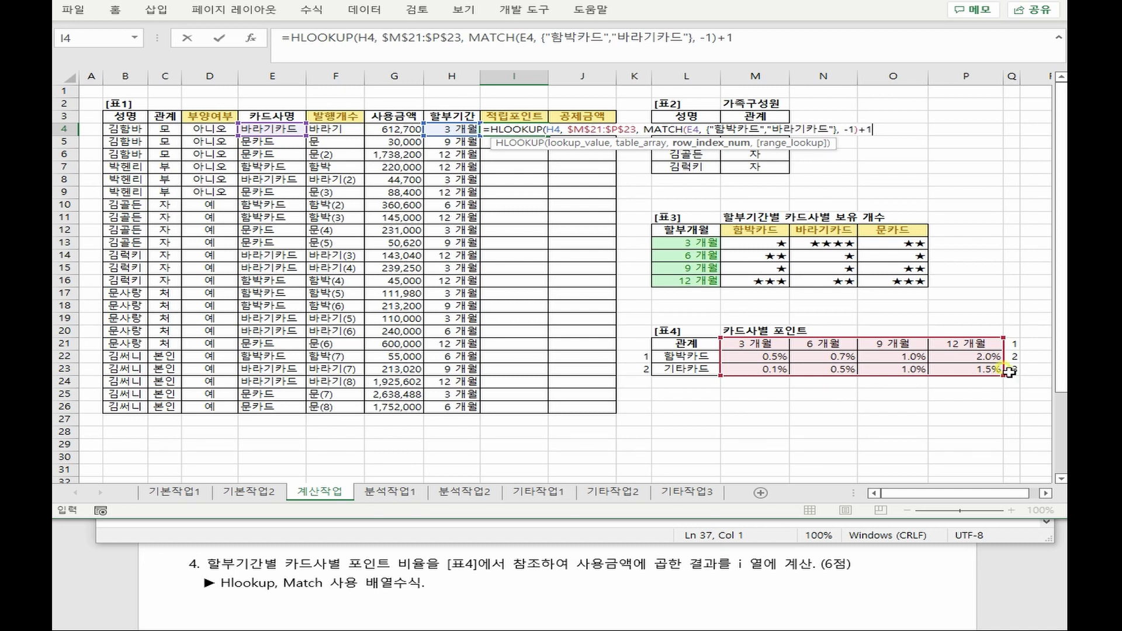
{"action": "type", "text": ","}
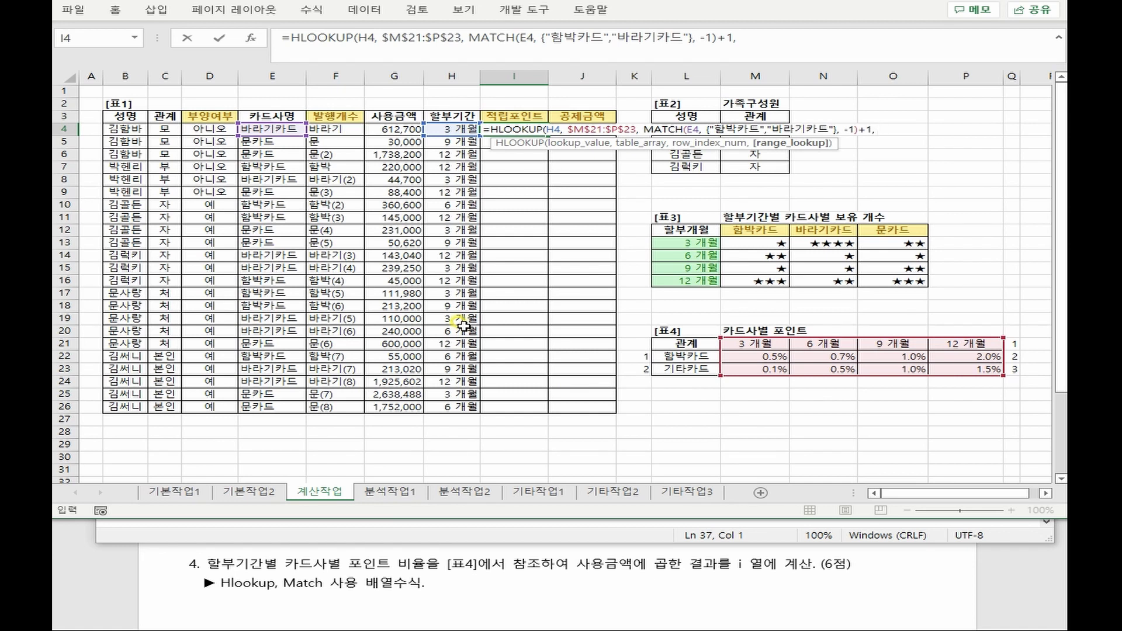
{"action": "type", "text": " 0)"}
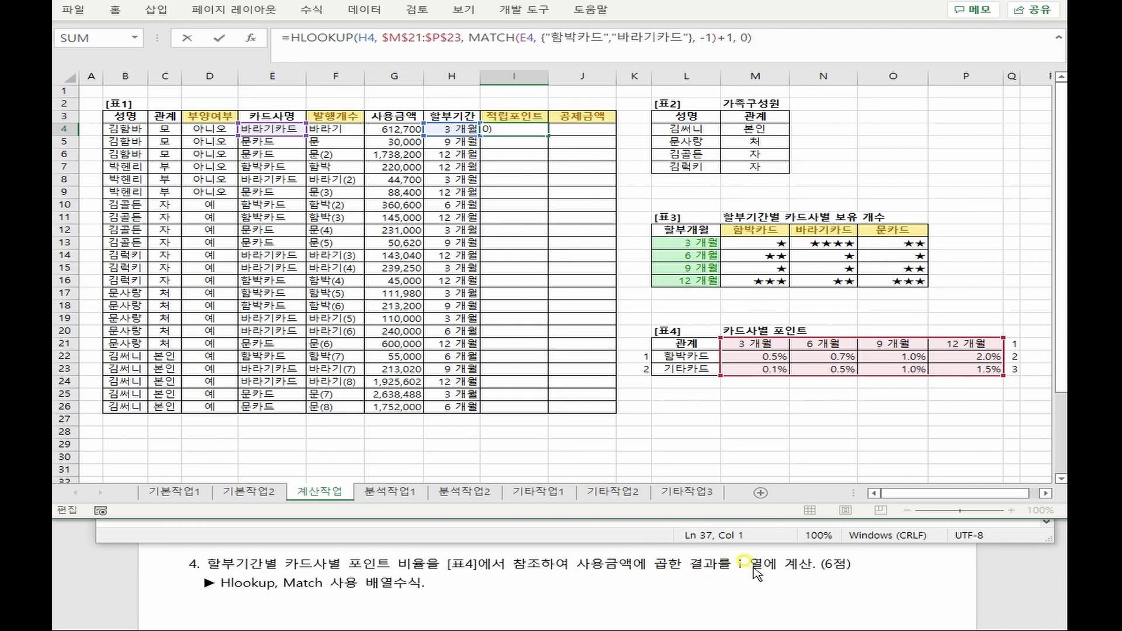
Multiply the HLOOKUP in I4 by G4 and fill the formula down the 적립포인트 column to I26
{"action": "left_click", "coordinate": [291, 38]}
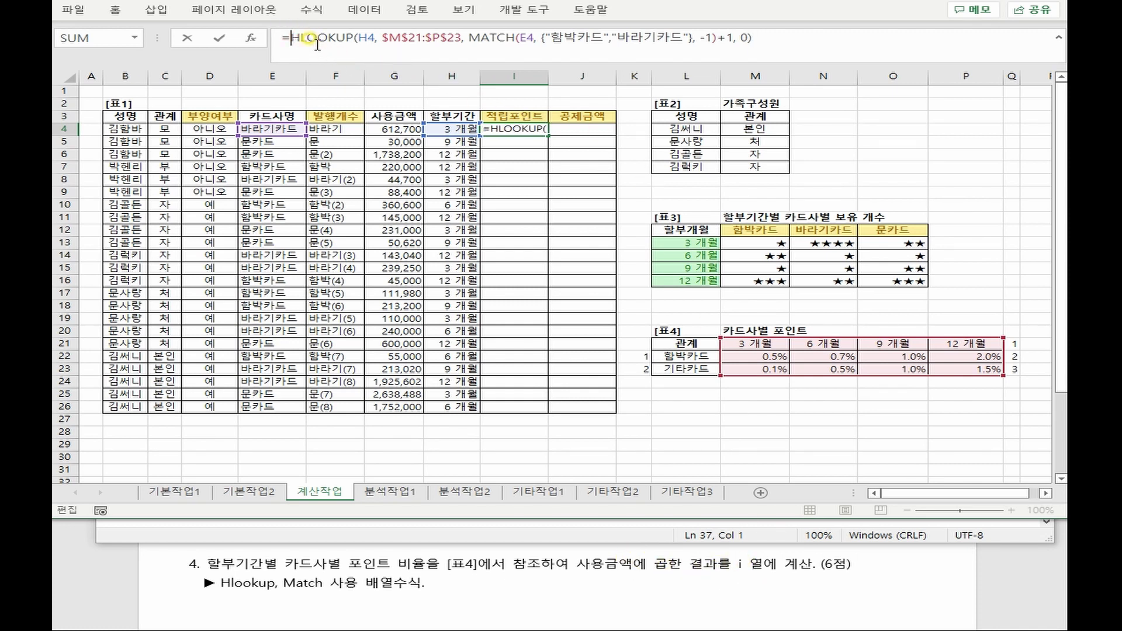
{"action": "left_click", "coordinate": [396, 130]}
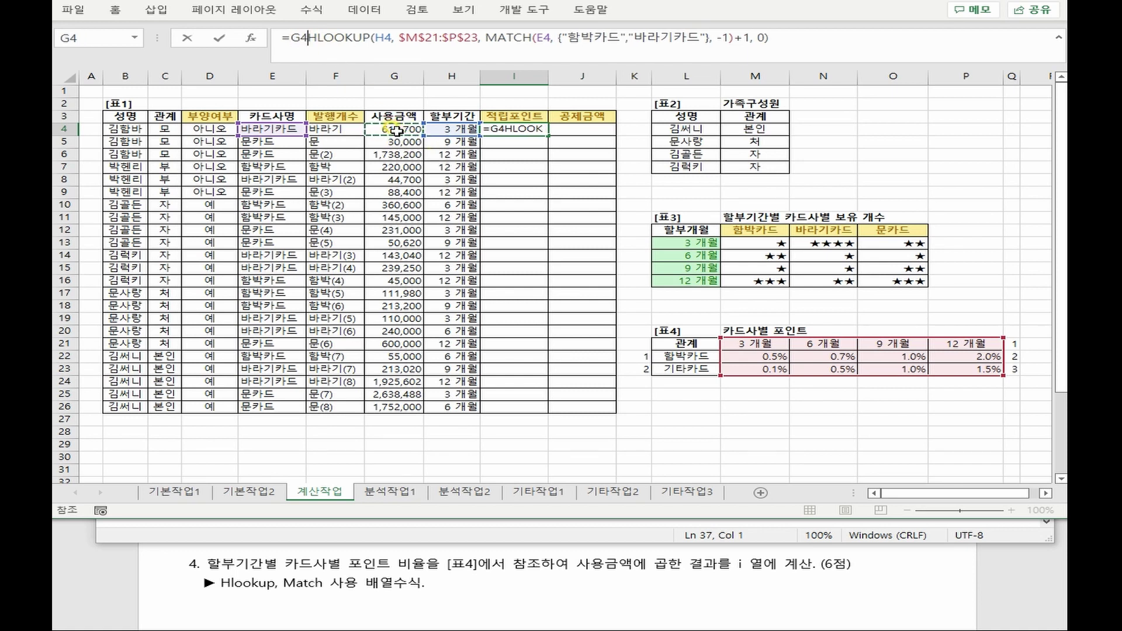
{"action": "type", "text": "*"}
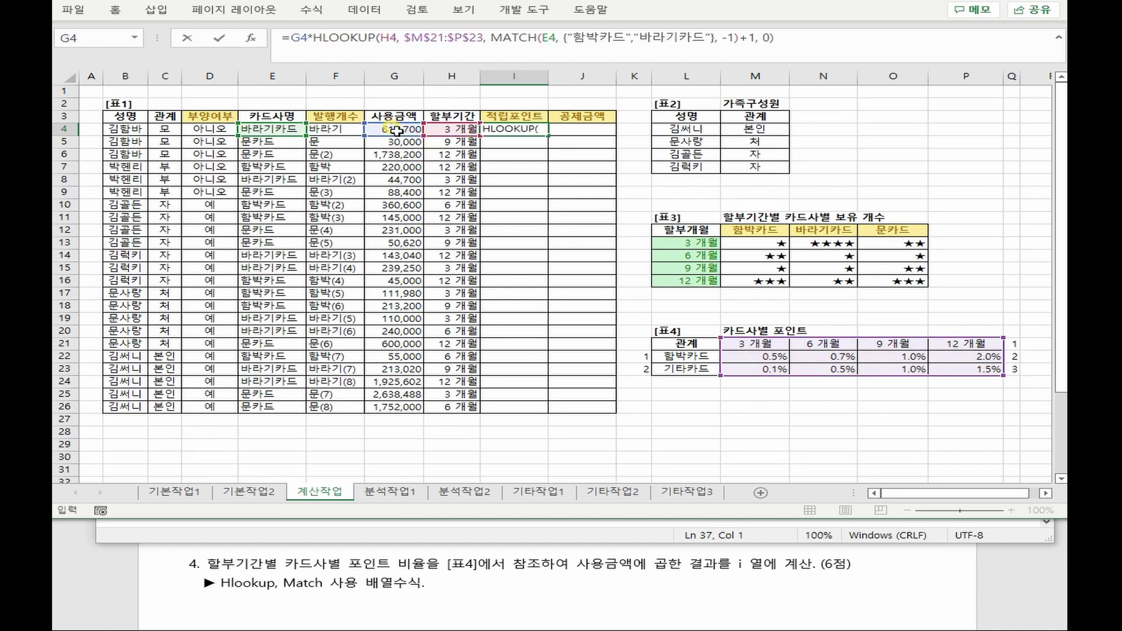
{"action": "key", "text": "Return"}
{"action": "left_click", "coordinate": [540, 129]}
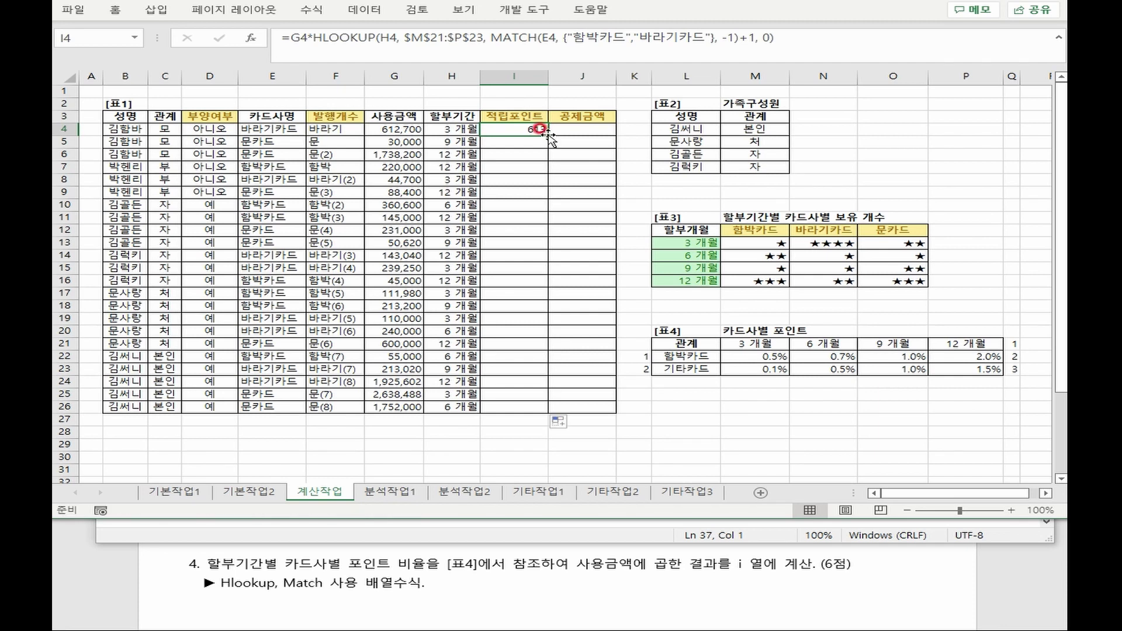
{"action": "double_click", "coordinate": [548, 135]}
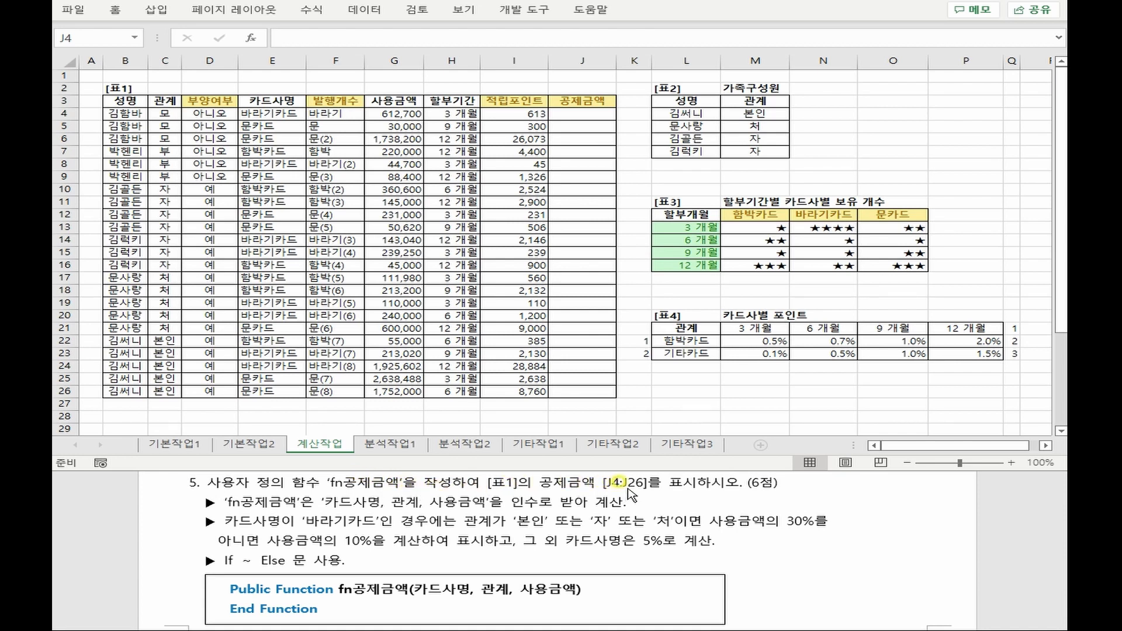
Enlarge the blank Notepad window and draft the opening line if 카드사="바라기카드" then
{"action": "left_click", "coordinate": [587, 61]}
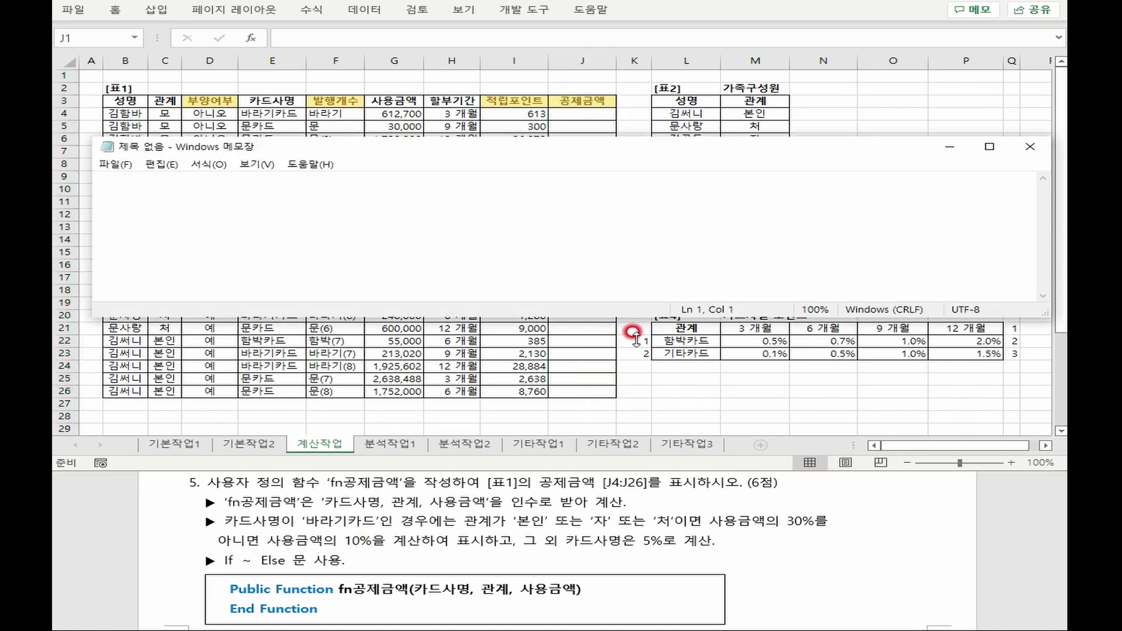
{"action": "left_click_drag", "start_coordinate": [636, 338], "coordinate": [634, 413]}
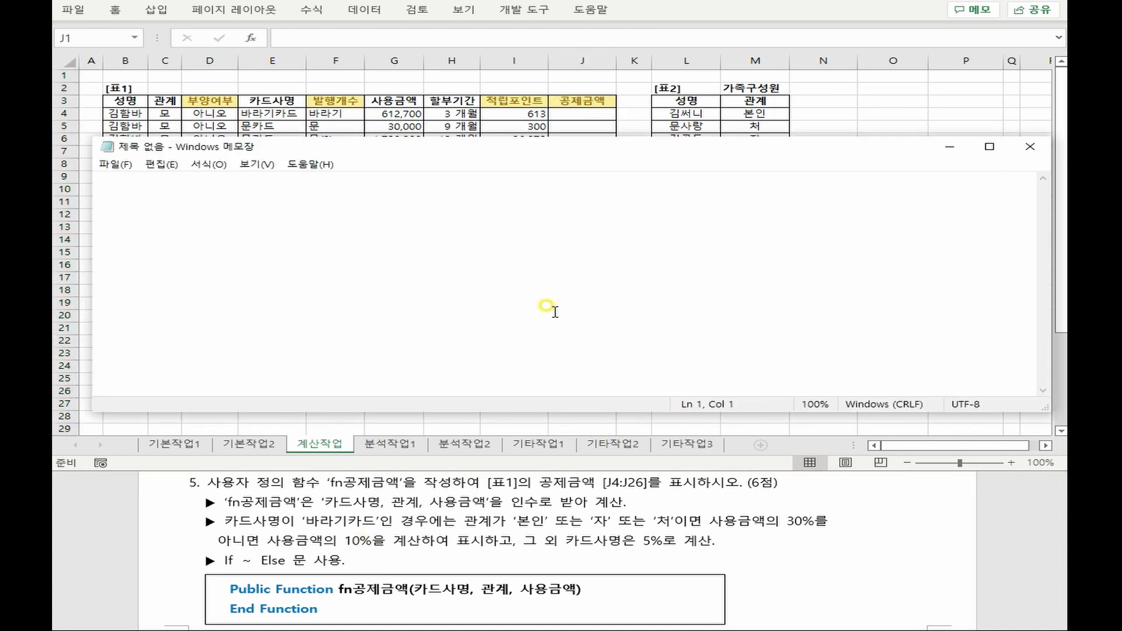
{"action": "type", "text": "if 카드사"}
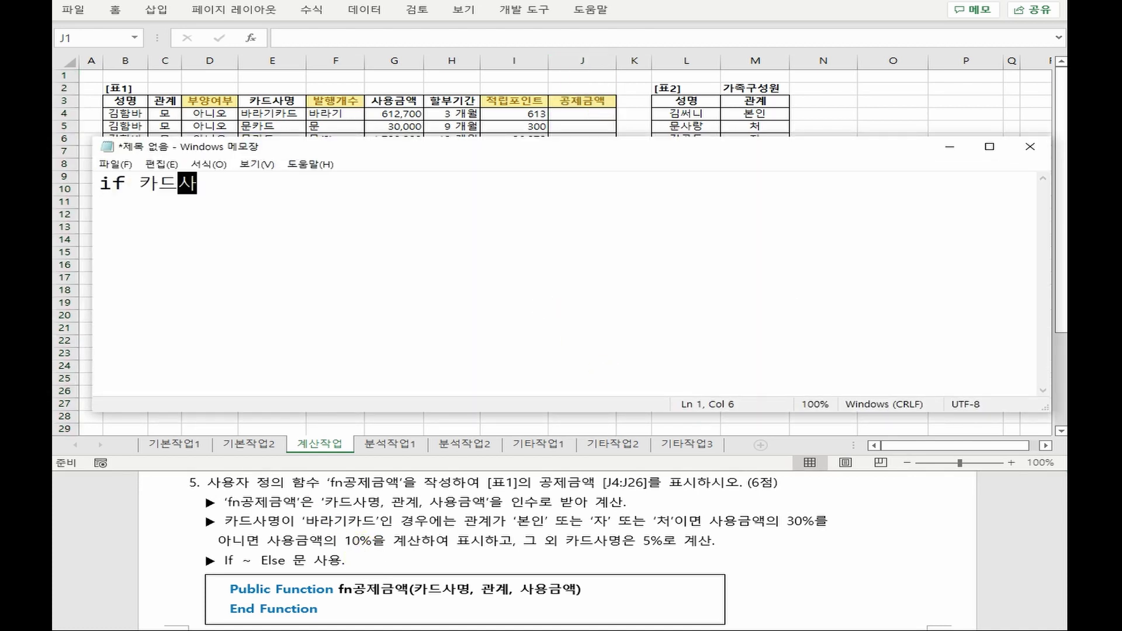
{"action": "type", "text": "=\"바라기카드\" then"}
{"action": "key", "text": "Return"}
{"action": "key", "text": "Tab"}
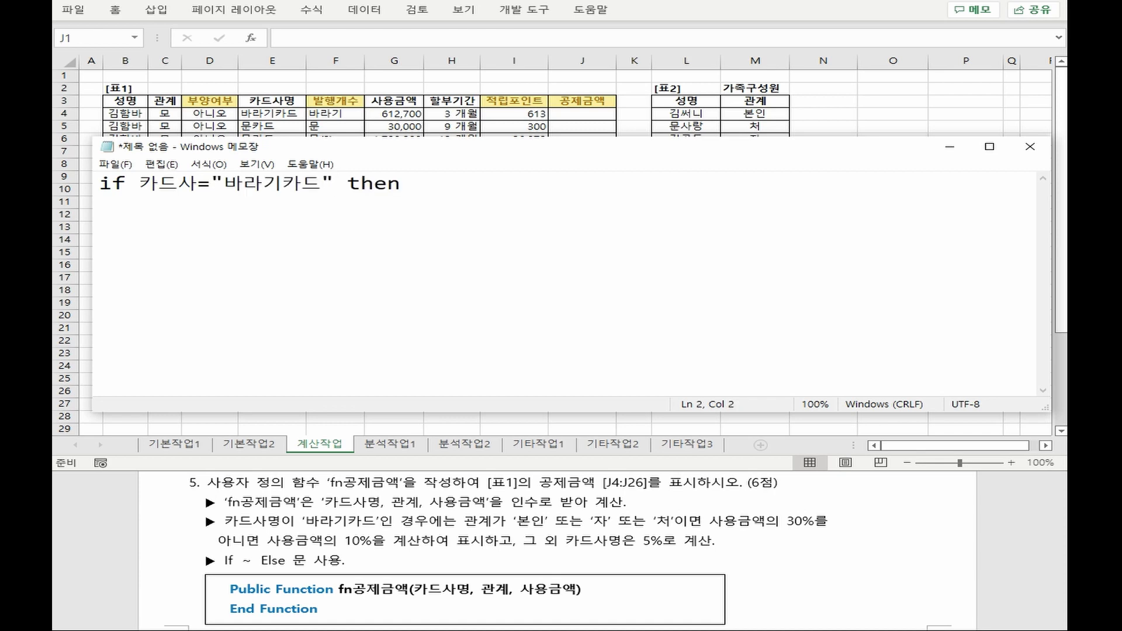
Draft the nested condition if 관계="본인" or 관계="자" or 관계="처" then below the opening line
{"action": "type", "text": "if 관계=\"본인\""}
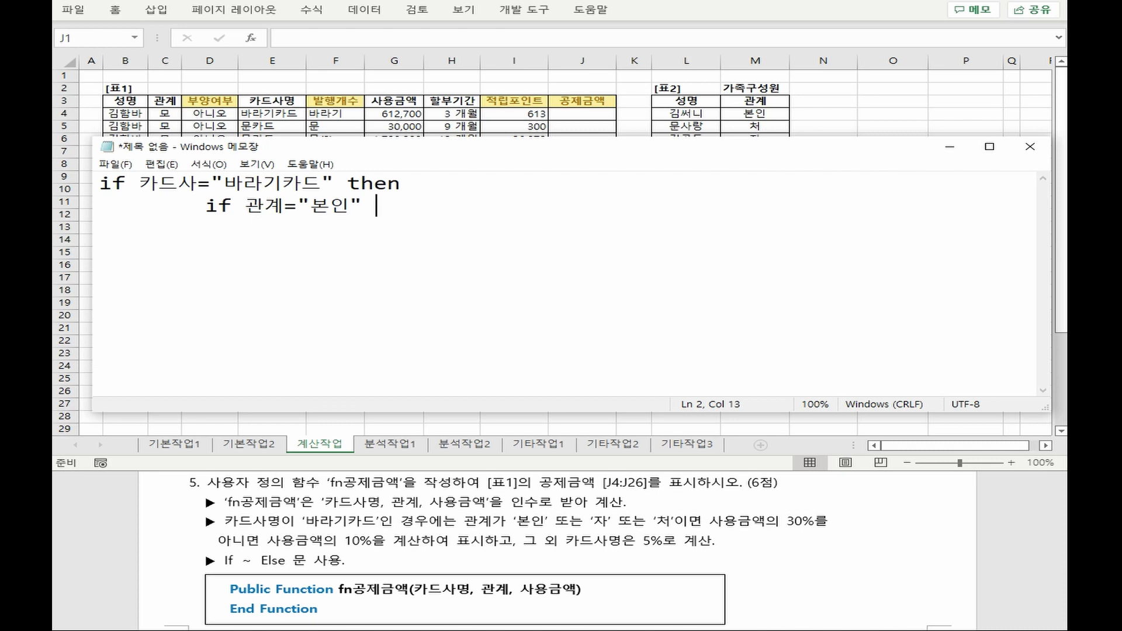
{"action": "type", "text": " or"}
{"action": "left_click_drag", "start_coordinate": [244, 206], "coordinate": [488, 201]}
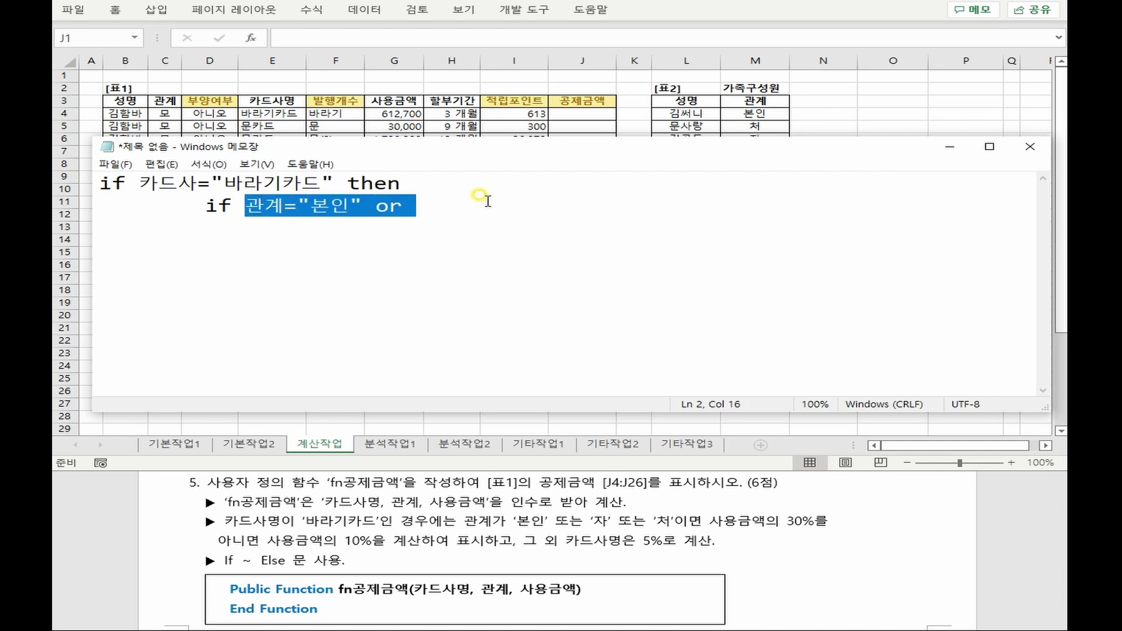
{"action": "left_click", "coordinate": [488, 201]}
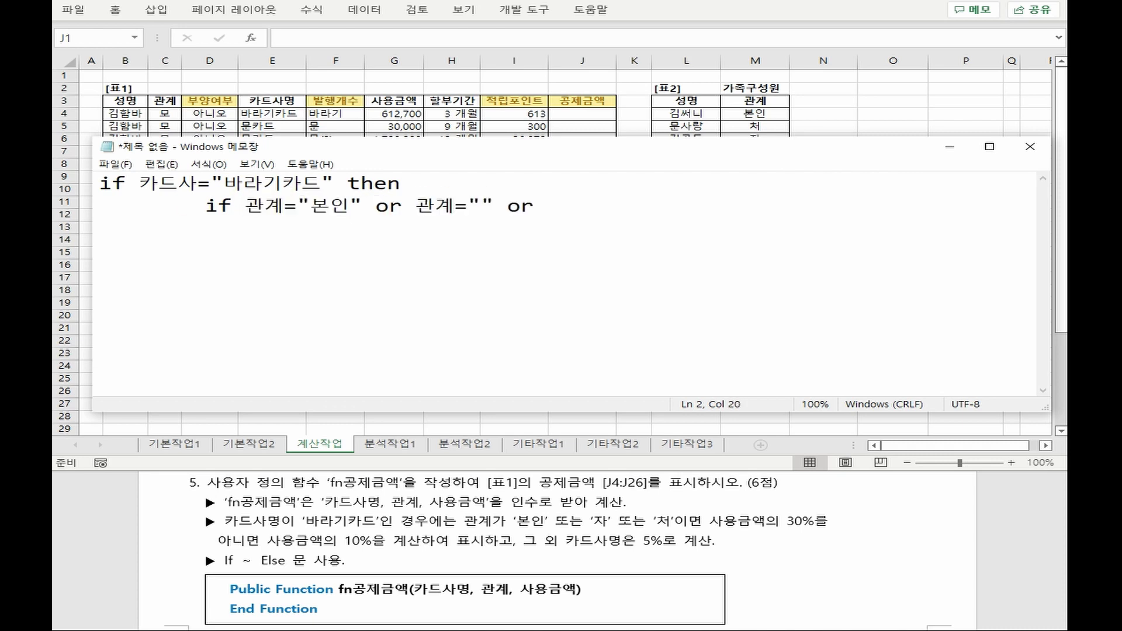
{"action": "type", "text": "자\" or"}
{"action": "left_click_drag", "start_coordinate": [632, 208], "coordinate": [671, 209]}
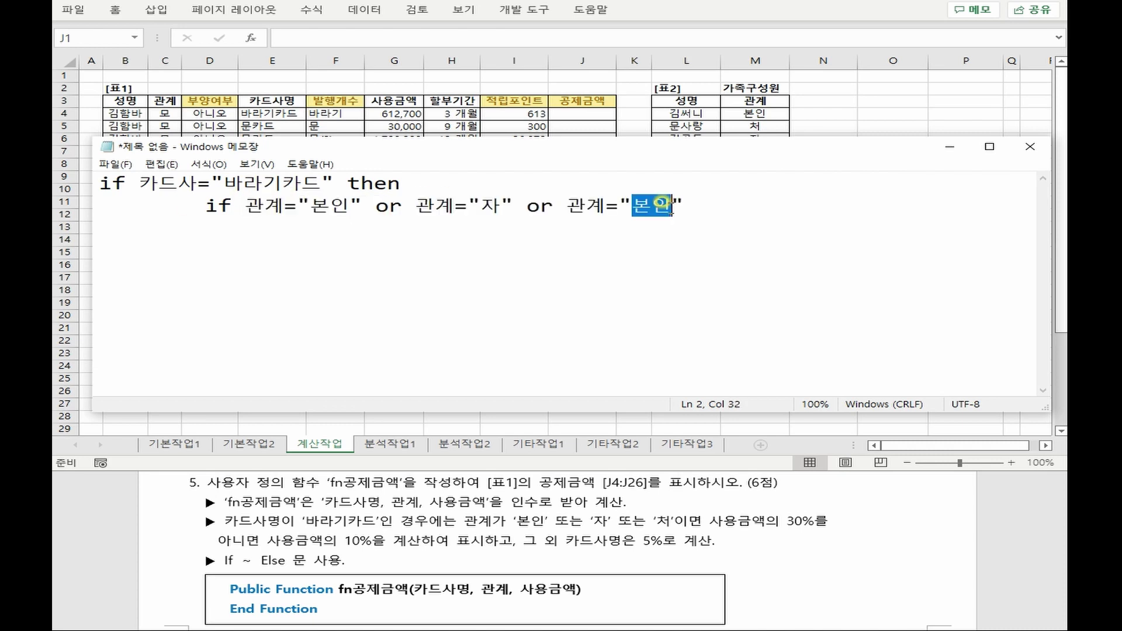
{"action": "type", "text": "처"}
{"action": "left_click", "coordinate": [795, 212]}
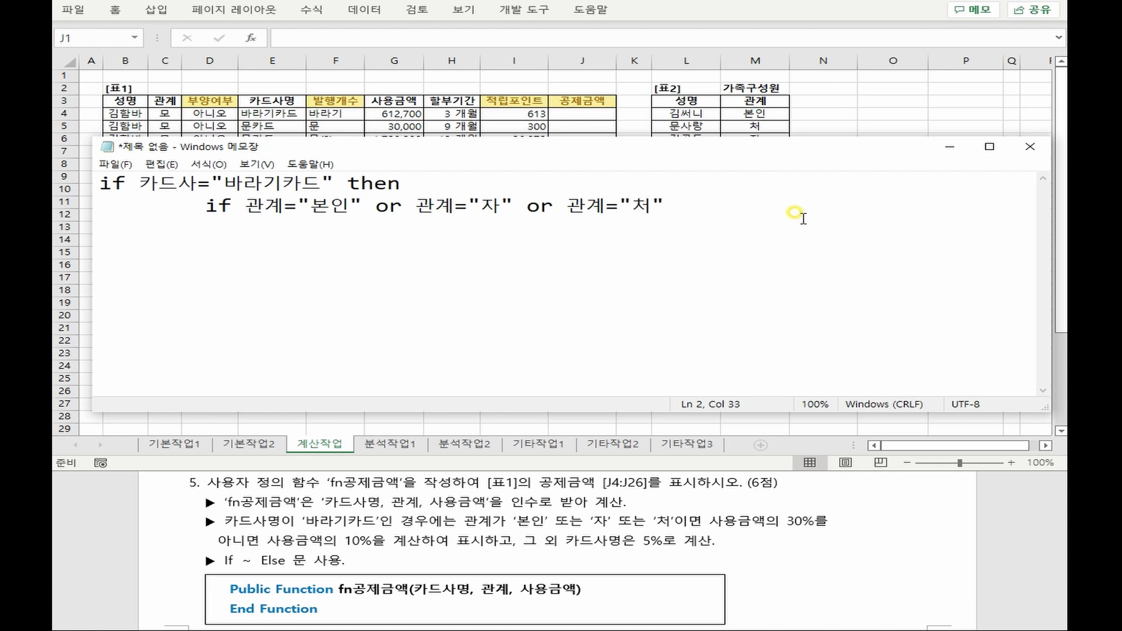
{"action": "type", "text": "then"}
Add the indented line fn공제금액= 사용금액*0.3 under the nested condition of the draft
{"action": "key", "text": "Return"}
{"action": "key", "text": "Tab"}
{"action": "key", "text": "Tab"}
{"action": "type", "text": "fn공제금액="}
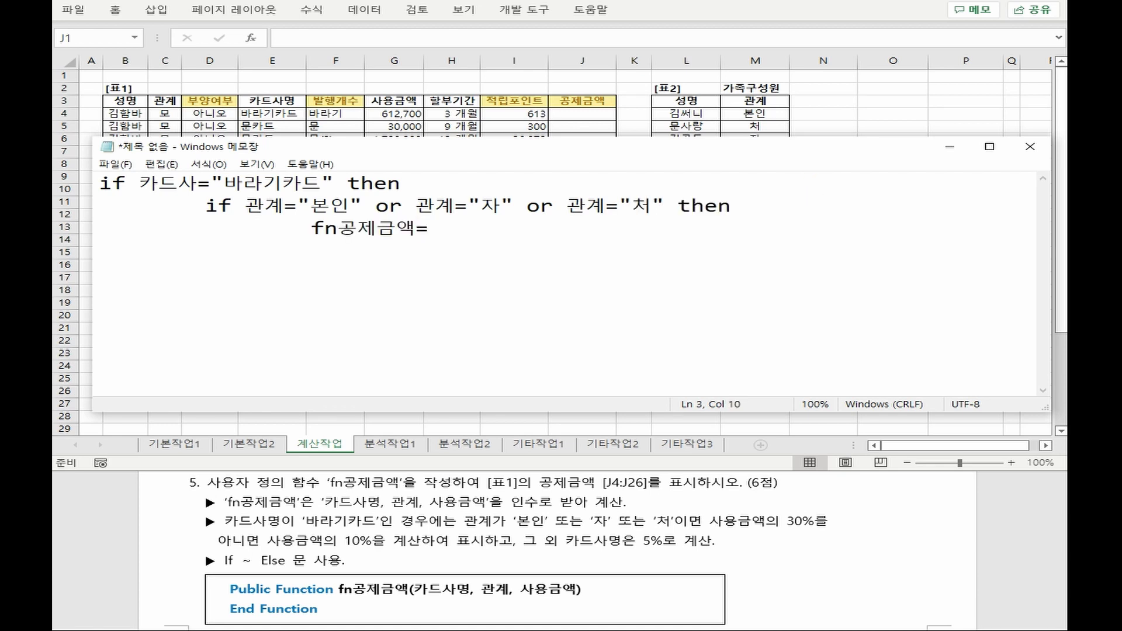
{"action": "type", "text": " 사용금액*30%"}
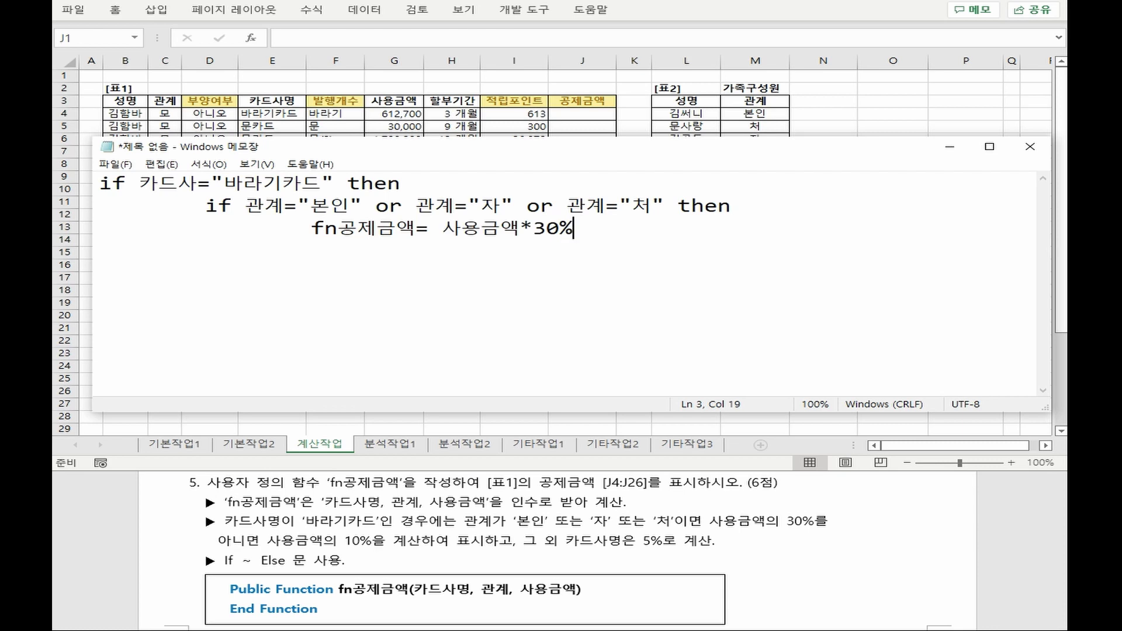
{"action": "key", "text": "BackSpace"}
{"action": "key", "text": "BackSpace"}
{"action": "key", "text": "BackSpace"}
{"action": "type", "text": "0.3"}
Add the inner else branch to the draft with fn공제금액= 사용금액*0.1
{"action": "left_click_drag", "start_coordinate": [284, 206], "coordinate": [690, 210]}
{"action": "left_click", "coordinate": [678, 229]}
{"action": "key", "text": "Return"}
{"action": "key", "text": "Tab"}
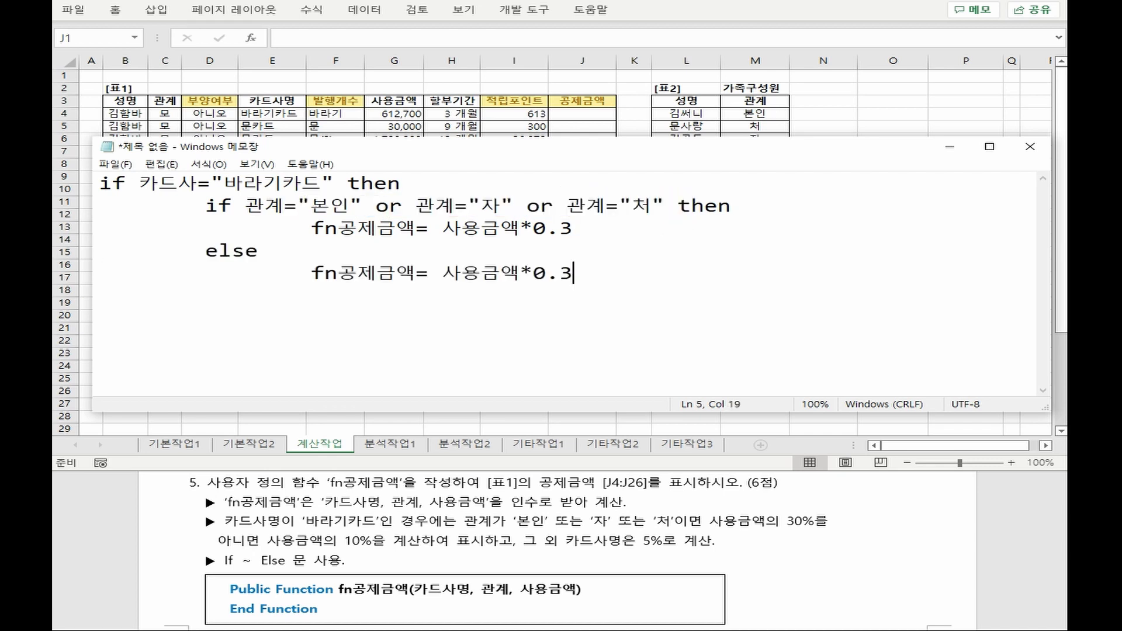
{"action": "key", "text": "BackSpace"}
{"action": "type", "text": "1"}
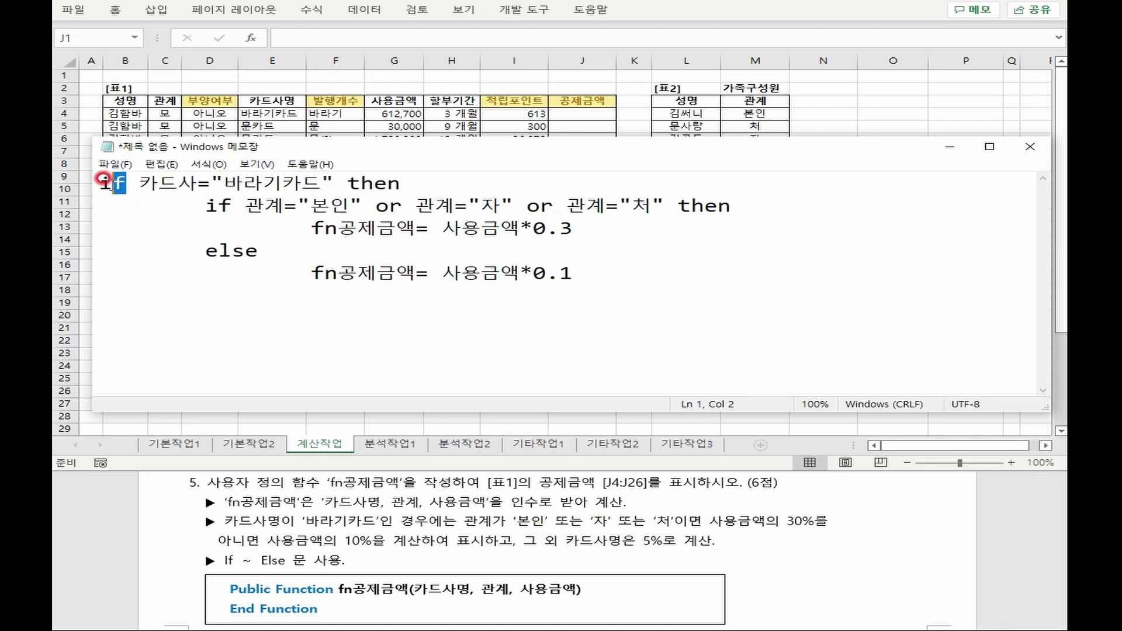
Close the inner if in the draft and add the outer else branch fn공제금액= 사용금액*0.05 with its end if
{"action": "left_click_drag", "start_coordinate": [126, 183], "coordinate": [85, 181]}
{"action": "key", "text": "ctrl+End"}
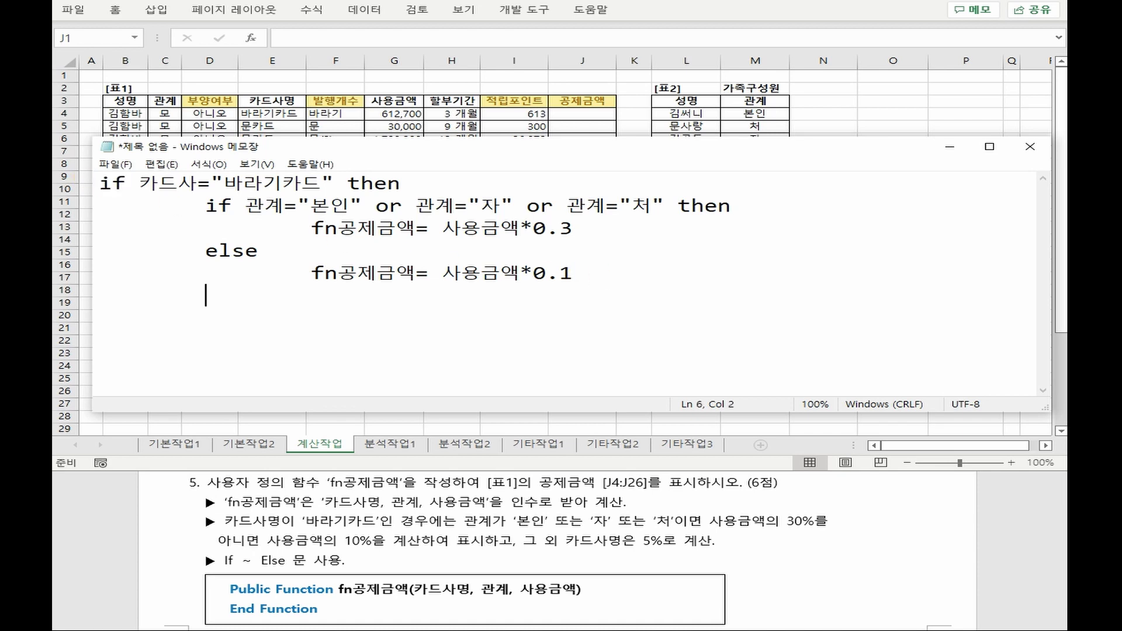
{"action": "type", "text": "end if"}
{"action": "key", "text": "Return"}
{"action": "type", "text": "else"}
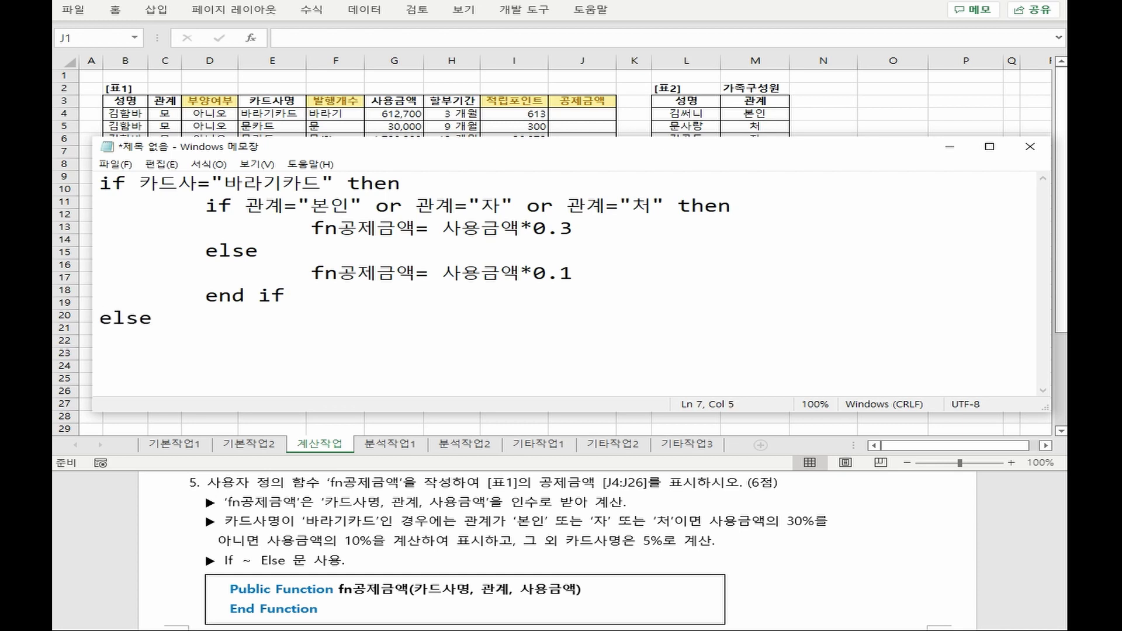
{"action": "left_click_drag", "start_coordinate": [312, 270], "coordinate": [574, 275]}
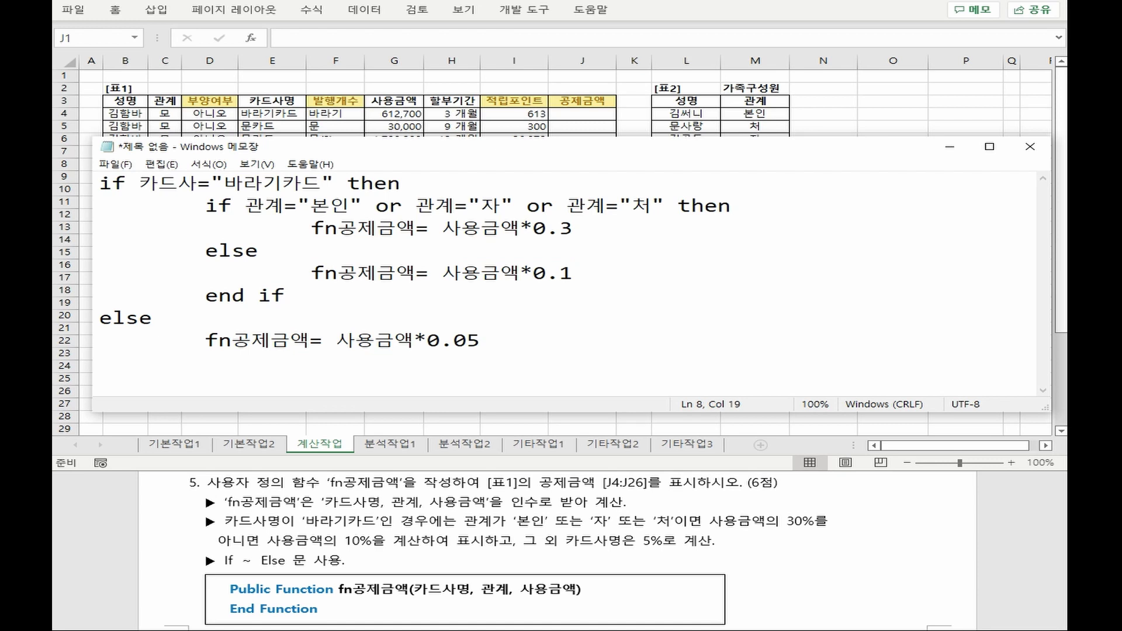
{"action": "key", "text": "BackSpace"}
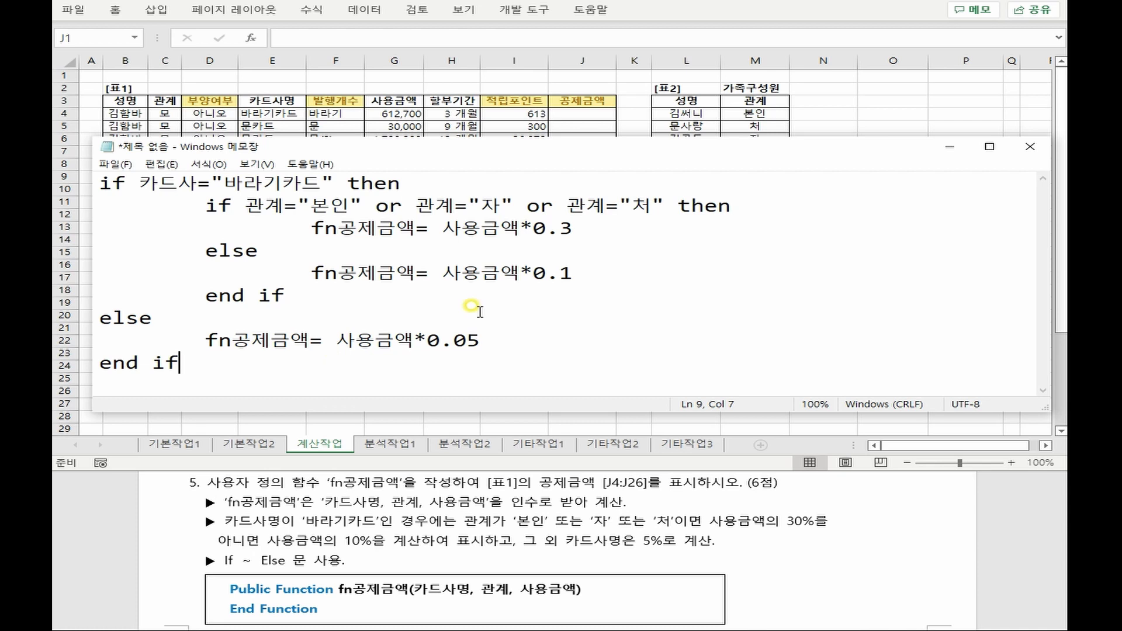
Return to the workbook, open the Visual Basic editor and insert a new module into the project
{"action": "left_click", "coordinate": [546, 429]}
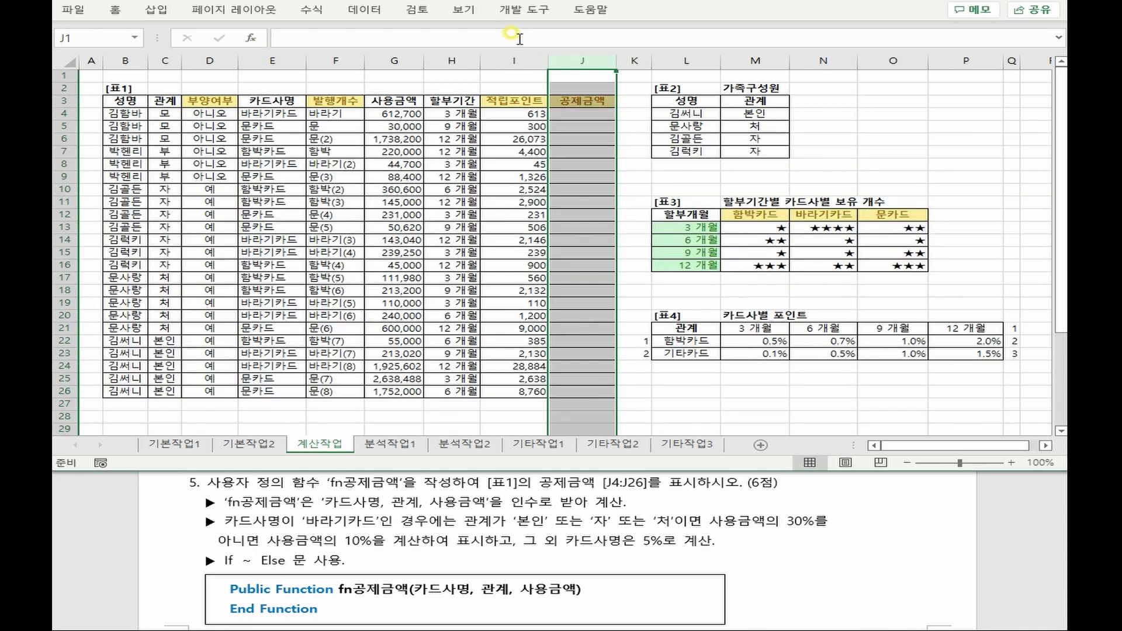
{"action": "left_click", "coordinate": [522, 11]}
{"action": "left_click", "coordinate": [67, 48]}
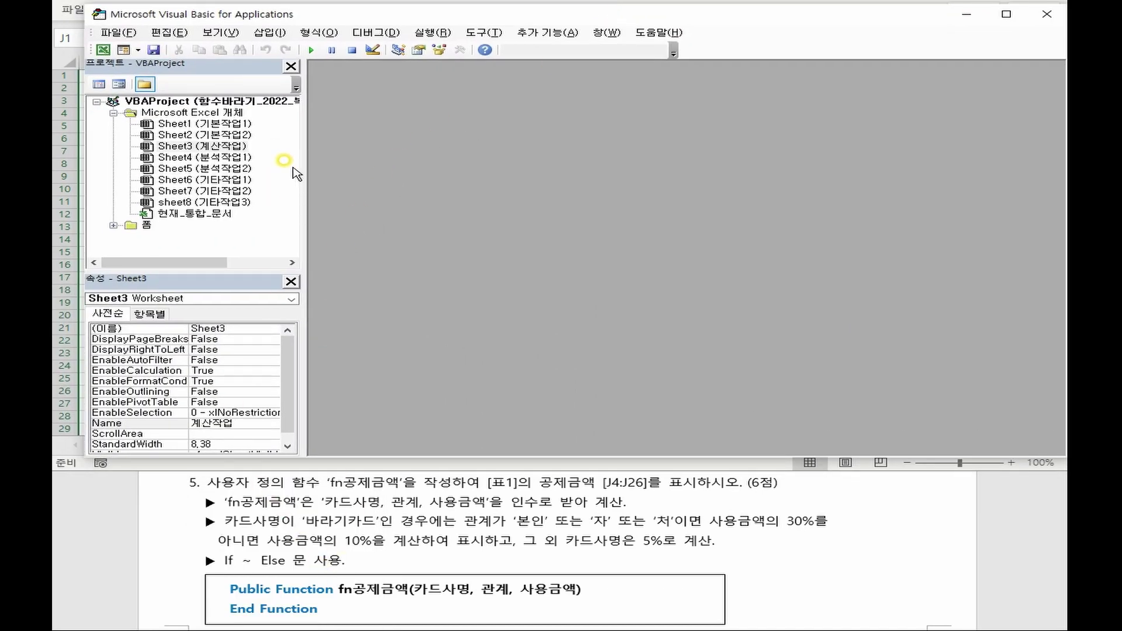
{"action": "right_click", "coordinate": [214, 246]}
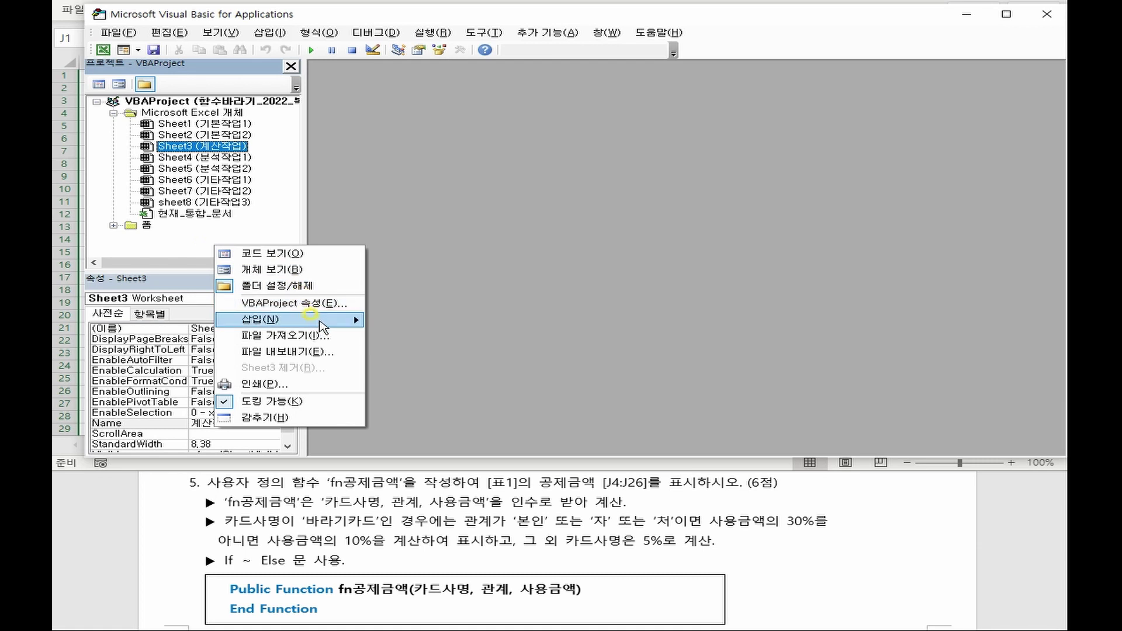
{"action": "mouse_move", "coordinate": [320, 325]}
{"action": "left_click", "coordinate": [399, 337]}
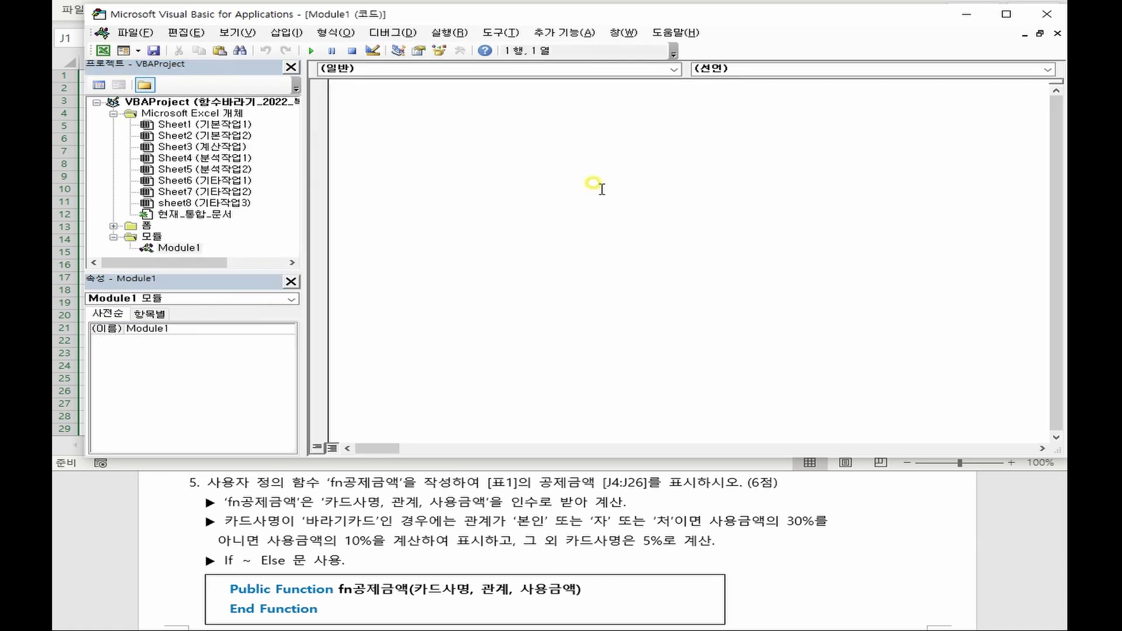
Declare the function Public Function fn공제금액(카드사명, 관계, 사용금액) in the module
{"action": "type", "text": "public function fn공제금액("}
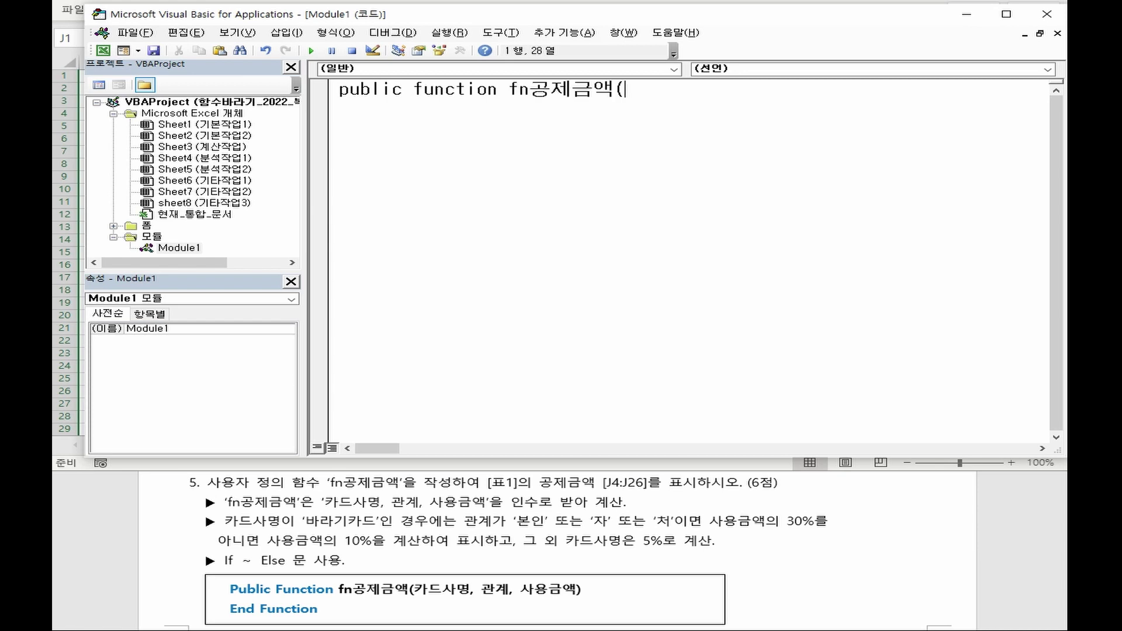
{"action": "type", "text": "카드사명, 관계, 사용금액)"}
{"action": "key", "text": "Return"}
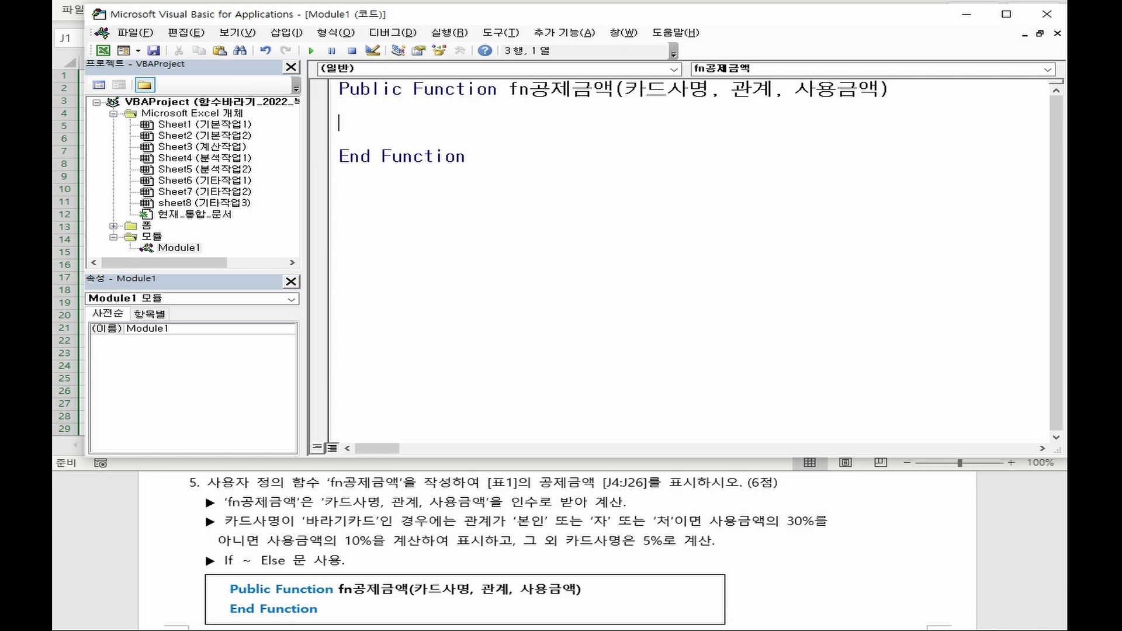
Write the outer condition If 카드사명 = "바라기카드" Then inside the function body
{"action": "type", "text": "if 카드사명="}
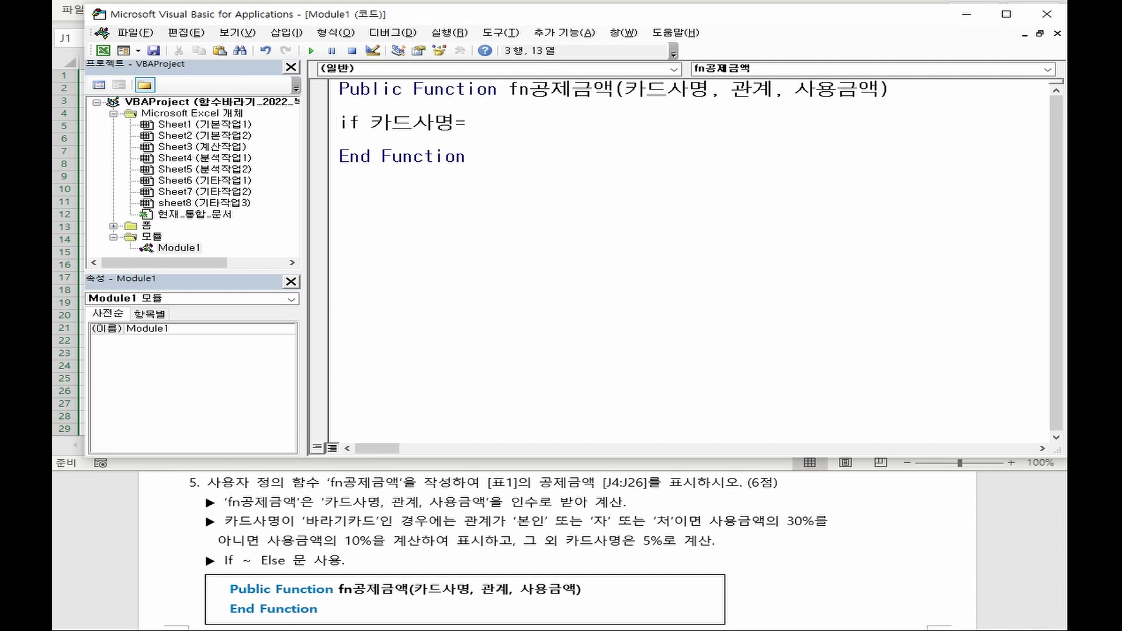
{"action": "type", "text": "\"바라기카드\""}
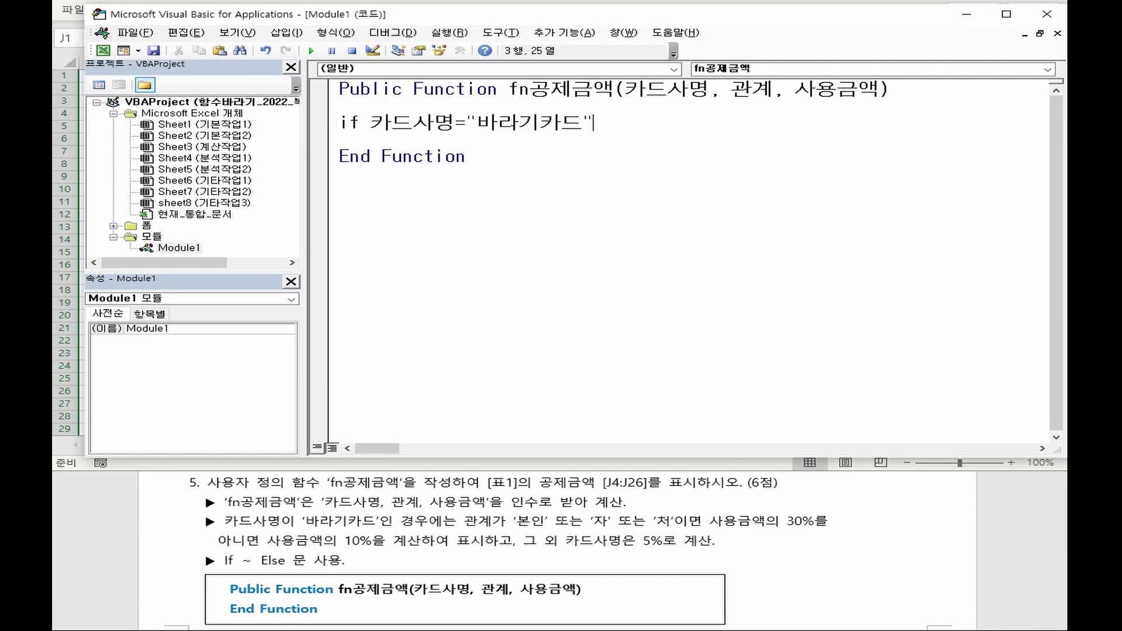
{"action": "type", "text": " then"}
{"action": "key", "text": "Return"}
{"action": "key", "text": "Tab"}
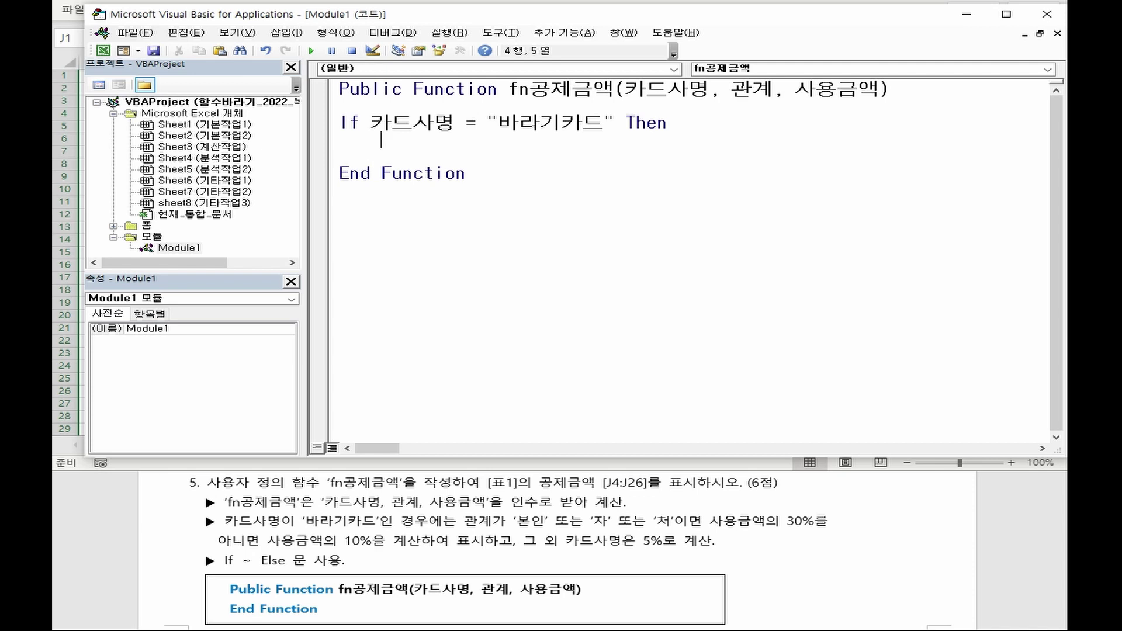
Write a nested If line that repeats the condition 관계="본인" three times joined by or, ending with then
{"action": "type", "text": "if 관계"}
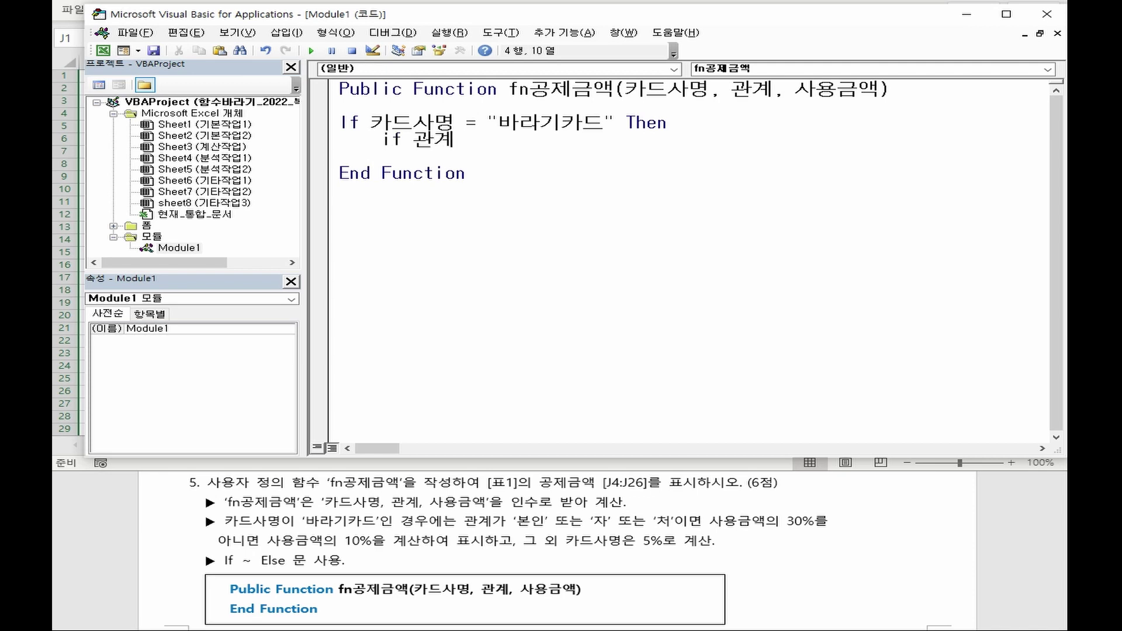
{"action": "type", "text": "=\"본인\" or"}
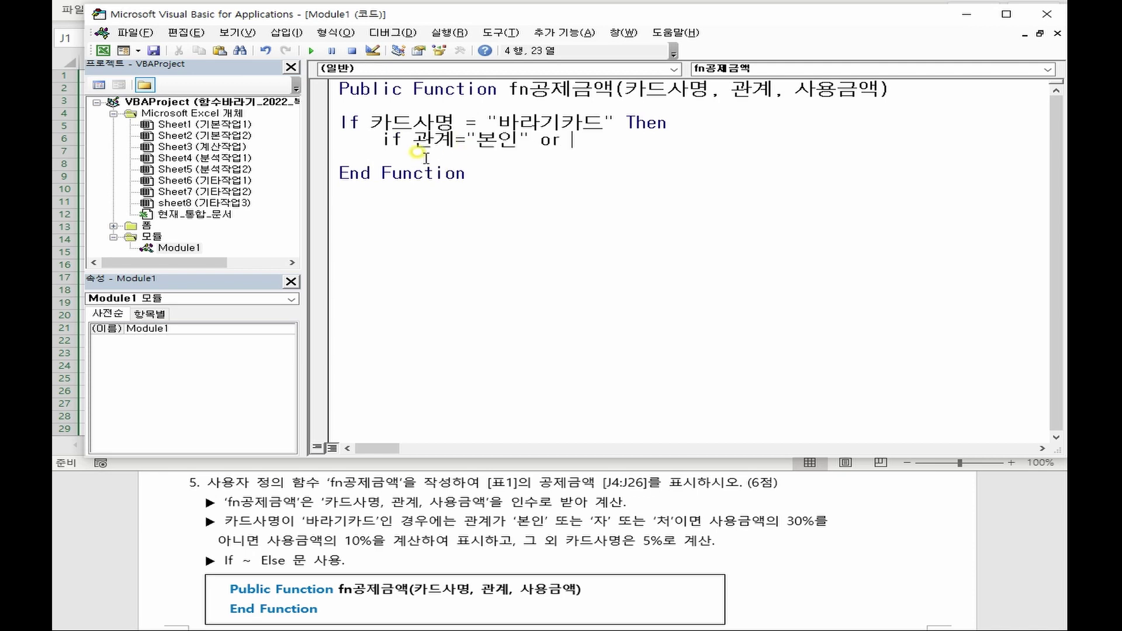
{"action": "left_click_drag", "start_coordinate": [414, 142], "coordinate": [587, 151]}
{"action": "key", "text": "ctrl+c"}
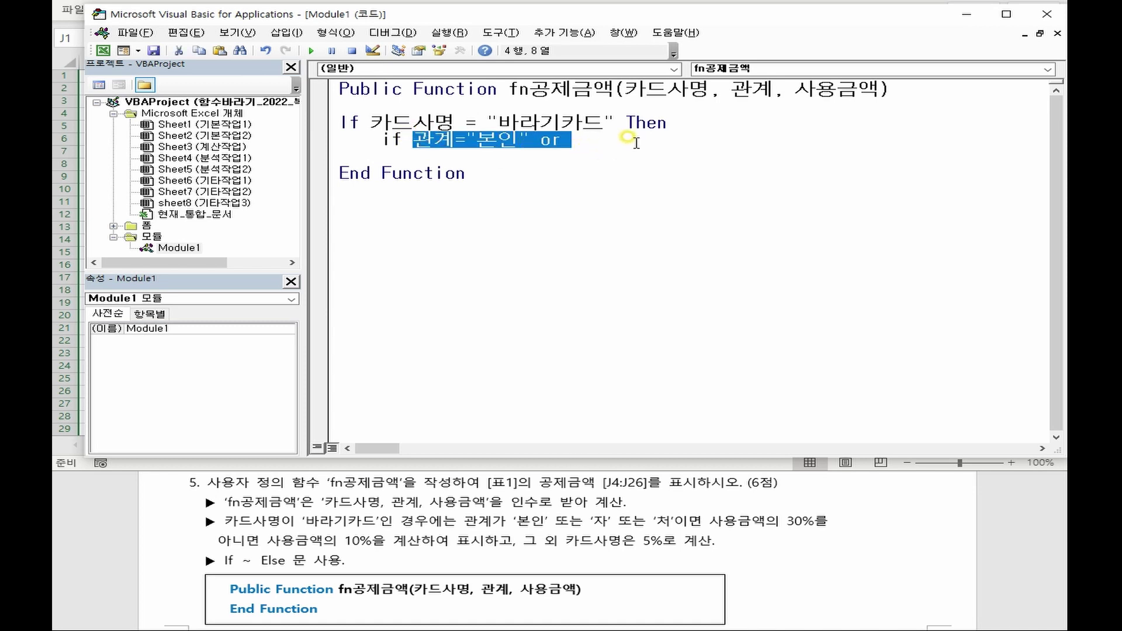
{"action": "left_click", "coordinate": [631, 142]}
{"action": "key", "text": "ctrl+v"}
{"action": "key", "text": "ctrl+v"}
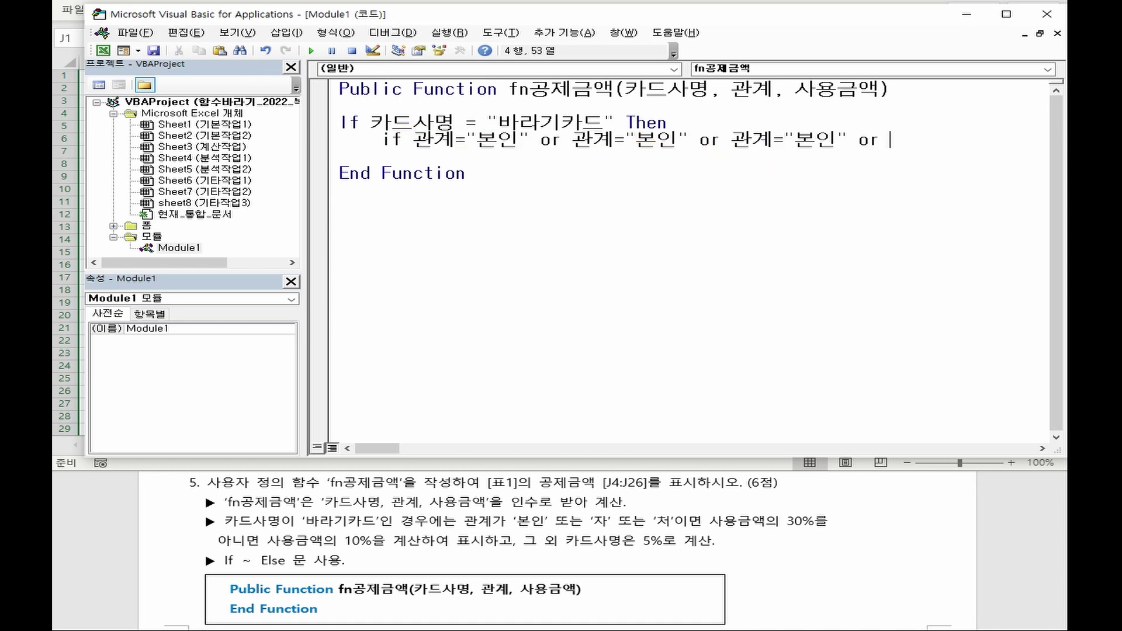
{"action": "key", "text": "BackSpace"}
{"action": "key", "text": "BackSpace"}
{"action": "key", "text": "BackSpace"}
{"action": "type", "text": "then"}
Change the second relationship value in the nested condition to 자 and the third to 처
{"action": "left_click_drag", "start_coordinate": [636, 141], "coordinate": [676, 145]}
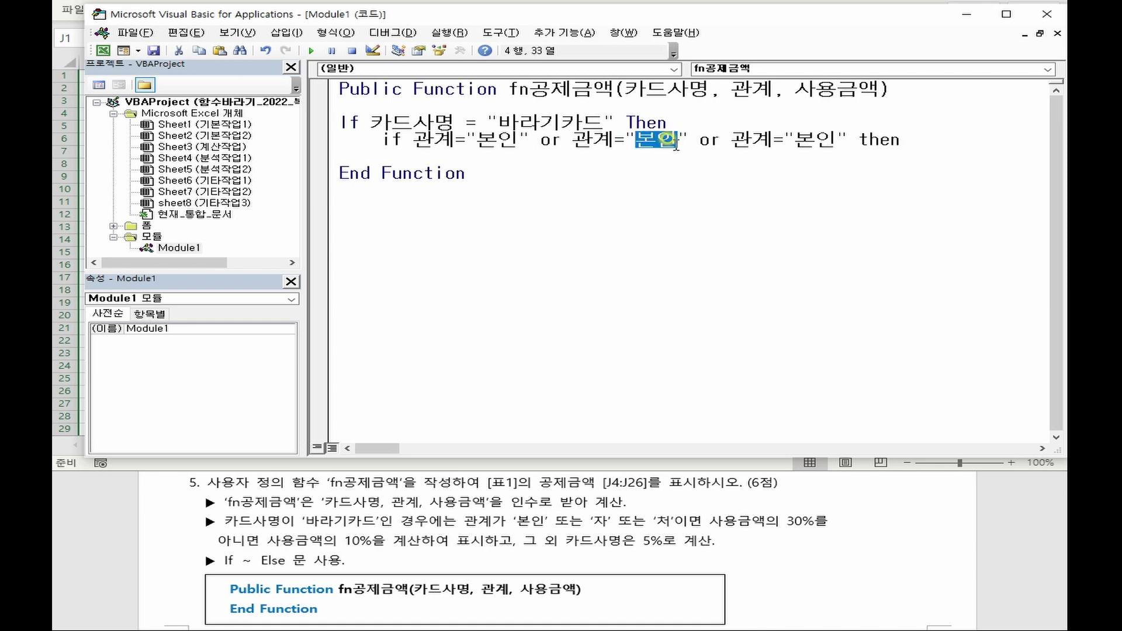
{"action": "type", "text": "자"}
{"action": "double_click", "coordinate": [794, 140]}
{"action": "type", "text": "처"}
Add the line fn공제금액=사용금액*0.3 under the nested If of the function
{"action": "left_click", "coordinate": [892, 142]}
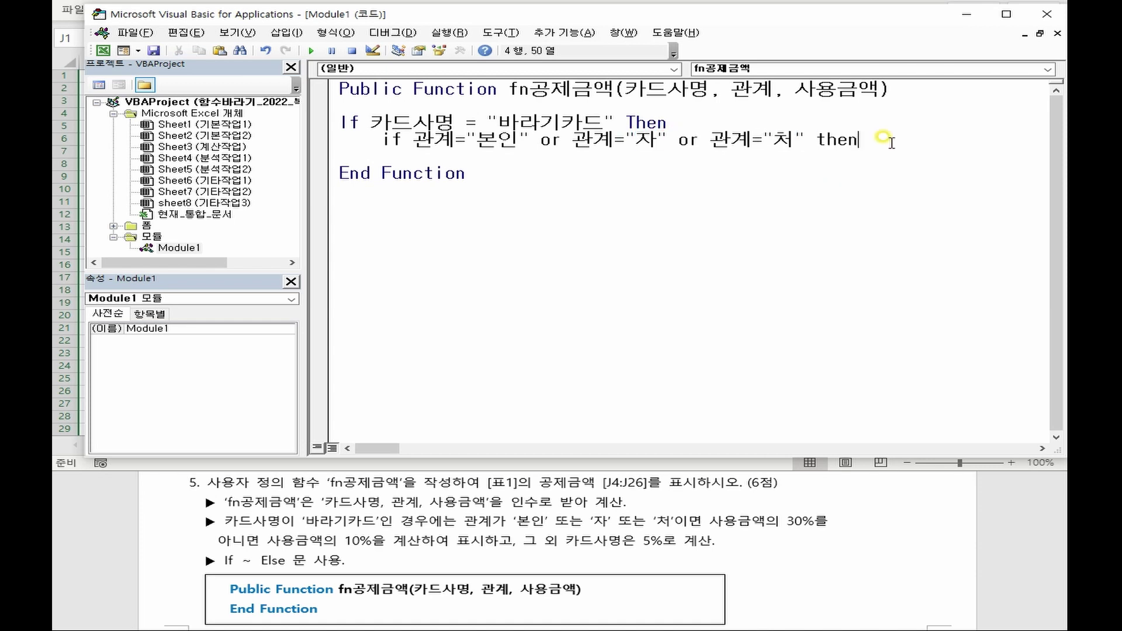
{"action": "key", "text": "Return"}
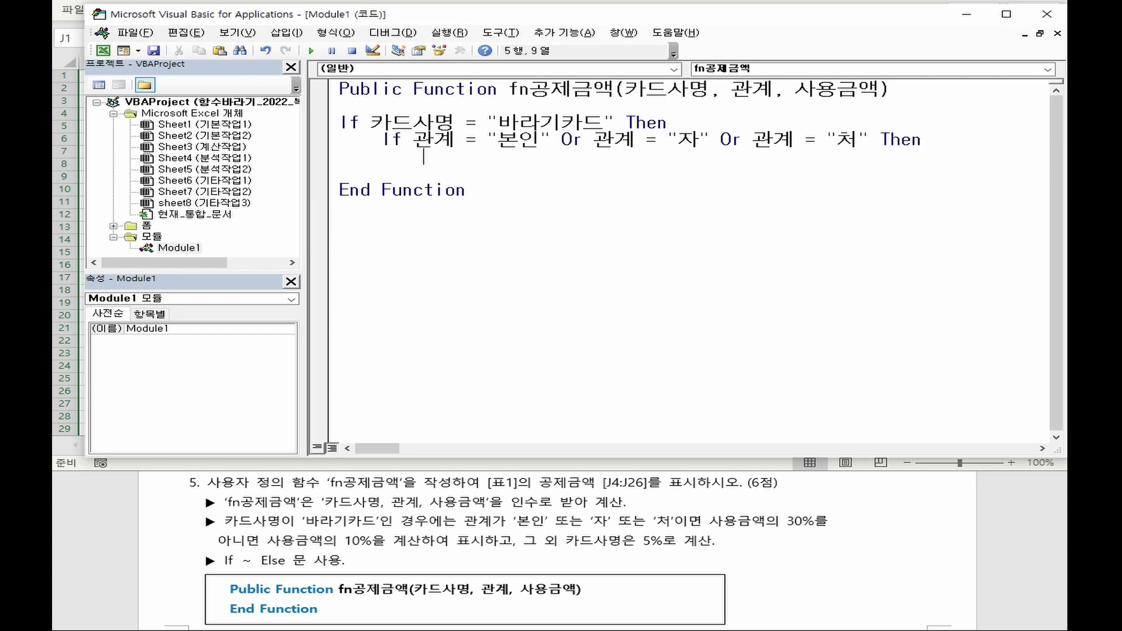
{"action": "type", "text": "fn공제금액 = 사용금액 "}
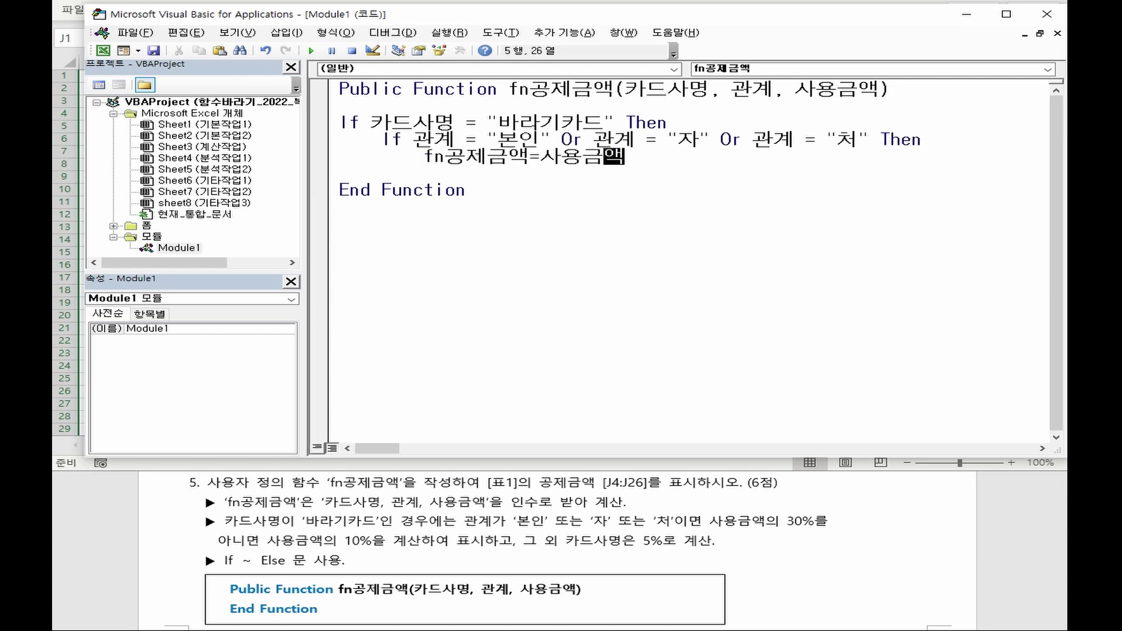
{"action": "type", "text": "* 0.3"}
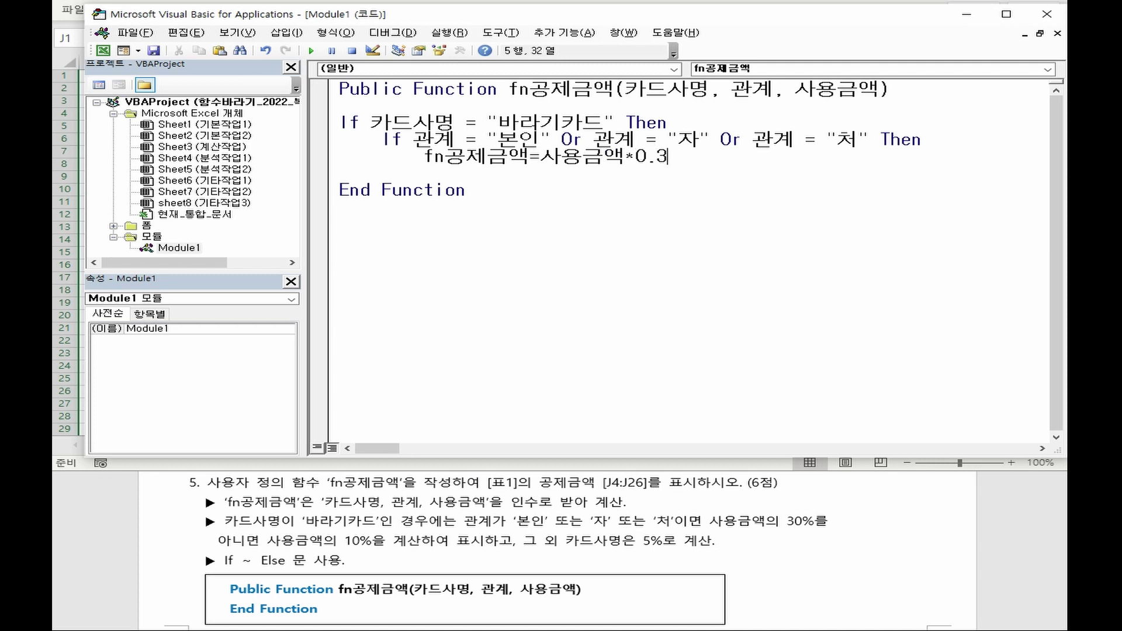
Add an Else branch to the nested If containing the line fn공제금액 = 사용금액 * 0.1
{"action": "key", "text": "Return"}
{"action": "key", "text": "shift+Up"}
{"action": "key", "text": "Down"}
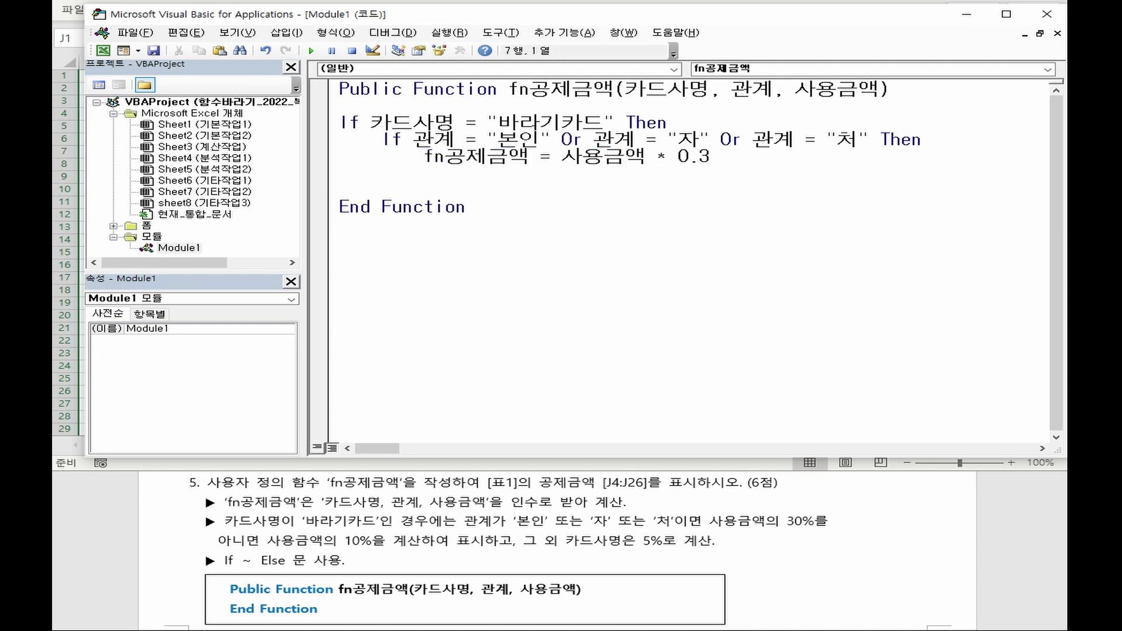
{"action": "type", "text": "Else"}
{"action": "key", "text": "Return"}
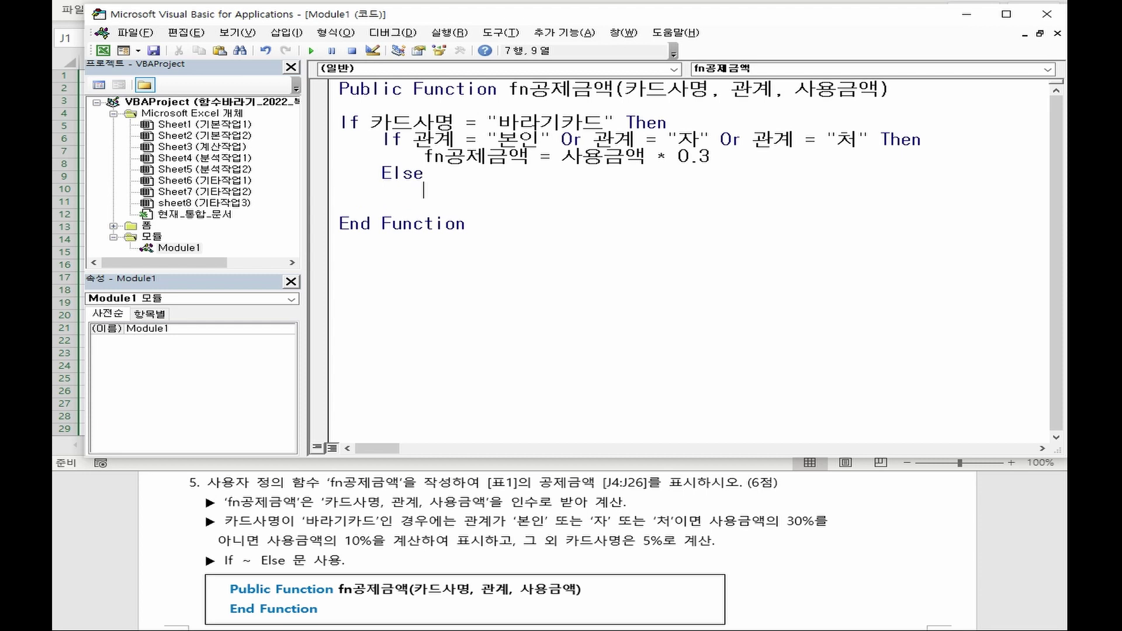
{"action": "key", "text": "ctrl+v"}
{"action": "key", "text": "Up"}
{"action": "key", "text": "End"}
{"action": "key", "text": "BackSpace"}
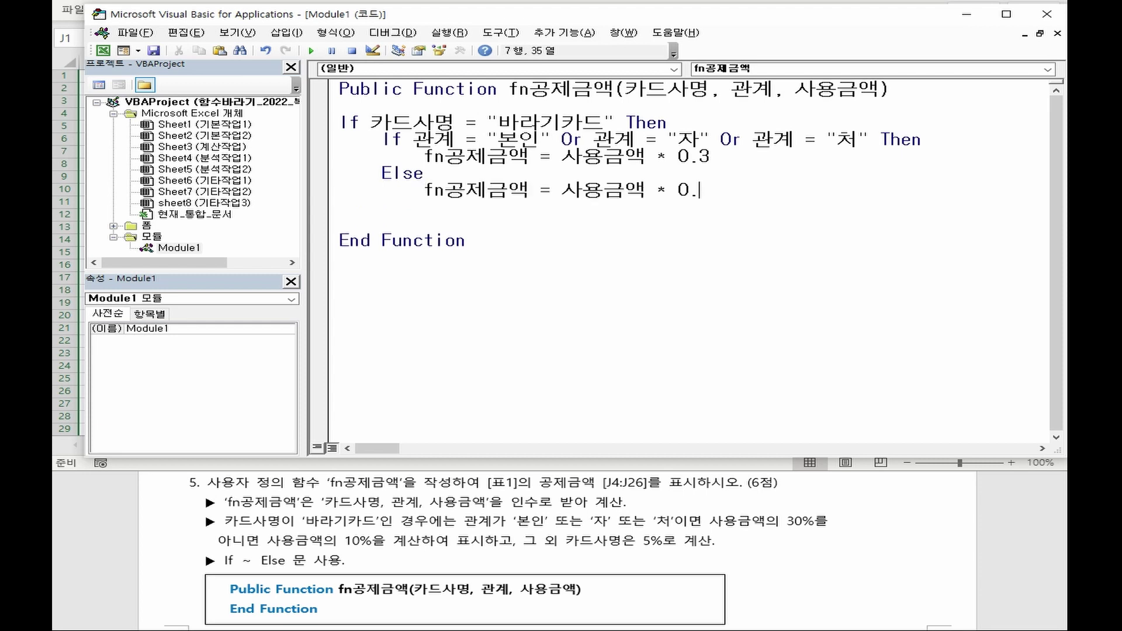
{"action": "type", "text": "1"}
Close the nested If block with an End If line aligned to its Else
{"action": "key", "text": "Return"}
{"action": "key", "text": "BackSpace"}
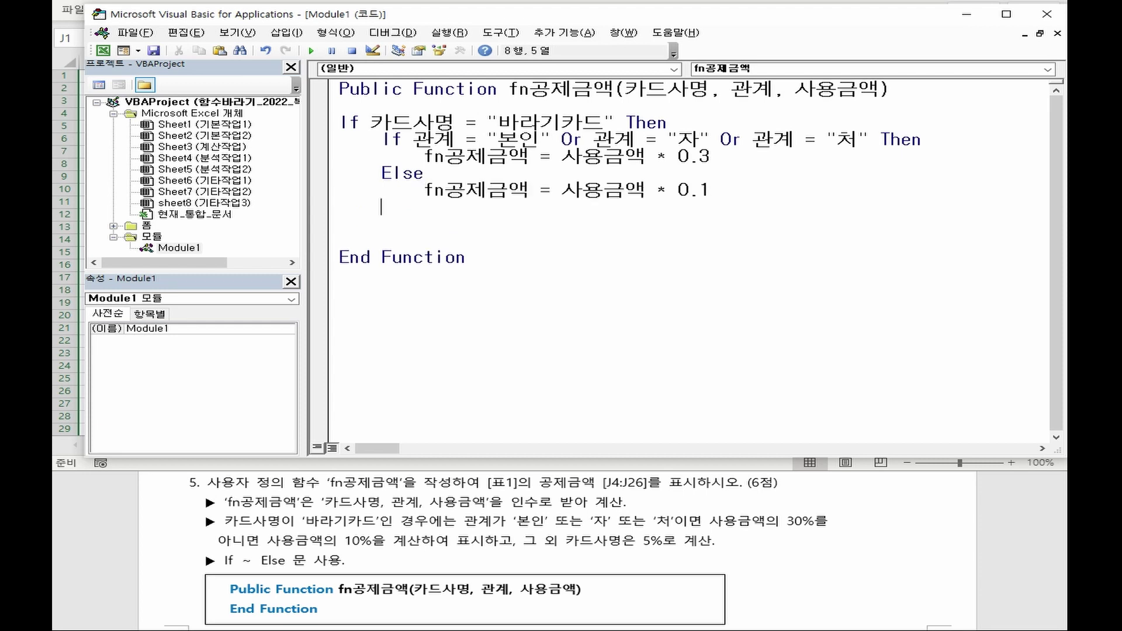
{"action": "type", "text": "end if"}
{"action": "key", "text": "Return"}
{"action": "key", "text": "BackSpace"}
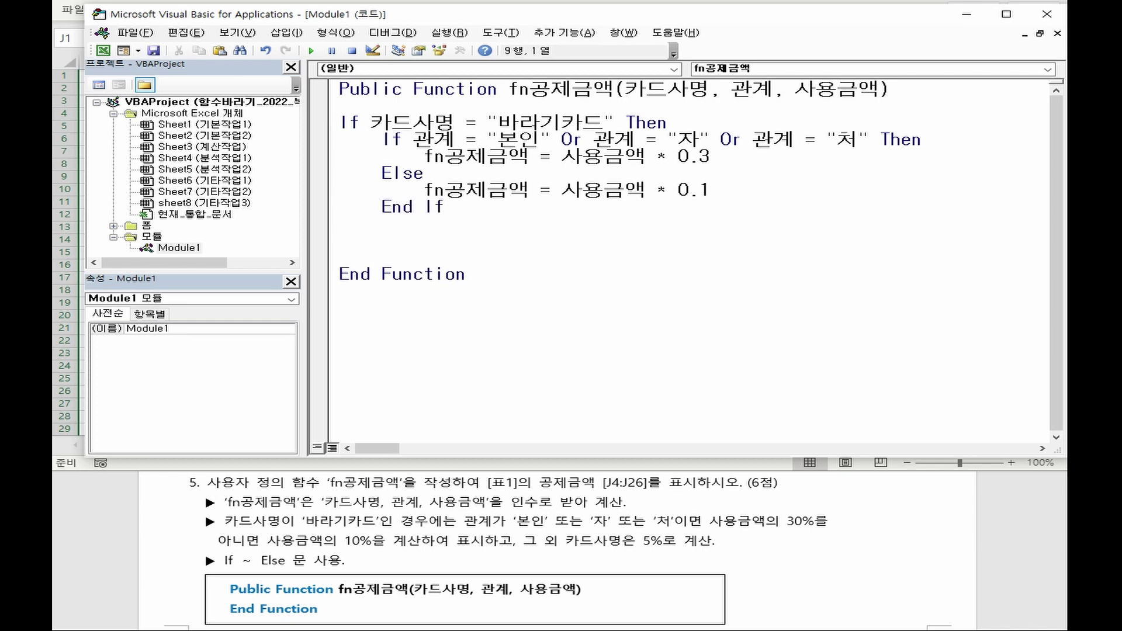
Add the outer Else branch containing the line fn공제금액 = 사용금액 * 0.05
{"action": "type", "text": "else"}
{"action": "key", "text": "Return"}
{"action": "type", "text": "fn공제금액 = 사용금액 * 0.05"}
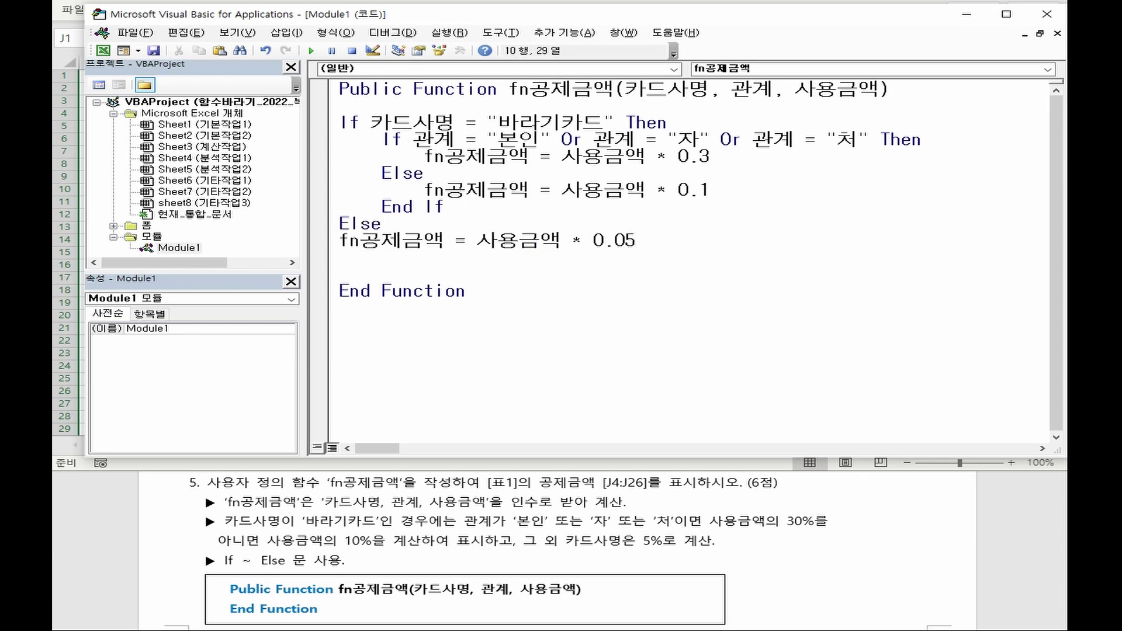
{"action": "key", "text": "BackSpace"}
{"action": "key", "text": "BackSpace"}
{"action": "key", "text": "BackSpace"}
{"action": "type", "text": "5"}
{"action": "key", "text": "Return"}
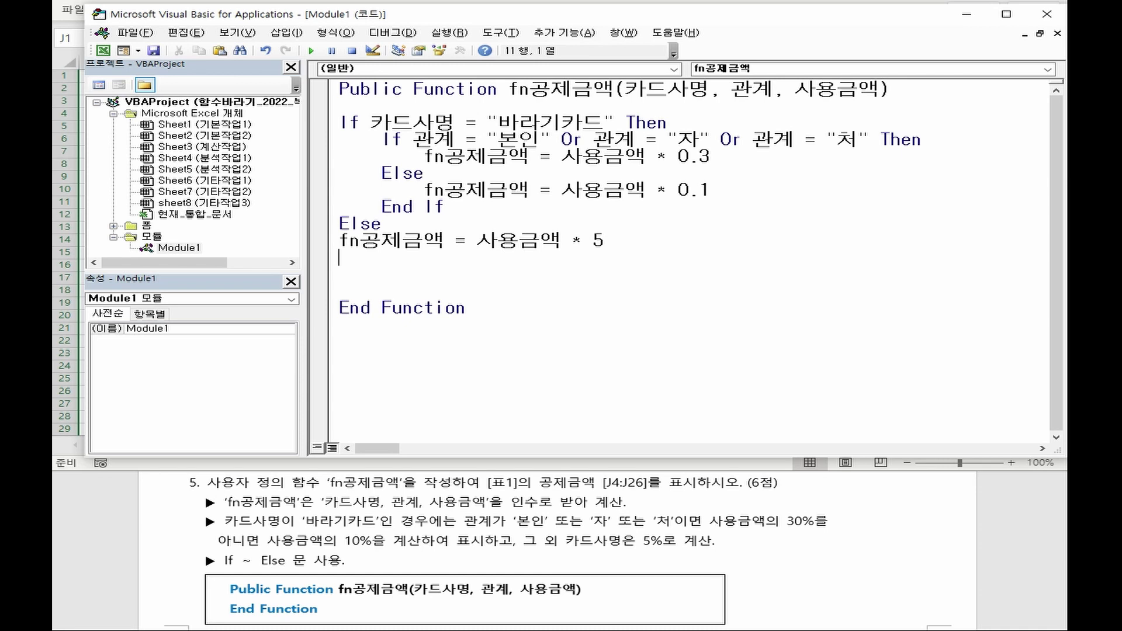
{"action": "key", "text": "ctrl+z"}
Close the outer 카드사명 condition with End If before the End Function line
{"action": "key", "text": "Return"}
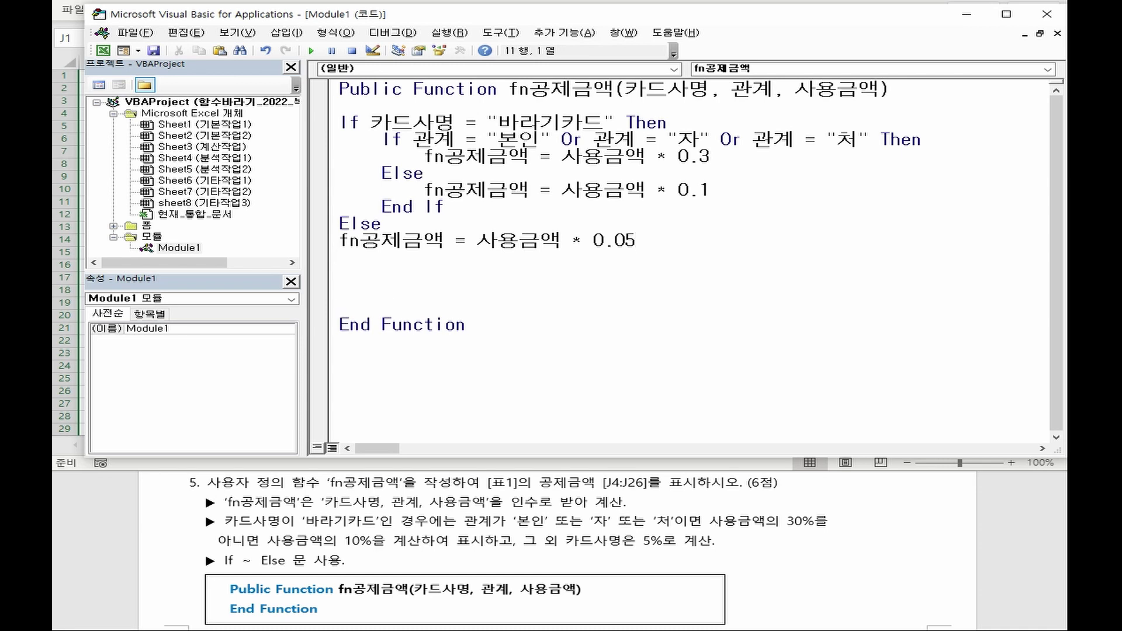
{"action": "type", "text": "end if"}
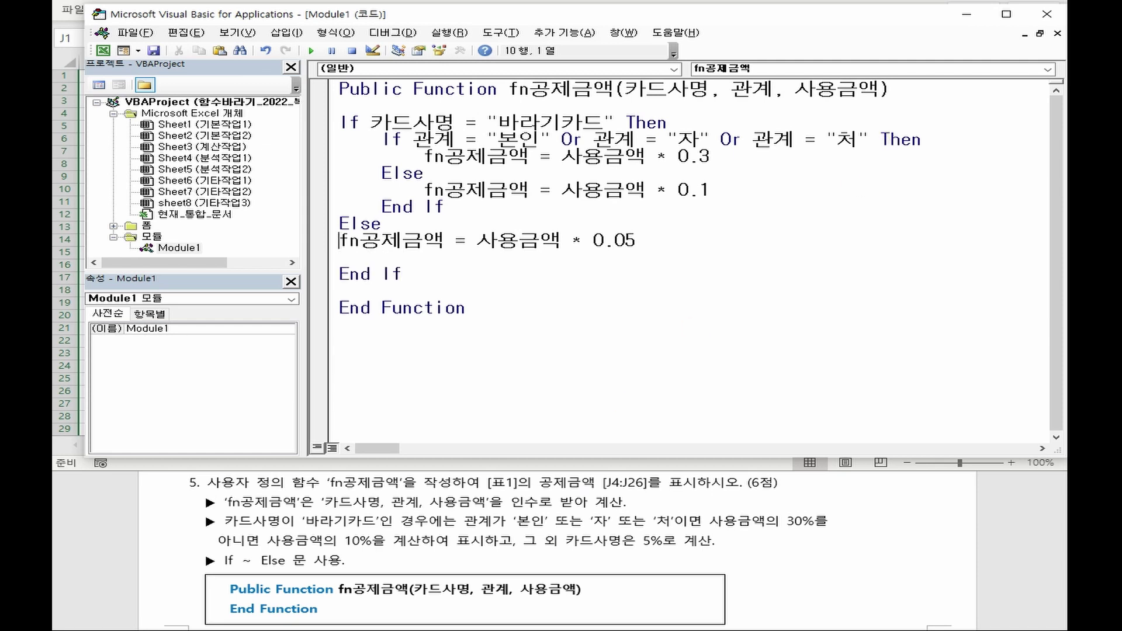
Back in the 계산작업 worksheet, enter =fn공제금액(E4,C4,G4) in J4 and fill the formula down to J26
{"action": "key", "text": "alt+F11"}
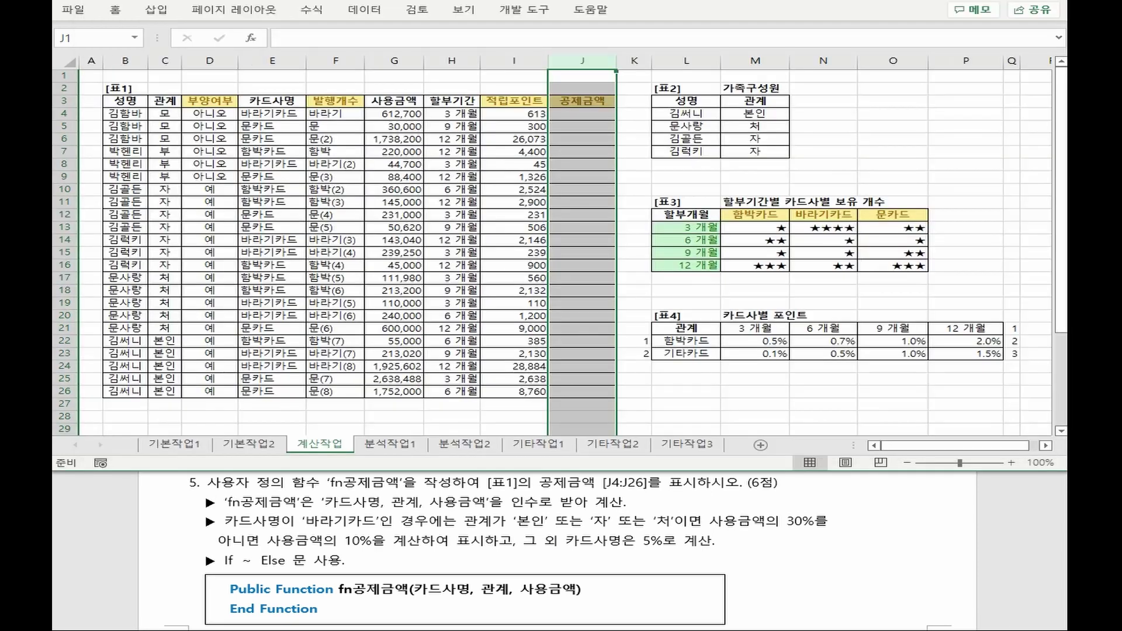
{"action": "left_click", "coordinate": [611, 115]}
{"action": "type", "text": "=fn"}
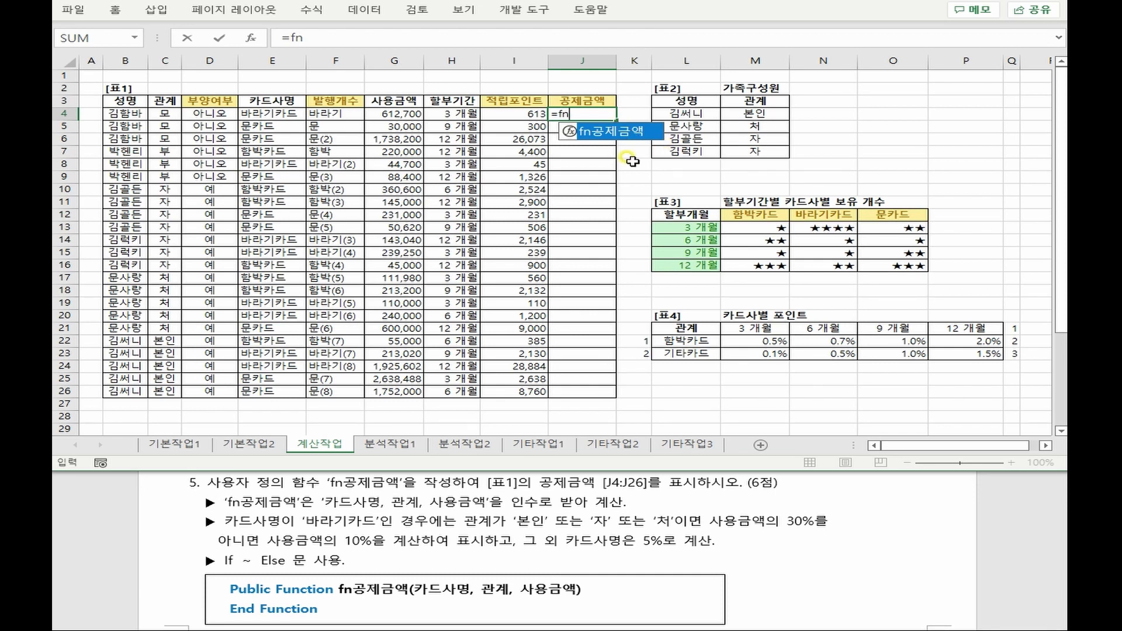
{"action": "key", "text": "Tab"}
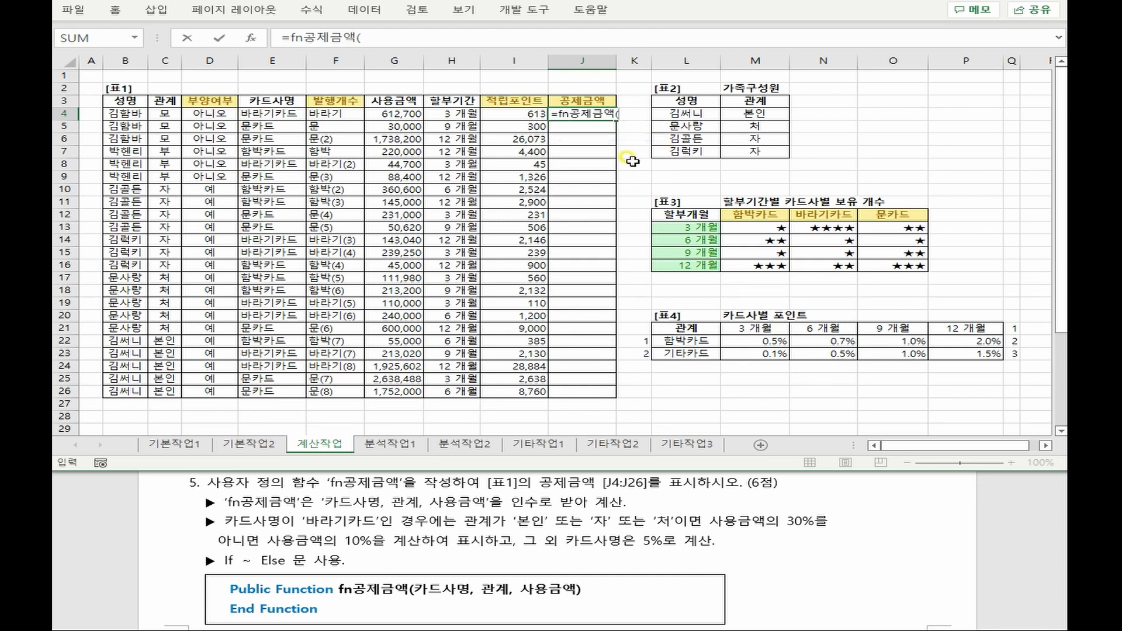
{"action": "left_click", "coordinate": [281, 113]}
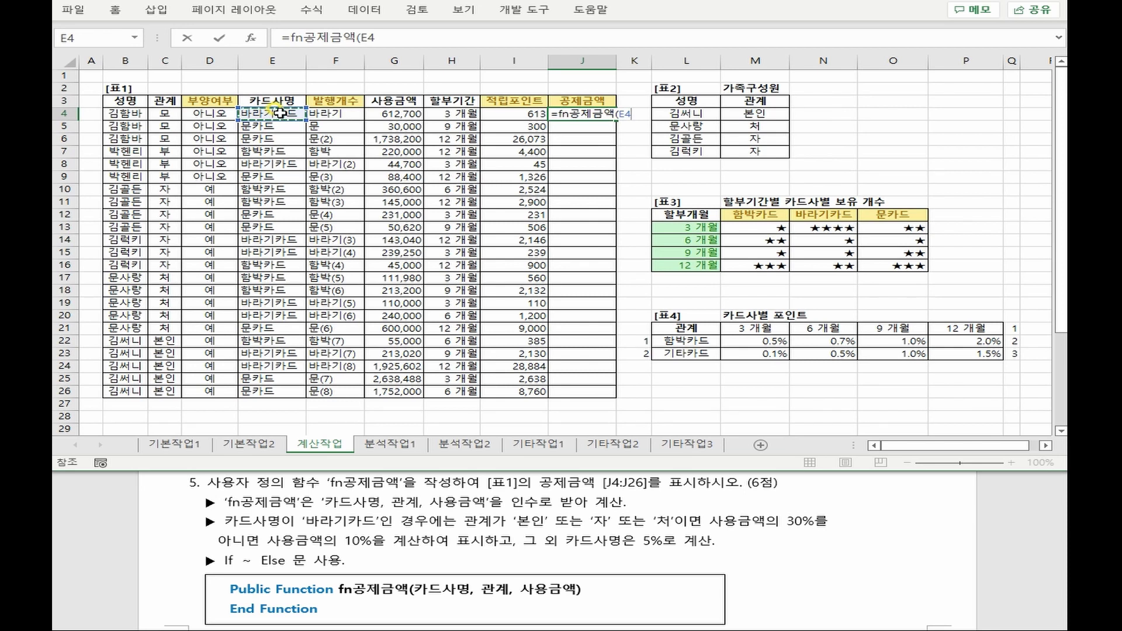
{"action": "type", "text": ","}
{"action": "left_click", "coordinate": [166, 113]}
{"action": "type", "text": ","}
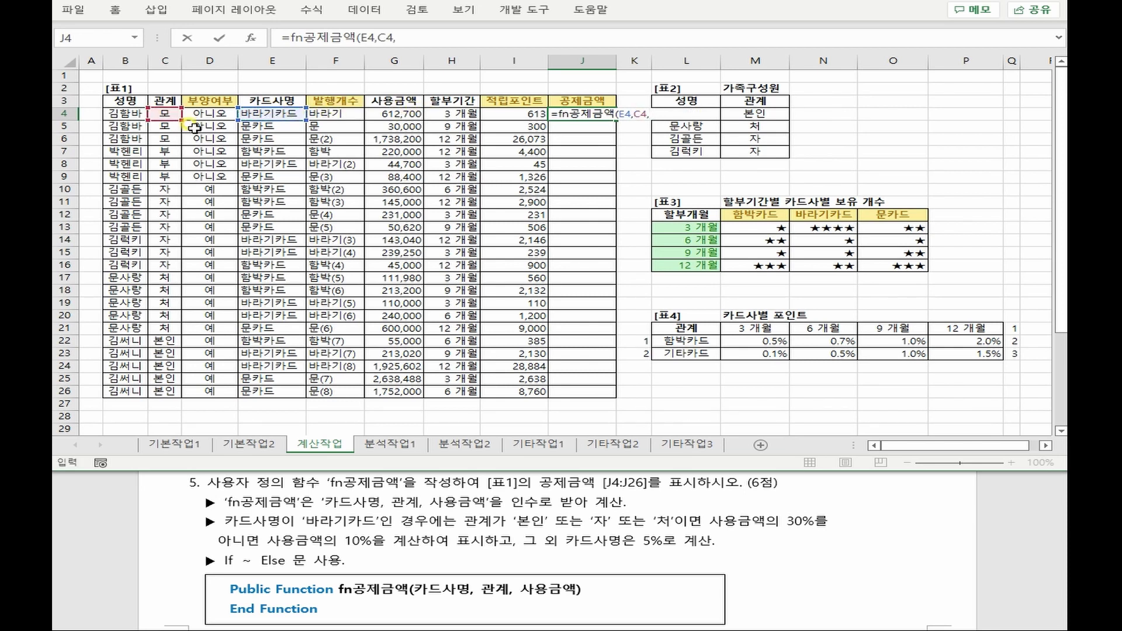
{"action": "left_click", "coordinate": [404, 113]}
{"action": "key", "text": "Return"}
{"action": "left_click", "coordinate": [607, 113]}
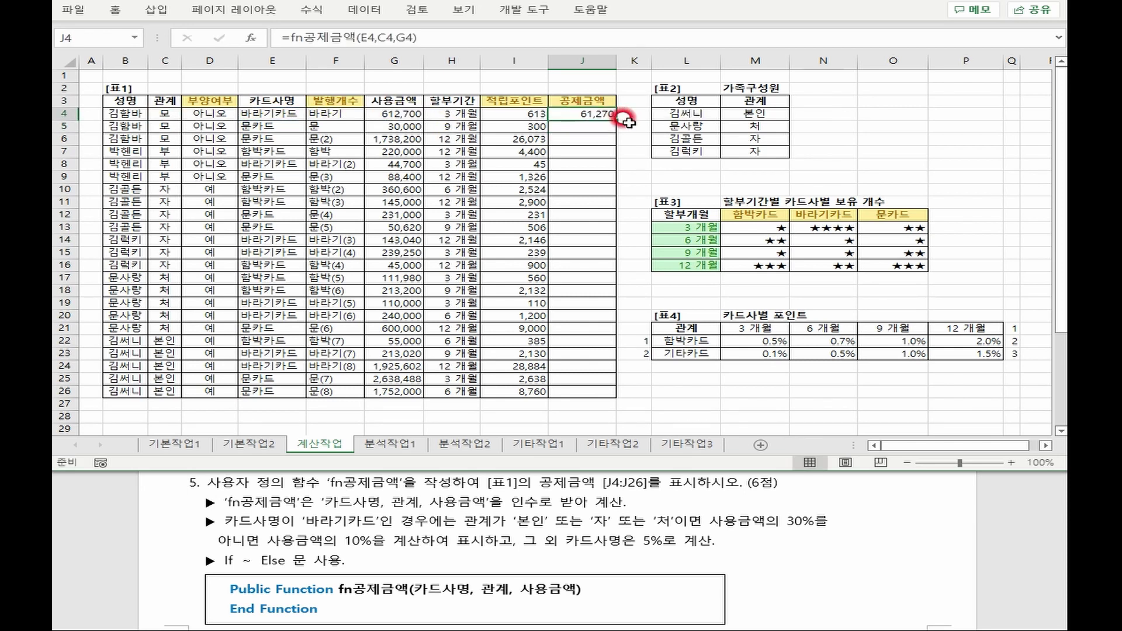
{"action": "double_click", "coordinate": [616, 119]}
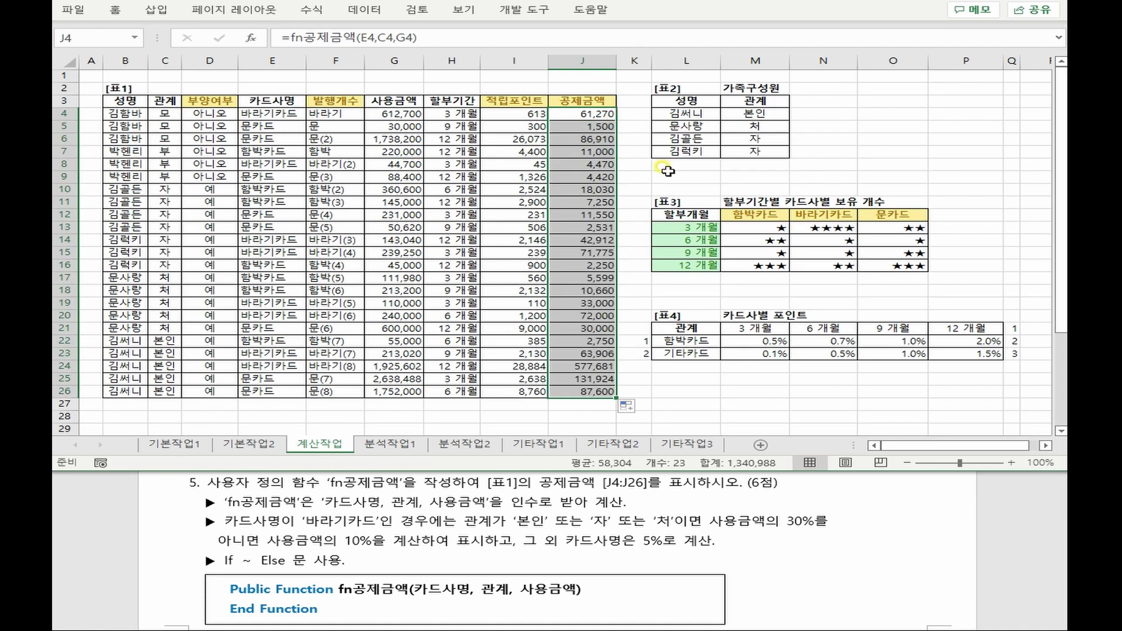
Switch back to the Visual Basic editor to review the fn공제금액 code against the question
{"action": "key", "text": "alt+F11"}
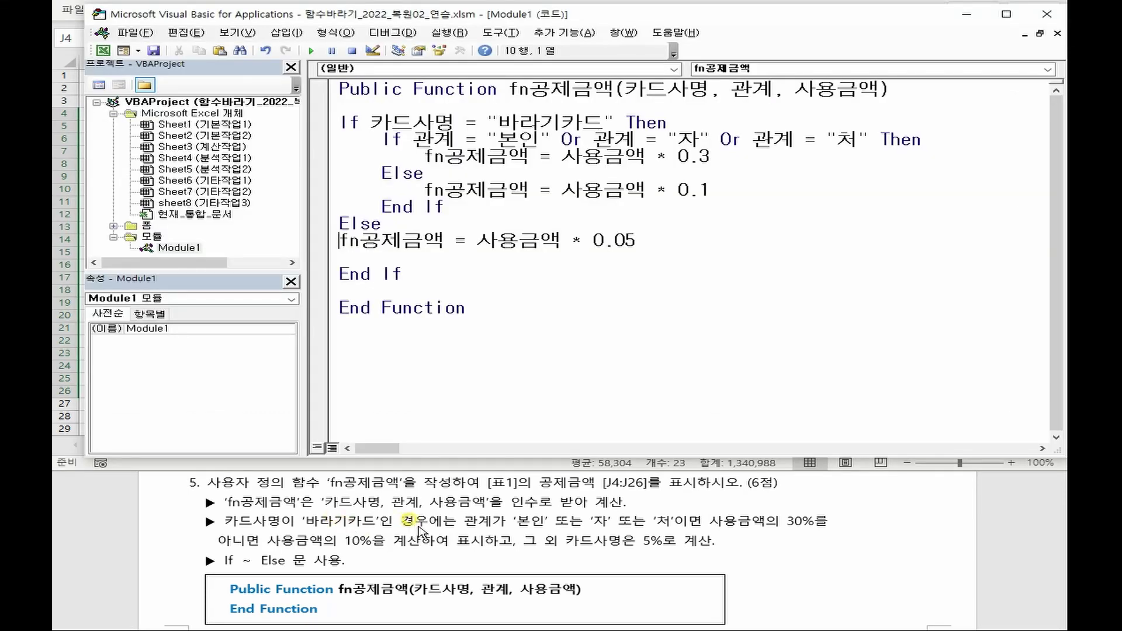